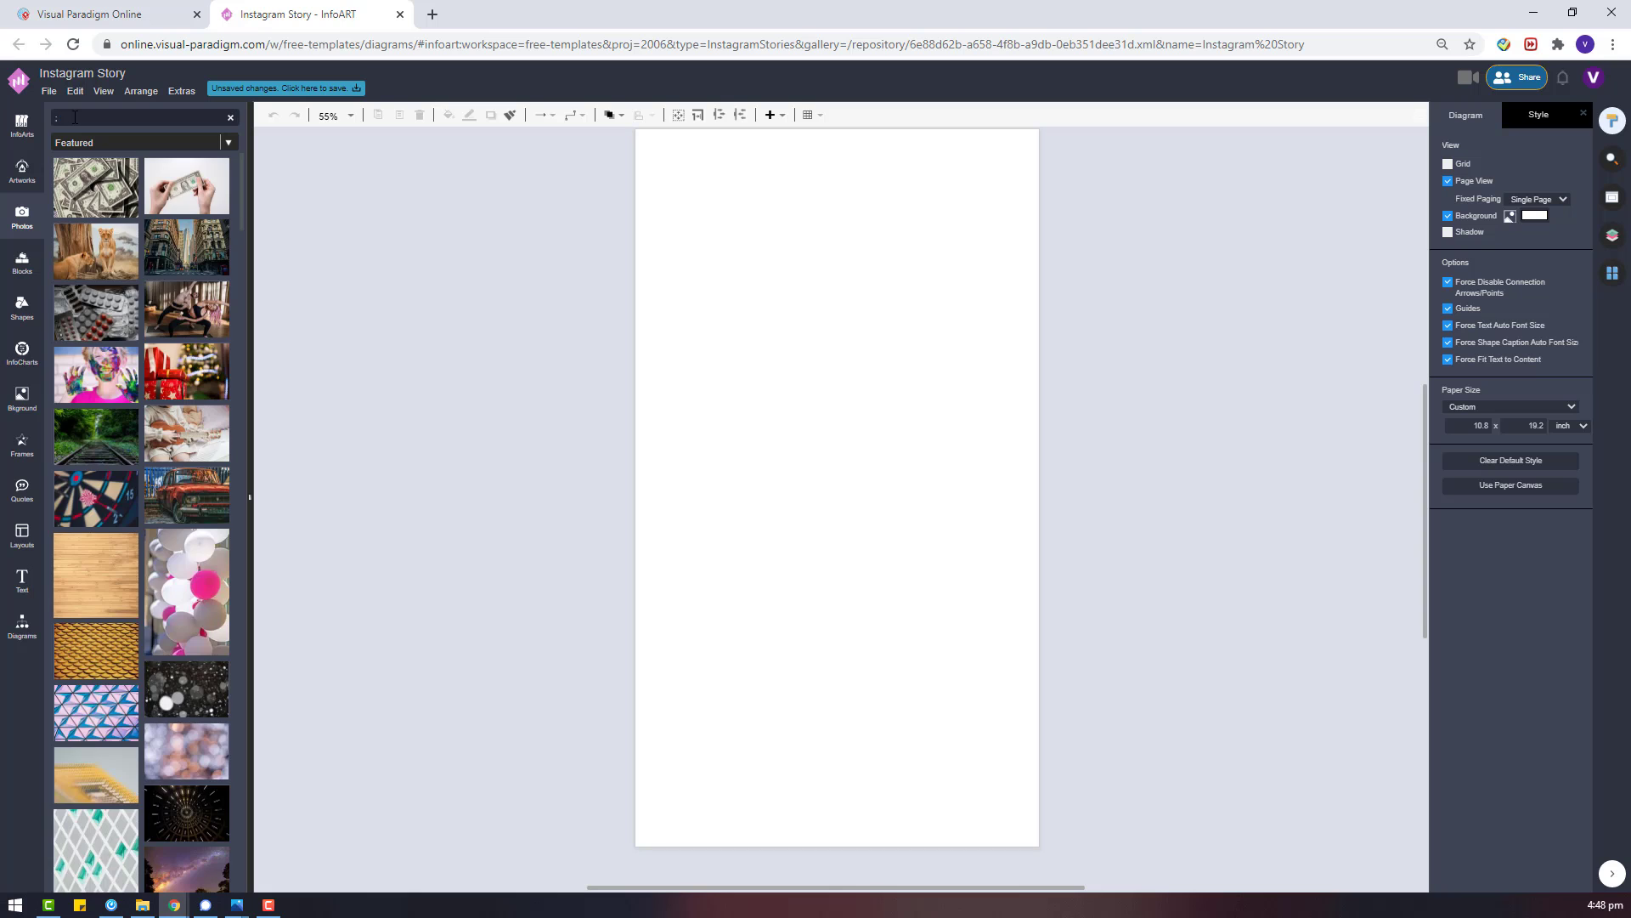
Search the photo library for "leather" and place the white quilted flat-lay photo on the canvas beside the page.
{"action": "key", "text": "Return"}
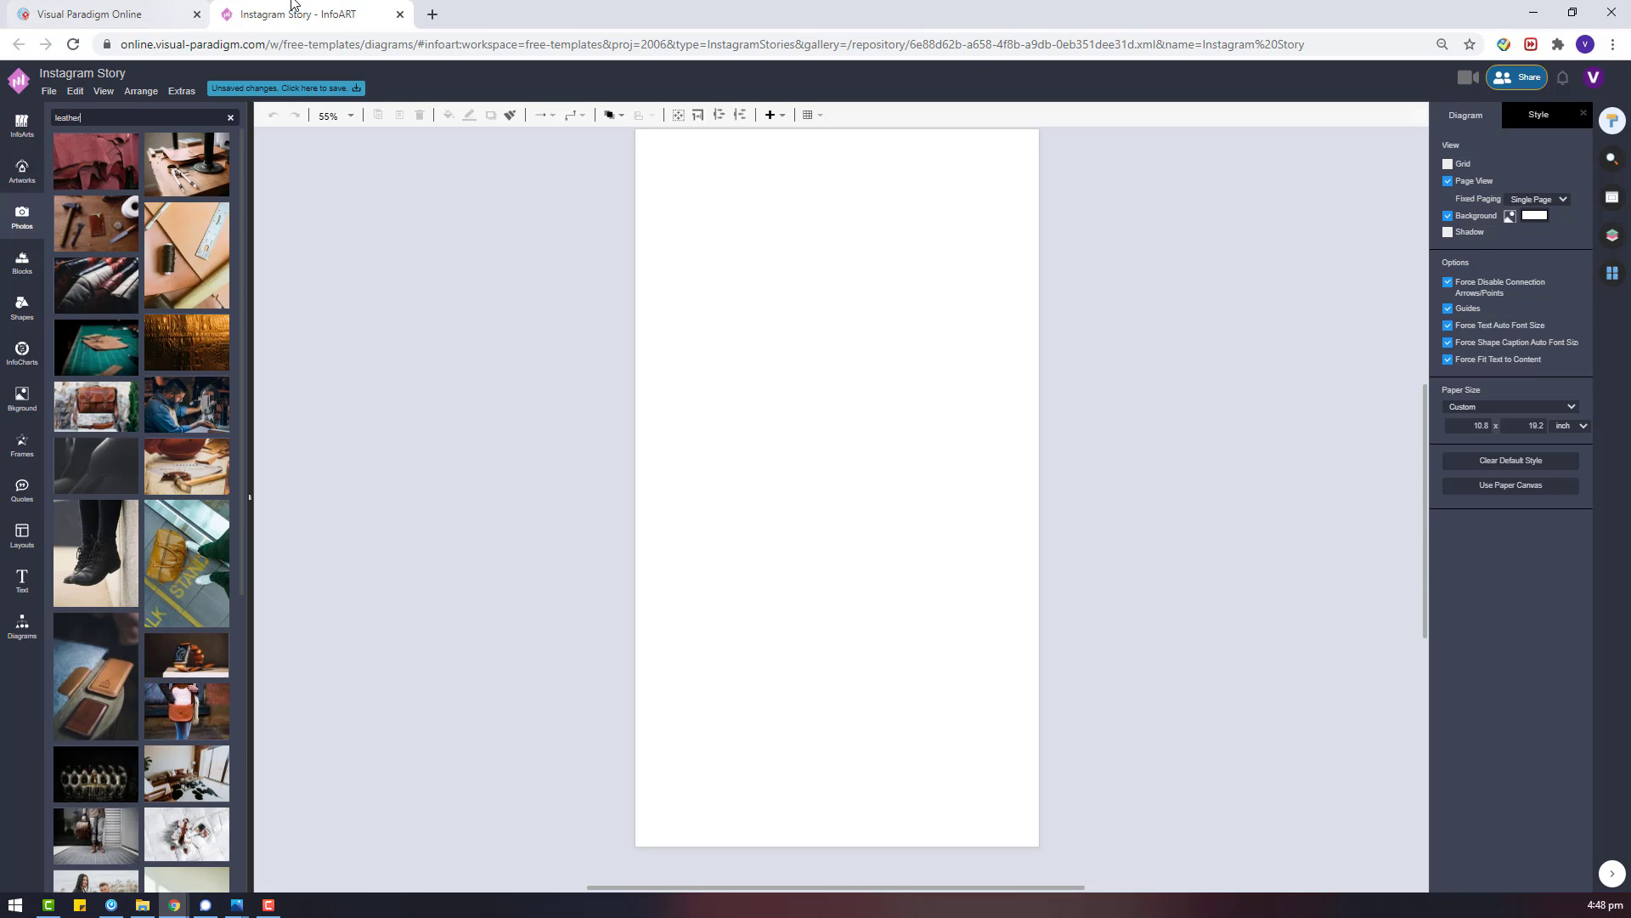
{"action": "scroll", "coordinate": [198, 701], "scroll_direction": "down", "scroll_amount": 5}
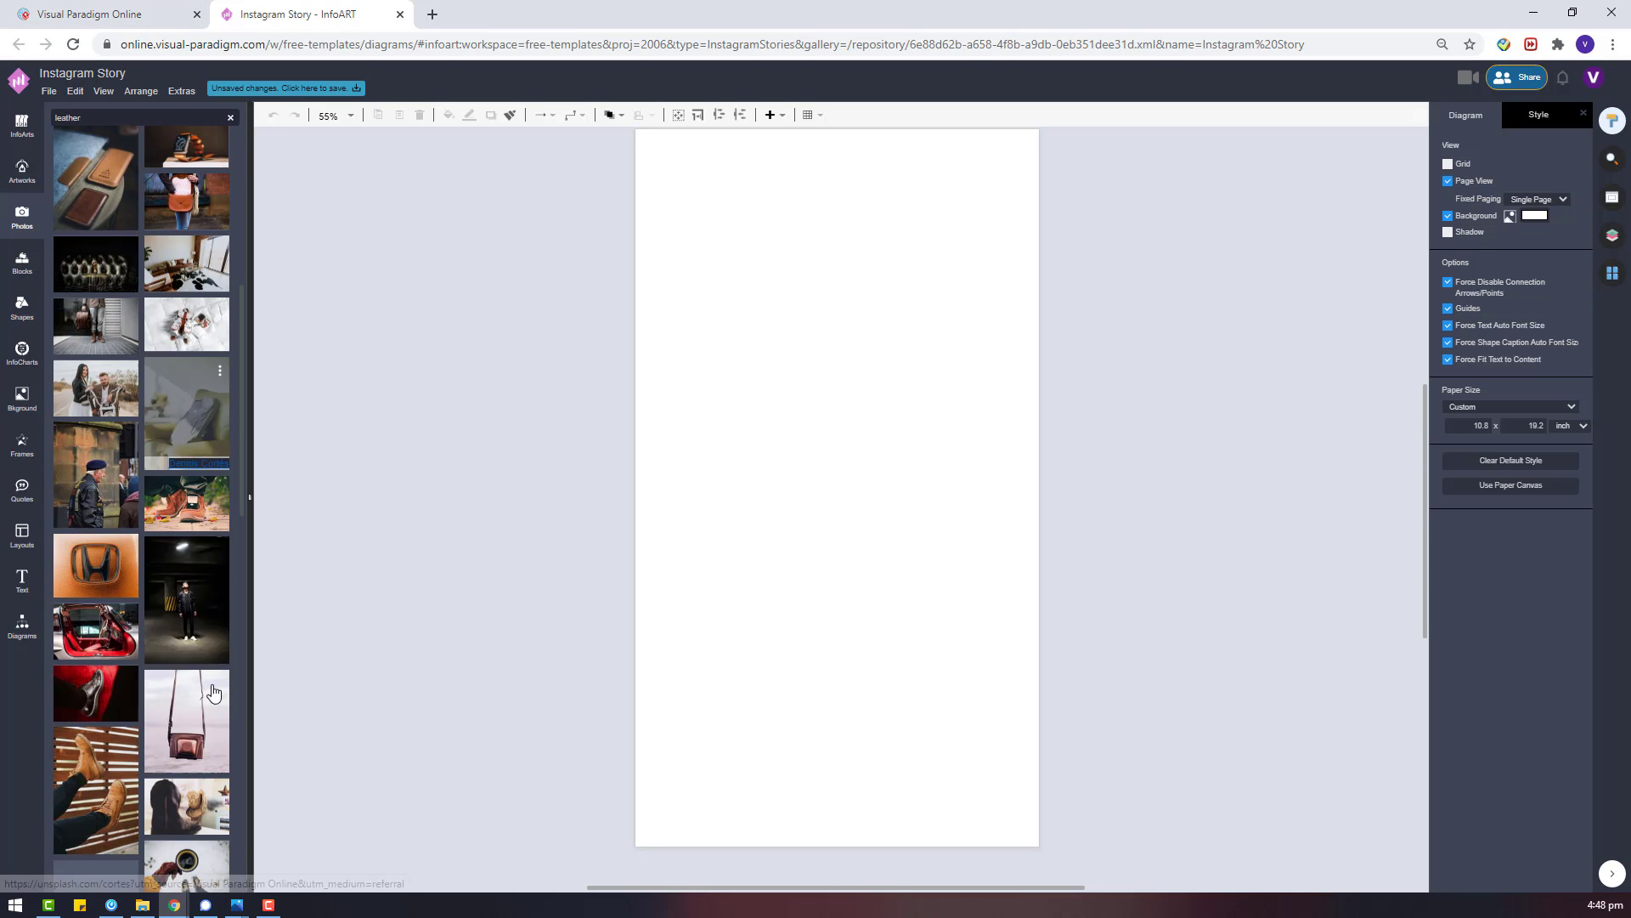
{"action": "left_click_drag", "start_coordinate": [188, 321], "coordinate": [855, 494]}
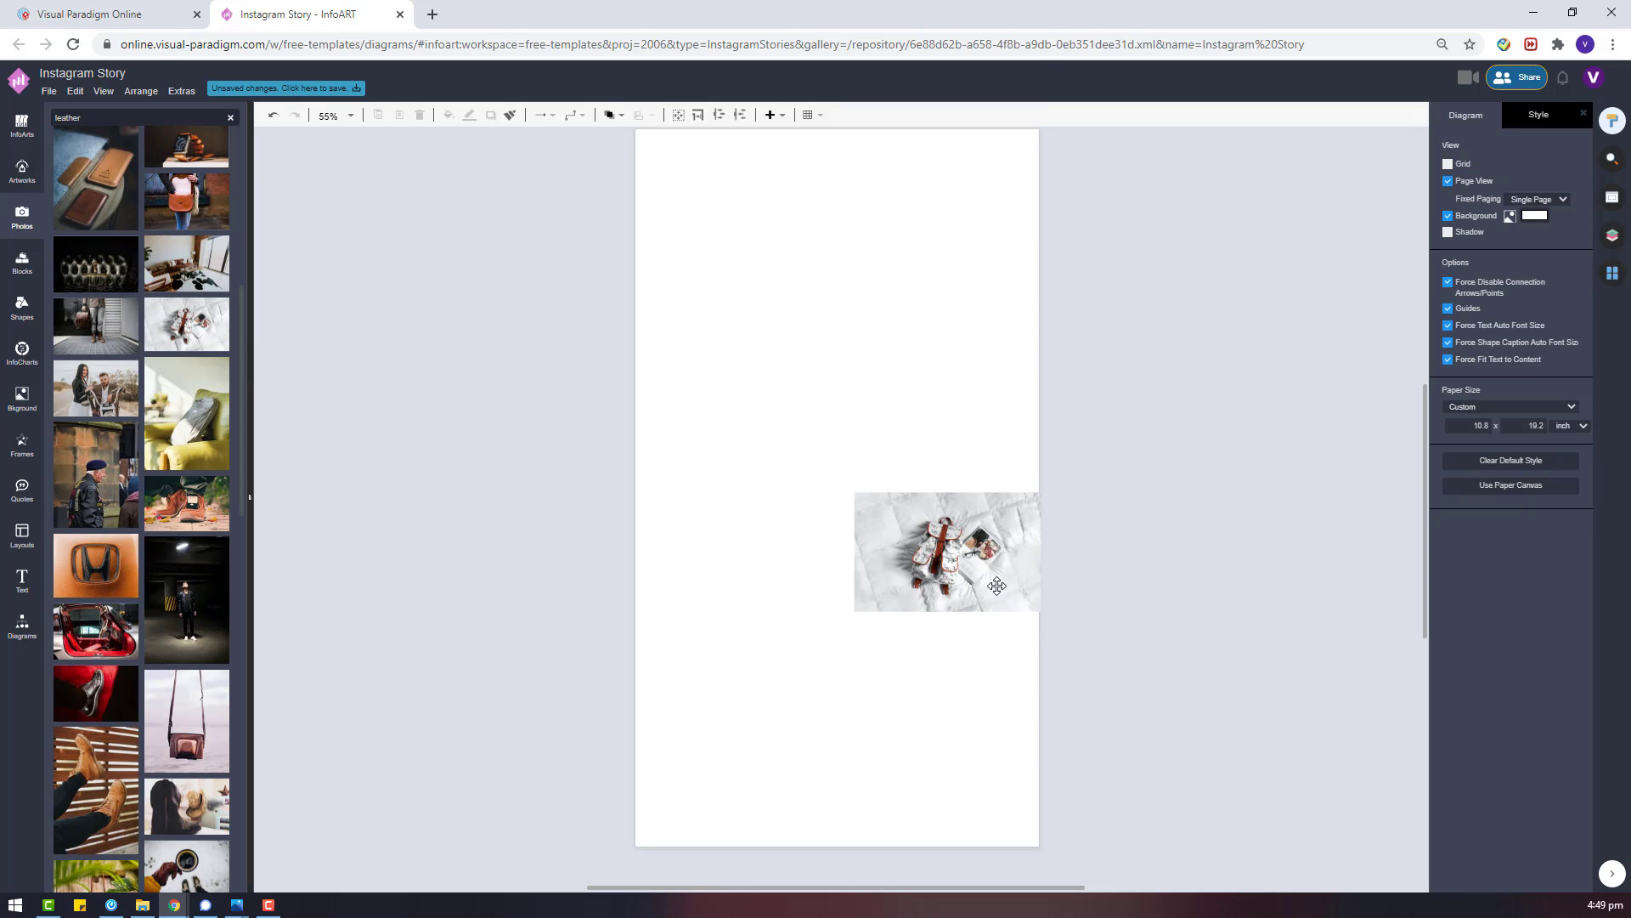
{"action": "scroll", "coordinate": [923, 594], "scroll_direction": "up", "scroll_amount": 2}
{"action": "left_click_drag", "start_coordinate": [923, 671], "coordinate": [335, 344]}
{"action": "left_click", "coordinate": [340, 509]}
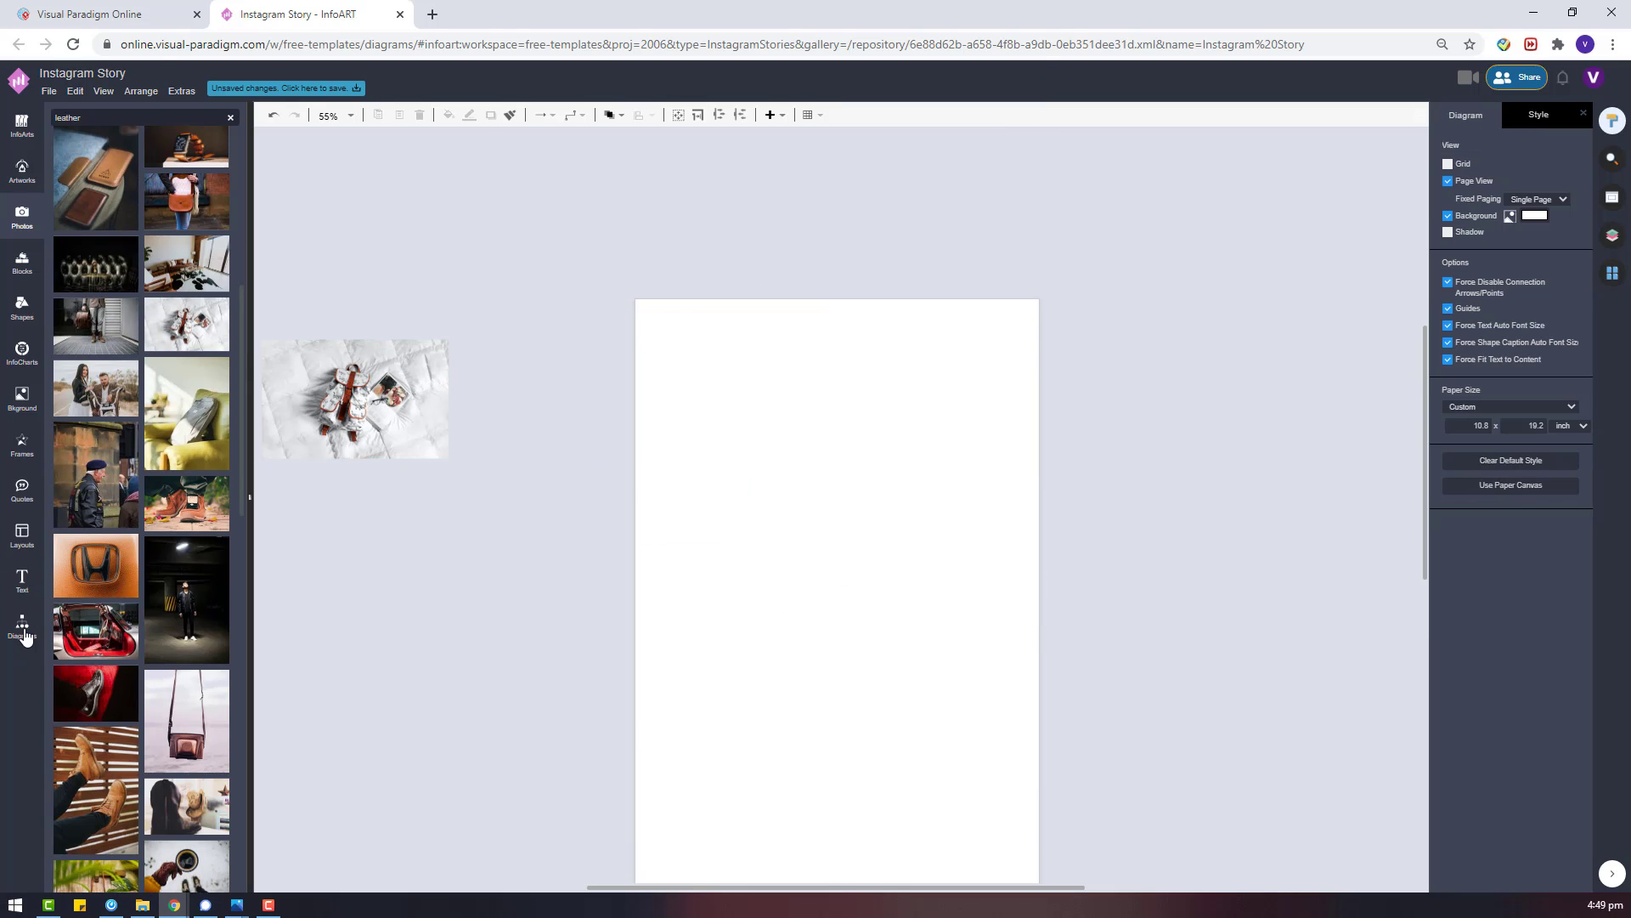
{"action": "scroll", "coordinate": [184, 598], "scroll_direction": "down", "scroll_amount": 10}
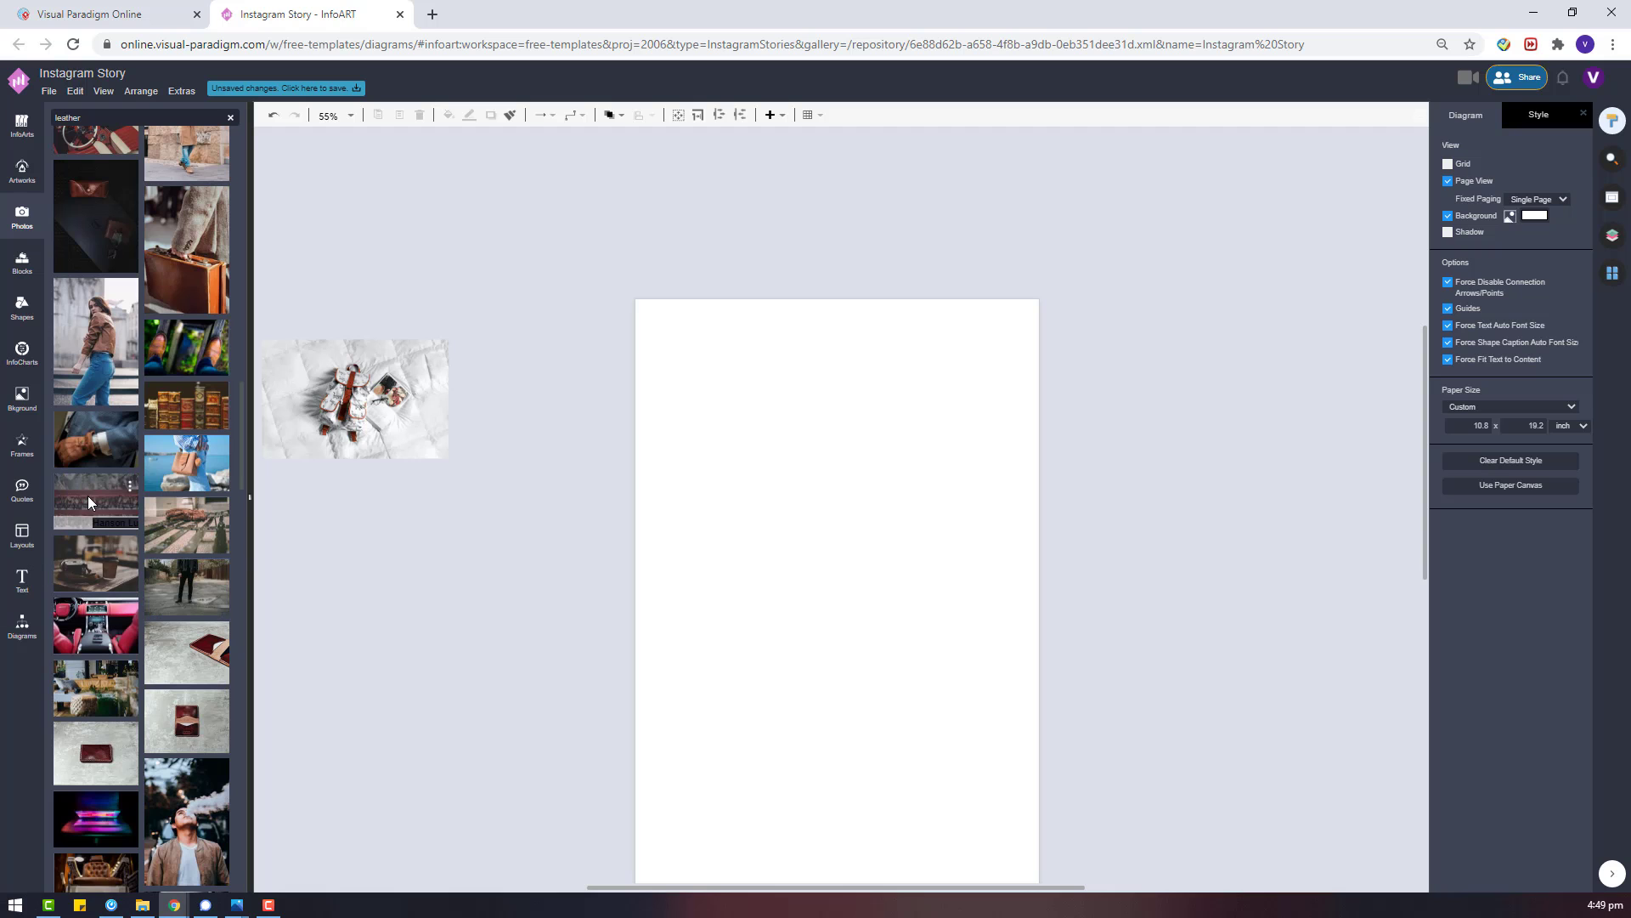
{"action": "left_click_drag", "start_coordinate": [88, 496], "coordinate": [406, 493]}
{"action": "key", "text": "Delete"}
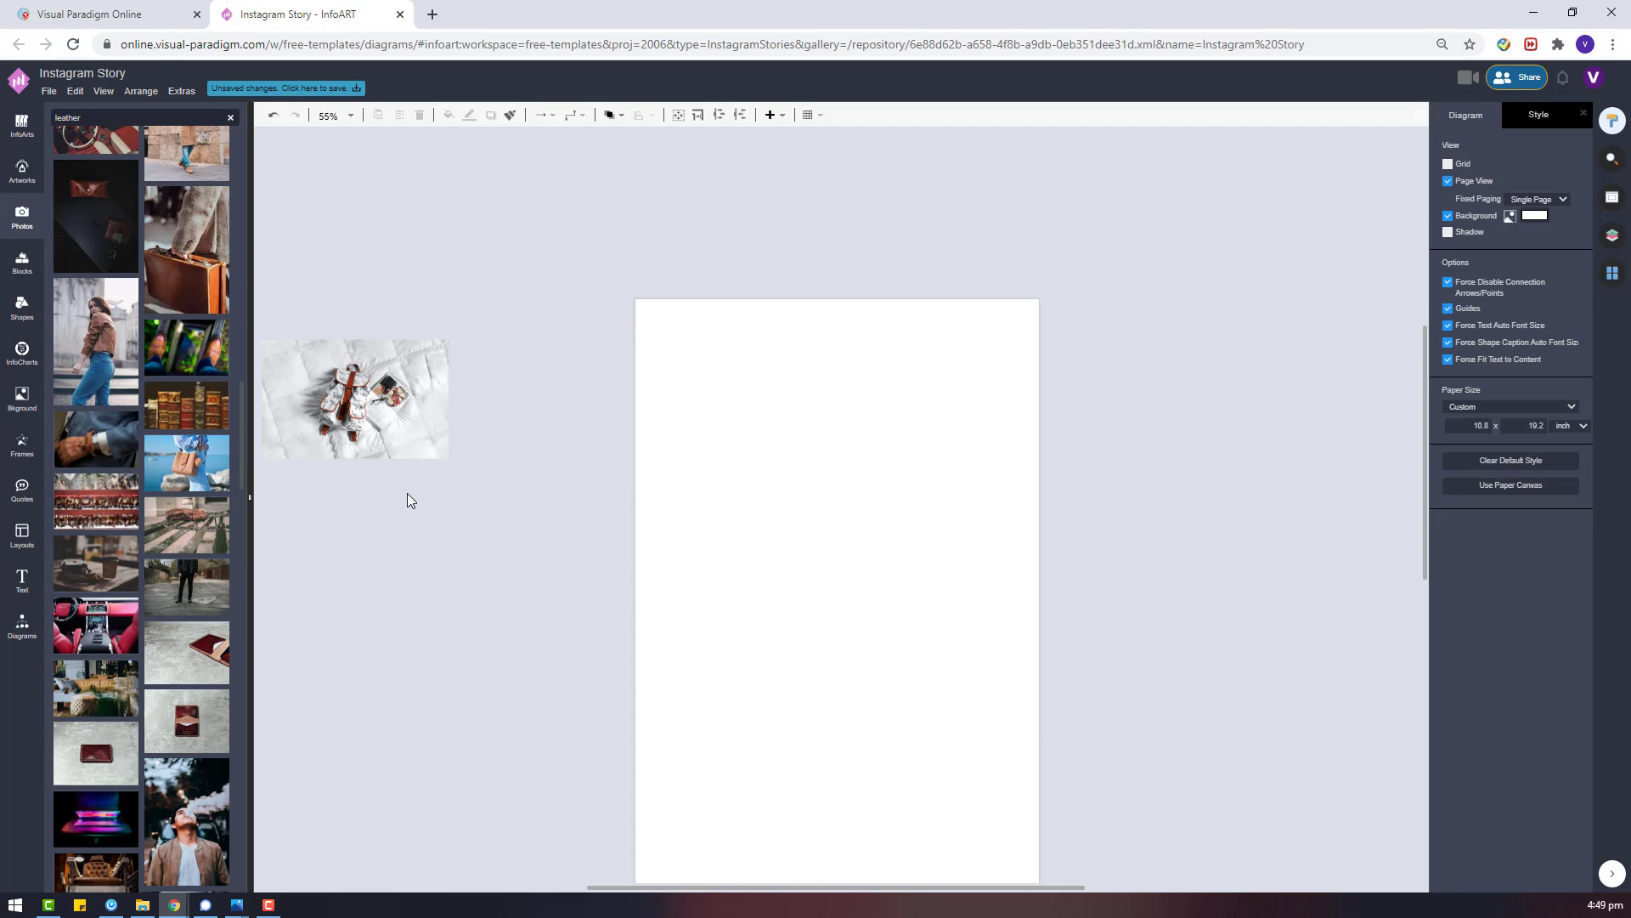
Add the photo of a watch on black beside the page and delete the white quilted photo.
{"action": "mouse_move", "coordinate": [78, 605]}
{"action": "scroll", "coordinate": [183, 370], "scroll_direction": "down", "scroll_amount": 7}
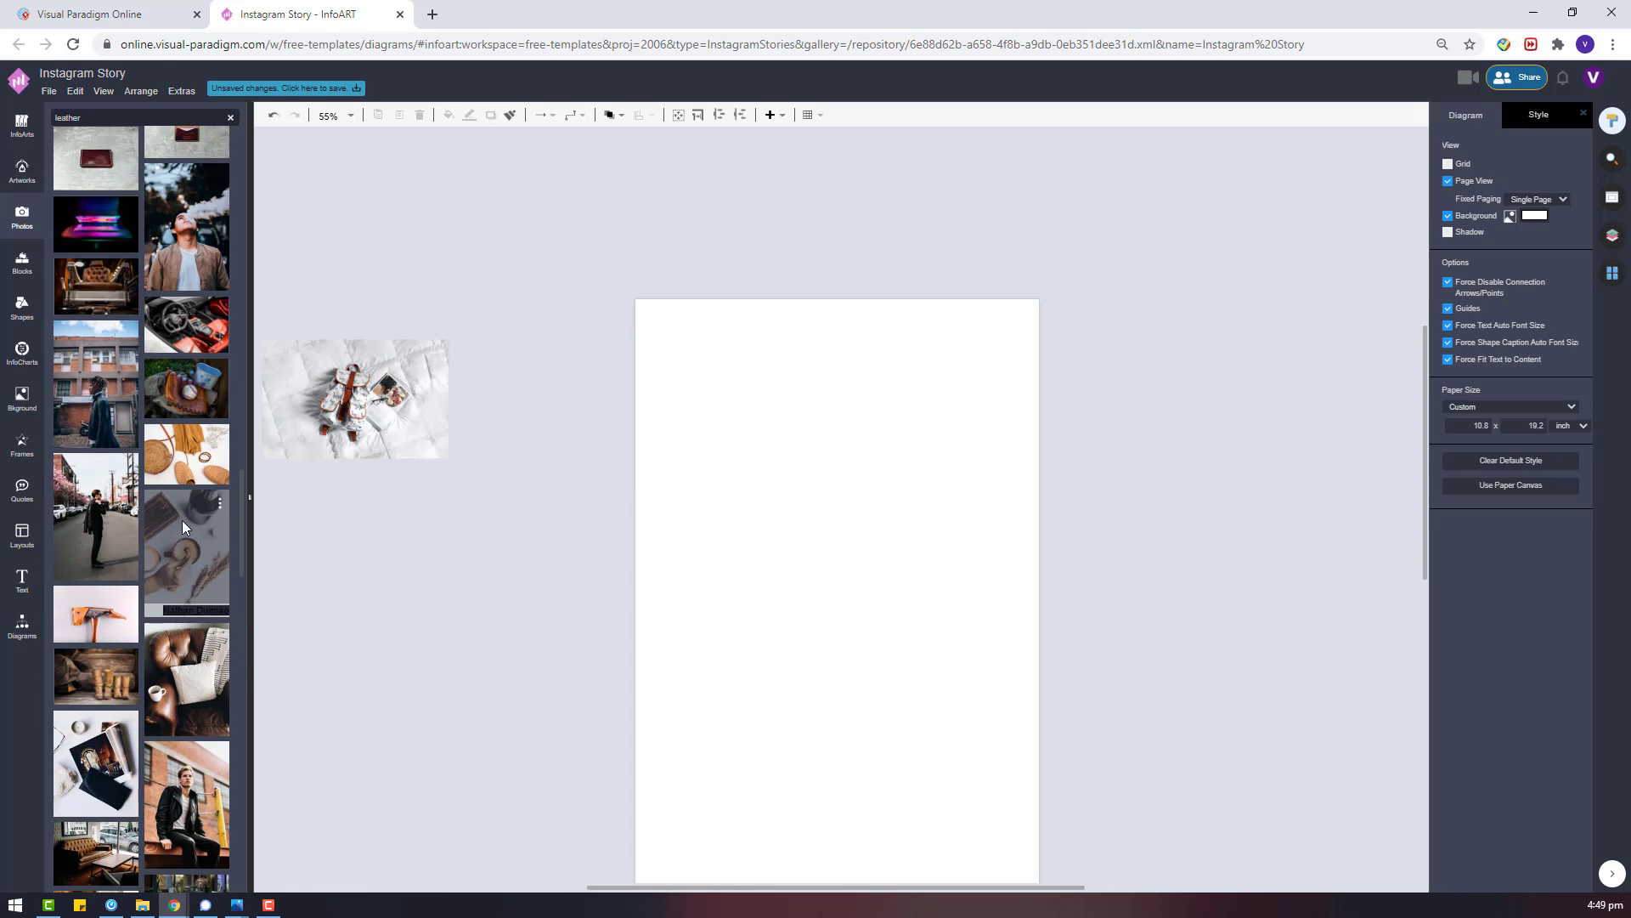
{"action": "mouse_move", "coordinate": [196, 440]}
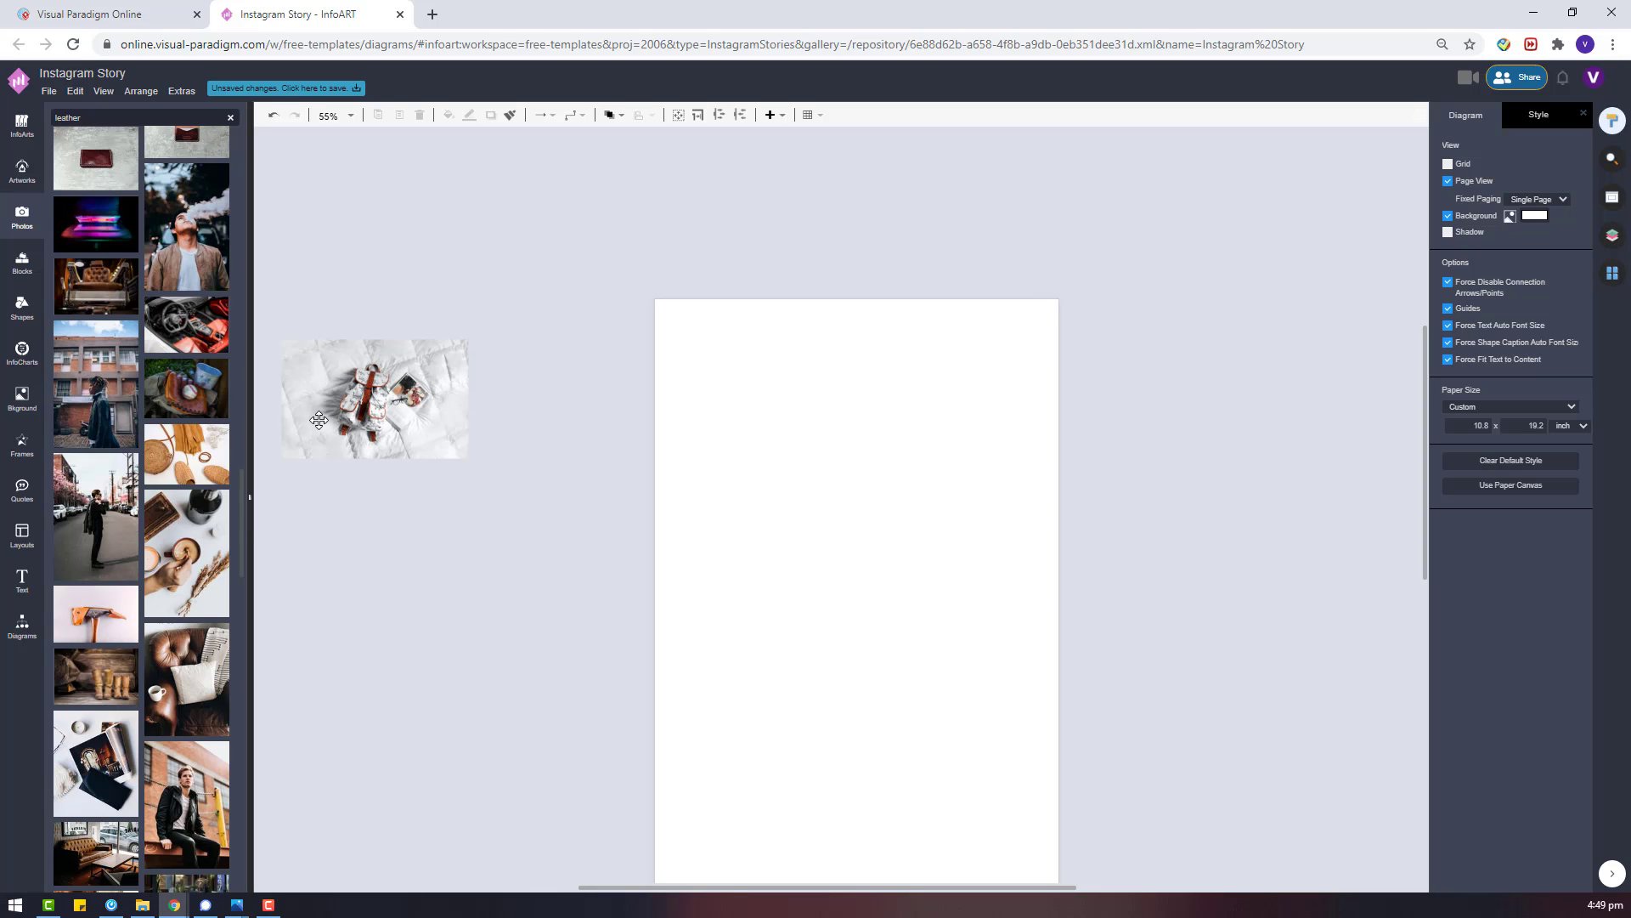
{"action": "scroll", "coordinate": [142, 563], "scroll_direction": "down", "scroll_amount": 1}
{"action": "scroll", "coordinate": [143, 562], "scroll_direction": "down", "scroll_amount": 3}
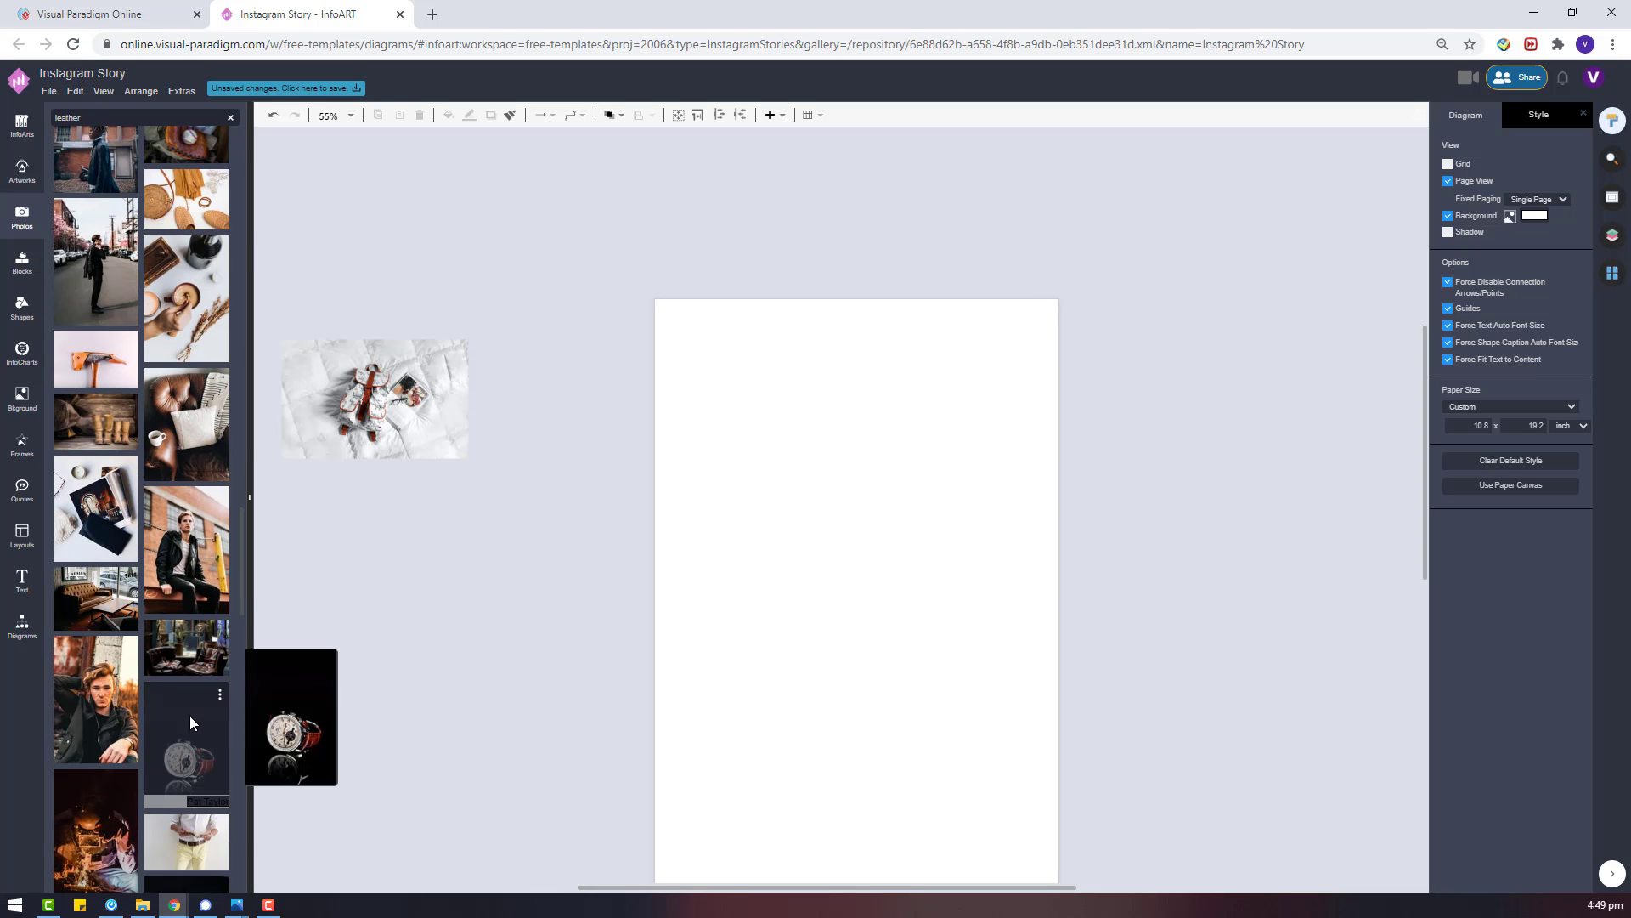
{"action": "left_click_drag", "start_coordinate": [190, 716], "coordinate": [421, 503]}
{"action": "left_click", "coordinate": [412, 376]}
{"action": "key", "text": "Delete"}
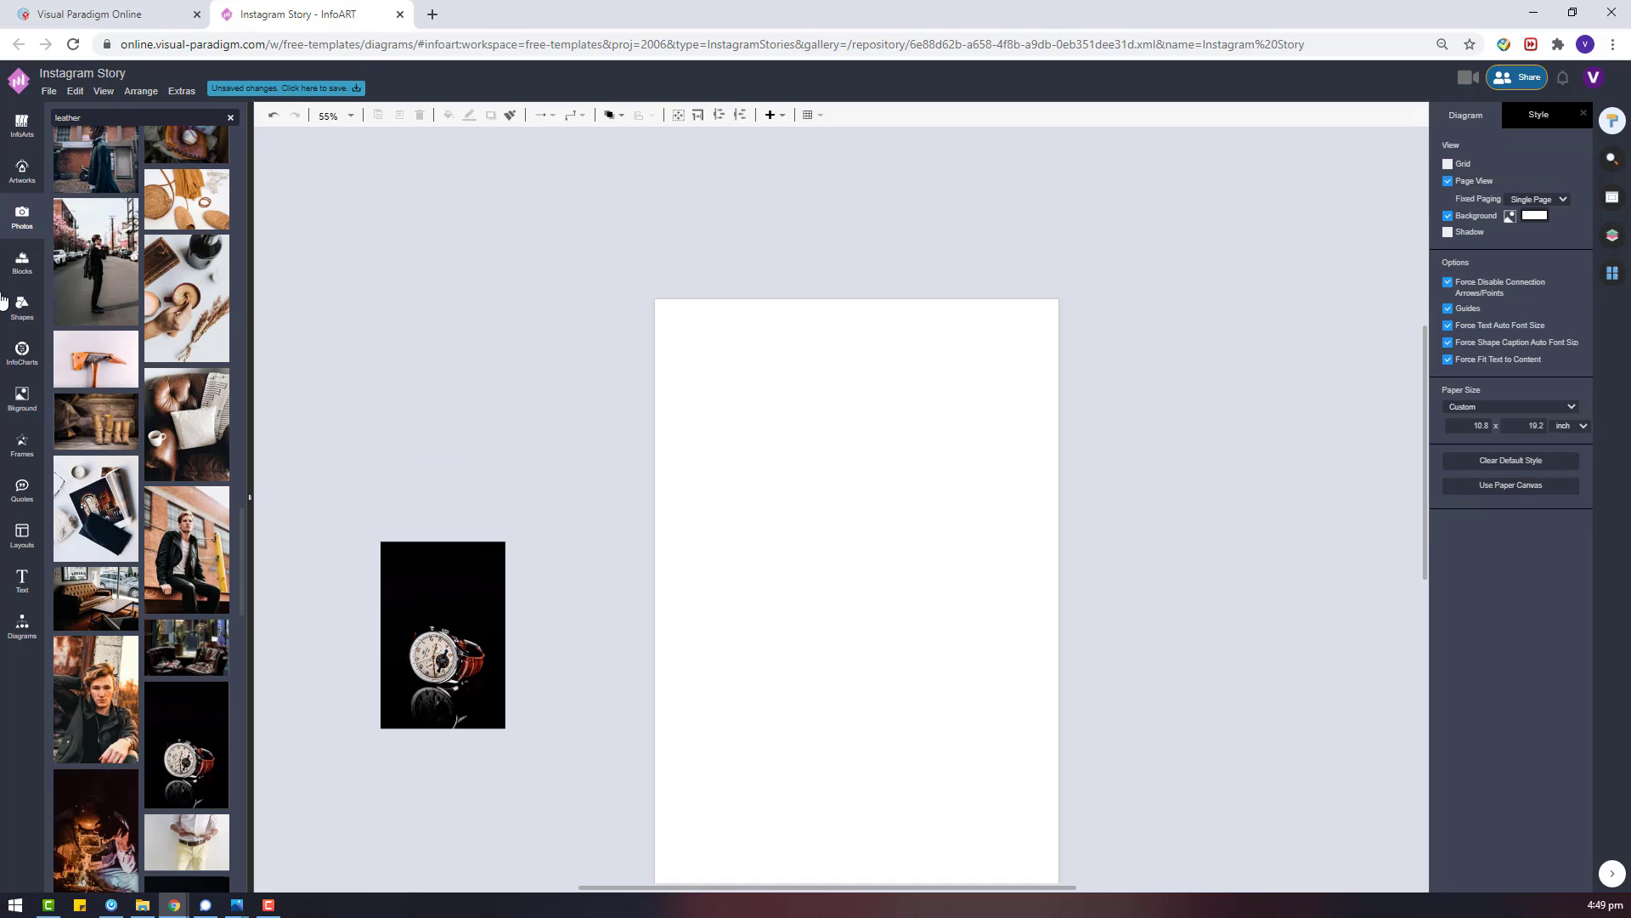
Add a square picture frame at the page's upper left corner and enlarge it to the full page width.
{"action": "left_click", "coordinate": [12, 325]}
{"action": "left_click", "coordinate": [22, 444]}
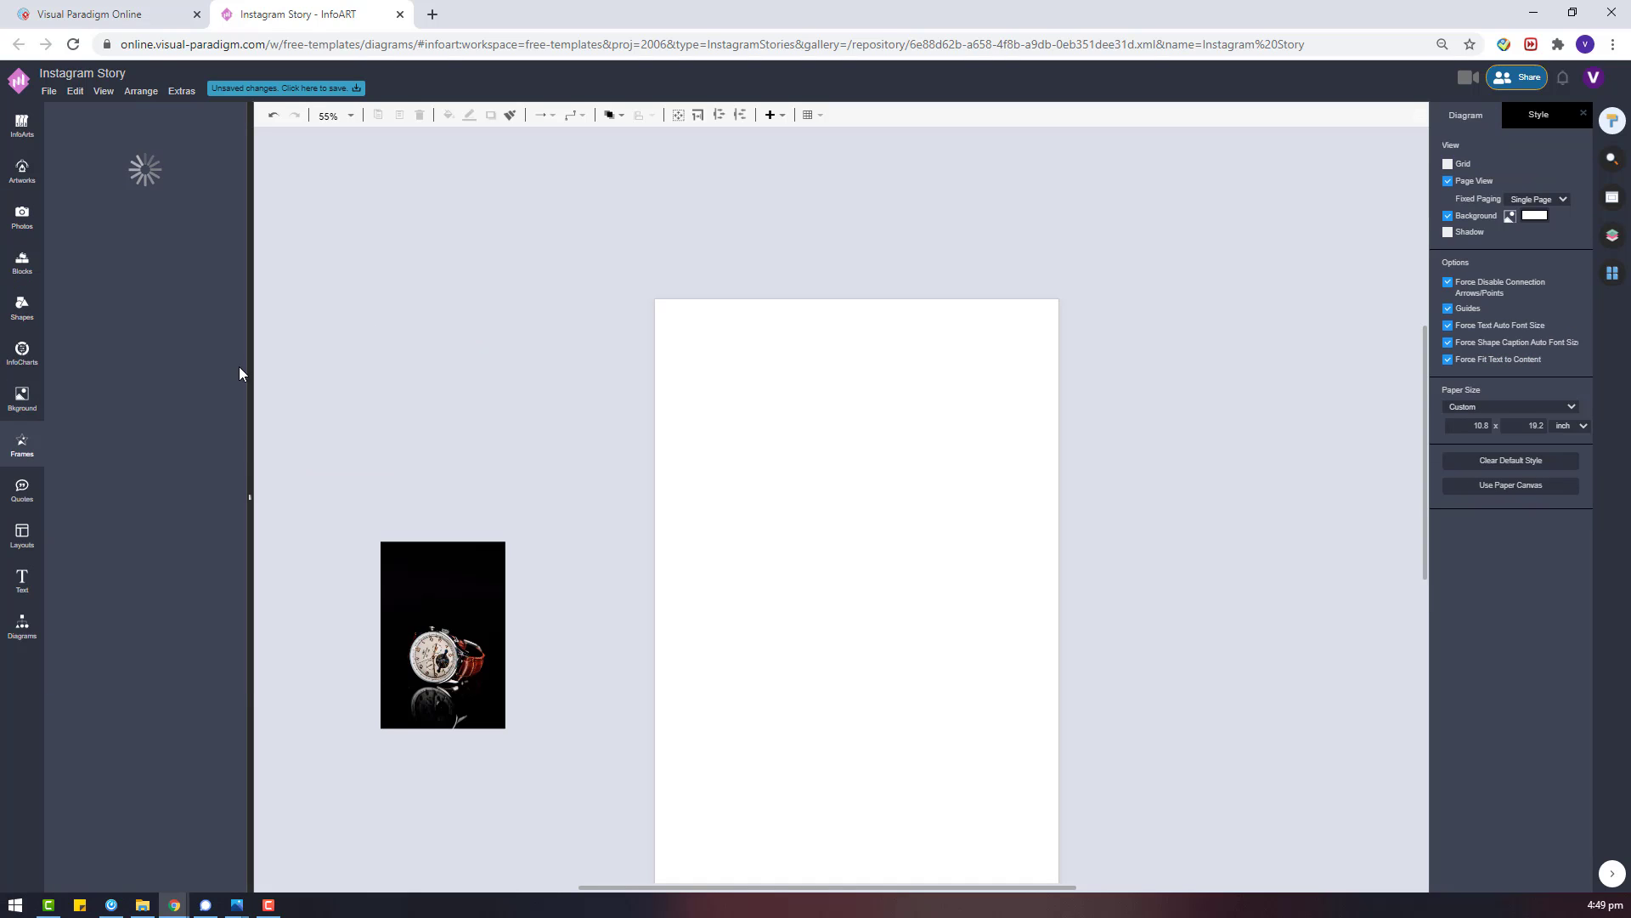
{"action": "left_click_drag", "start_coordinate": [744, 367], "coordinate": [744, 367]}
{"action": "left_click", "coordinate": [865, 372]}
{"action": "scroll", "coordinate": [865, 371], "scroll_direction": "down", "scroll_amount": 2}
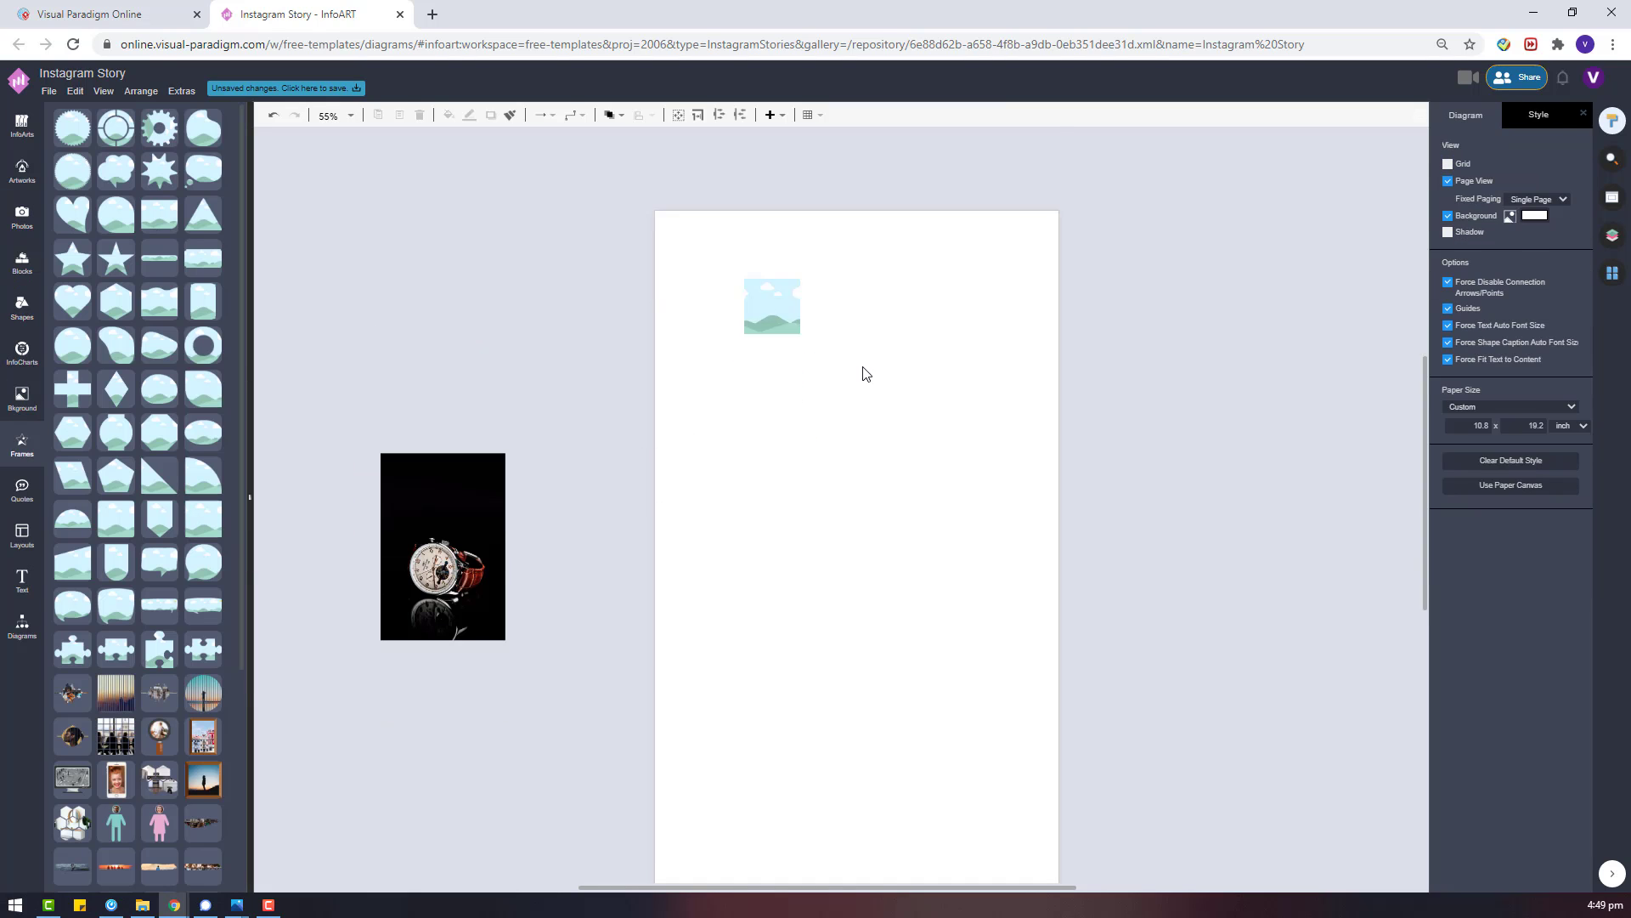
{"action": "left_click_drag", "start_coordinate": [771, 236], "coordinate": [743, 219]}
{"action": "scroll", "coordinate": [742, 219], "scroll_direction": "up", "scroll_amount": 2}
{"action": "left_click_drag", "start_coordinate": [739, 374], "coordinate": [1058, 702]}
Enlarge the watch photo and try moving it over the square frame.
{"action": "left_click", "coordinate": [487, 546]}
{"action": "left_click_drag", "start_coordinate": [505, 542], "coordinate": [697, 252]}
{"action": "left_click_drag", "start_coordinate": [467, 516], "coordinate": [757, 479]}
{"action": "left_click", "coordinate": [1095, 530]}
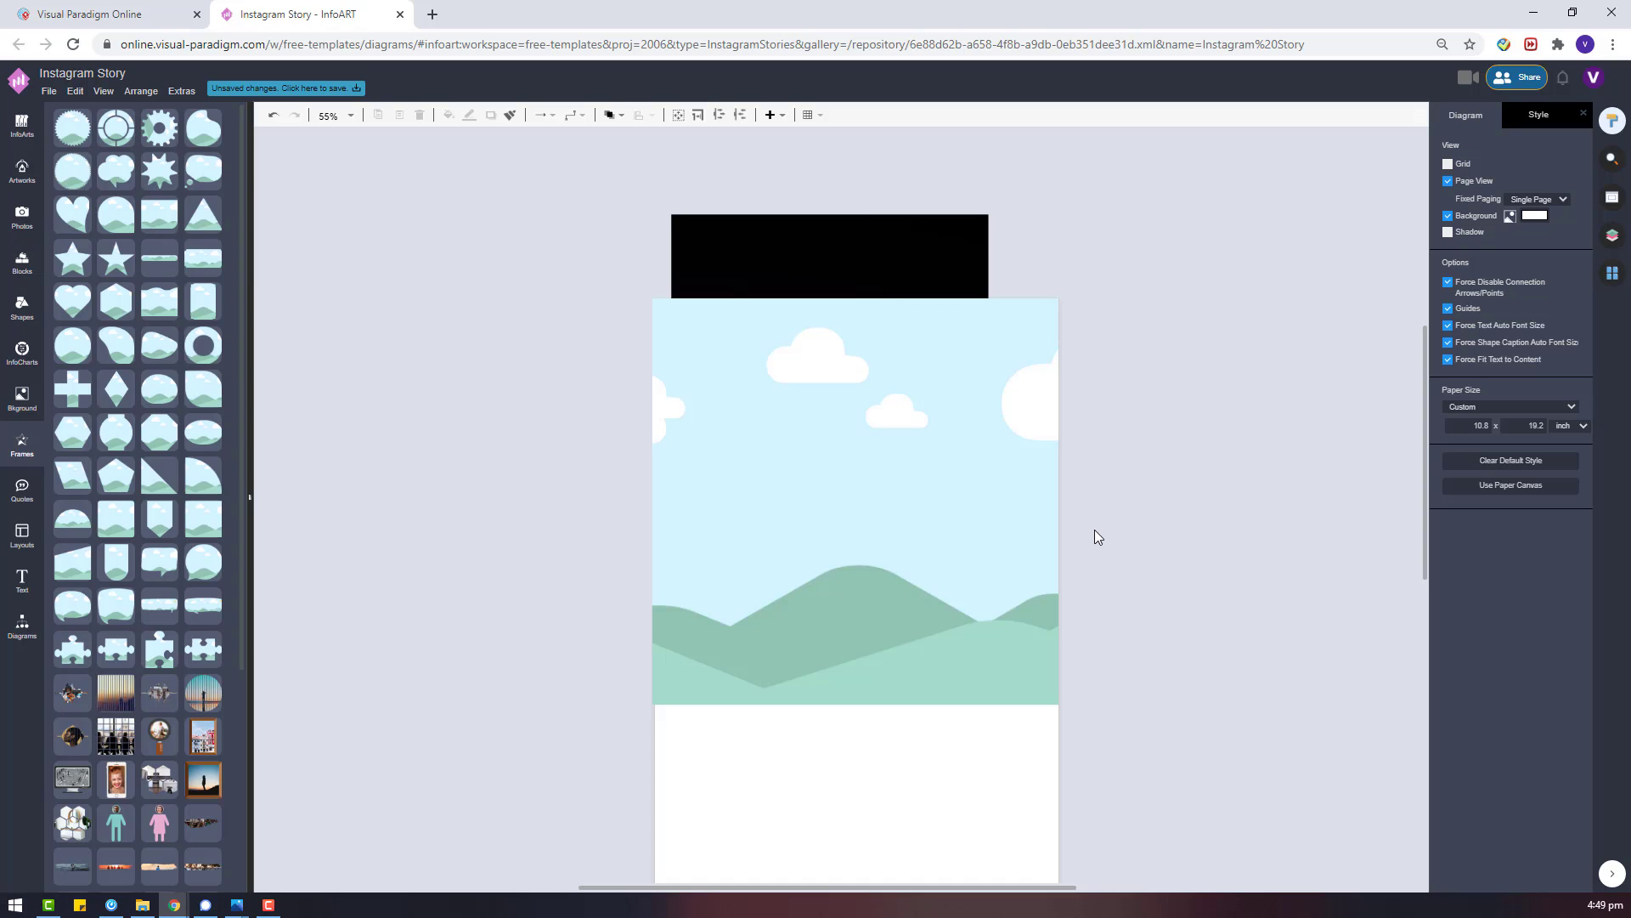
Undo the last changes to the watch photo and the frame.
{"action": "left_click_drag", "start_coordinate": [938, 509], "coordinate": [941, 457]}
{"action": "left_click", "coordinate": [893, 234]}
{"action": "key", "text": "ctrl+z"}
{"action": "key", "text": "ctrl+z"}
{"action": "key", "text": "ctrl+z"}
{"action": "left_click", "coordinate": [1198, 597]}
Fit the watch photo into the square frame and place the framed image around the middle of the page.
{"action": "scroll", "coordinate": [639, 637], "scroll_direction": "down", "scroll_amount": 2}
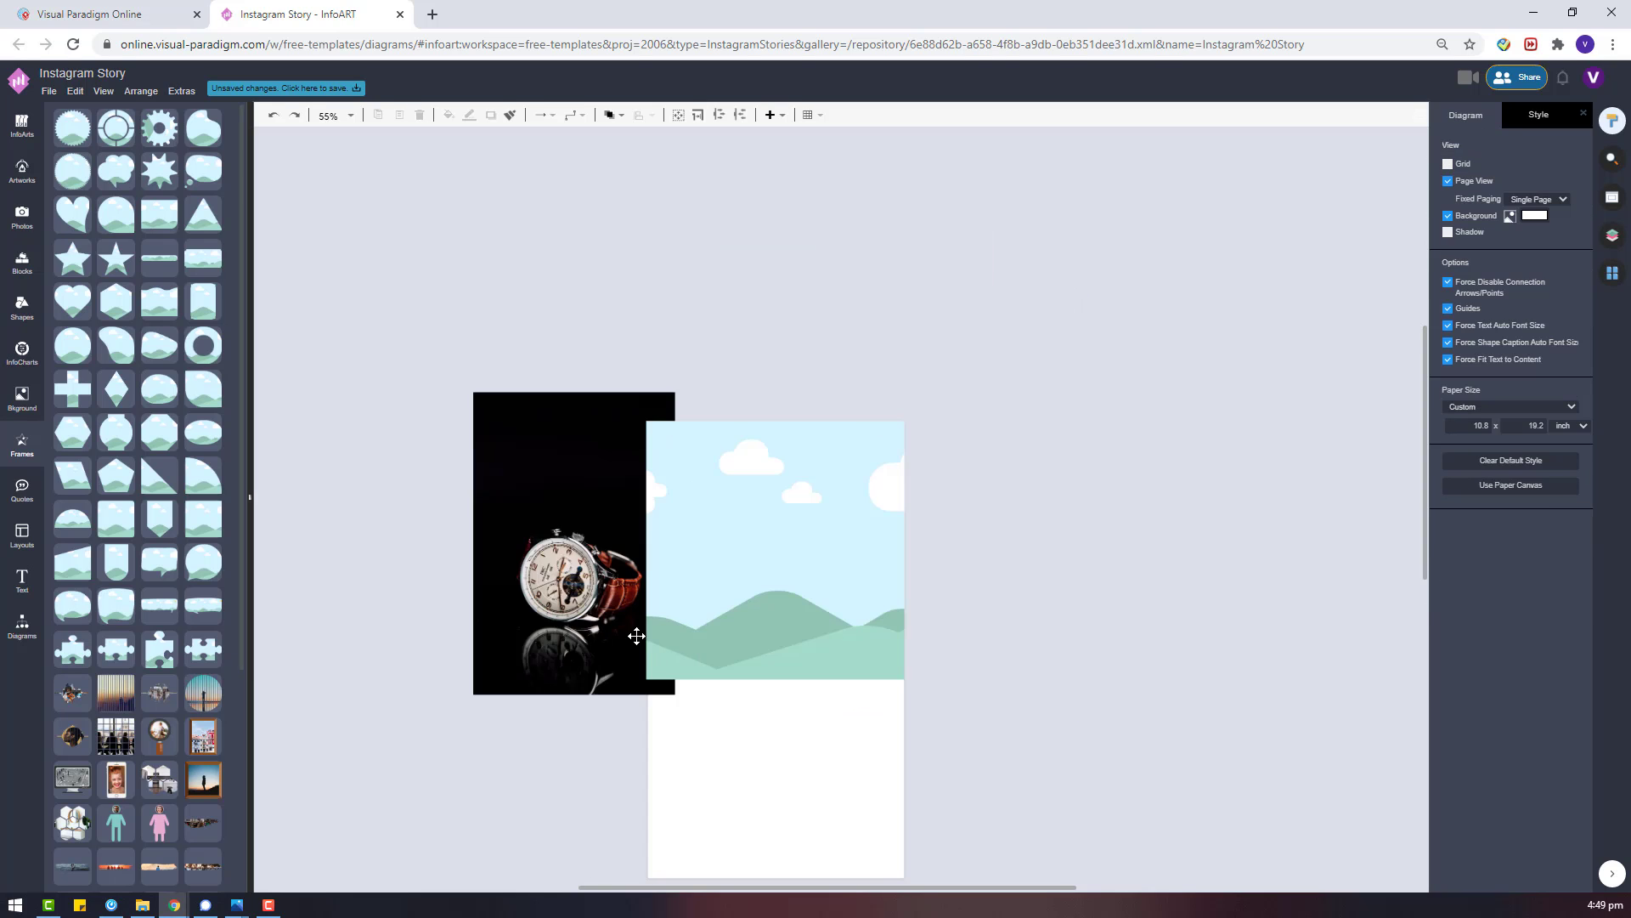
{"action": "left_click", "coordinate": [541, 645]}
{"action": "scroll", "coordinate": [595, 595], "scroll_direction": "down", "scroll_amount": 1}
{"action": "scroll", "coordinate": [664, 541], "scroll_direction": "down", "scroll_amount": 1}
{"action": "left_click_drag", "start_coordinate": [674, 528], "coordinate": [777, 482]}
{"action": "key", "text": "ctrl+z"}
{"action": "right_click", "coordinate": [763, 269]}
{"action": "left_click", "coordinate": [821, 441]}
{"action": "left_click", "coordinate": [594, 459]}
{"action": "left_click", "coordinate": [326, 381]}
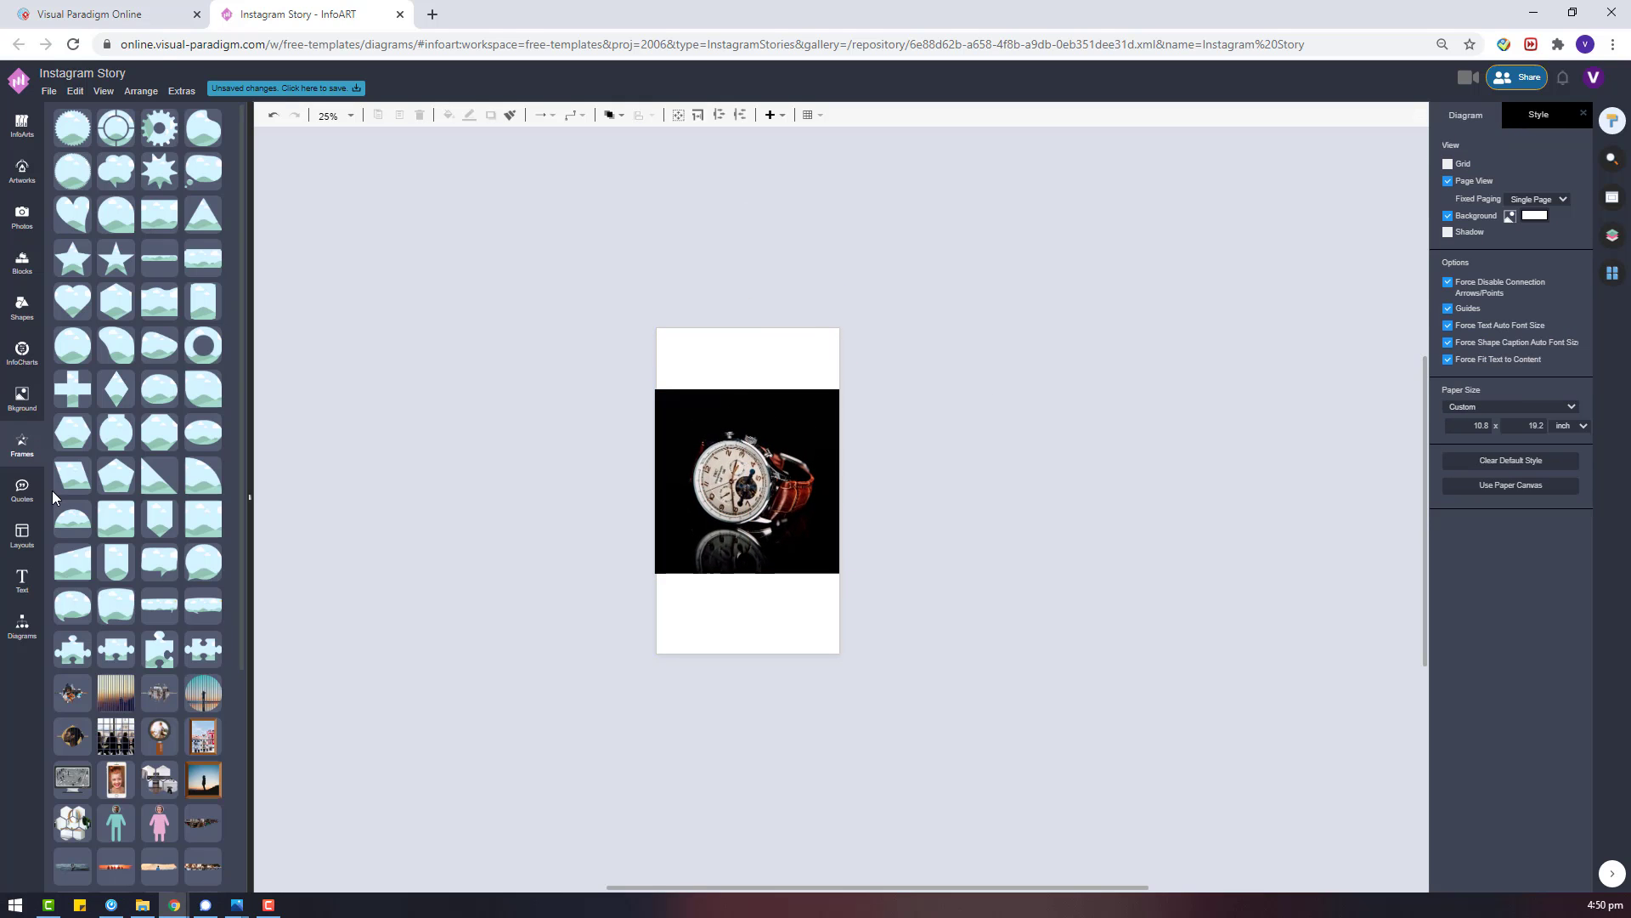
Add a General rectangle above the page with a teal fill and no outline.
{"action": "left_click", "coordinate": [12, 321]}
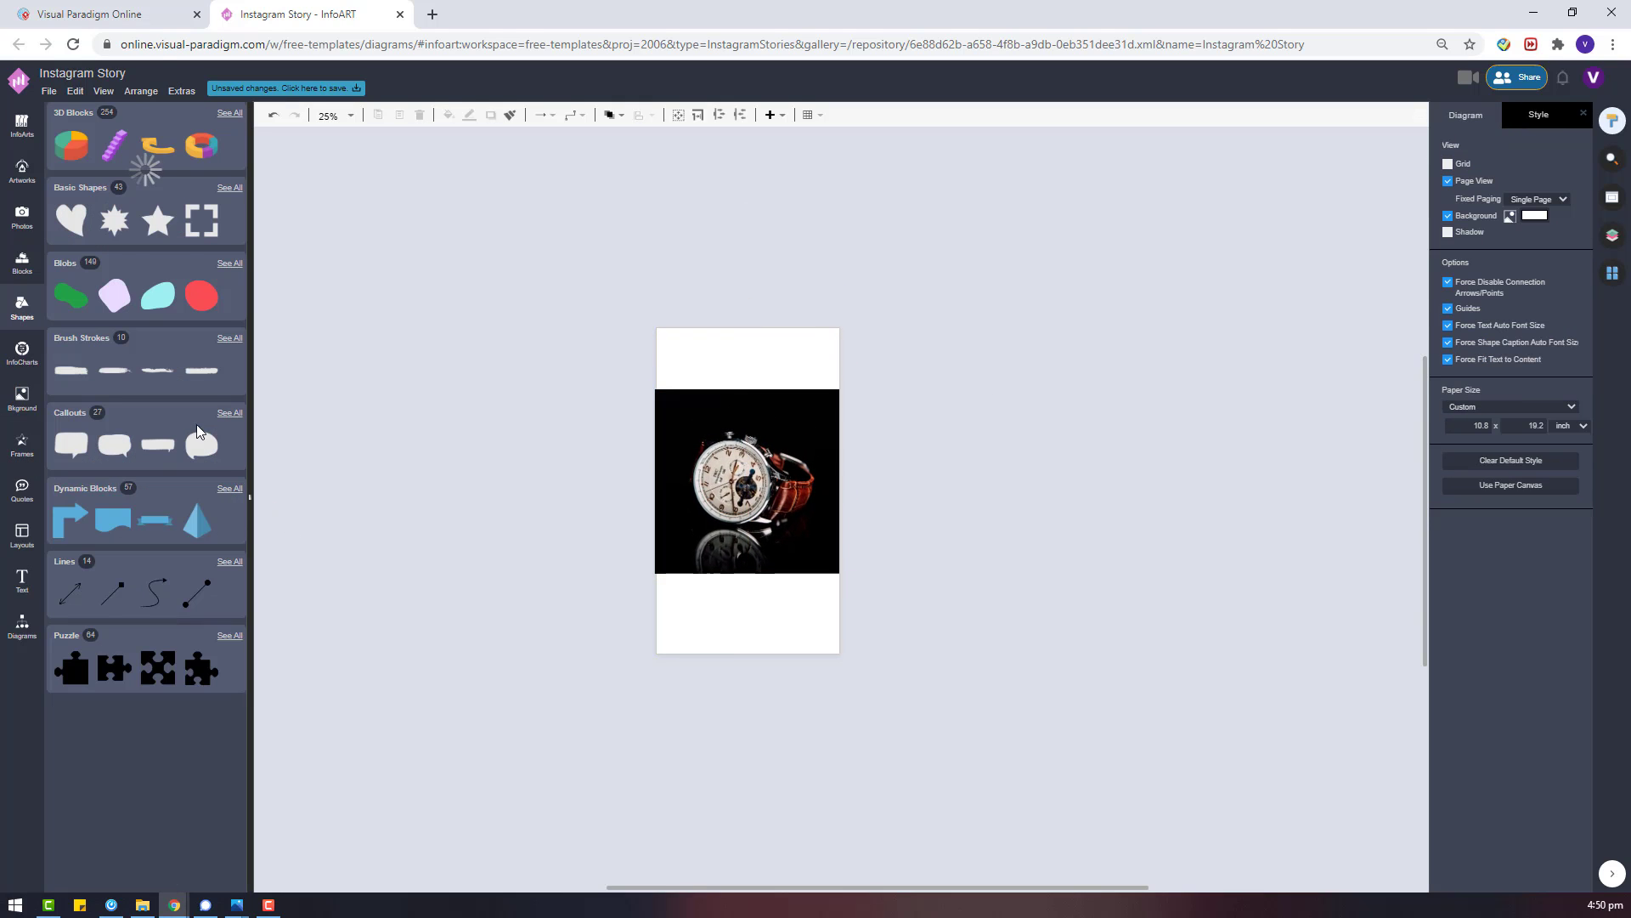
{"action": "left_click", "coordinate": [23, 629]}
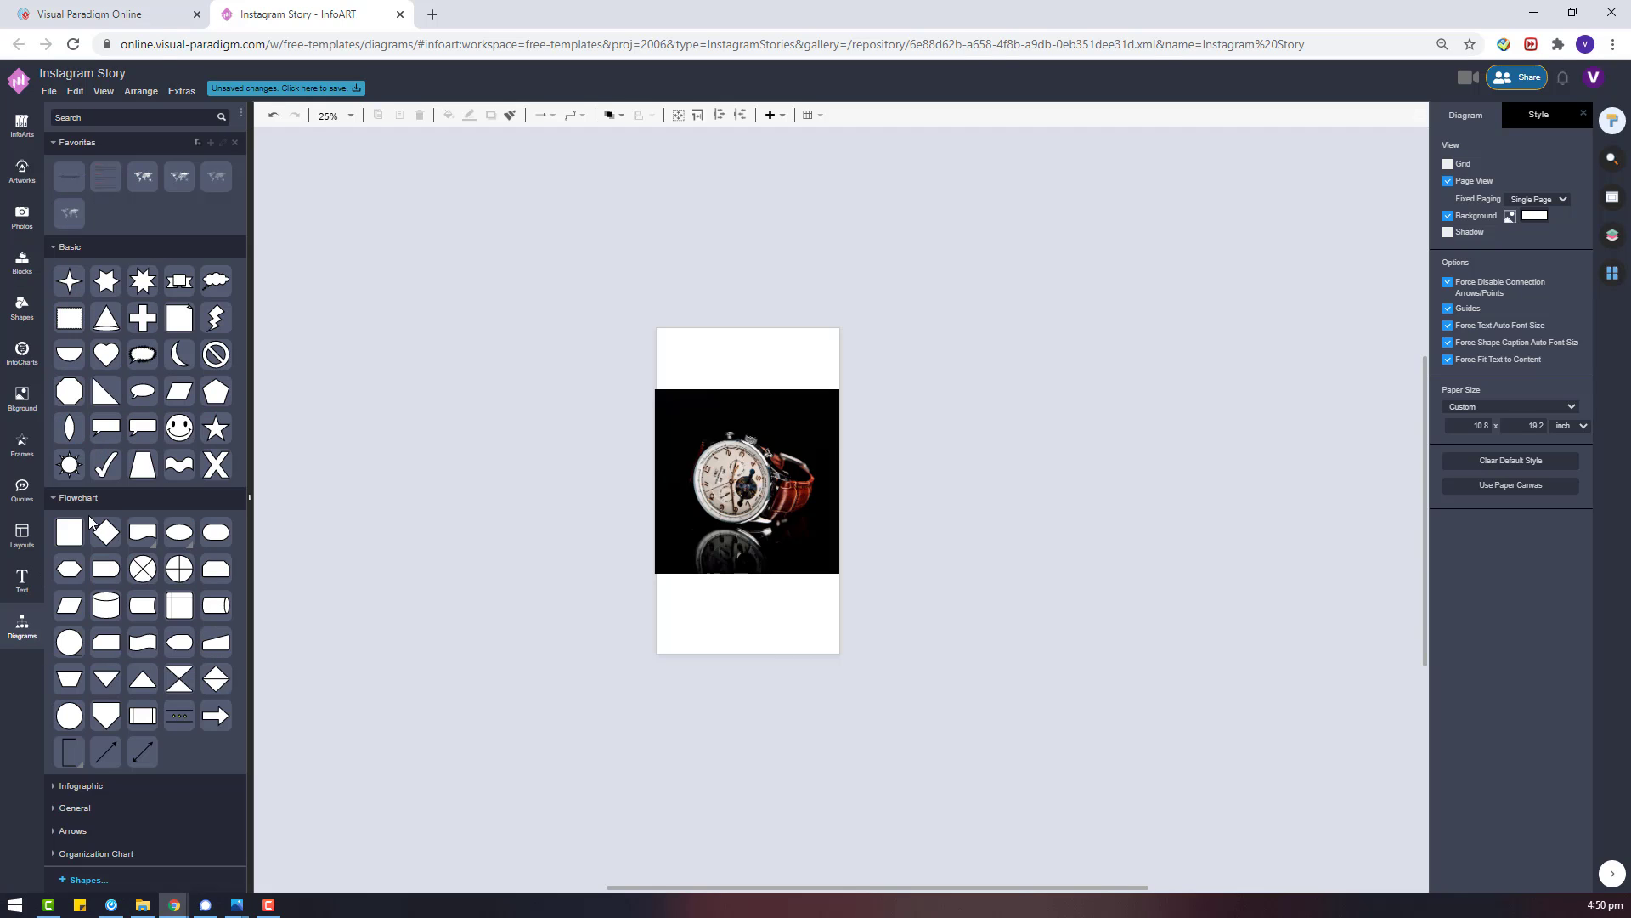
{"action": "scroll", "coordinate": [80, 619], "scroll_direction": "down", "scroll_amount": 4}
{"action": "left_click_drag", "start_coordinate": [69, 649], "coordinate": [565, 253]}
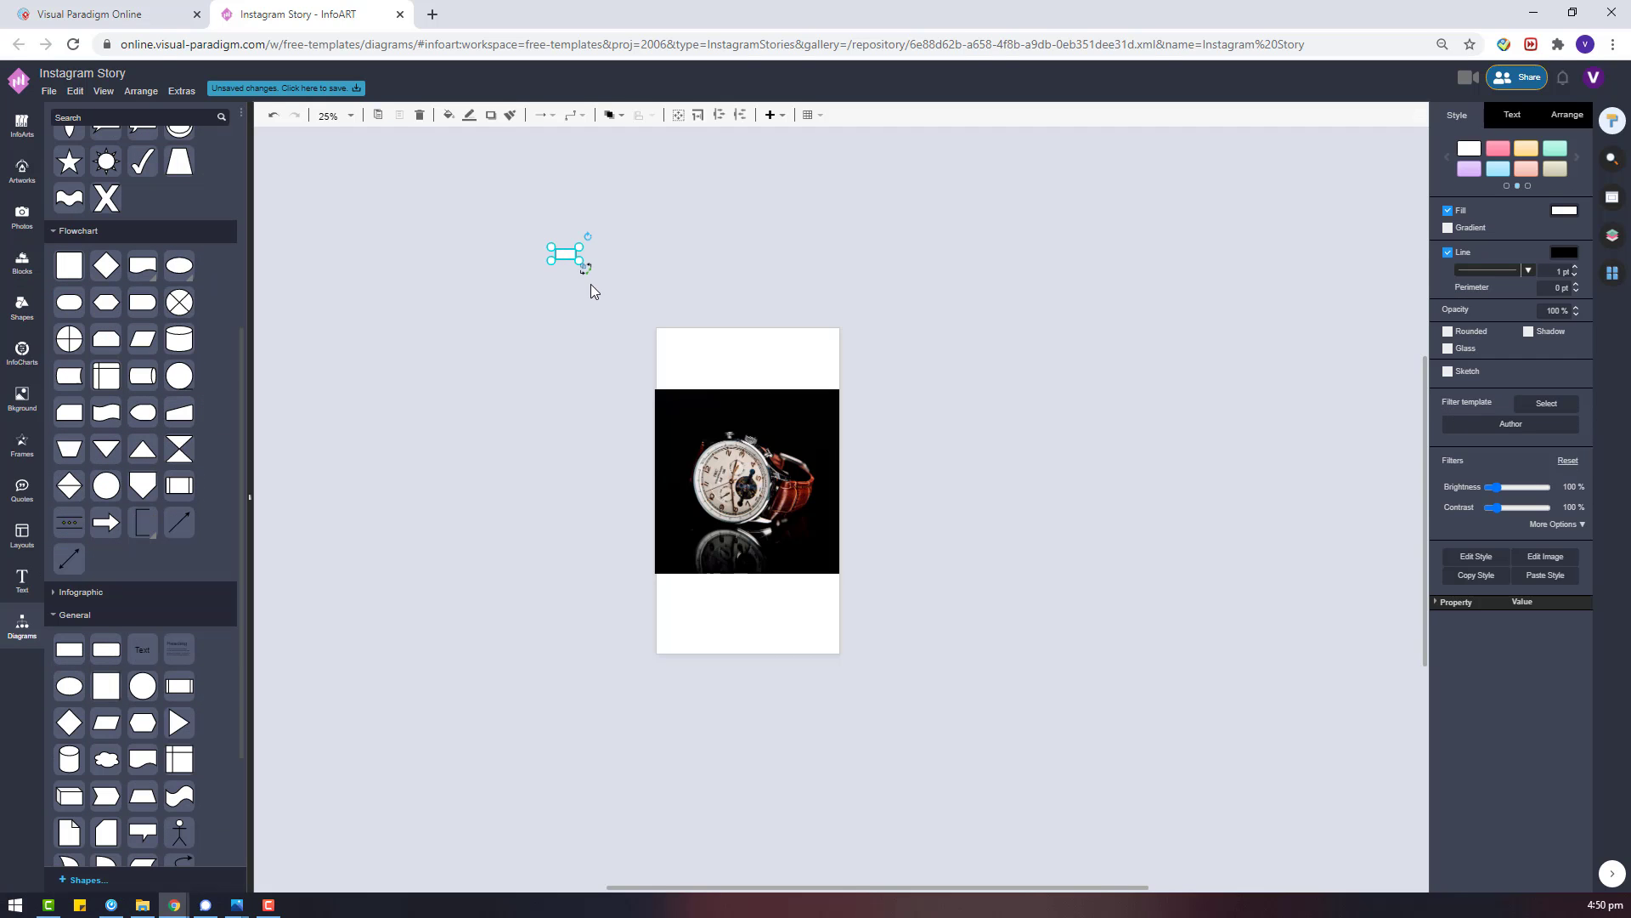
{"action": "left_click", "coordinate": [1564, 252]}
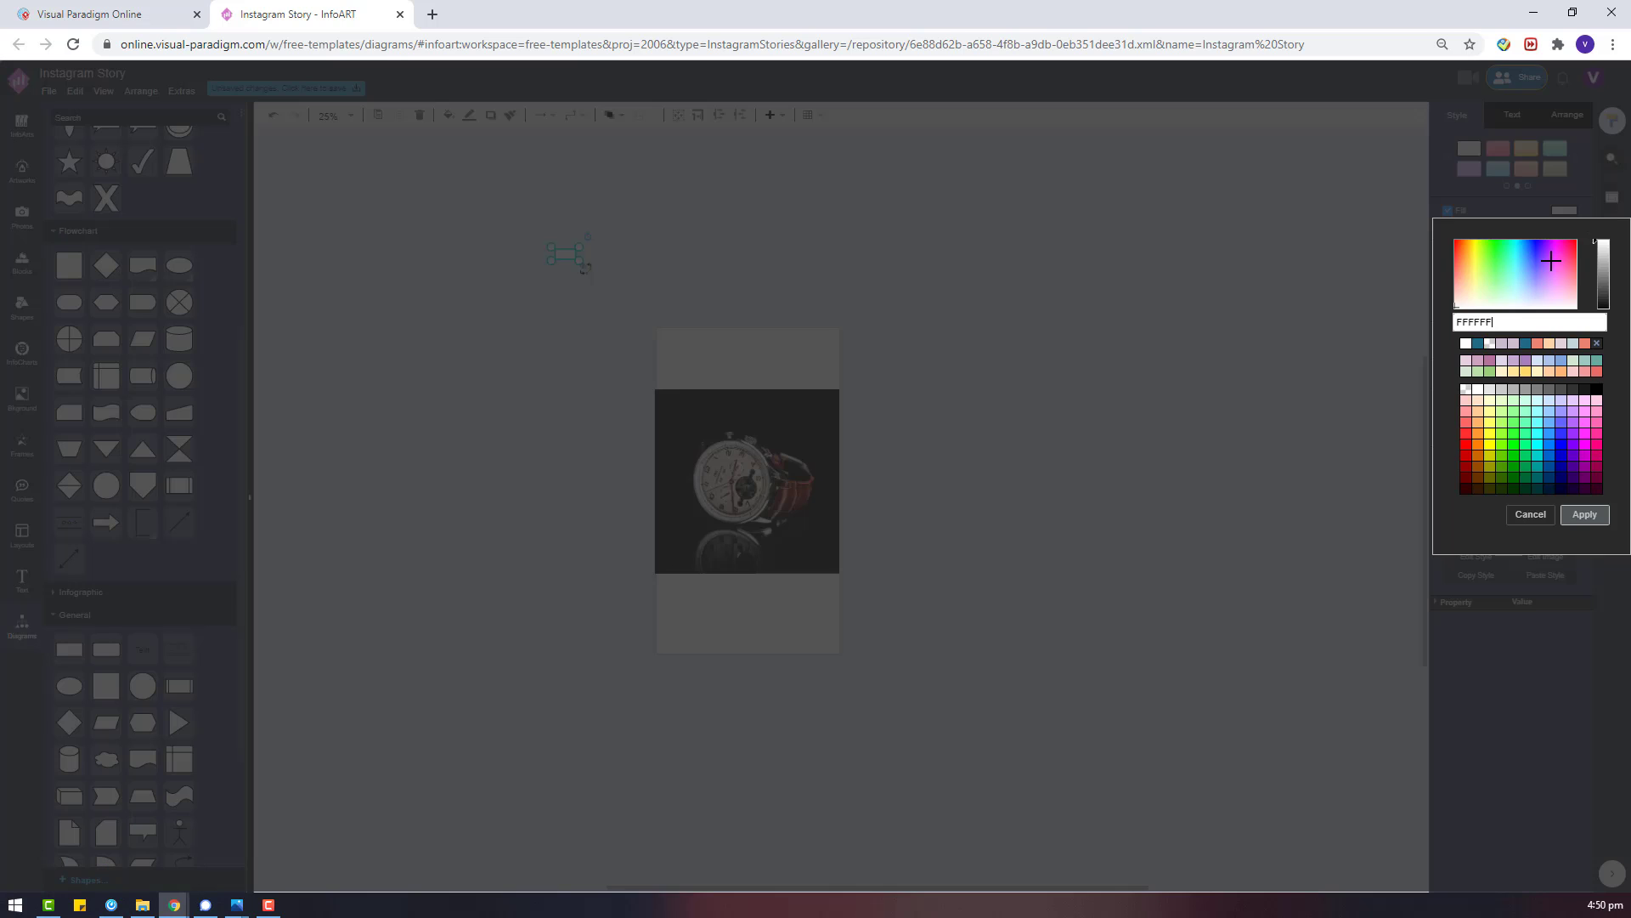
{"action": "left_click", "coordinate": [1582, 514]}
Enlarge the teal rectangle to about the page width and place it against the page's top edge.
{"action": "left_click_drag", "start_coordinate": [580, 260], "coordinate": [809, 375]}
{"action": "scroll", "coordinate": [890, 319], "scroll_direction": "up", "scroll_amount": 2}
{"action": "left_click_drag", "start_coordinate": [648, 287], "coordinate": [783, 397]}
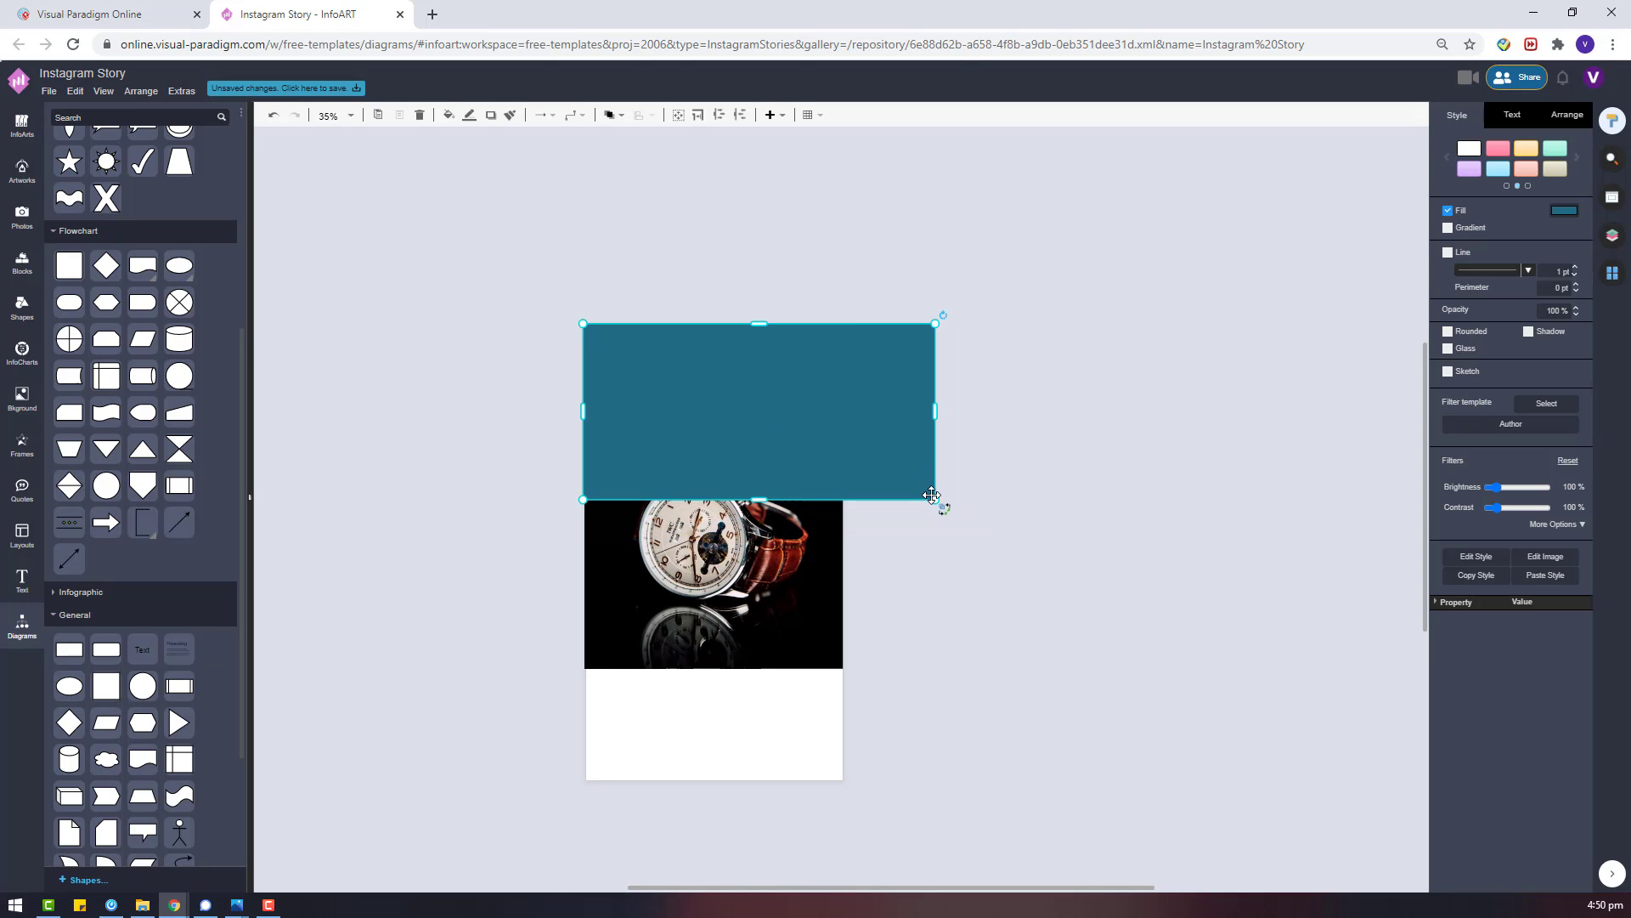
{"action": "left_click_drag", "start_coordinate": [932, 495], "coordinate": [844, 453]}
{"action": "key", "text": "Escape"}
Nudge the watch image to the page's left edge, and left-align the teal rectangle with it at the top of the page.
{"action": "scroll", "coordinate": [776, 419], "scroll_direction": "up", "scroll_amount": 5}
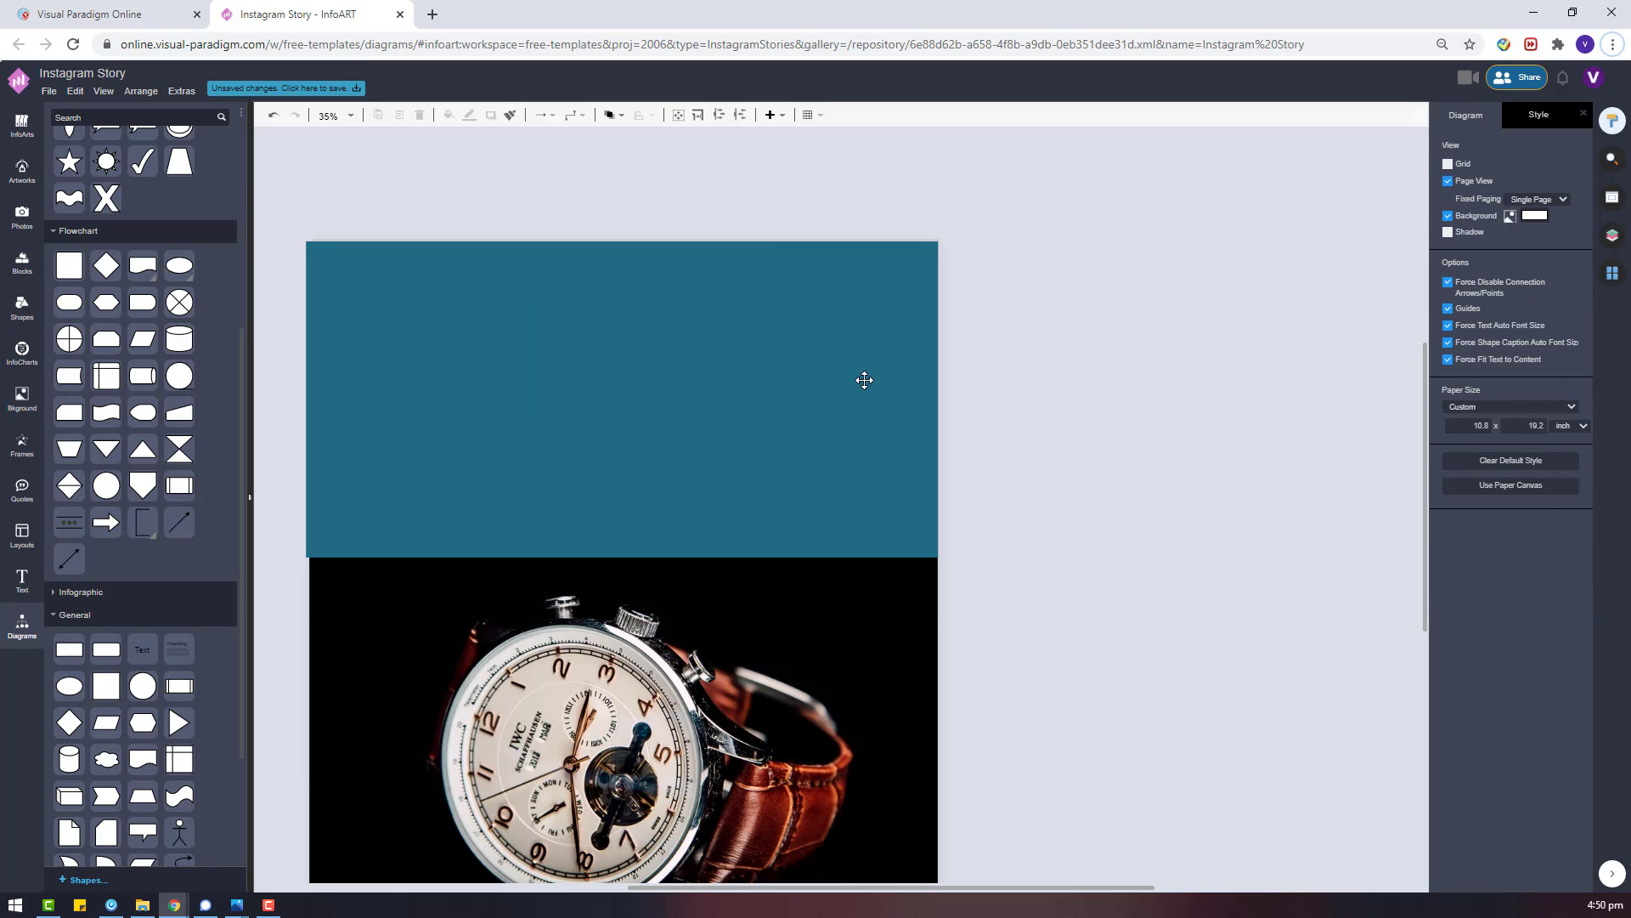
{"action": "left_click_drag", "start_coordinate": [614, 422], "coordinate": [836, 468]}
{"action": "left_click_drag", "start_coordinate": [398, 511], "coordinate": [403, 508]}
{"action": "left_click", "coordinate": [578, 502]}
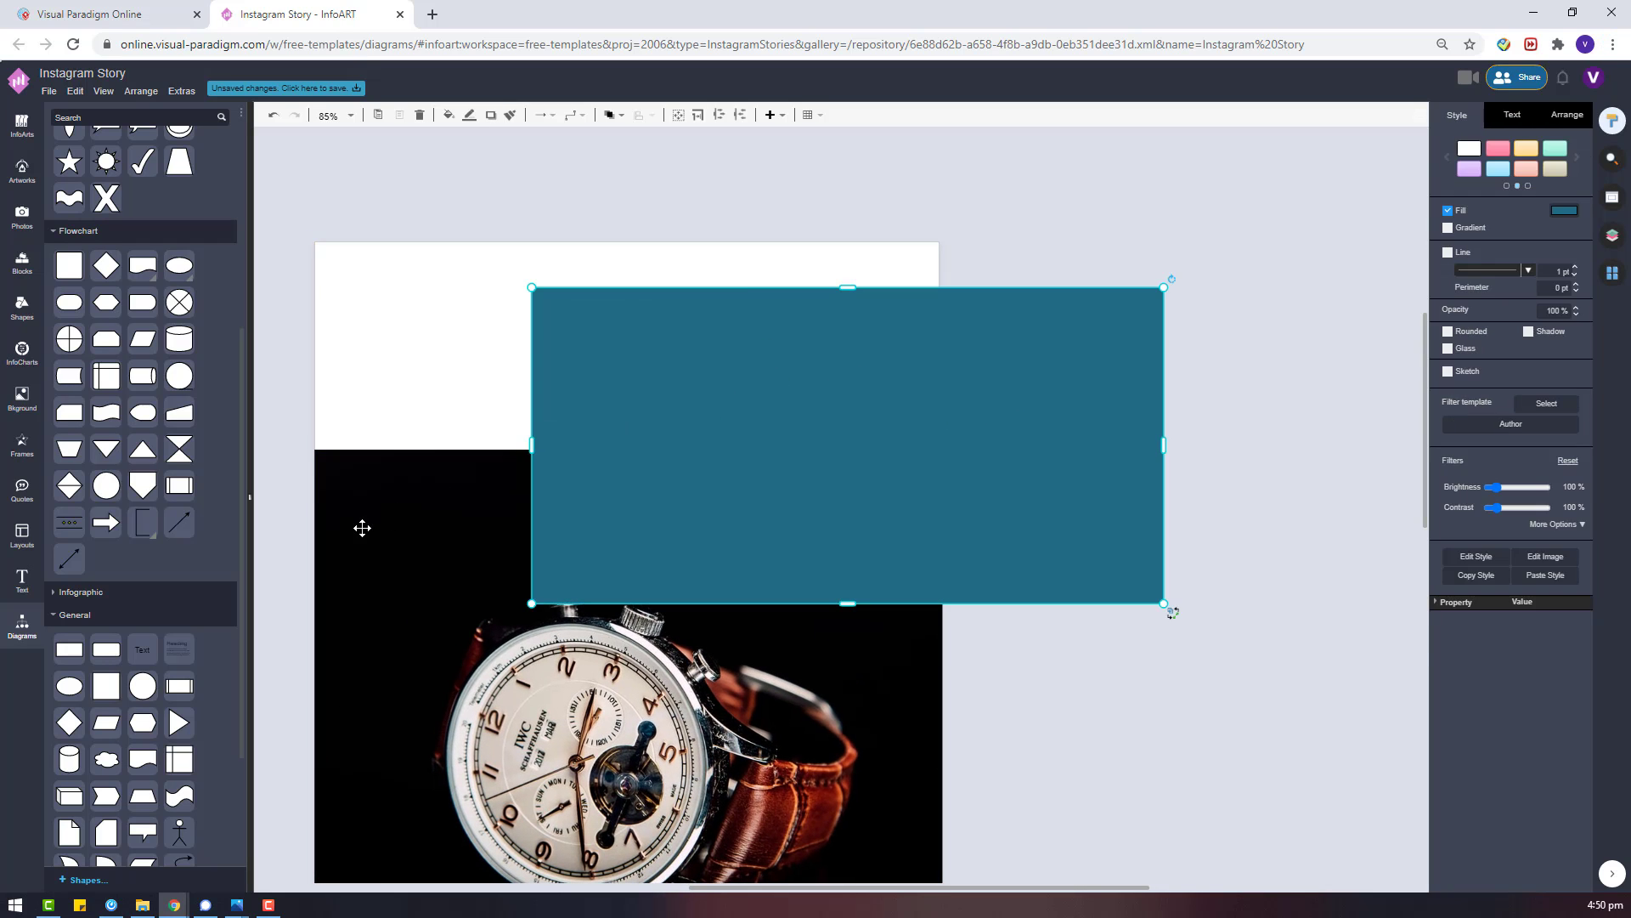
{"action": "left_click", "coordinate": [360, 528], "text": "shift"}
{"action": "left_click", "coordinate": [1549, 121]}
{"action": "left_click", "coordinate": [1449, 514]}
{"action": "left_click", "coordinate": [655, 342]}
{"action": "left_click_drag", "start_coordinate": [655, 343], "coordinate": [656, 297]}
Resize the teal rectangle and the watch image so both end at the page's right edge.
{"action": "left_click", "coordinate": [1020, 425]}
{"action": "scroll", "coordinate": [1069, 430], "scroll_direction": "up", "scroll_amount": 6}
{"action": "left_click", "coordinate": [826, 393]}
{"action": "mouse_move", "coordinate": [852, 393]}
{"action": "left_mouse_down"}
{"action": "mouse_move", "coordinate": [824, 393]}
{"action": "mouse_move", "coordinate": [838, 393]}
{"action": "left_mouse_up"}
{"action": "left_click", "coordinate": [885, 534]}
{"action": "scroll", "coordinate": [886, 533], "scroll_direction": "down", "scroll_amount": 3}
{"action": "left_click", "coordinate": [837, 493]}
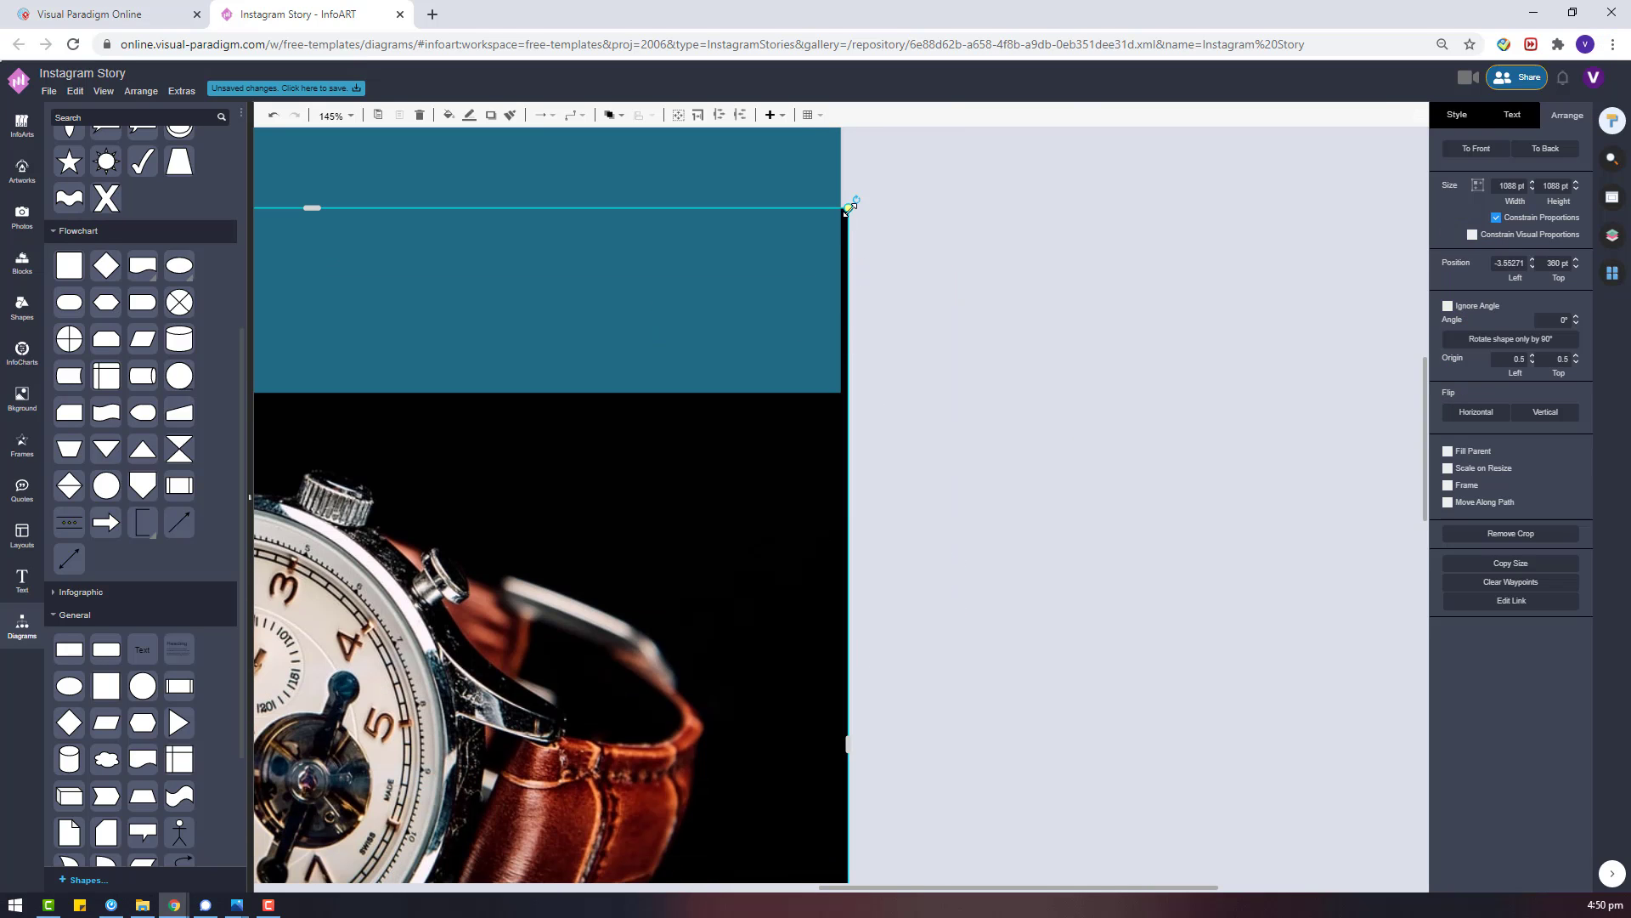
{"action": "left_click_drag", "start_coordinate": [852, 207], "coordinate": [840, 219]}
{"action": "left_click", "coordinate": [999, 402]}
{"action": "scroll", "coordinate": [999, 402], "scroll_direction": "down", "scroll_amount": 6}
{"action": "scroll", "coordinate": [1000, 403], "scroll_direction": "down", "scroll_amount": 3}
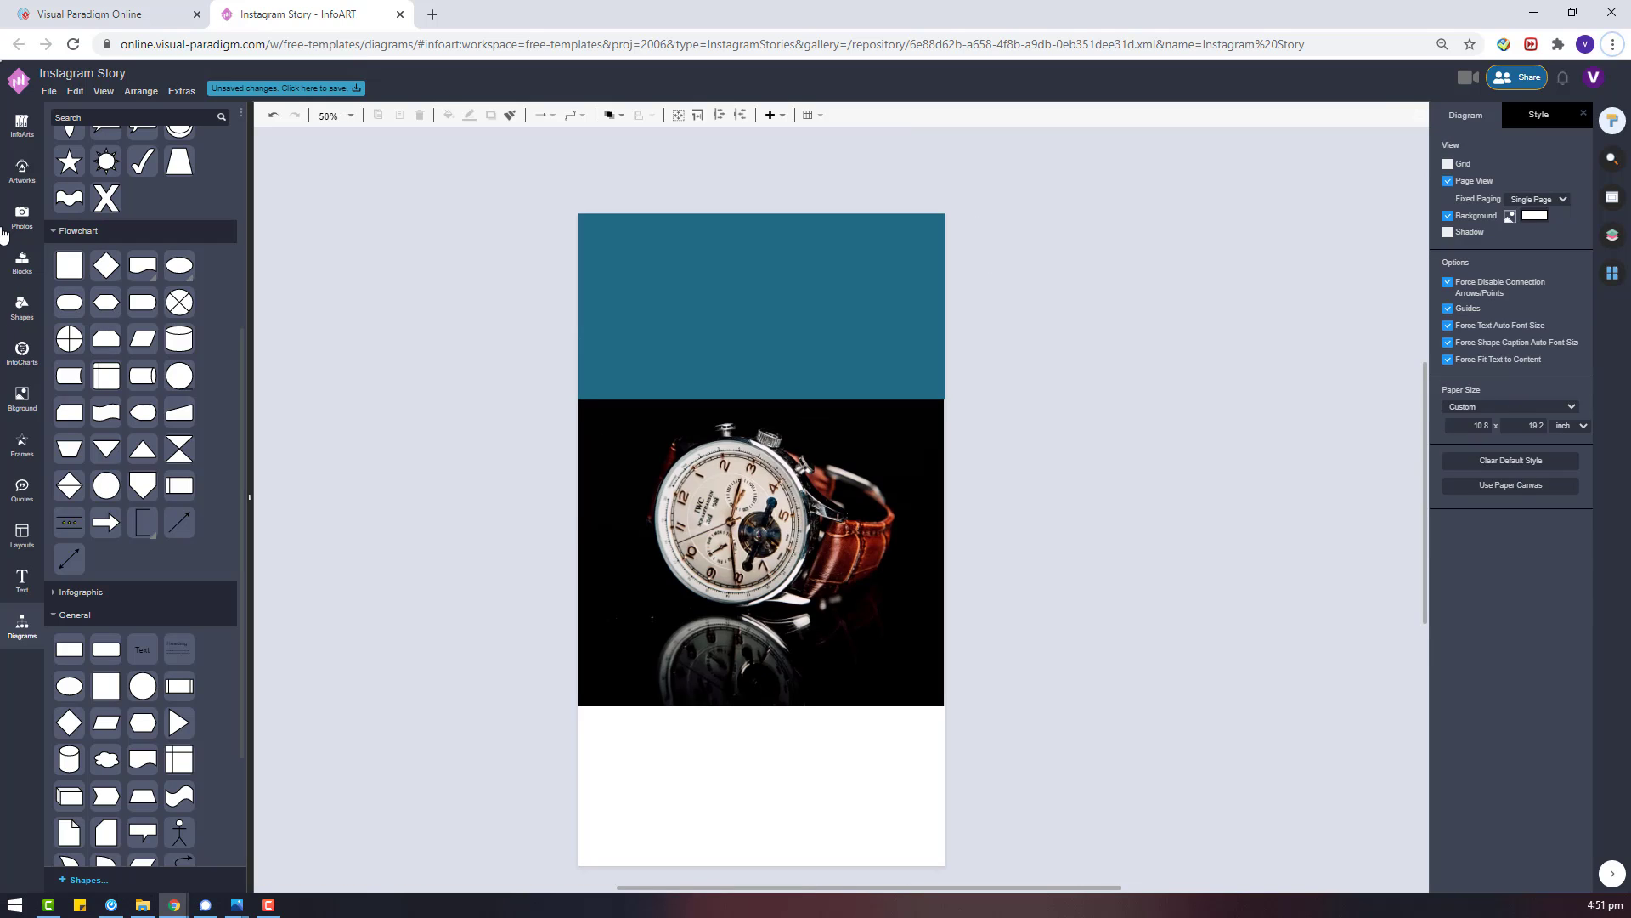
Add a thick shape from Brush Strokes on the watch image and colour it the same teal as the rectangle.
{"action": "left_click", "coordinate": [22, 304]}
{"action": "left_click", "coordinate": [94, 113]}
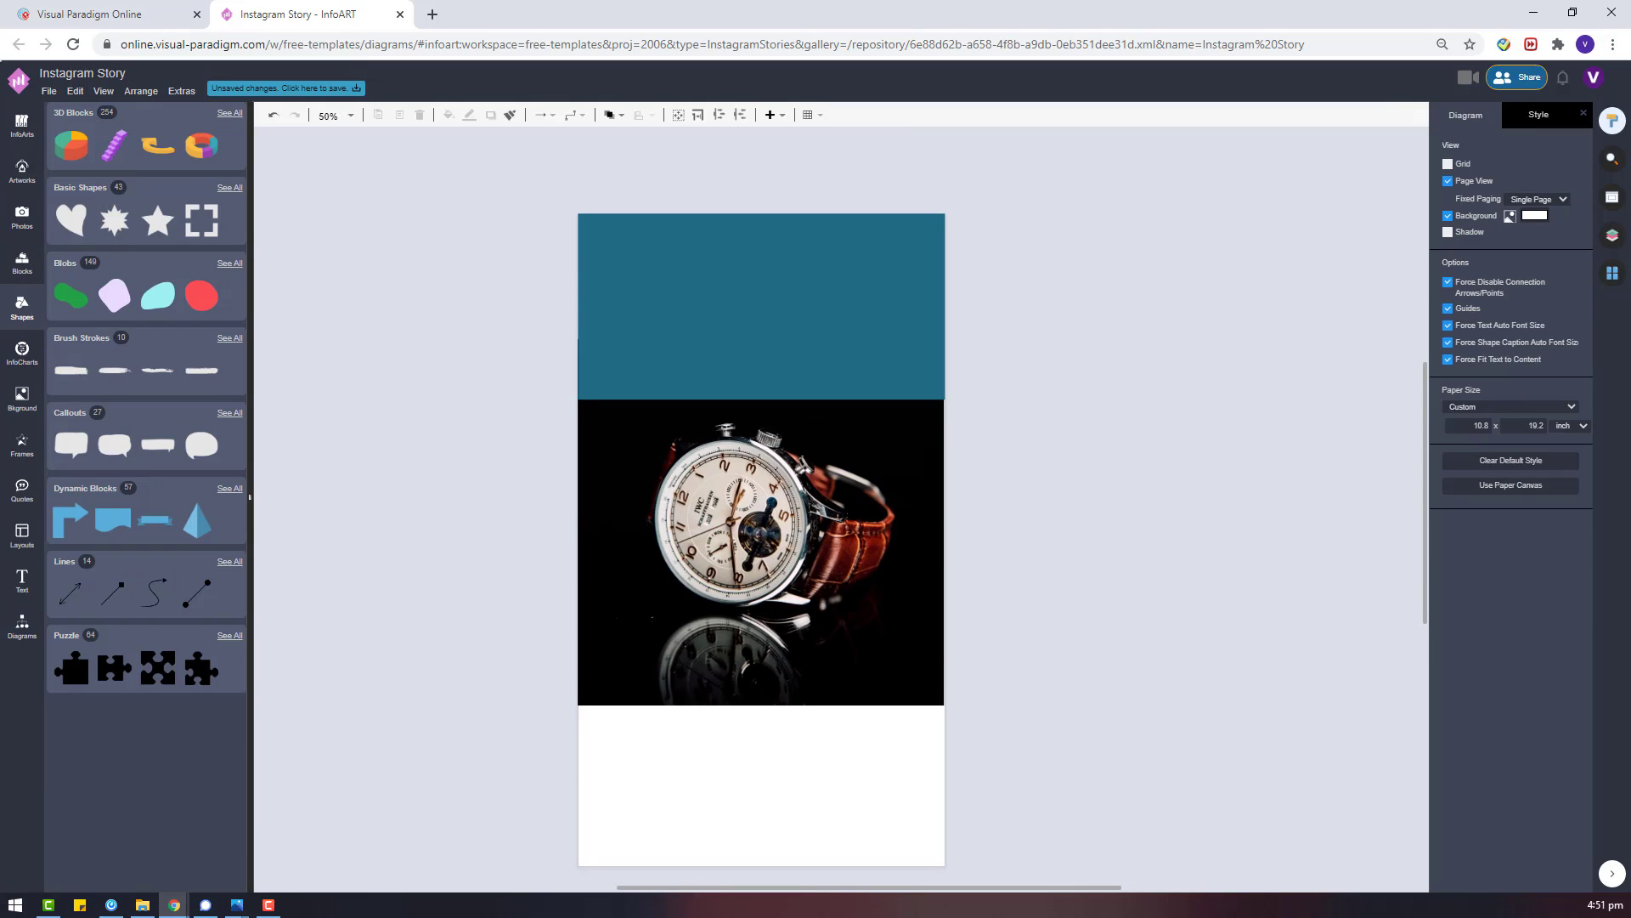
{"action": "key", "text": "alt+Tab"}
{"action": "left_click", "coordinate": [198, 215]}
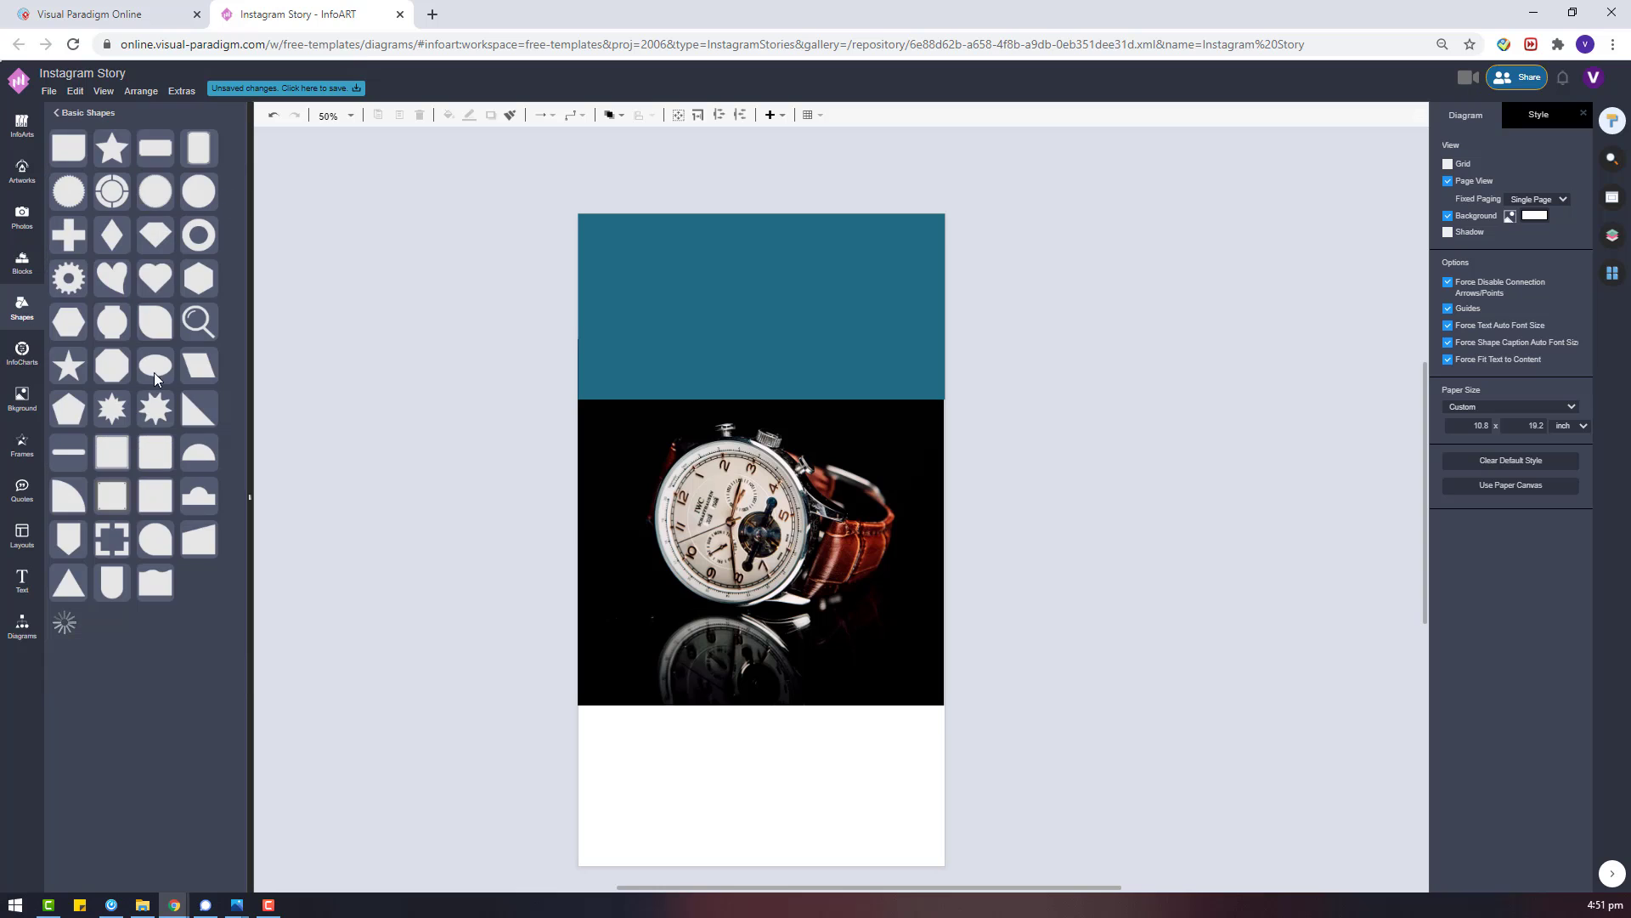
{"action": "left_click", "coordinate": [81, 114]}
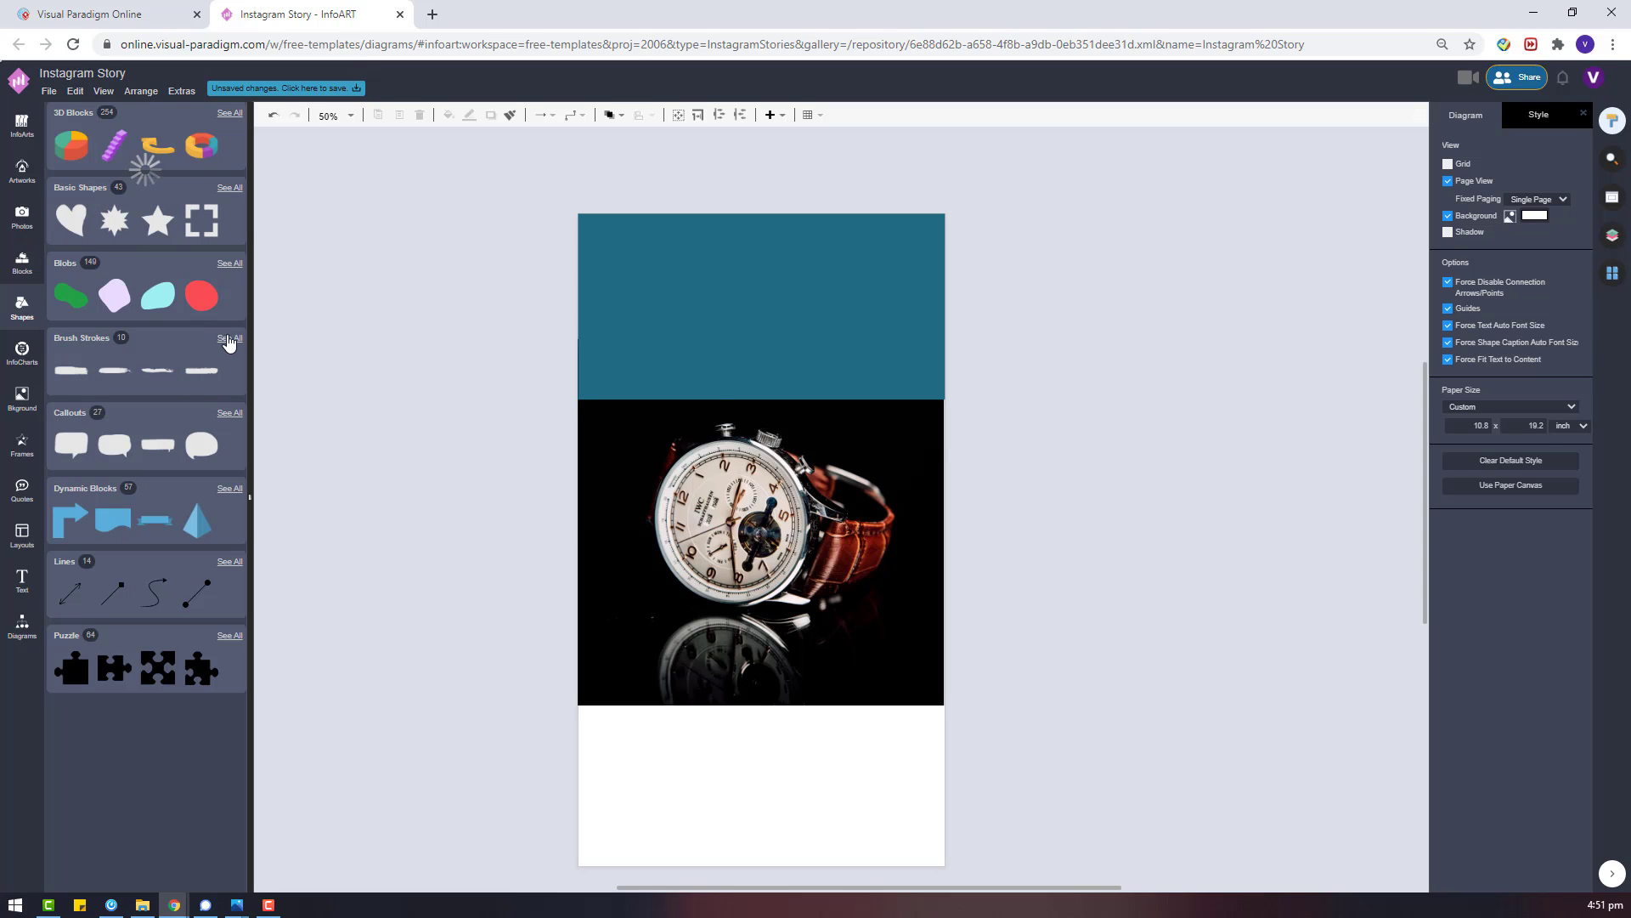
{"action": "left_click", "coordinate": [227, 340]}
{"action": "left_click_drag", "start_coordinate": [187, 192], "coordinate": [679, 422]}
{"action": "left_click", "coordinate": [1458, 118]}
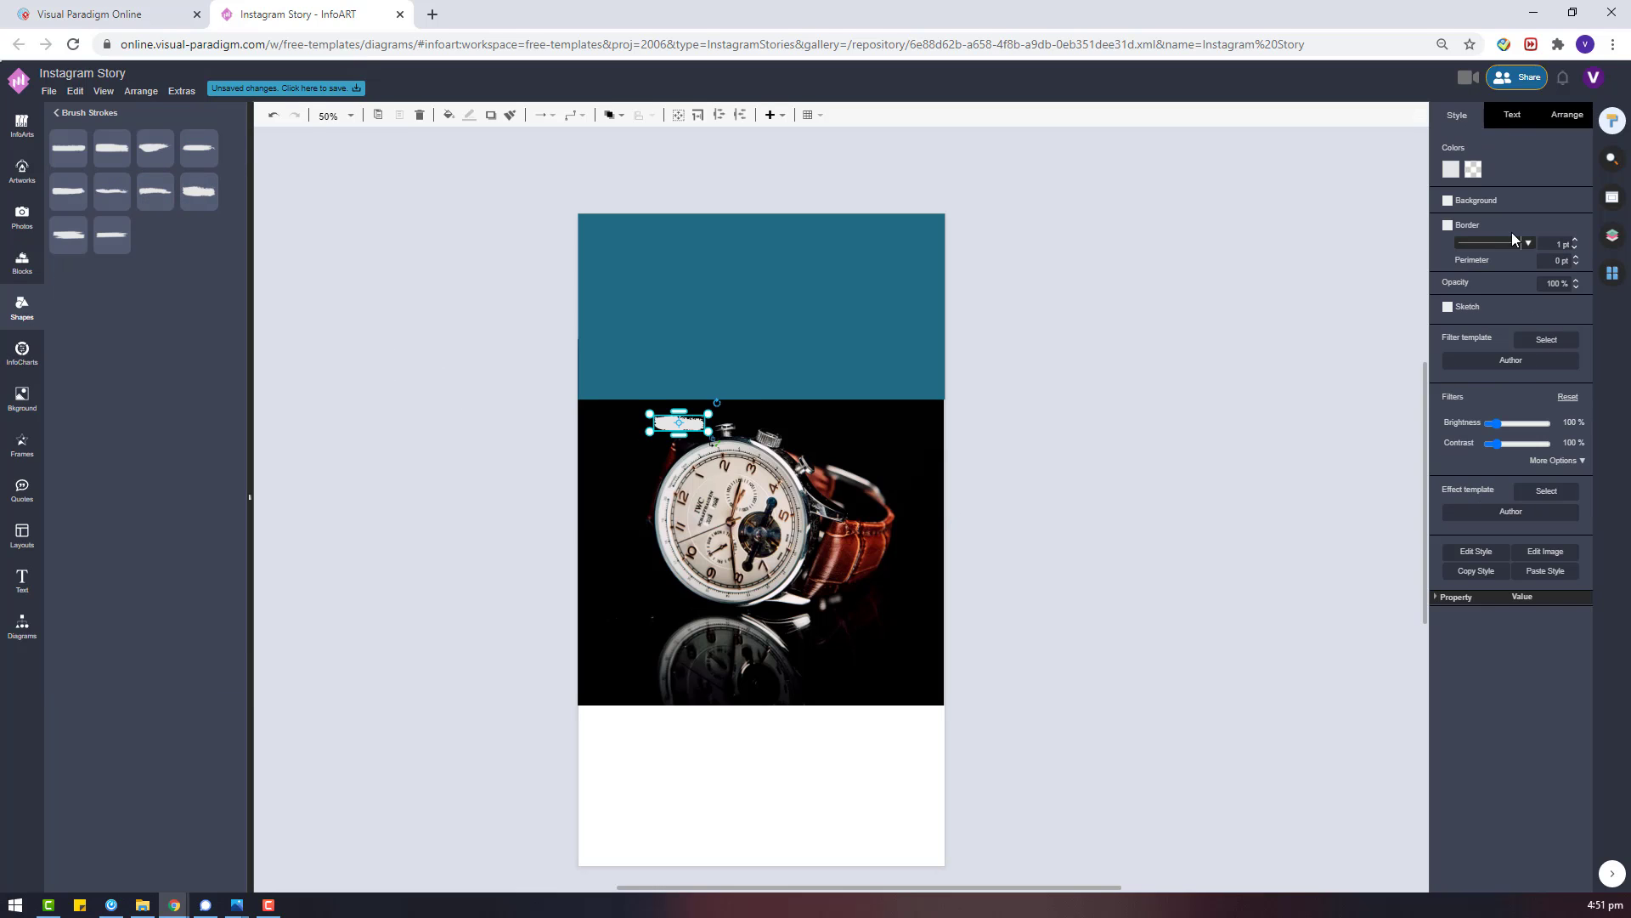
{"action": "left_click", "coordinate": [1451, 170]}
{"action": "left_click", "coordinate": [1585, 475]}
Enlarge the brush stroke slightly beyond the page width and lay it over the teal rectangle's lower edge.
{"action": "mouse_move", "coordinate": [707, 414]}
{"action": "left_mouse_down"}
{"action": "mouse_move", "coordinate": [900, 315]}
{"action": "mouse_move", "coordinate": [942, 316]}
{"action": "left_mouse_up"}
{"action": "left_click_drag", "start_coordinate": [707, 388], "coordinate": [636, 396]}
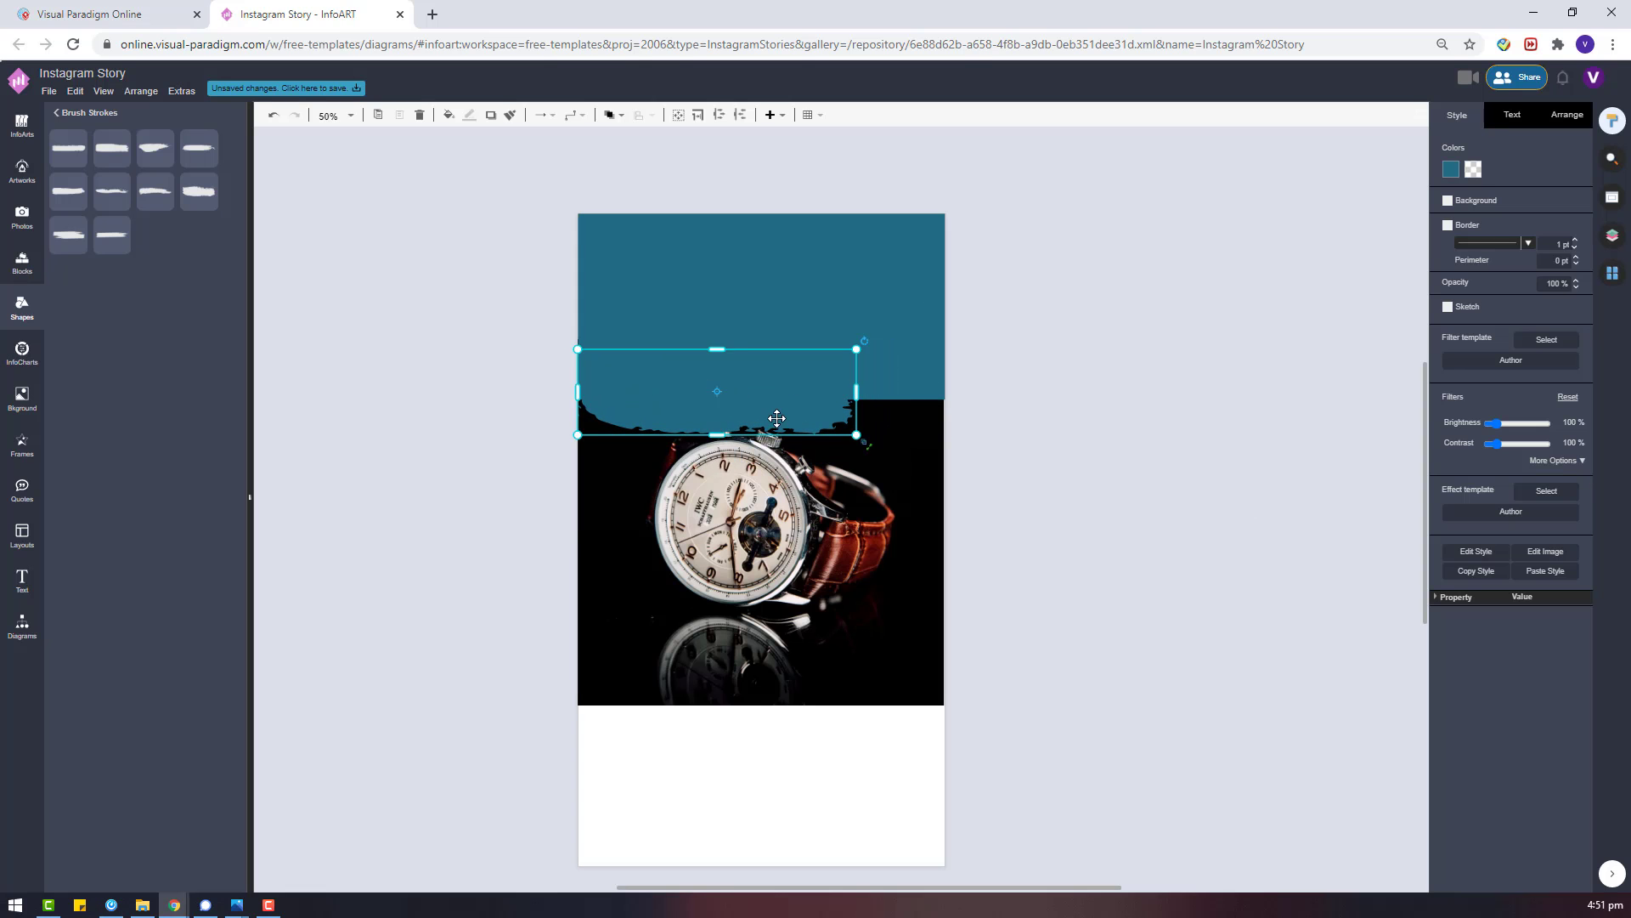
{"action": "left_click_drag", "start_coordinate": [857, 434], "coordinate": [959, 468]}
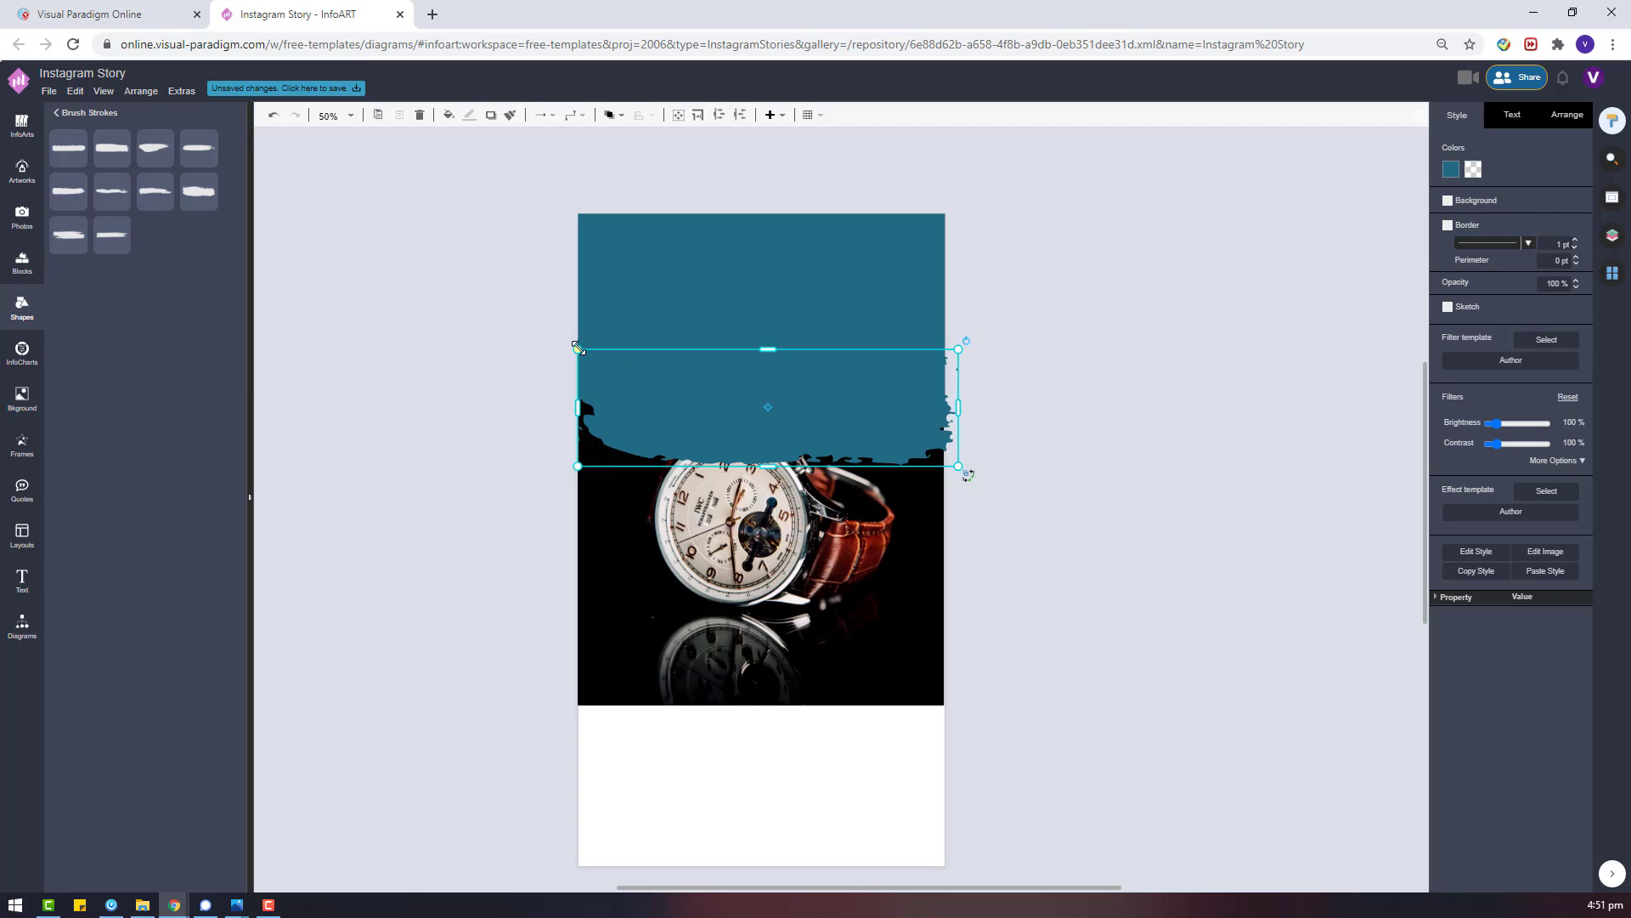
{"action": "left_click_drag", "start_coordinate": [578, 349], "coordinate": [571, 347]}
{"action": "left_click", "coordinate": [1027, 374]}
{"action": "mouse_move", "coordinate": [850, 372]}
{"action": "left_mouse_down"}
{"action": "mouse_move", "coordinate": [841, 346]}
{"action": "mouse_move", "coordinate": [813, 346]}
{"action": "left_mouse_up"}
{"action": "key", "text": "Escape"}
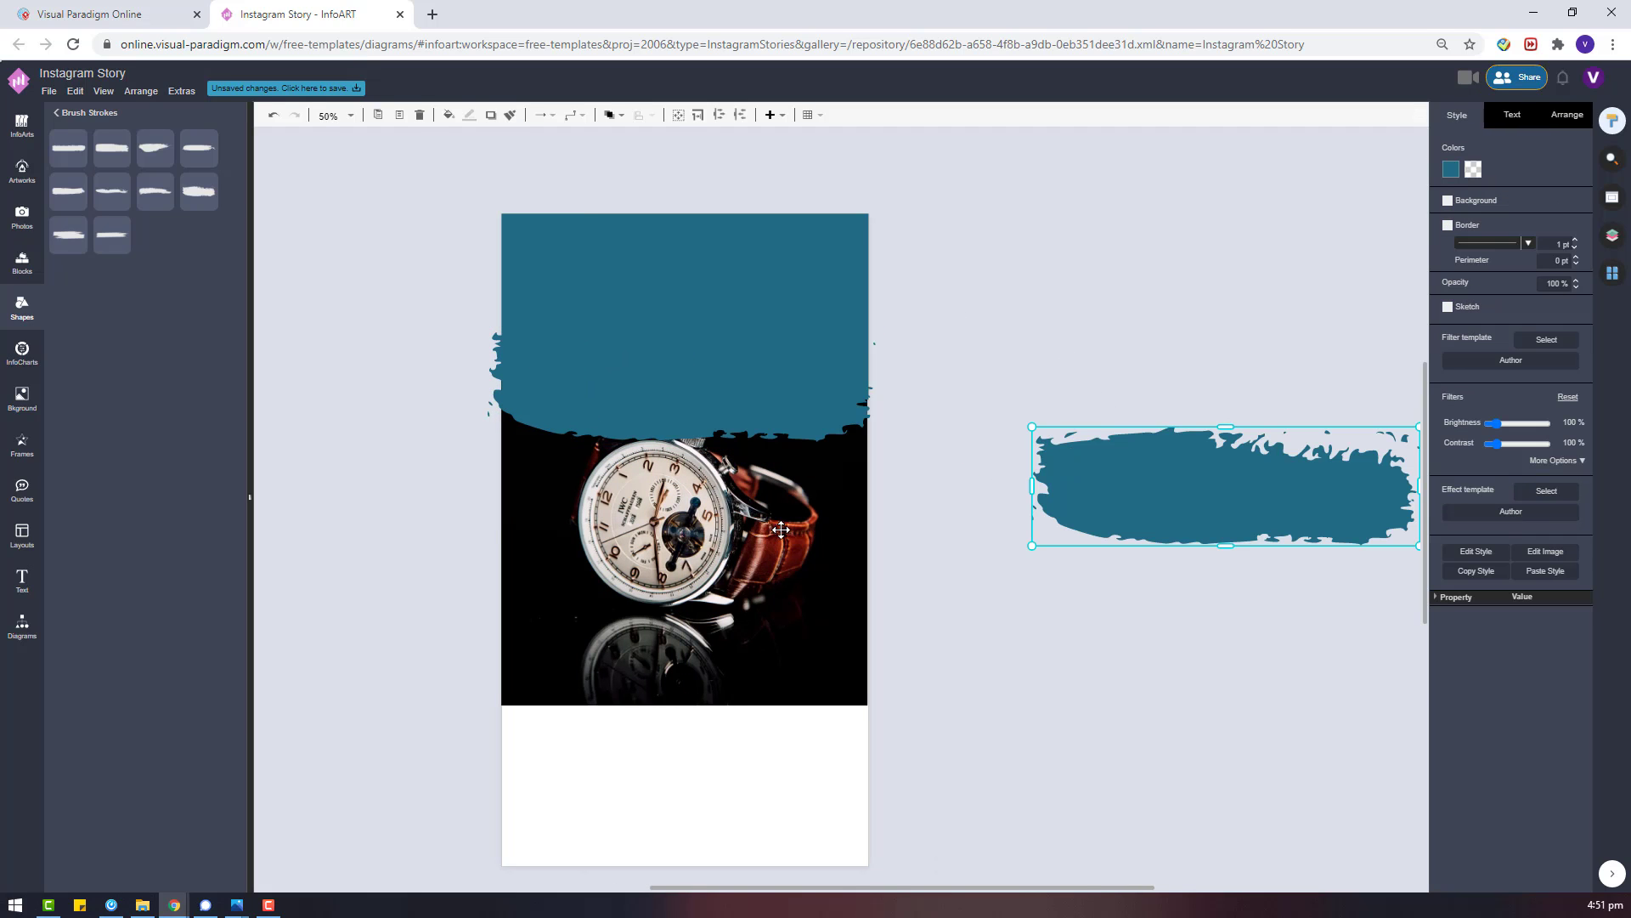
Move the watch image slightly down and duplicate the teal rectangle with its brush stroke beside the page.
{"action": "left_click_drag", "start_coordinate": [777, 528], "coordinate": [780, 552]}
{"action": "left_click", "coordinate": [798, 363]}
{"action": "left_click", "coordinate": [799, 273], "text": "shift"}
{"action": "key", "text": "ctrl+v"}
{"action": "scroll", "coordinate": [1130, 297], "scroll_direction": "down", "scroll_amount": 2}
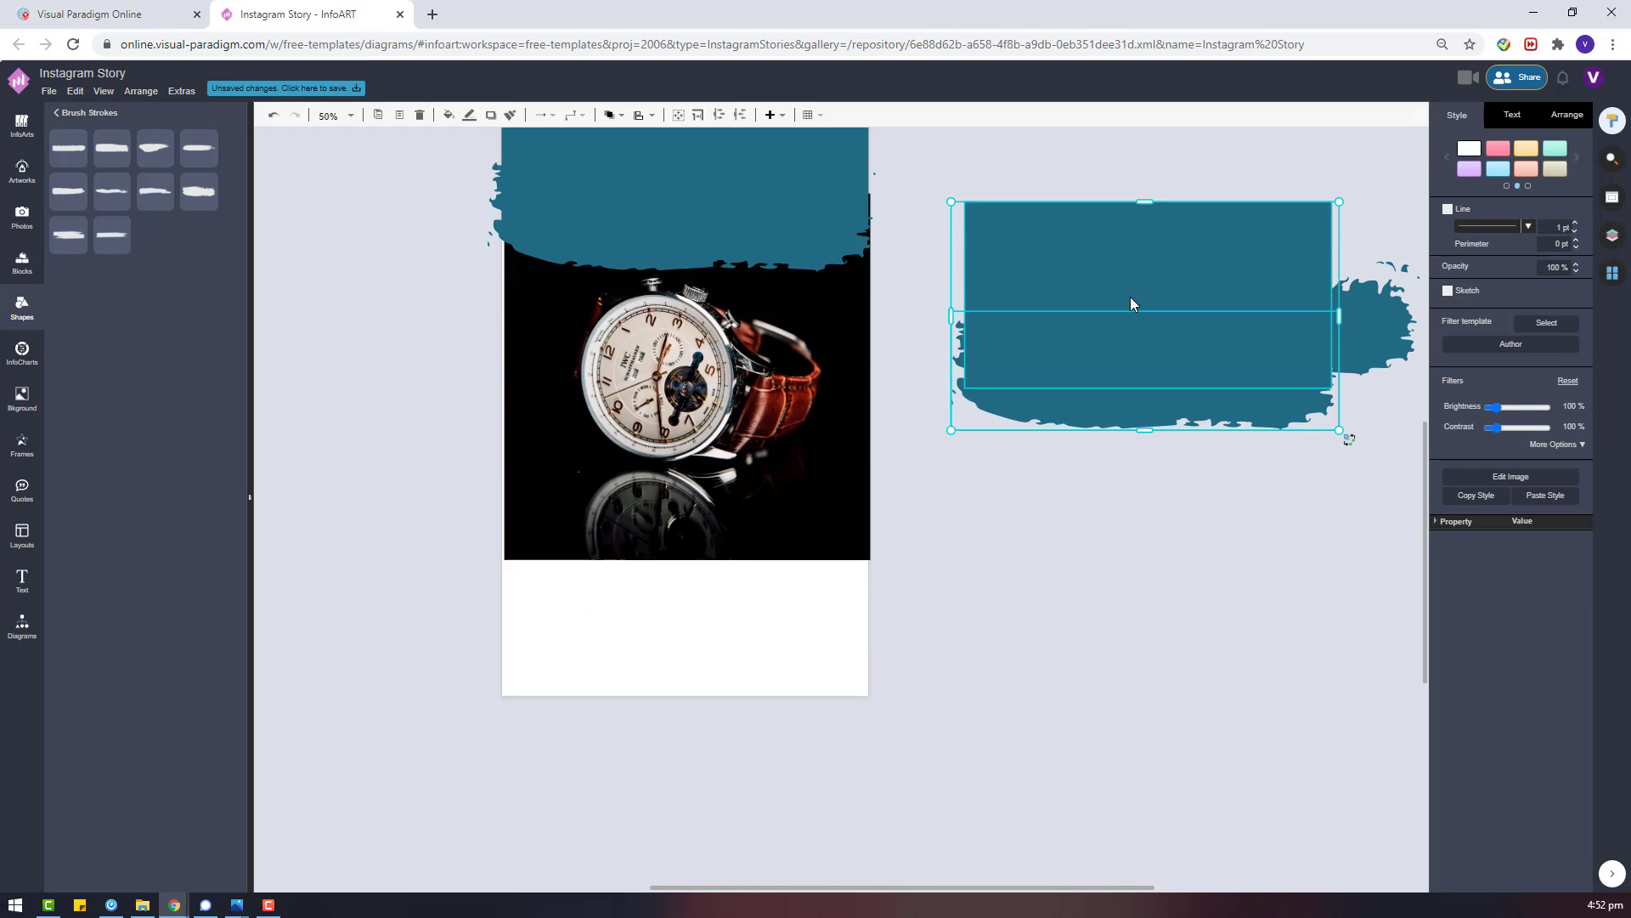
Move the duplicate lower beside the page and shift its brush stroke onto the rectangle's upper edge.
{"action": "left_click_drag", "start_coordinate": [1132, 306], "coordinate": [1080, 623]}
{"action": "key", "text": "Escape"}
{"action": "left_click_drag", "start_coordinate": [1125, 692], "coordinate": [1125, 505]}
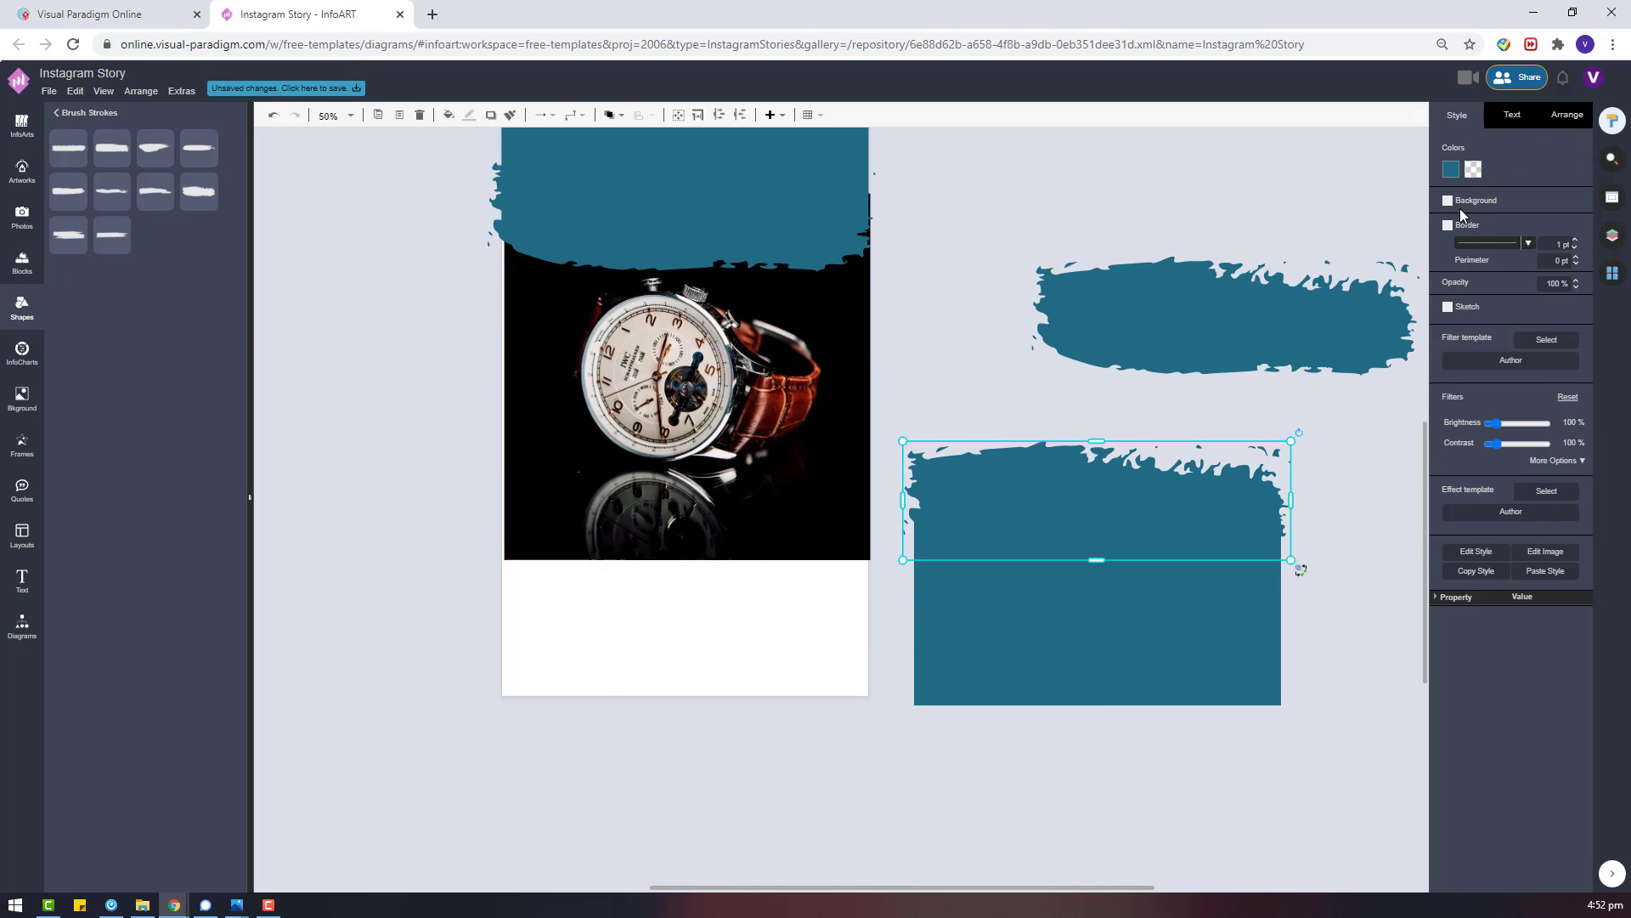
Delete the stray brush stroke and move the duplicated rectangle and stroke to the bottom of the page.
{"action": "left_click", "coordinate": [1273, 287]}
{"action": "key", "text": "Delete"}
{"action": "left_click_drag", "start_coordinate": [1215, 625], "coordinate": [714, 578]}
{"action": "left_click_drag", "start_coordinate": [980, 710], "coordinate": [432, 204]}
{"action": "scroll", "coordinate": [1134, 364], "scroll_direction": "down", "scroll_amount": 2}
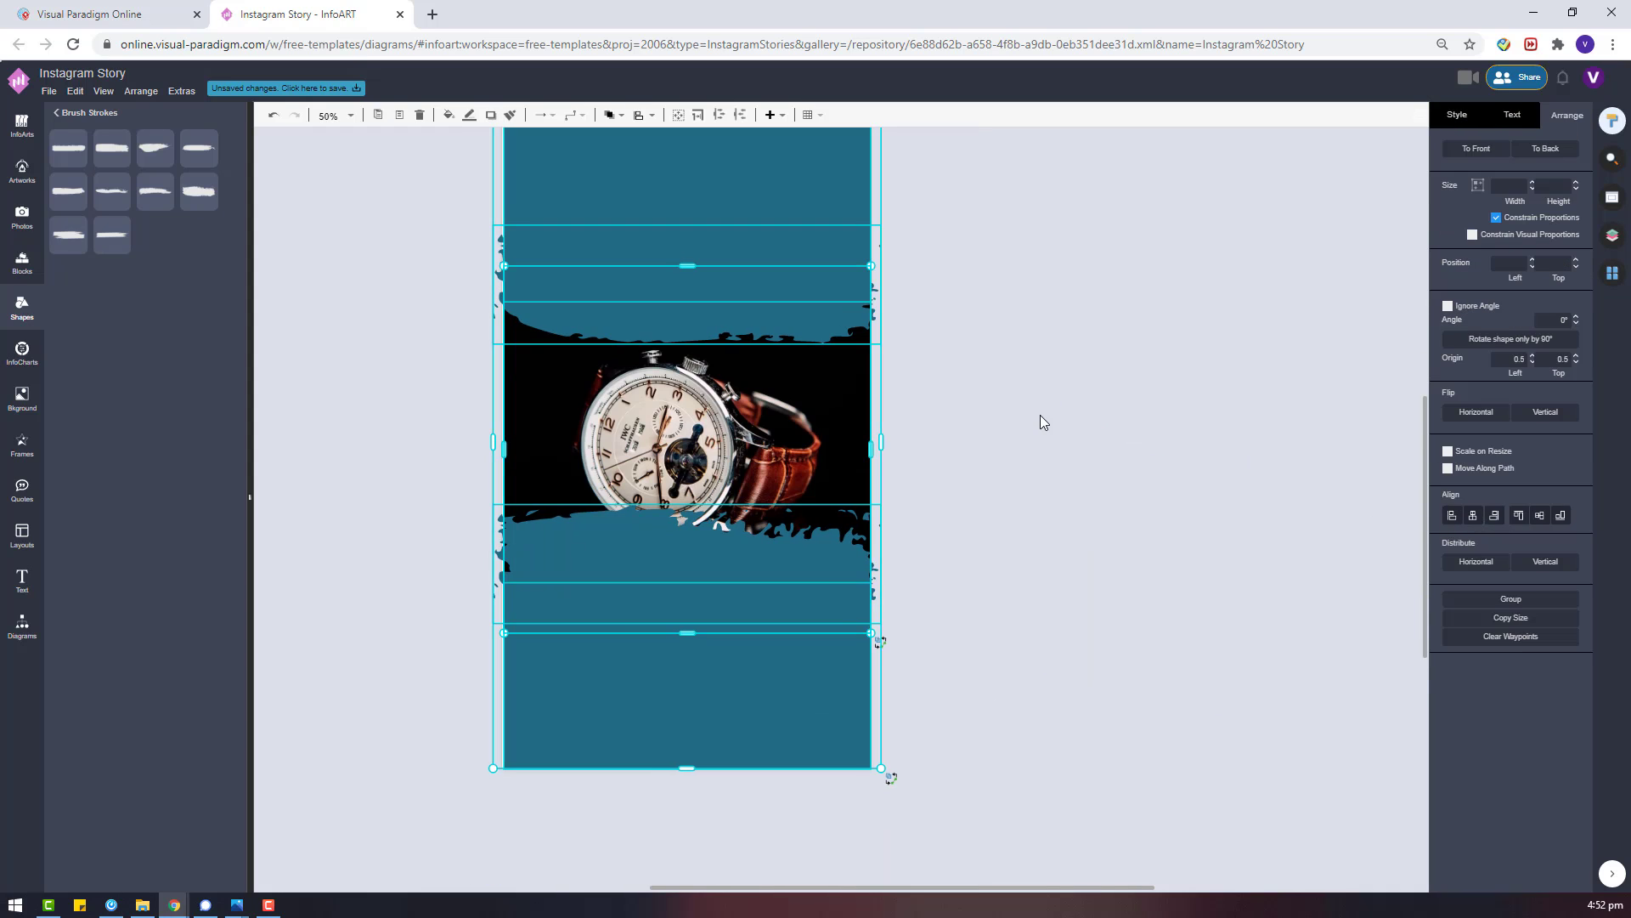
{"action": "left_click", "coordinate": [1067, 600]}
{"action": "left_click_drag", "start_coordinate": [984, 808], "coordinate": [496, 197]}
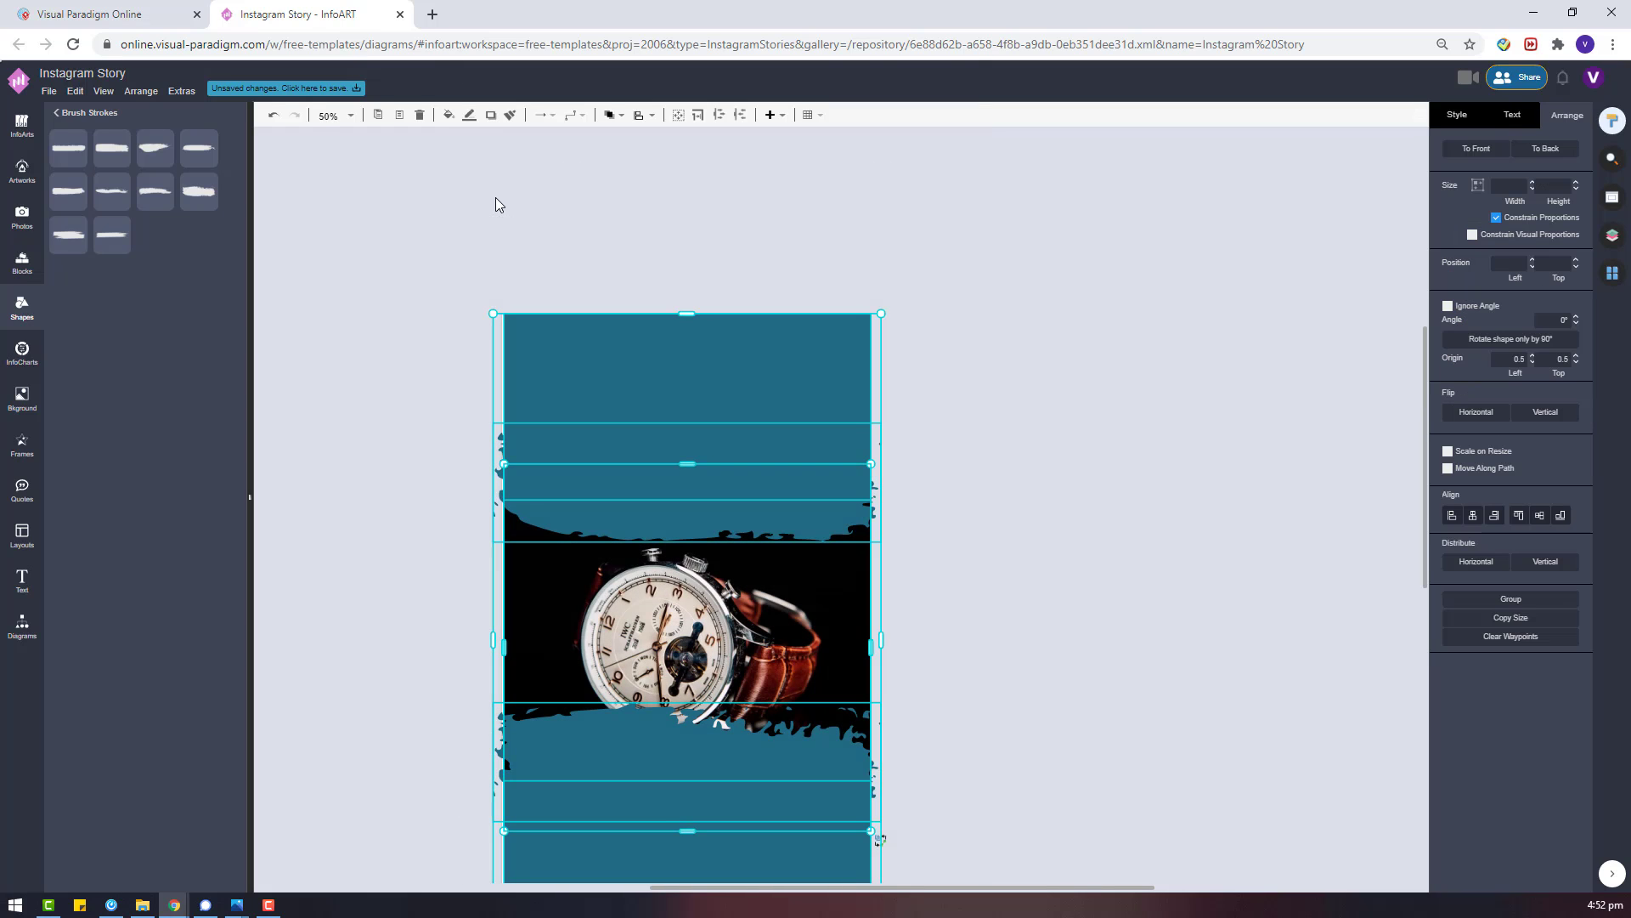
{"action": "scroll", "coordinate": [899, 425], "scroll_direction": "down", "scroll_amount": 3}
{"action": "left_click", "coordinate": [899, 426]}
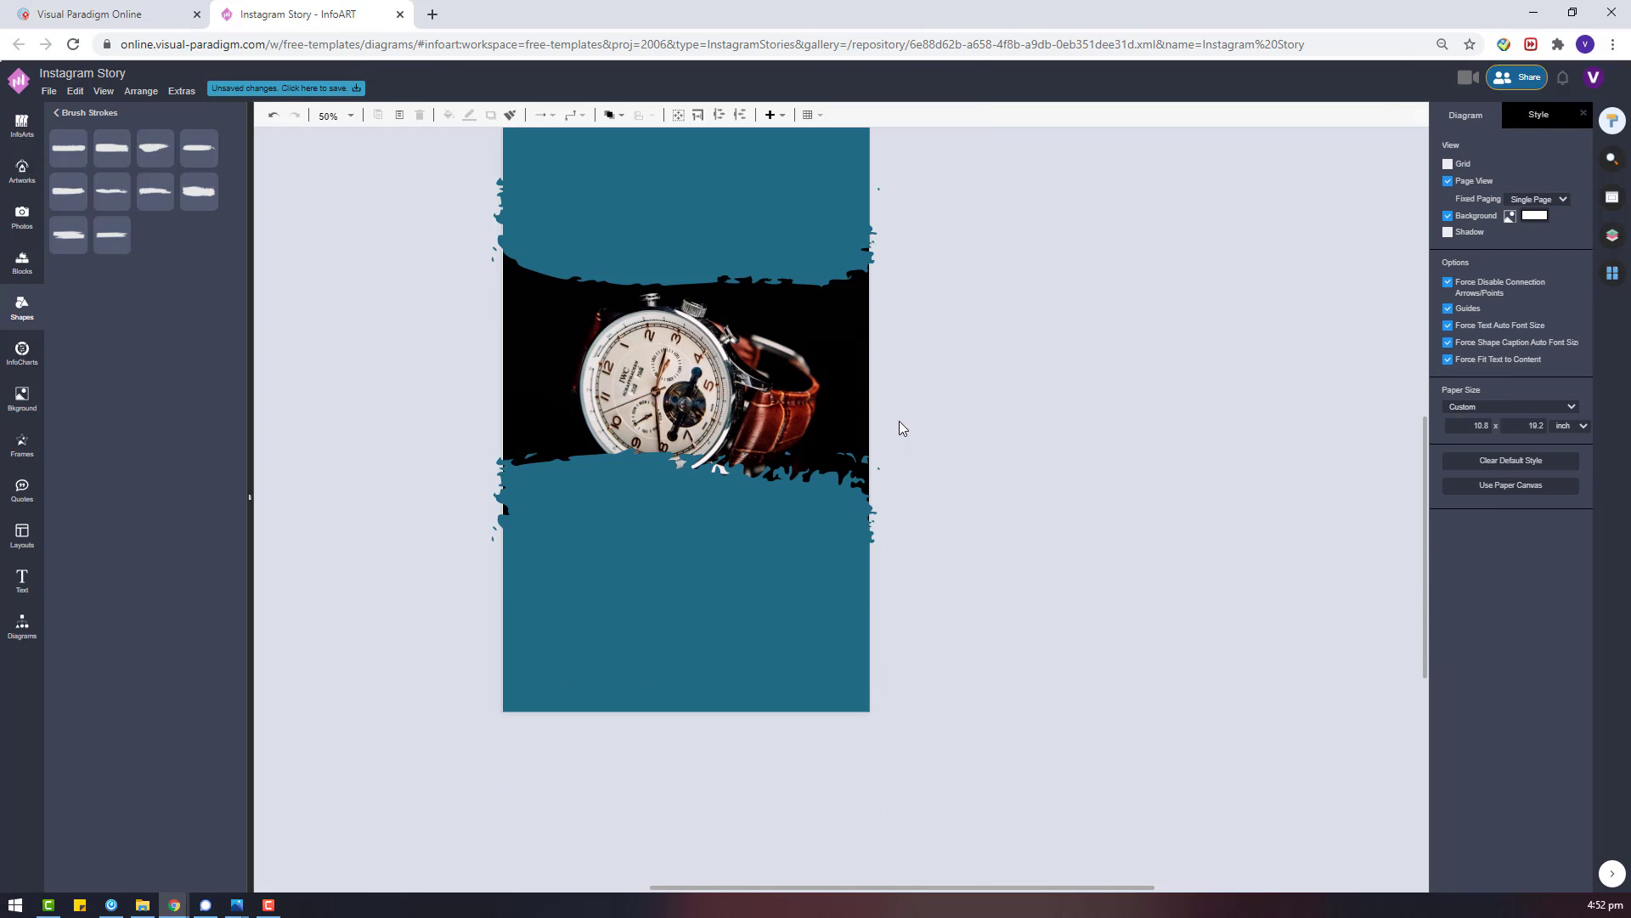
Move the lower brush stroke slightly down so that more of the watch shows above it.
{"action": "left_click", "coordinate": [736, 367]}
{"action": "left_click_drag", "start_coordinate": [659, 506], "coordinate": [673, 537]}
{"action": "left_click_drag", "start_coordinate": [673, 537], "coordinate": [673, 537]}
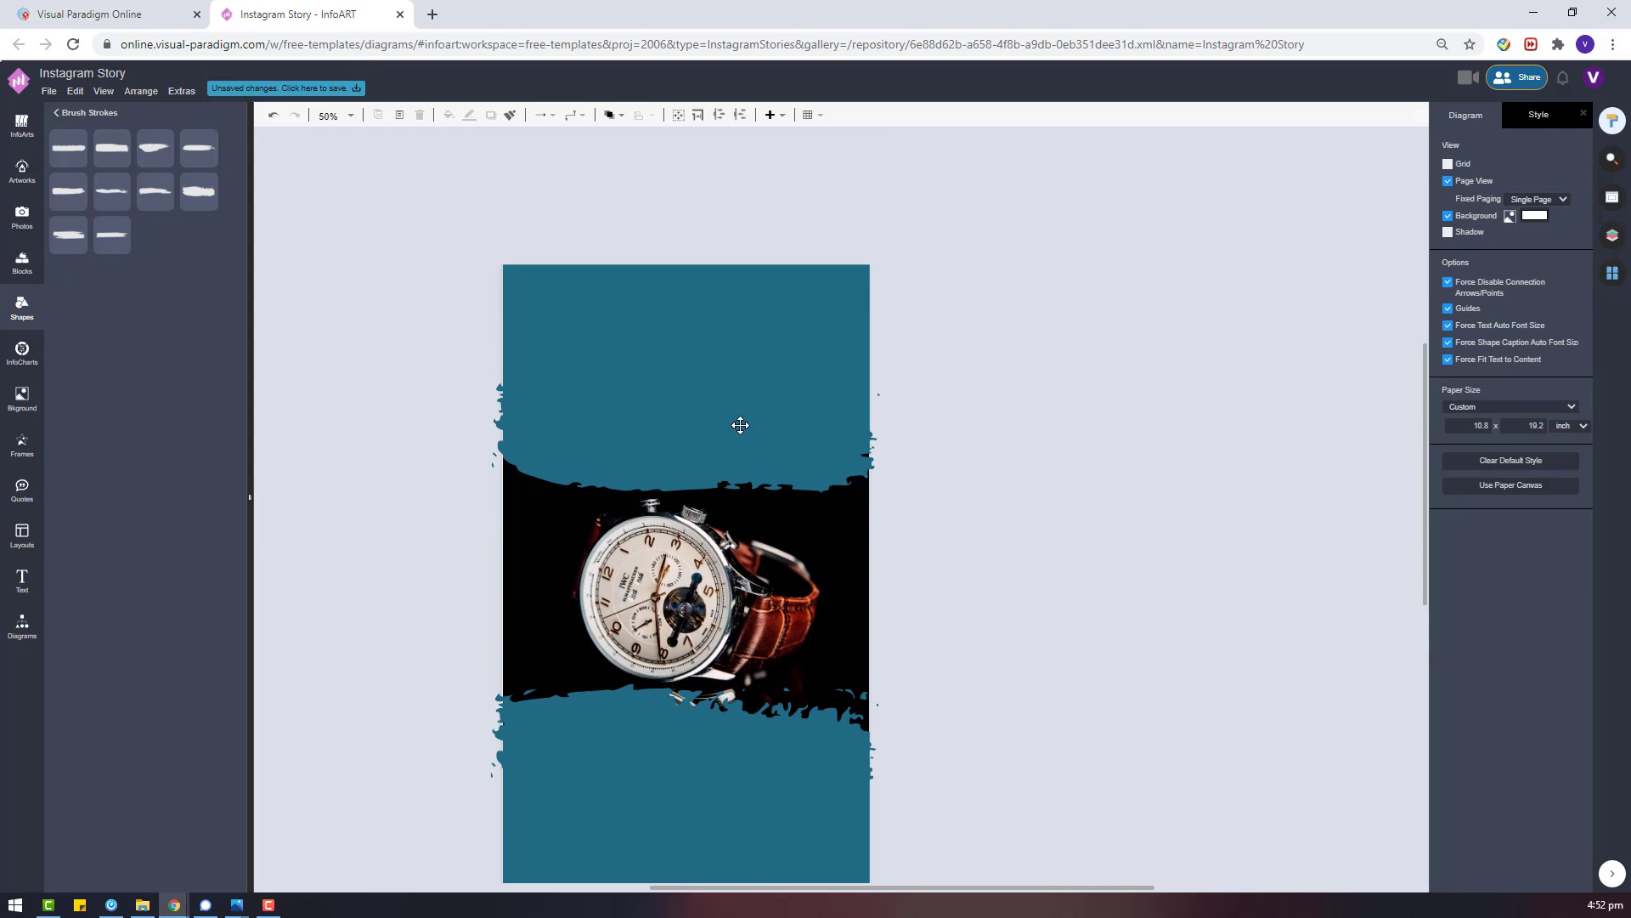
{"action": "scroll", "coordinate": [739, 426], "scroll_direction": "down", "scroll_amount": 1}
{"action": "left_click", "coordinate": [739, 426]}
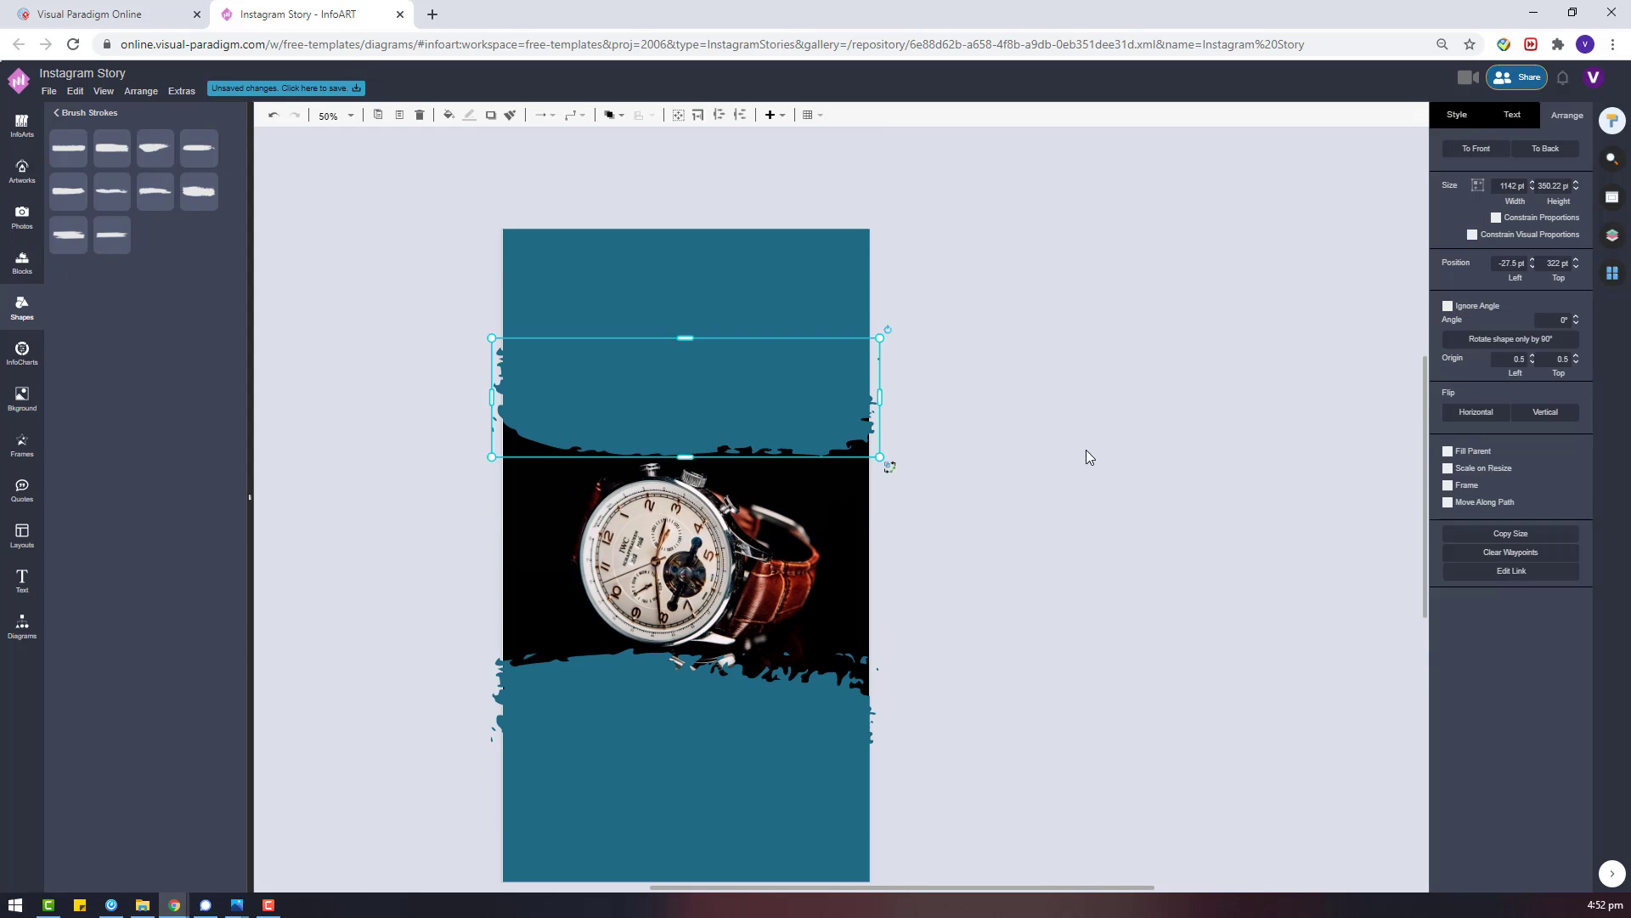
{"action": "left_click", "coordinate": [995, 503]}
{"action": "scroll", "coordinate": [995, 503], "scroll_direction": "down", "scroll_amount": 1}
Recolour the upper brush stroke and the rectangle behind it coral.
{"action": "left_click", "coordinate": [780, 266]}
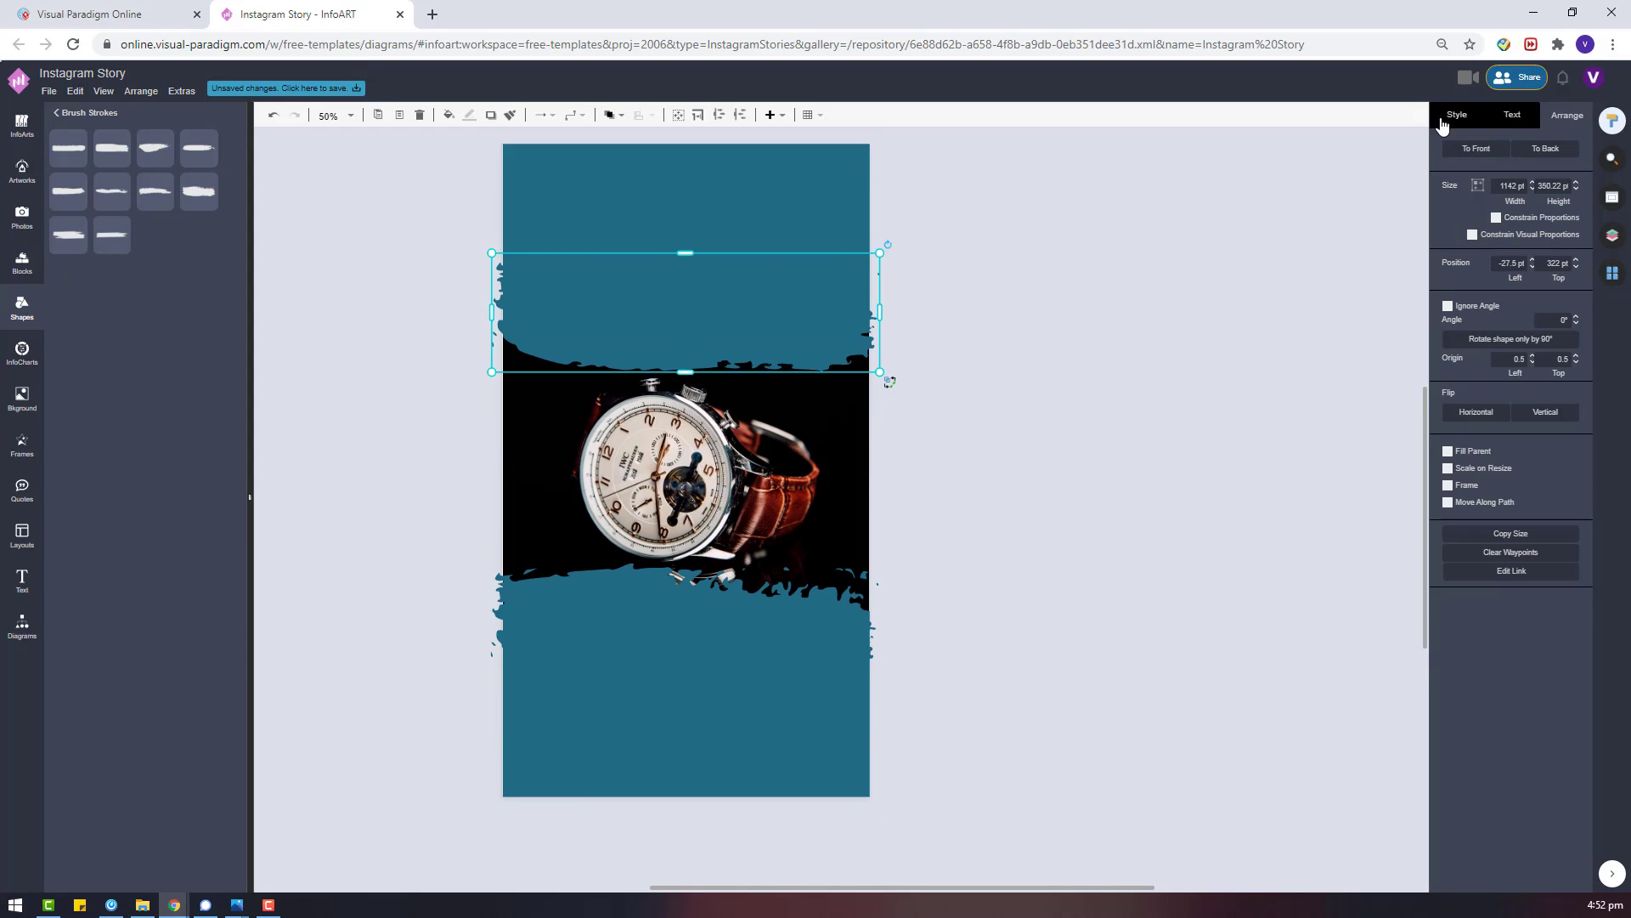
{"action": "left_click", "coordinate": [1452, 171]}
{"action": "left_click", "coordinate": [1583, 474]}
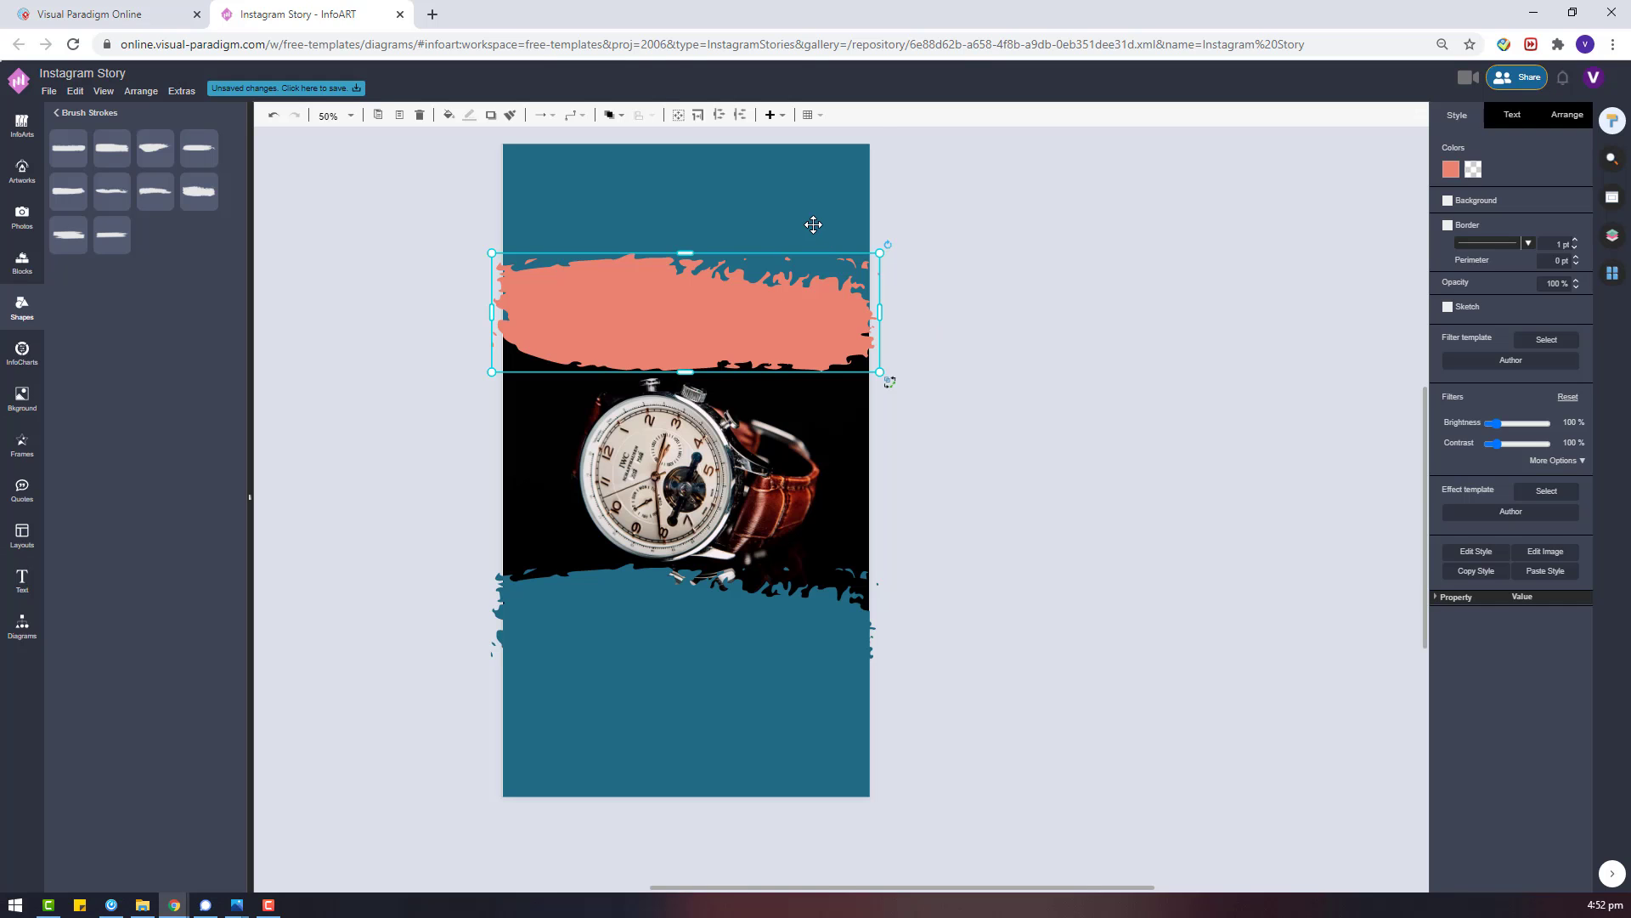
{"action": "left_click", "coordinate": [811, 225]}
{"action": "left_click", "coordinate": [1565, 211]}
{"action": "left_click", "coordinate": [1584, 514]}
{"action": "left_click", "coordinate": [673, 615]}
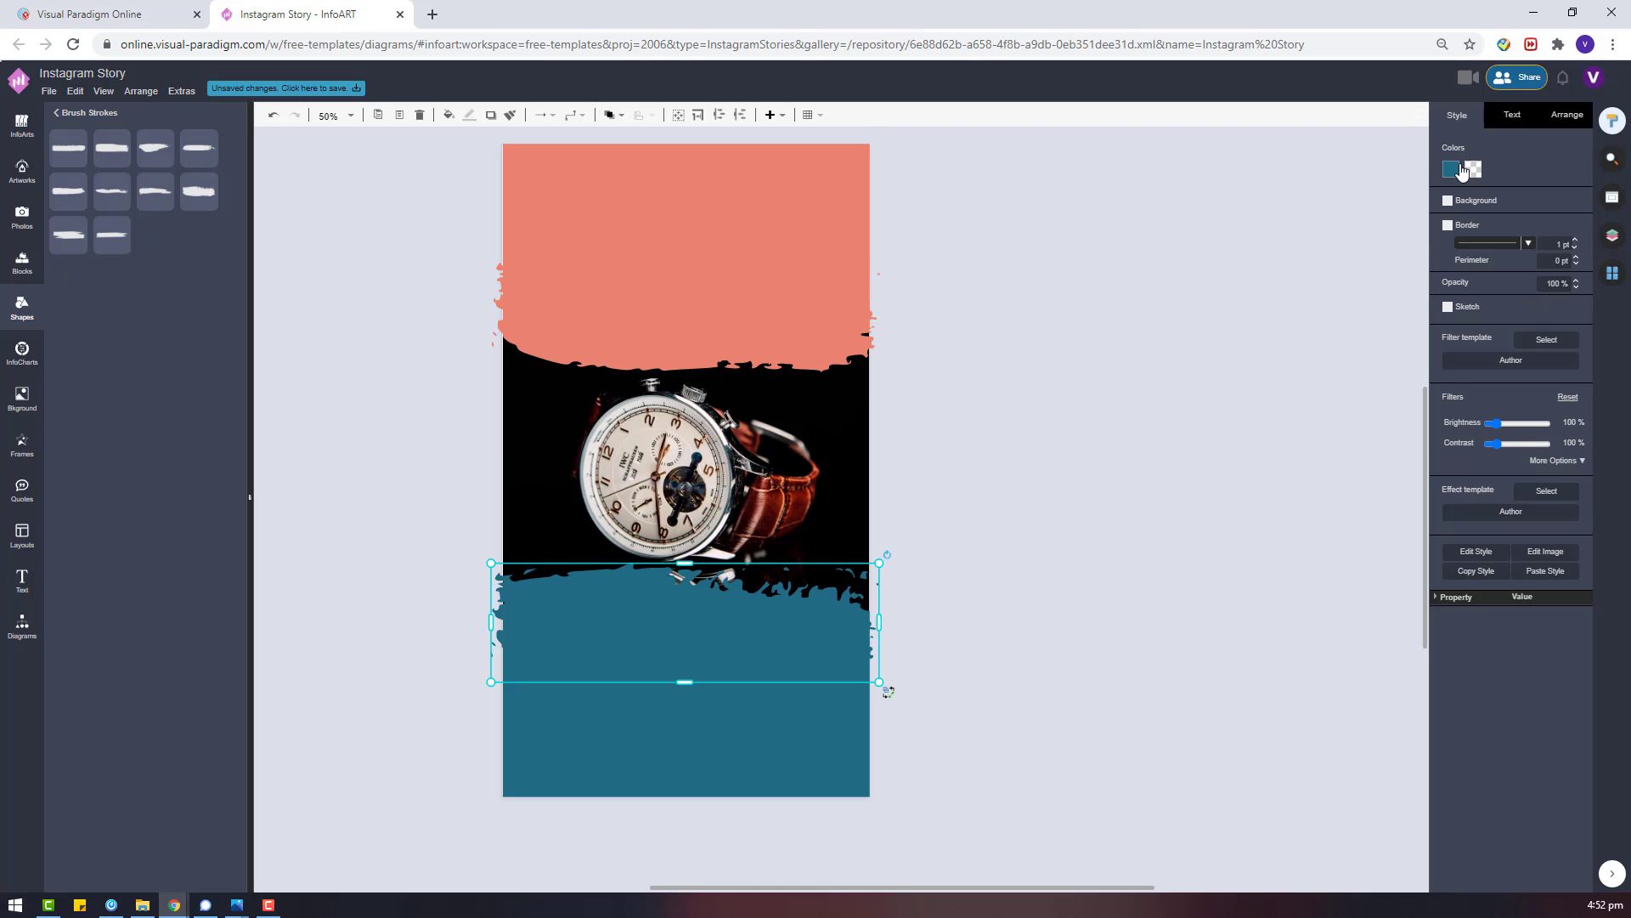
{"action": "left_click", "coordinate": [1101, 444]}
Move the coral brush stroke slightly up and shift the watch photo up a little.
{"action": "left_click_drag", "start_coordinate": [795, 327], "coordinate": [796, 315]}
{"action": "left_click", "coordinate": [901, 374]}
{"action": "left_click_drag", "start_coordinate": [736, 468], "coordinate": [734, 444]}
Select all the elements on the page and align their centres horizontally.
{"action": "left_click_drag", "start_coordinate": [944, 830], "coordinate": [422, 130]}
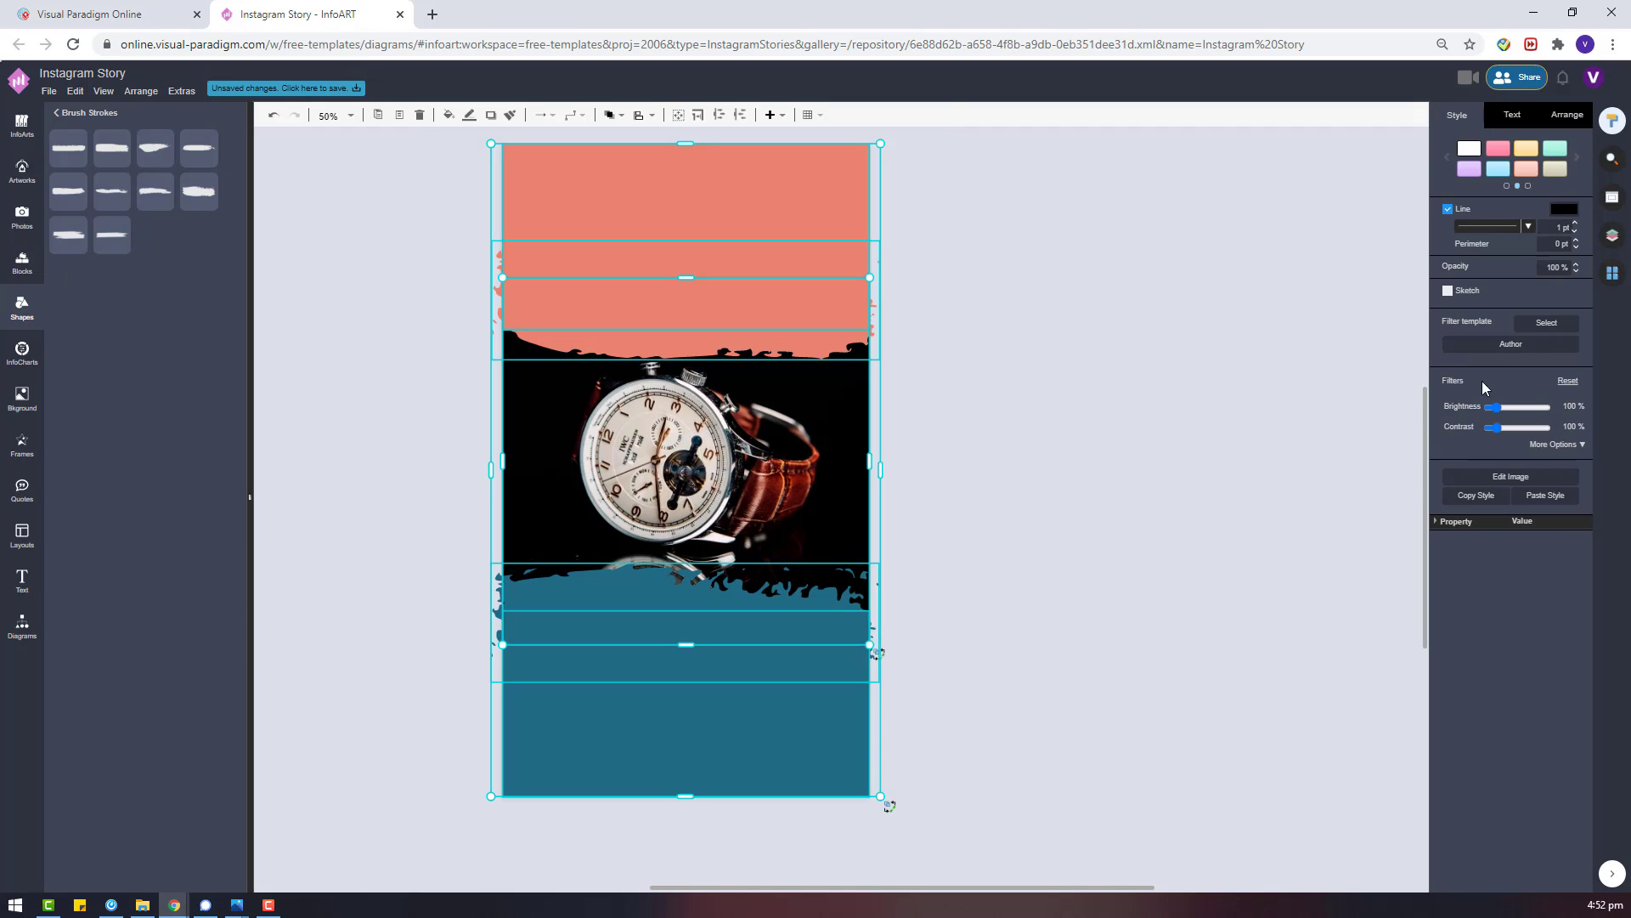
{"action": "left_click", "coordinate": [1557, 115]}
{"action": "left_click", "coordinate": [1474, 516]}
{"action": "left_click", "coordinate": [1026, 586]}
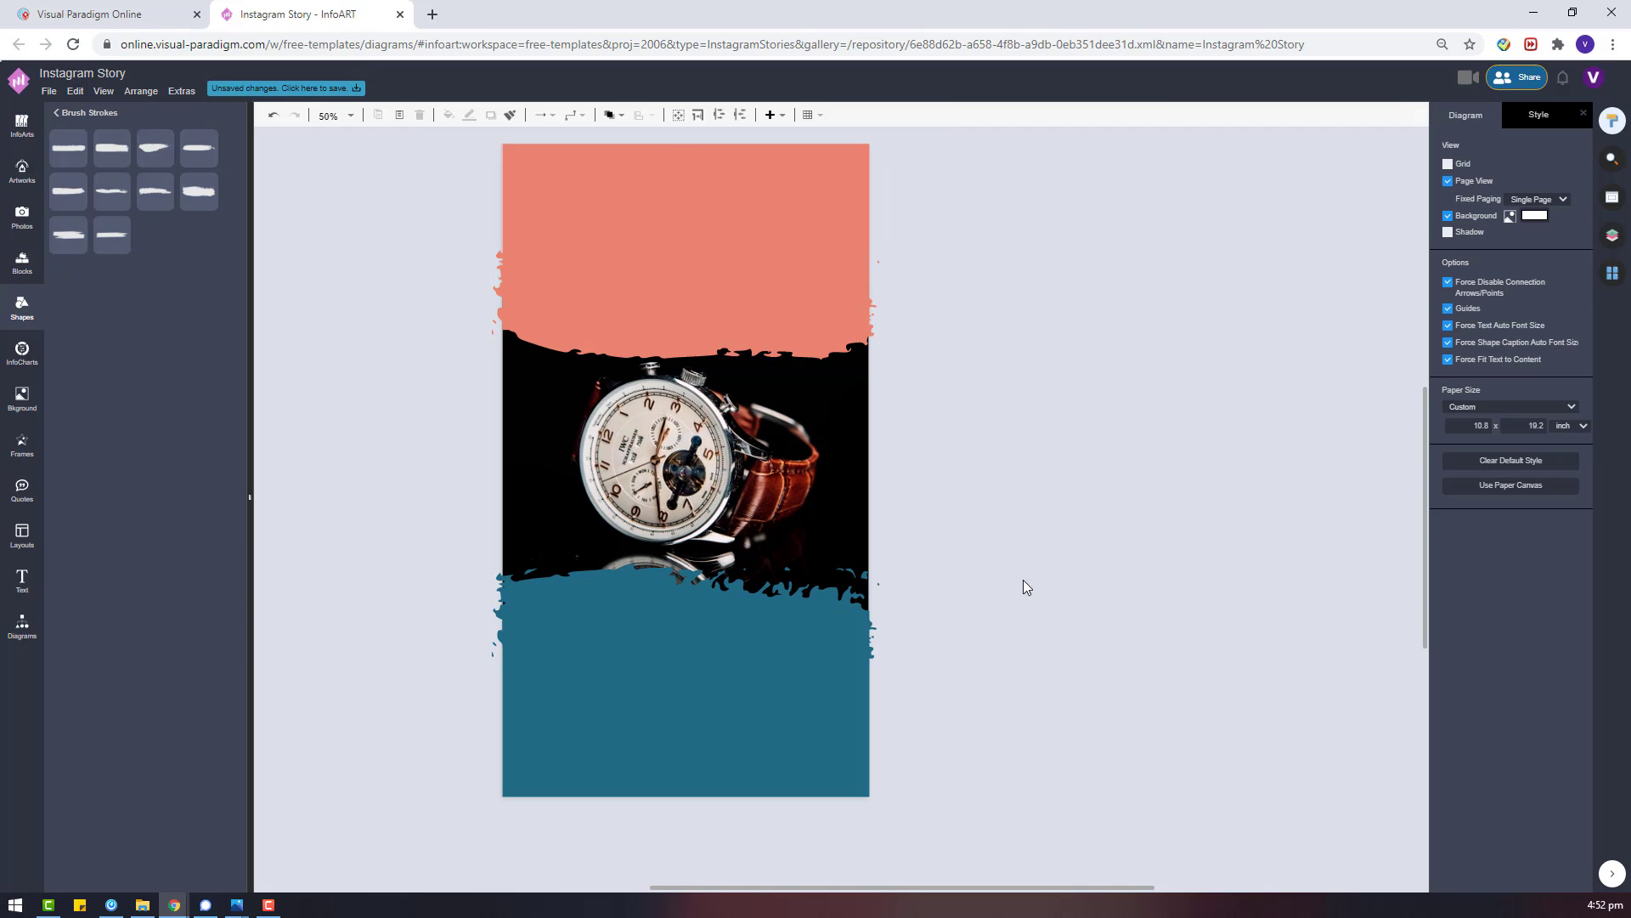
{"action": "left_click_drag", "start_coordinate": [930, 818], "coordinate": [336, 125]}
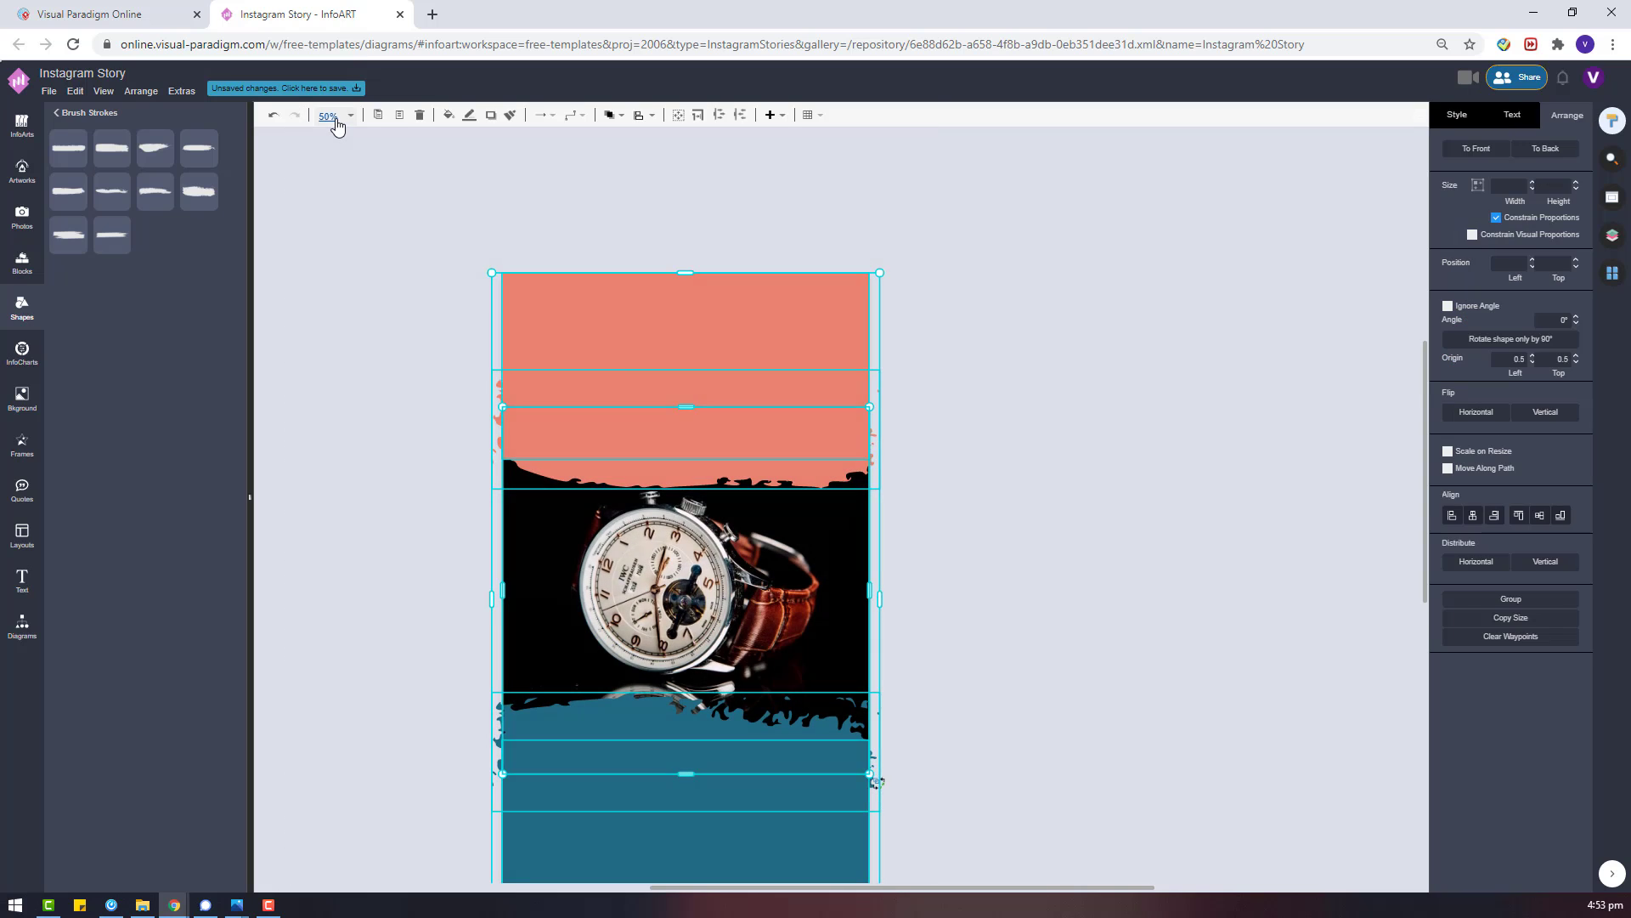
{"action": "left_click", "coordinate": [884, 209]}
{"action": "scroll", "coordinate": [771, 425], "scroll_direction": "down", "scroll_amount": 2}
Lighten the watch photo with a faint white overlay filter.
{"action": "left_click", "coordinate": [773, 418]}
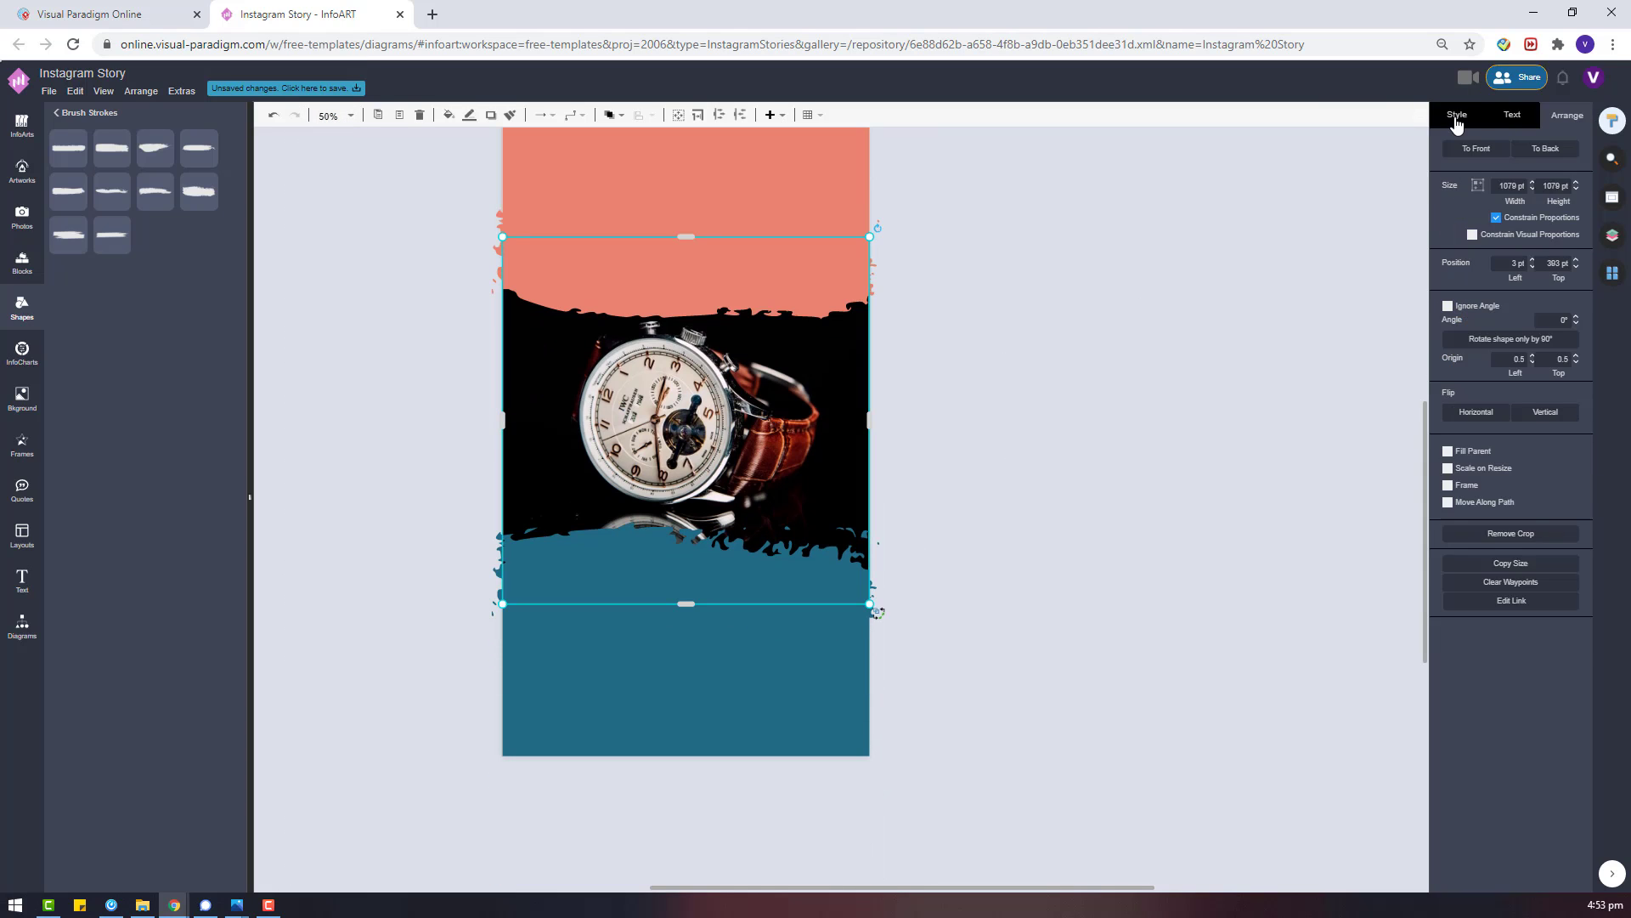
{"action": "left_click", "coordinate": [1554, 396]}
{"action": "left_click", "coordinate": [1523, 508]}
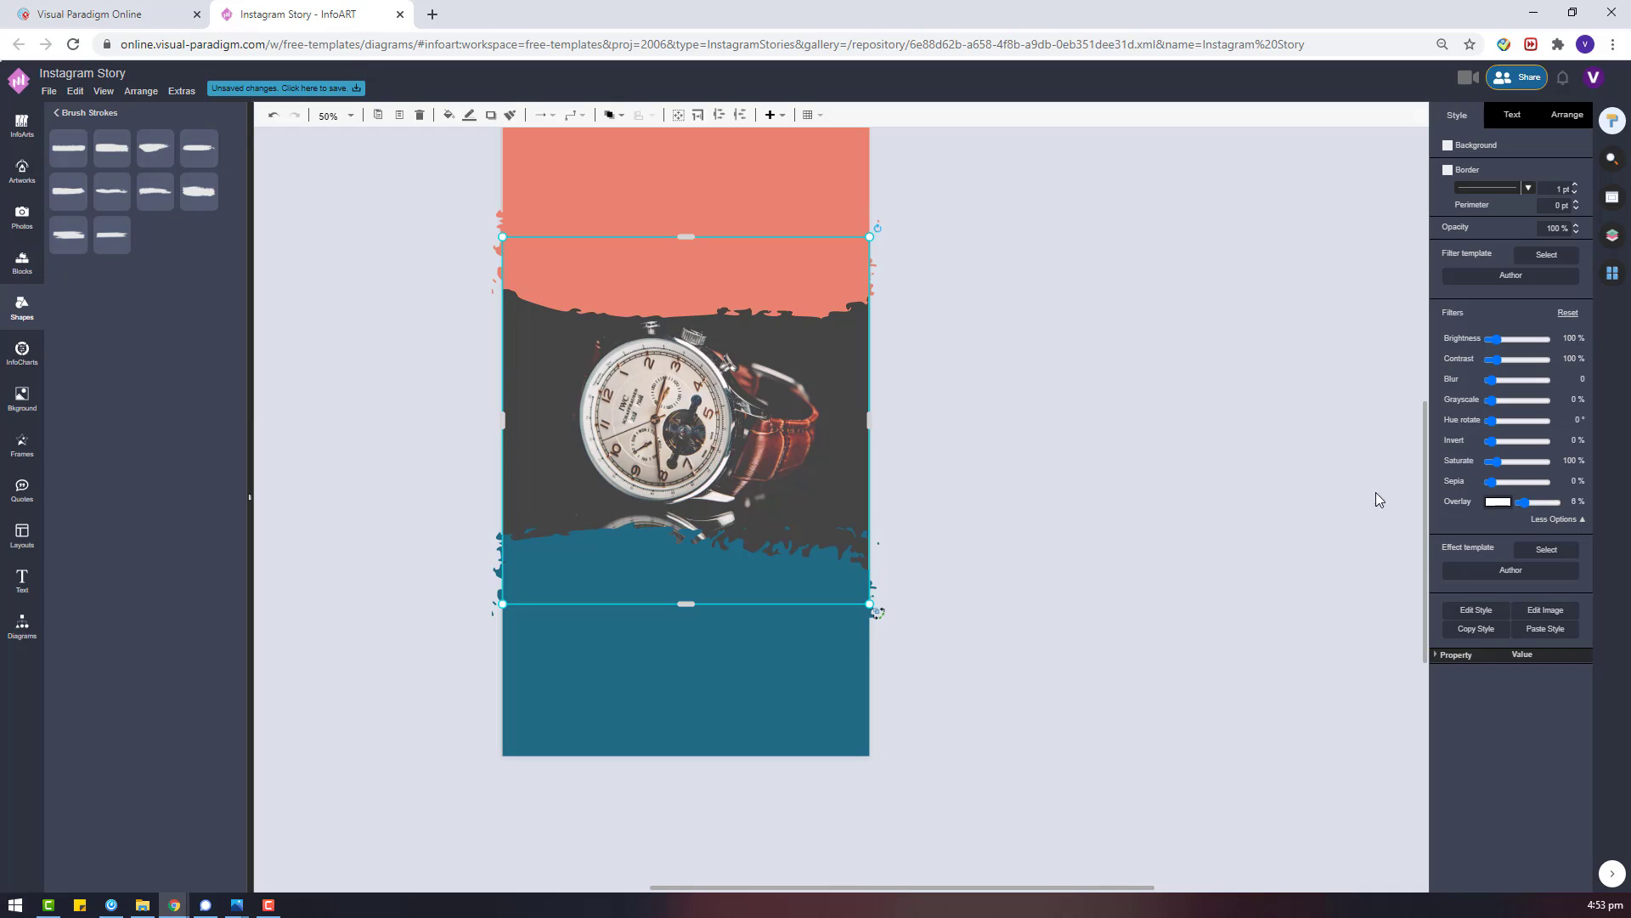
{"action": "left_click", "coordinate": [1147, 364]}
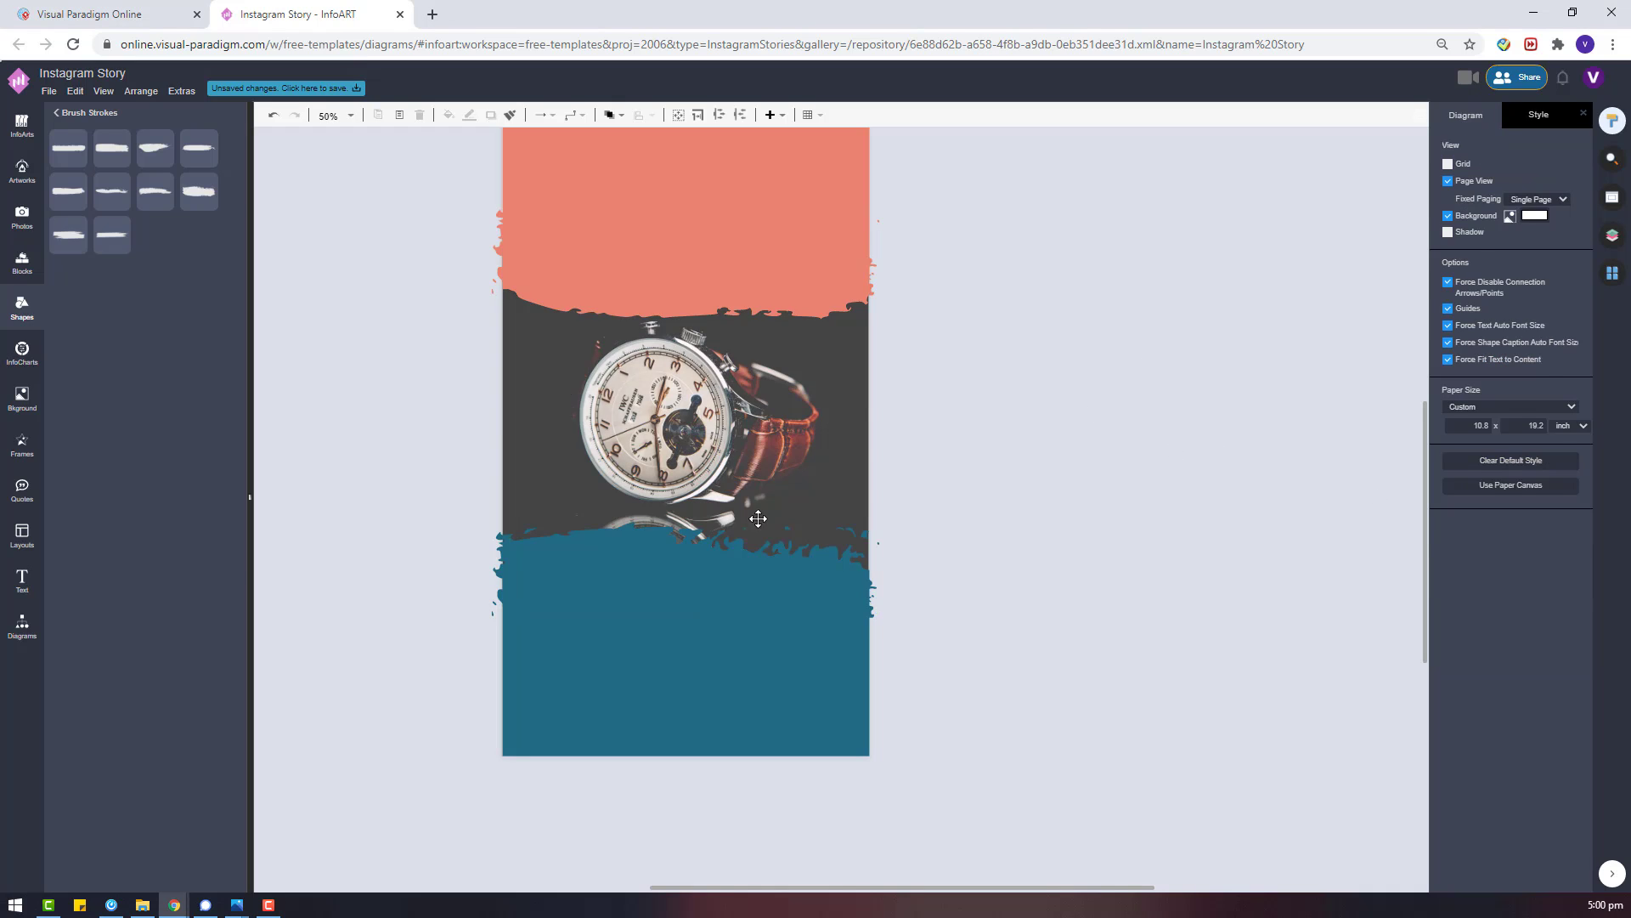
Search the photo library for "watch".
{"action": "left_click", "coordinate": [678, 456]}
{"action": "left_click", "coordinate": [37, 166]}
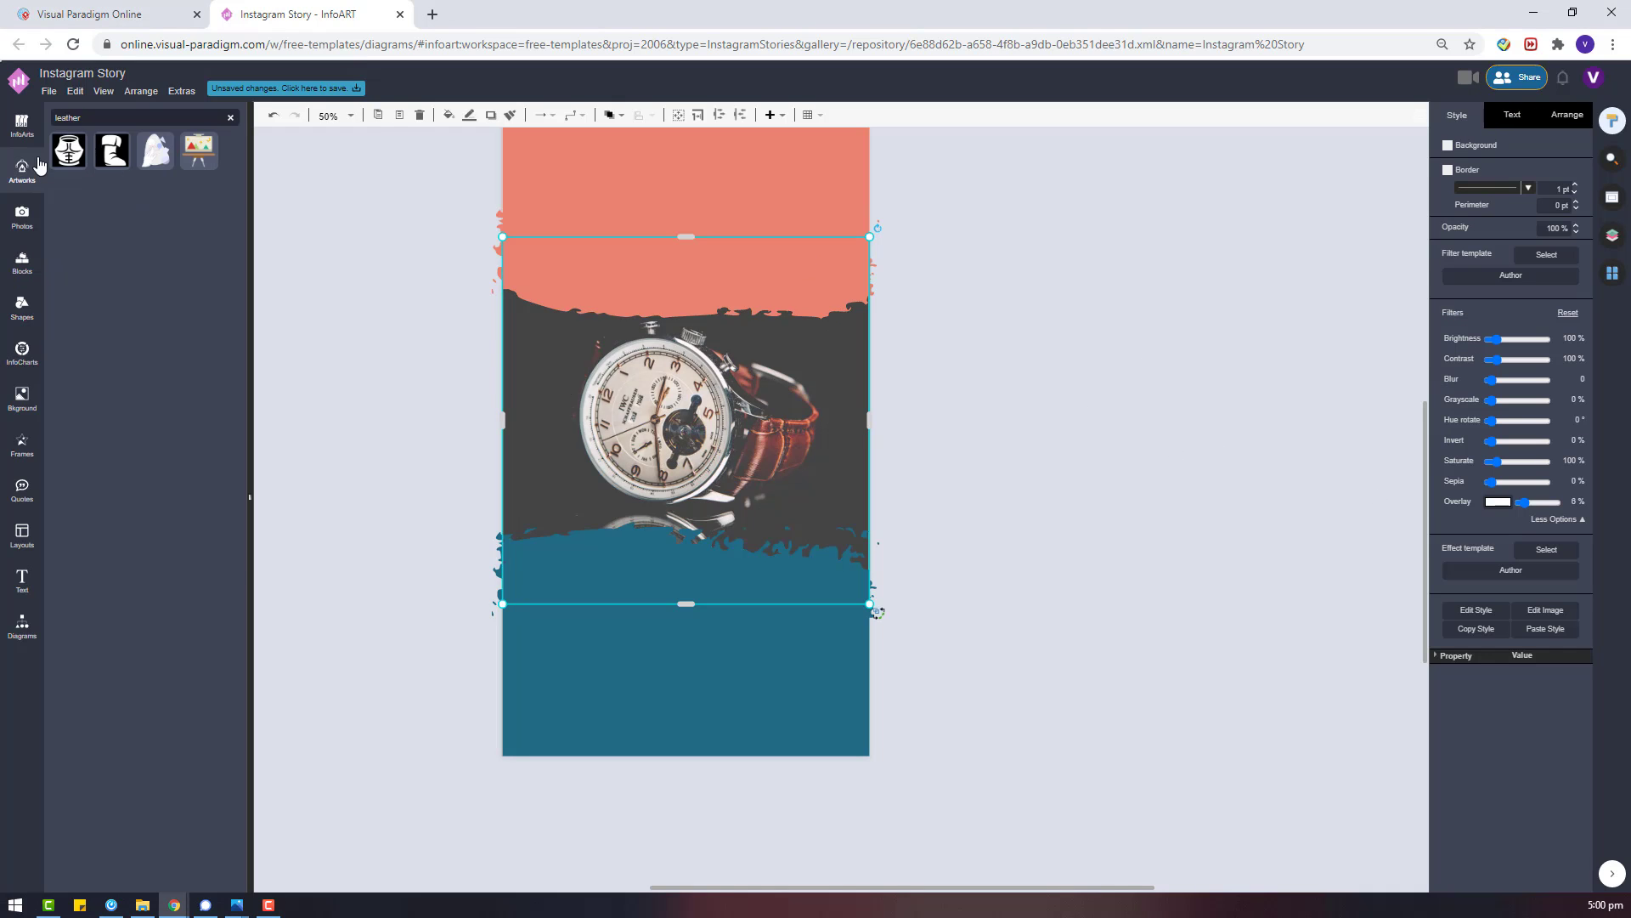
{"action": "left_click", "coordinate": [22, 217]}
{"action": "double_click", "coordinate": [126, 117]}
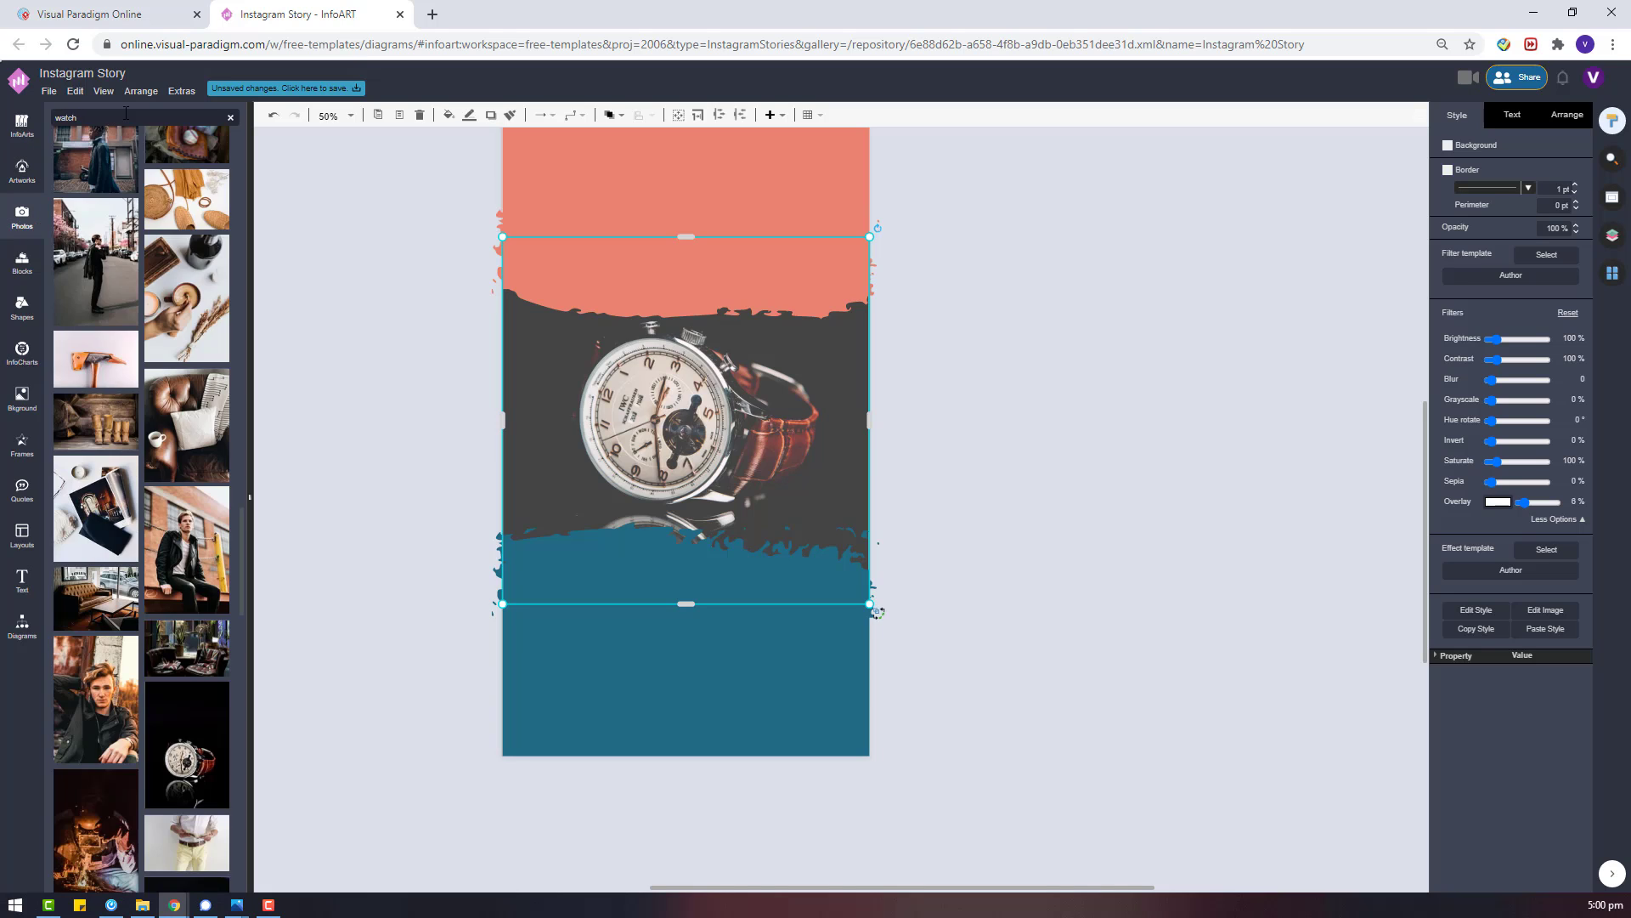
{"action": "key", "text": "Return"}
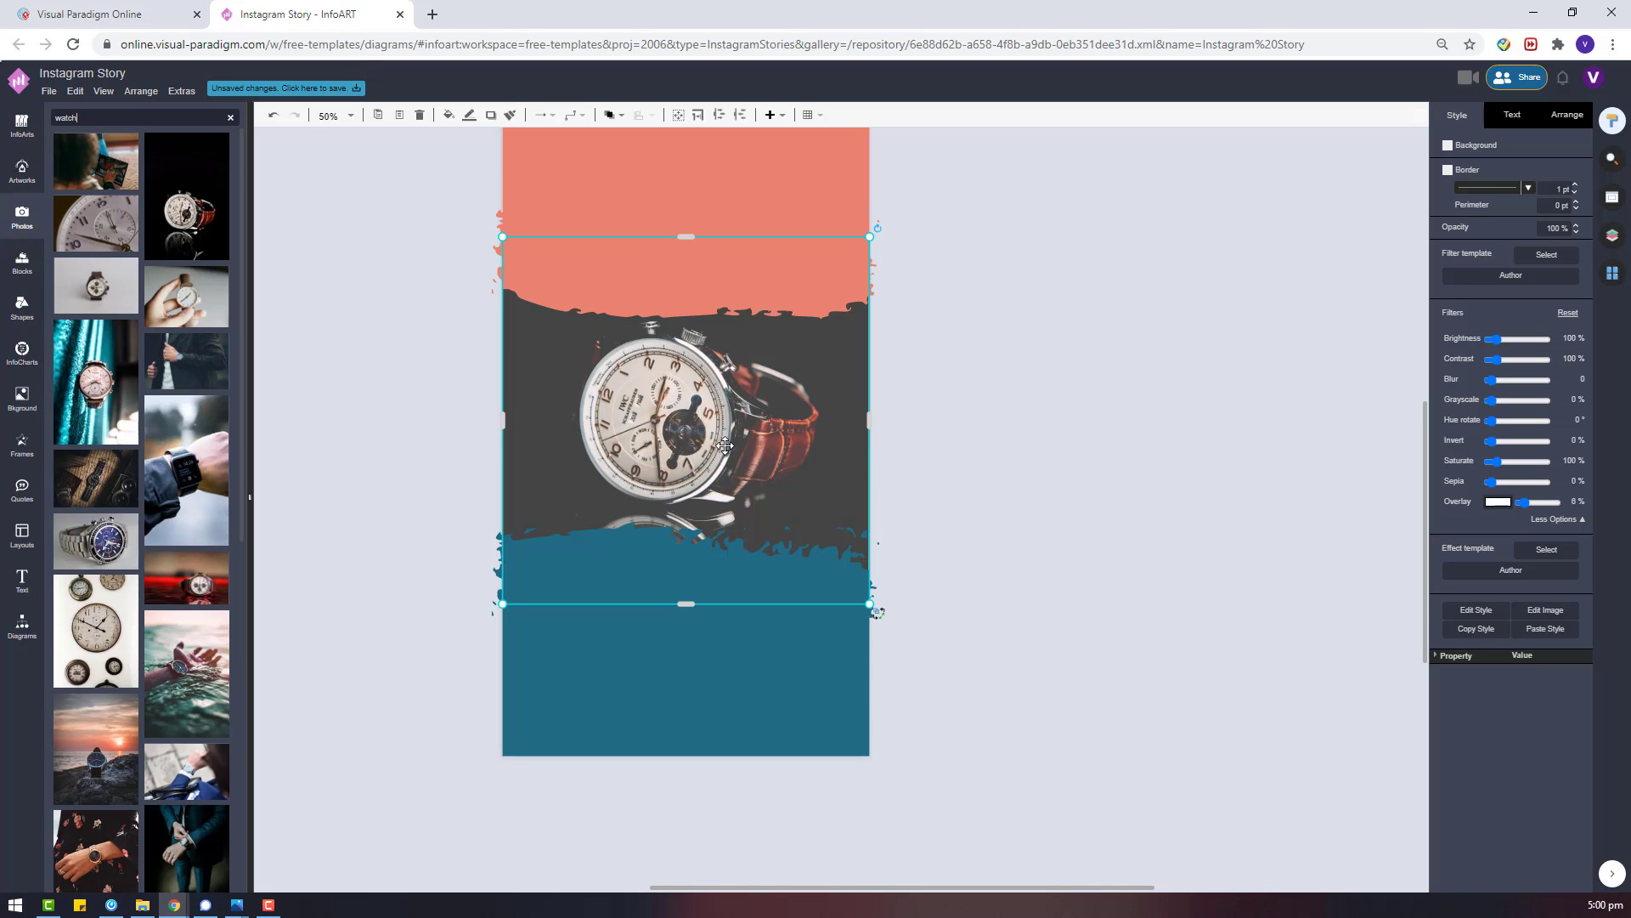
{"action": "left_click", "coordinate": [923, 425]}
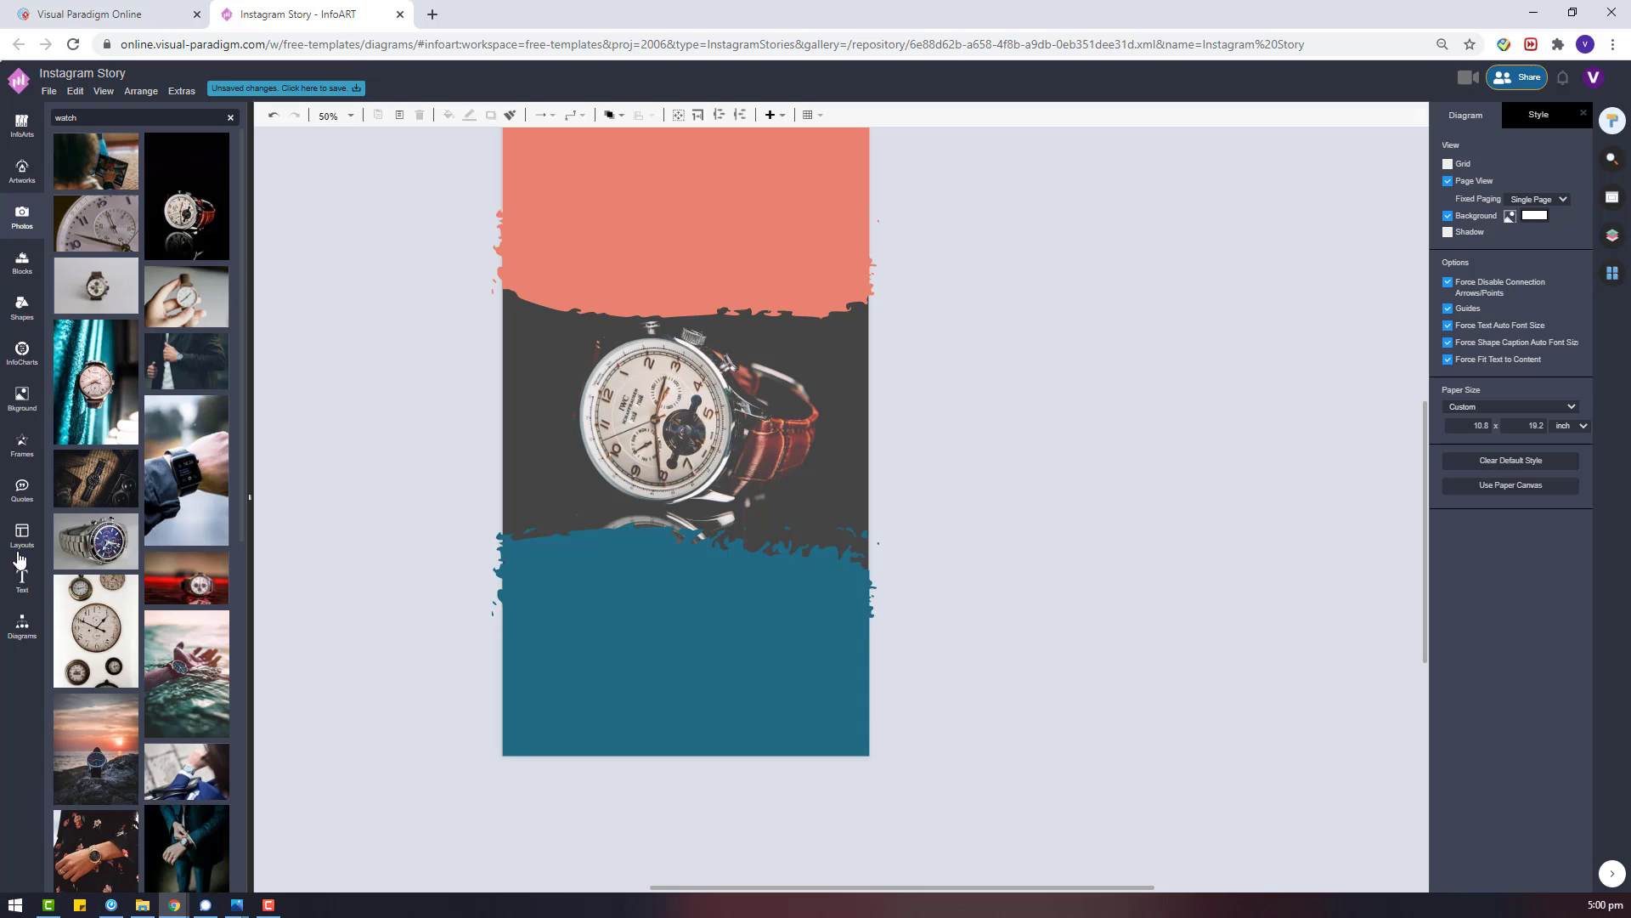
Add a rectangle beside the page and give it a white outline and no fill.
{"action": "left_click", "coordinate": [22, 627]}
{"action": "scroll", "coordinate": [116, 741], "scroll_direction": "down", "scroll_amount": 3}
{"action": "left_click_drag", "start_coordinate": [68, 469], "coordinate": [1110, 369]}
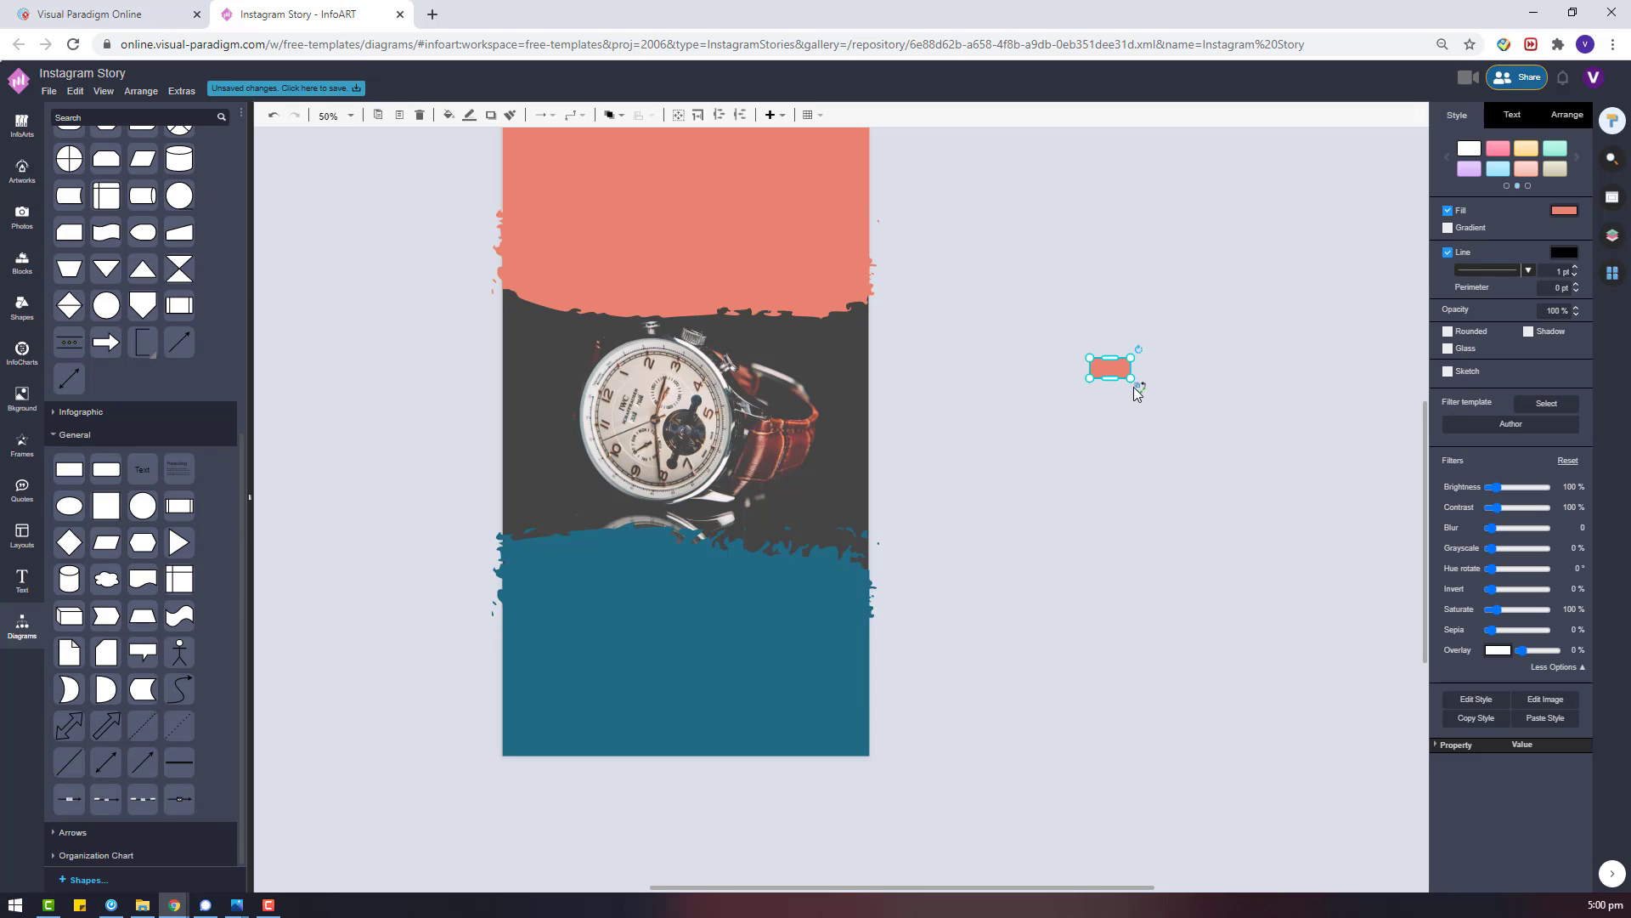
{"action": "left_click", "coordinate": [1564, 253]}
{"action": "double_click", "coordinate": [1491, 388]}
{"action": "left_click", "coordinate": [1448, 211]}
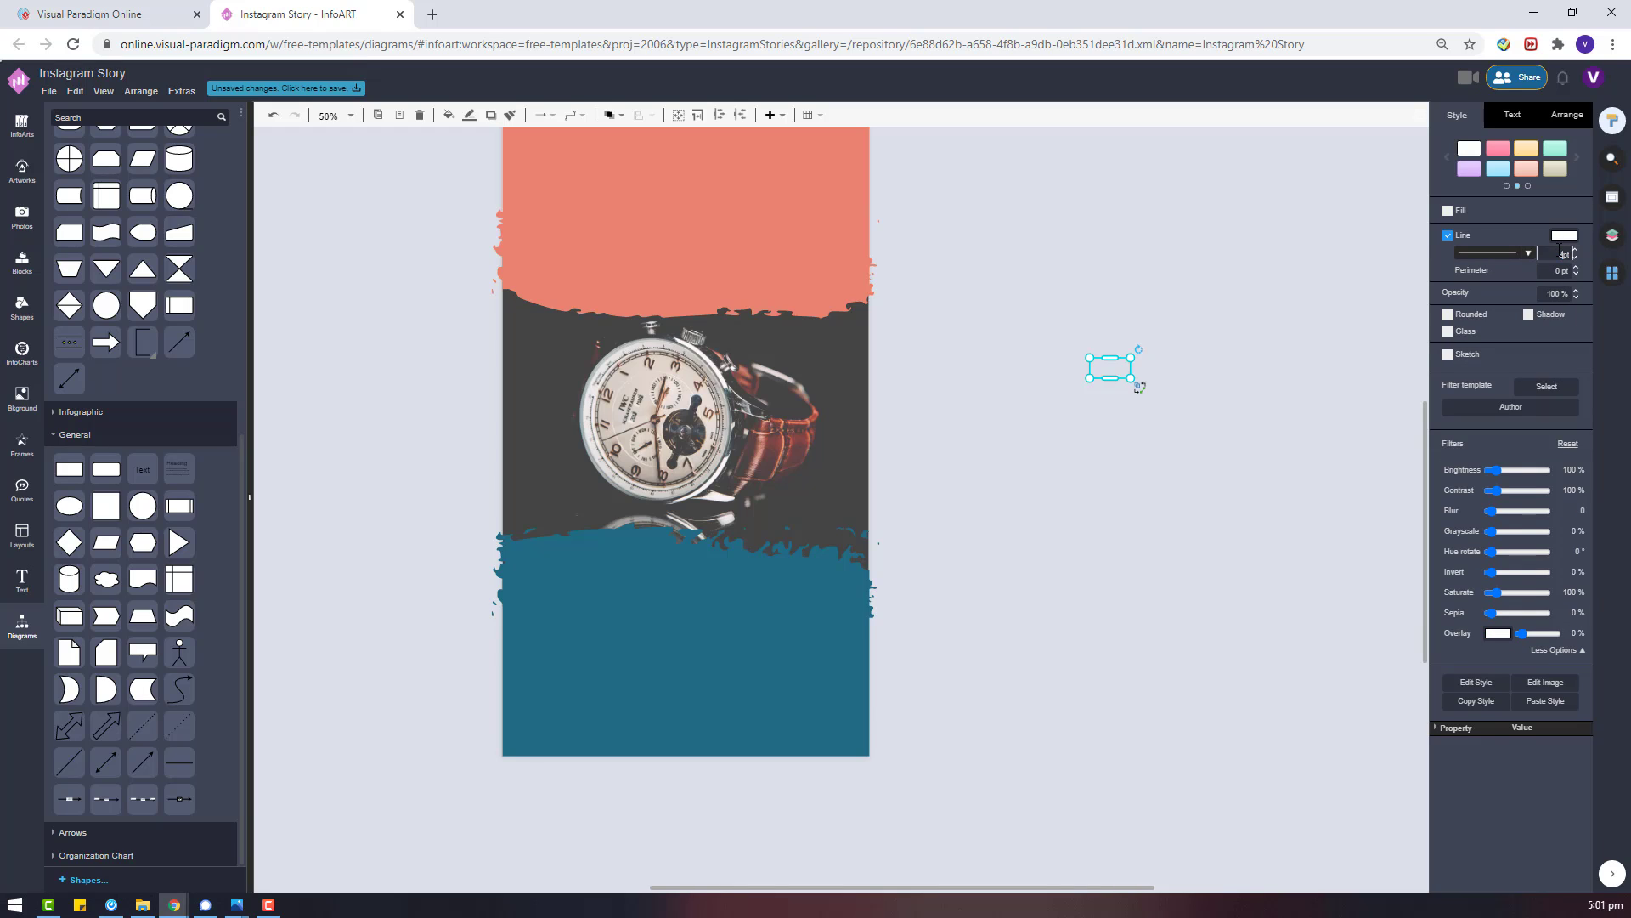
Move the outlined rectangle onto the watch photo and enlarge it to frame the middle of the watch.
{"action": "left_click_drag", "start_coordinate": [1135, 360], "coordinate": [631, 431]}
{"action": "left_click_drag", "start_coordinate": [757, 386], "coordinate": [776, 399]}
{"action": "left_click", "coordinate": [1052, 425]}
Add a text box beside the page, enlarge it to 240 pt text, and enter "NEW ARRIVAL".
{"action": "double_click", "coordinate": [933, 426]}
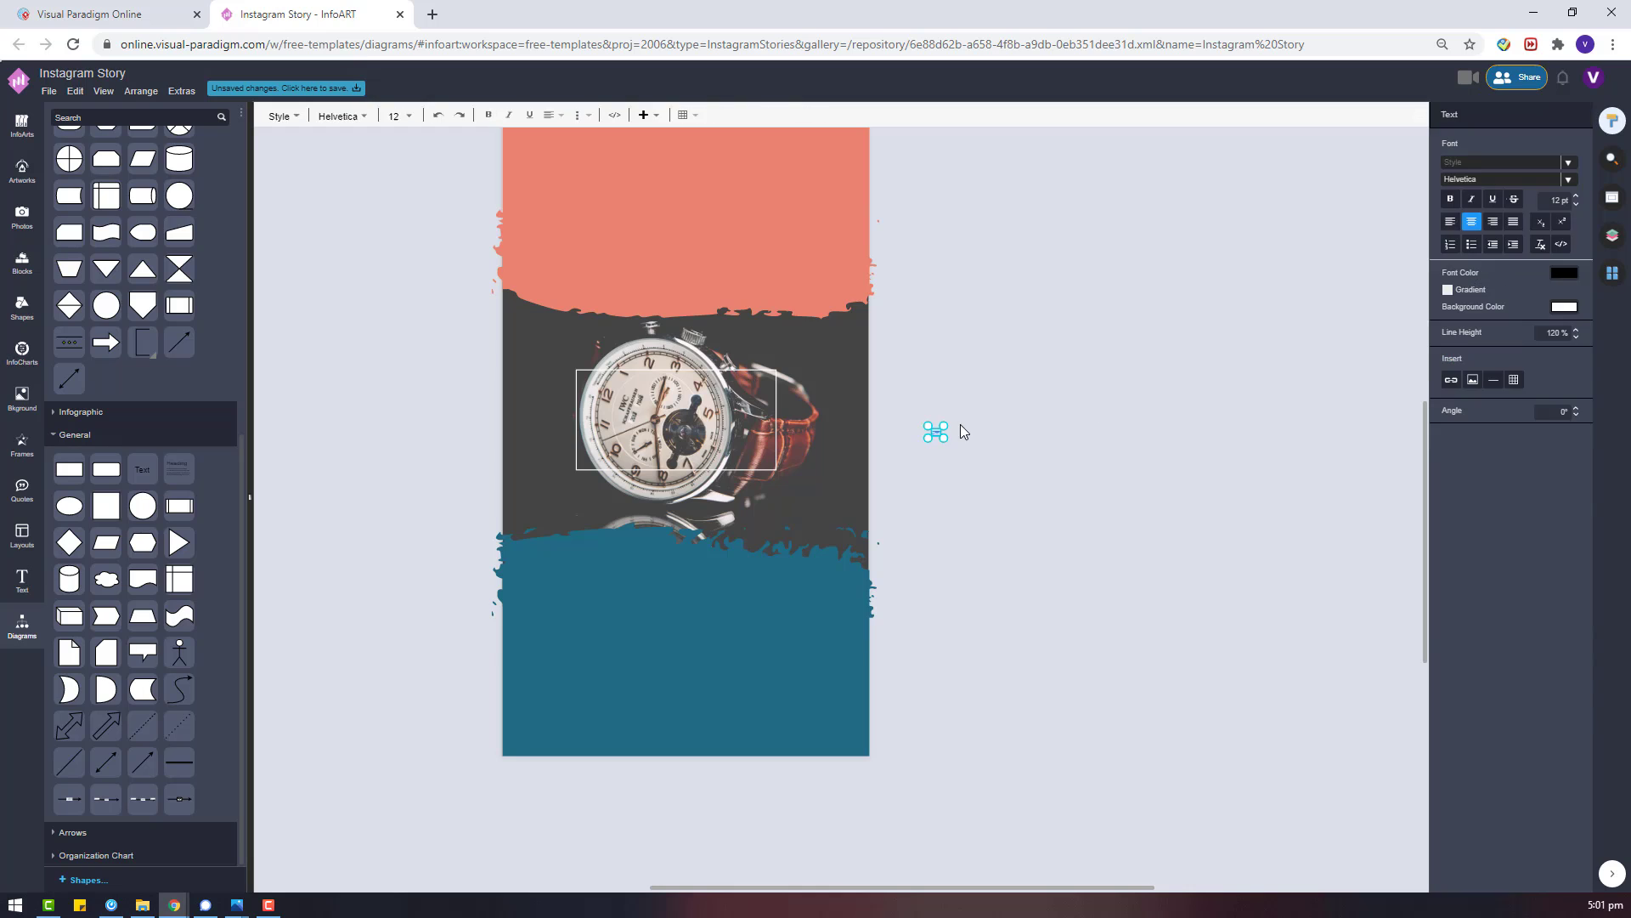
{"action": "left_click_drag", "start_coordinate": [951, 423], "coordinate": [1059, 333]}
{"action": "left_click_drag", "start_coordinate": [1061, 438], "coordinate": [1209, 437]}
{"action": "double_click", "coordinate": [1076, 390]}
{"action": "type", "text": "New"}
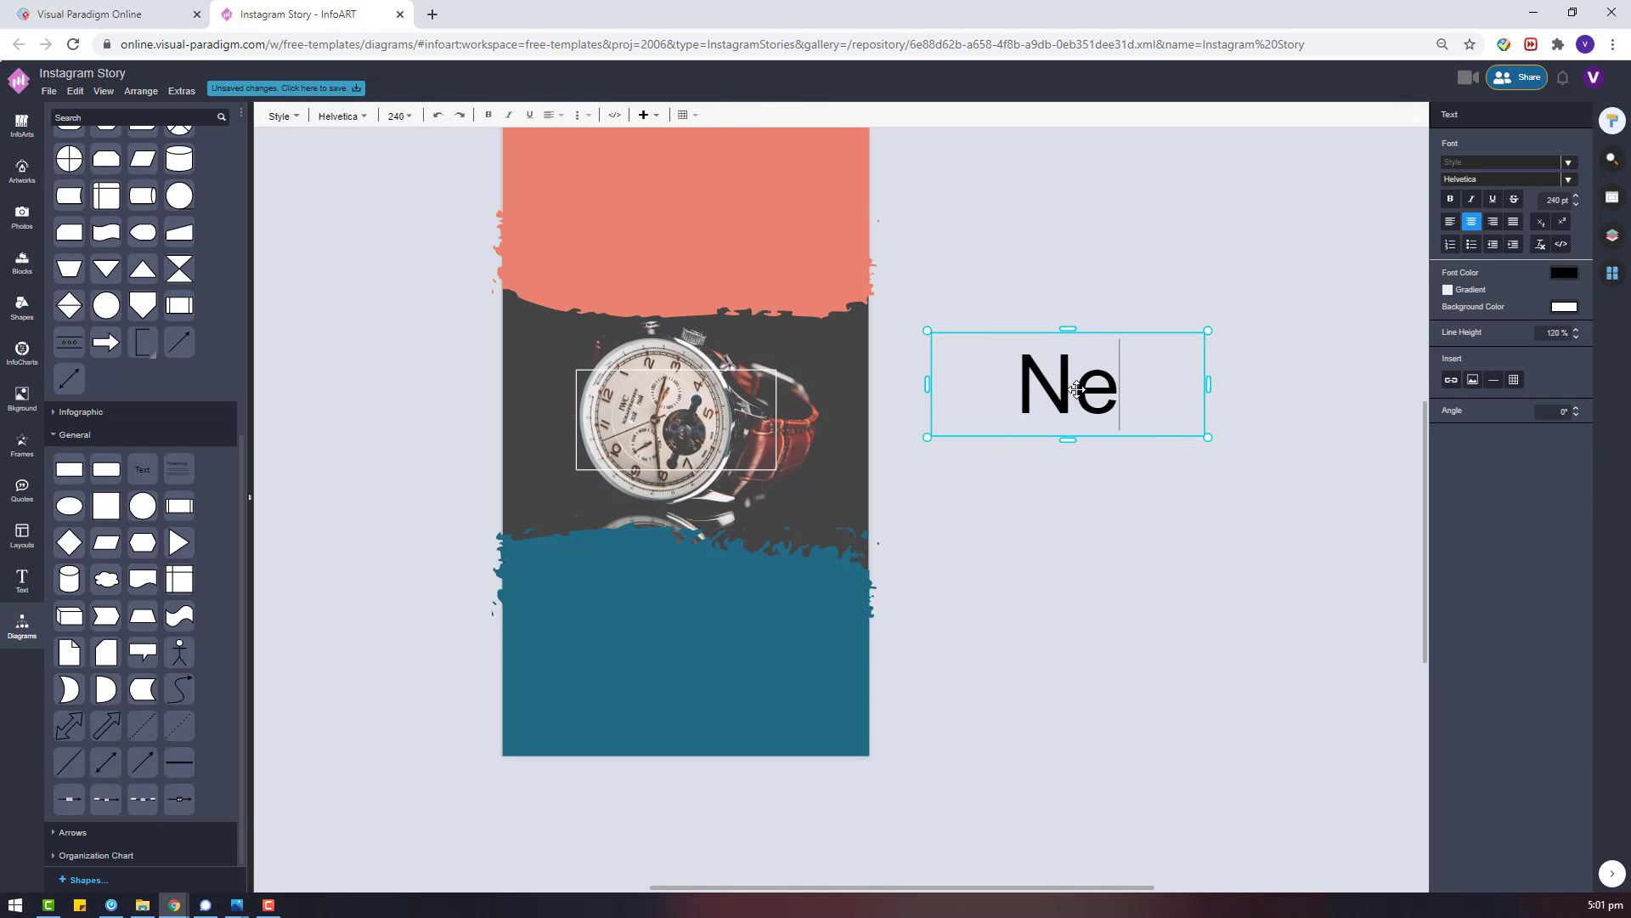
{"action": "key", "text": "BackSpace"}
{"action": "key", "text": "BackSpace"}
{"action": "type", "text": "EW ARRIVAL"}
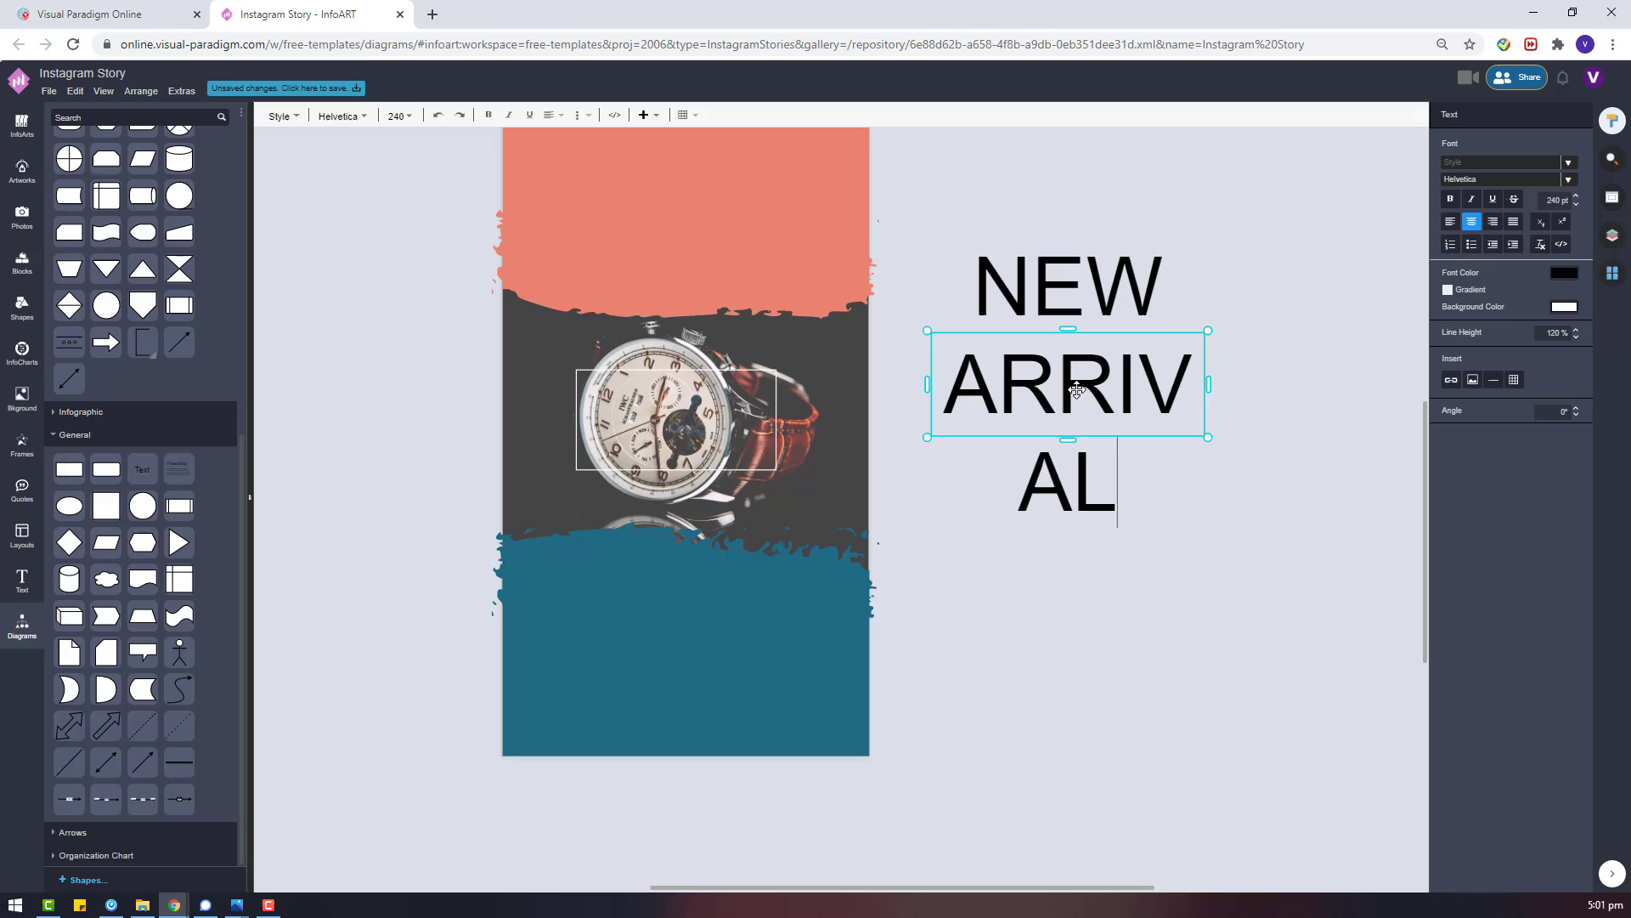
{"action": "left_click", "coordinate": [1150, 510]}
Set the NEW ARRIVAL text's font to Advent Pro and its colour to white.
{"action": "left_click", "coordinate": [1512, 115]}
{"action": "left_click", "coordinate": [1568, 161]}
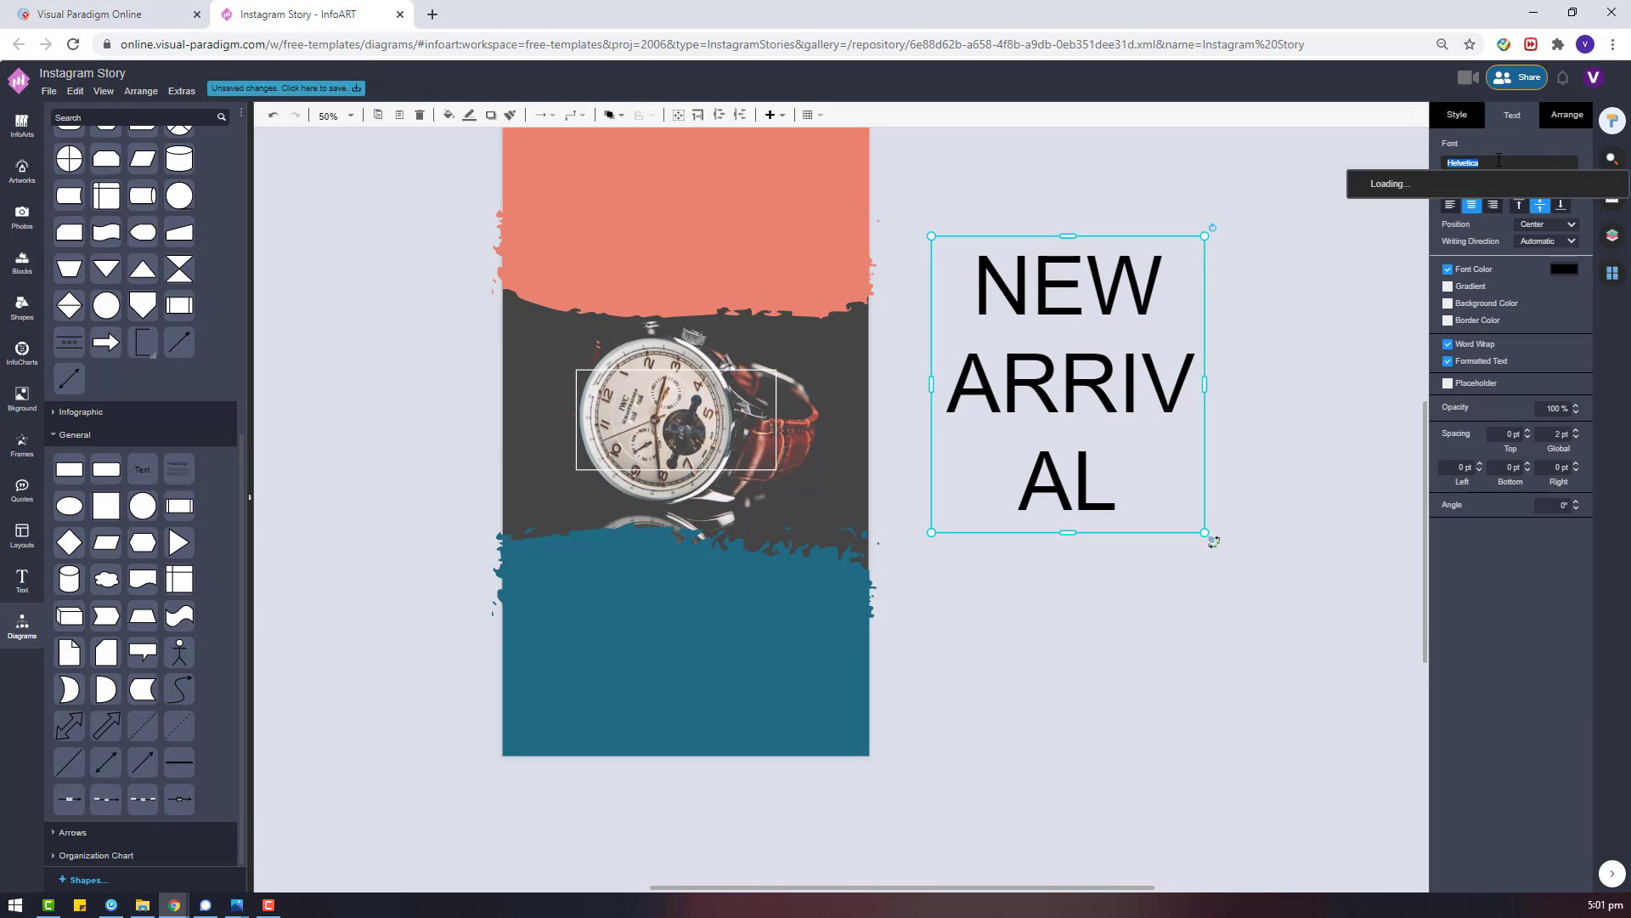
{"action": "left_click", "coordinate": [1464, 226]}
{"action": "left_click", "coordinate": [1564, 269]}
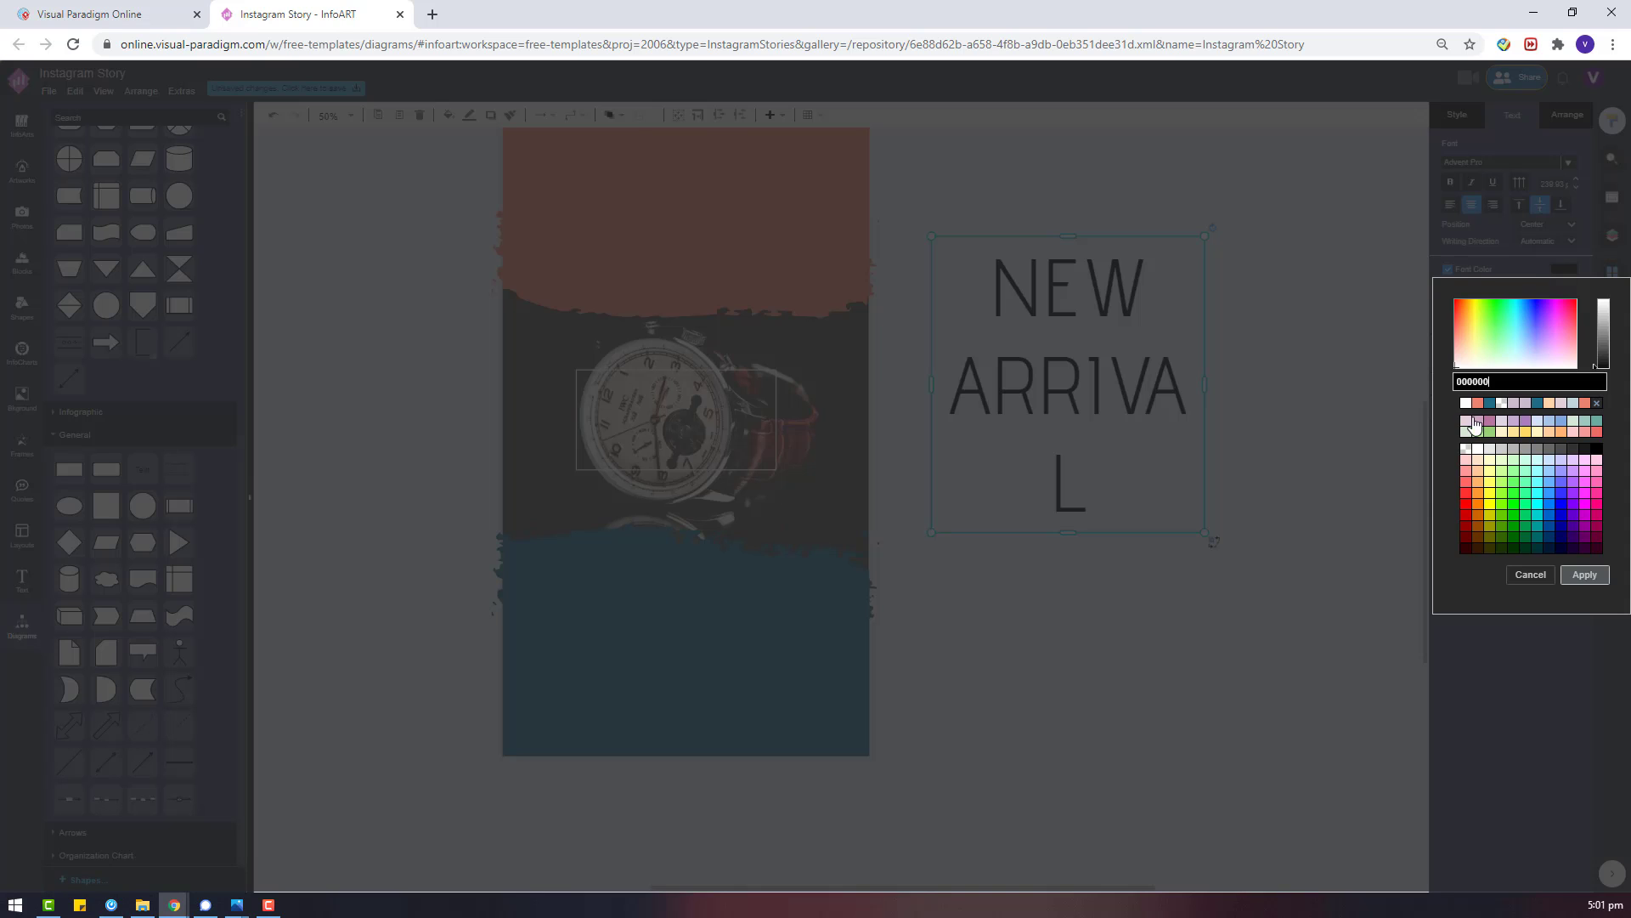
{"action": "left_click", "coordinate": [1585, 574]}
Move the NEW ARRIVAL text onto the coral band and fit it on a single line.
{"action": "left_click_drag", "start_coordinate": [1150, 484], "coordinate": [750, 262]}
{"action": "scroll", "coordinate": [751, 261], "scroll_direction": "up", "scroll_amount": 1}
{"action": "left_click", "coordinate": [716, 375]}
Change the NEW ARRIVAL text's font to Amatic SC.
{"action": "left_click", "coordinate": [1496, 164]}
{"action": "scroll", "coordinate": [1507, 321], "scroll_direction": "down", "scroll_amount": 5}
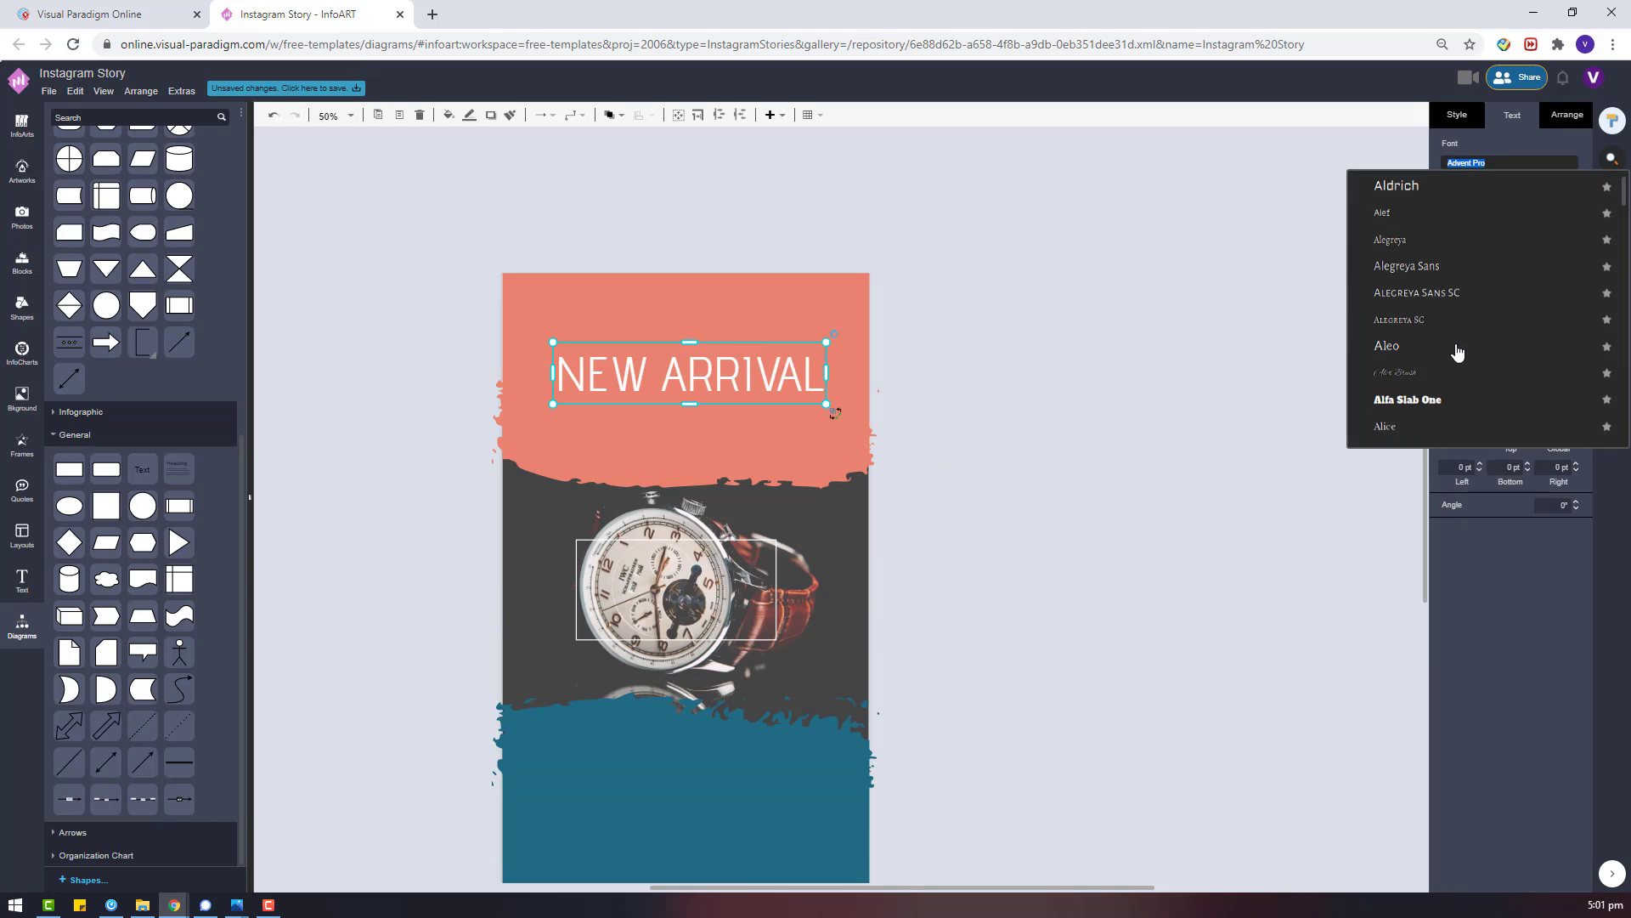
{"action": "scroll", "coordinate": [1436, 323], "scroll_direction": "down", "scroll_amount": 2}
{"action": "left_click", "coordinate": [1425, 355]}
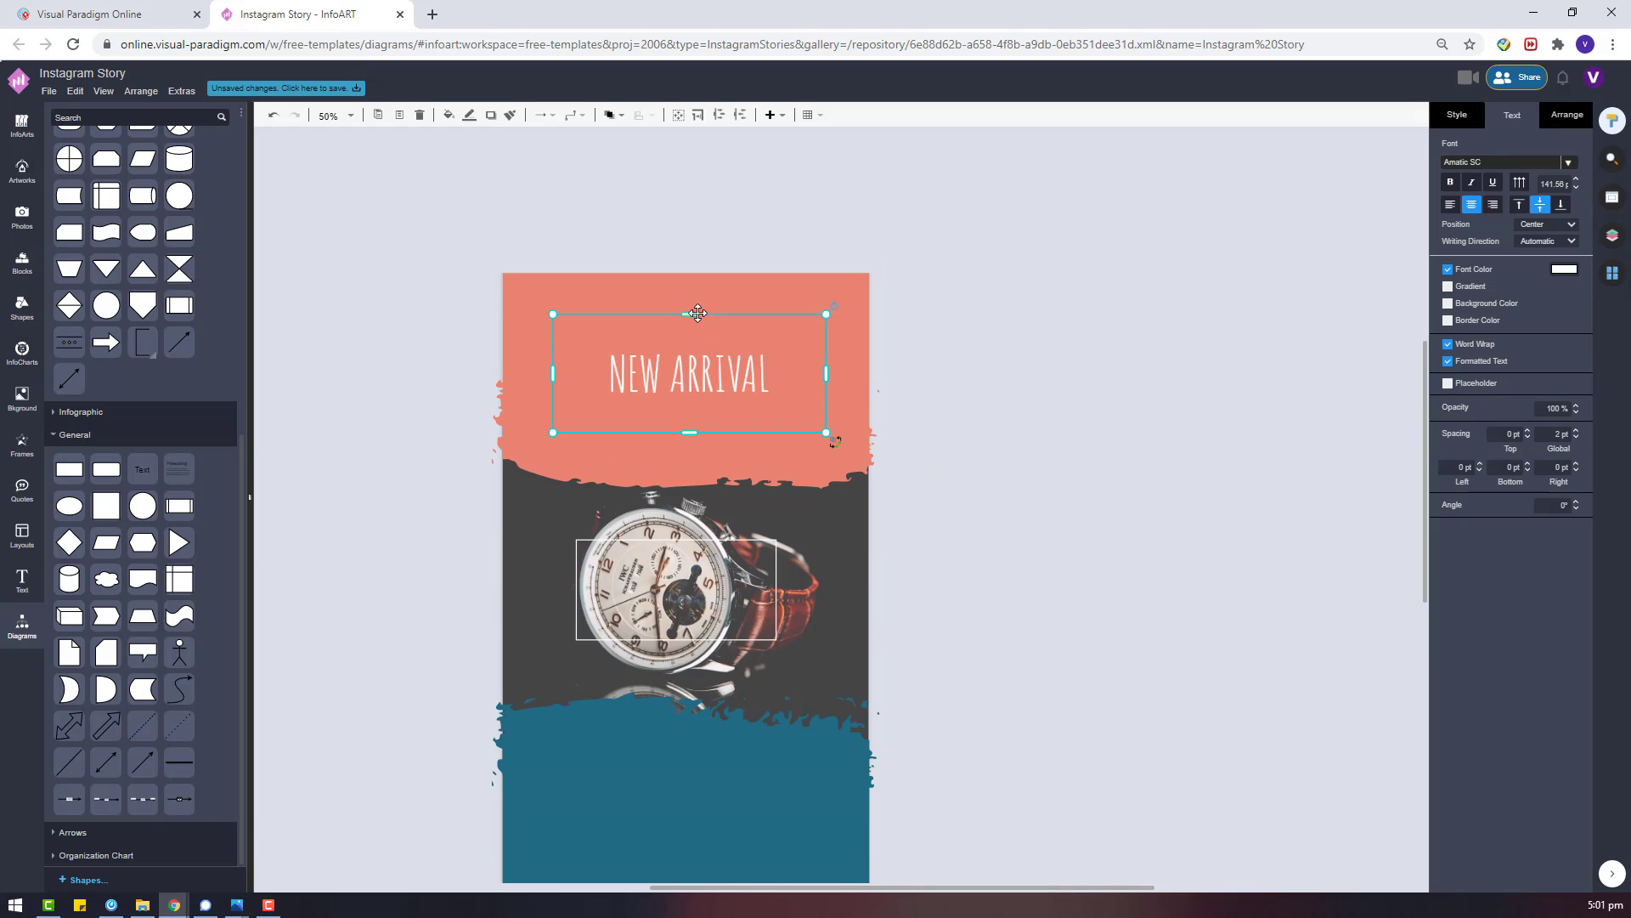
Extend the NEW ARRIVAL text box upwards and set its font size to 300 pt.
{"action": "left_click_drag", "start_coordinate": [698, 314], "coordinate": [707, 276]}
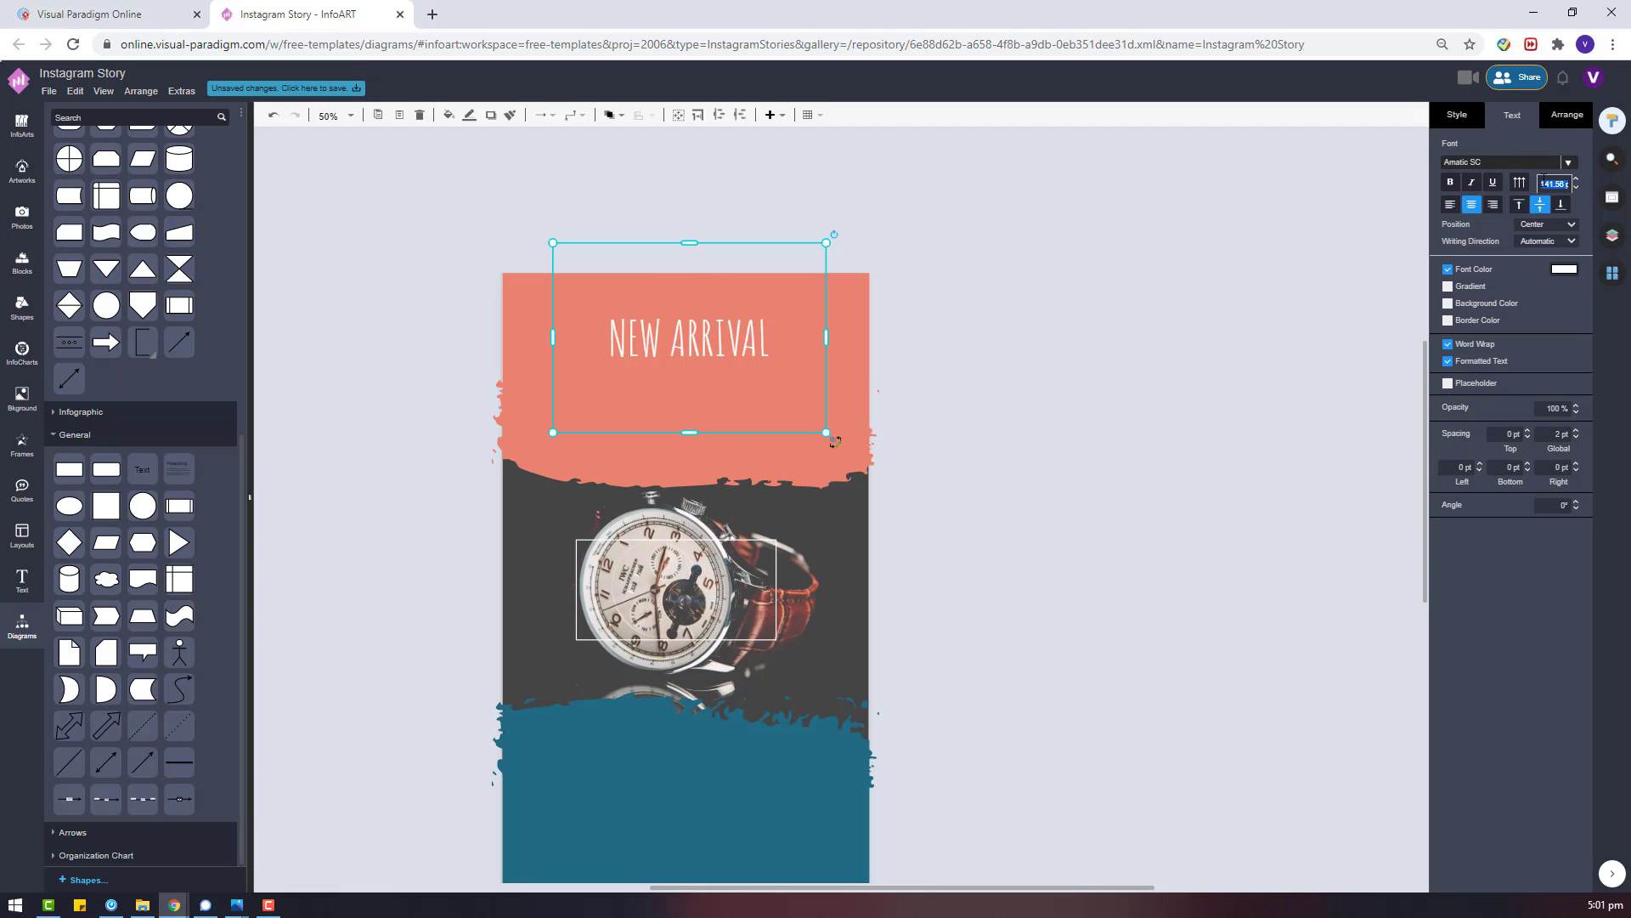
{"action": "type", "text": "300"}
{"action": "key", "text": "Return"}
Shrink the NEW ARRIVAL box to one line at 237 pt and position it about 140 pt from the left and 184 pt from the top.
{"action": "left_click_drag", "start_coordinate": [689, 213], "coordinate": [689, 296]}
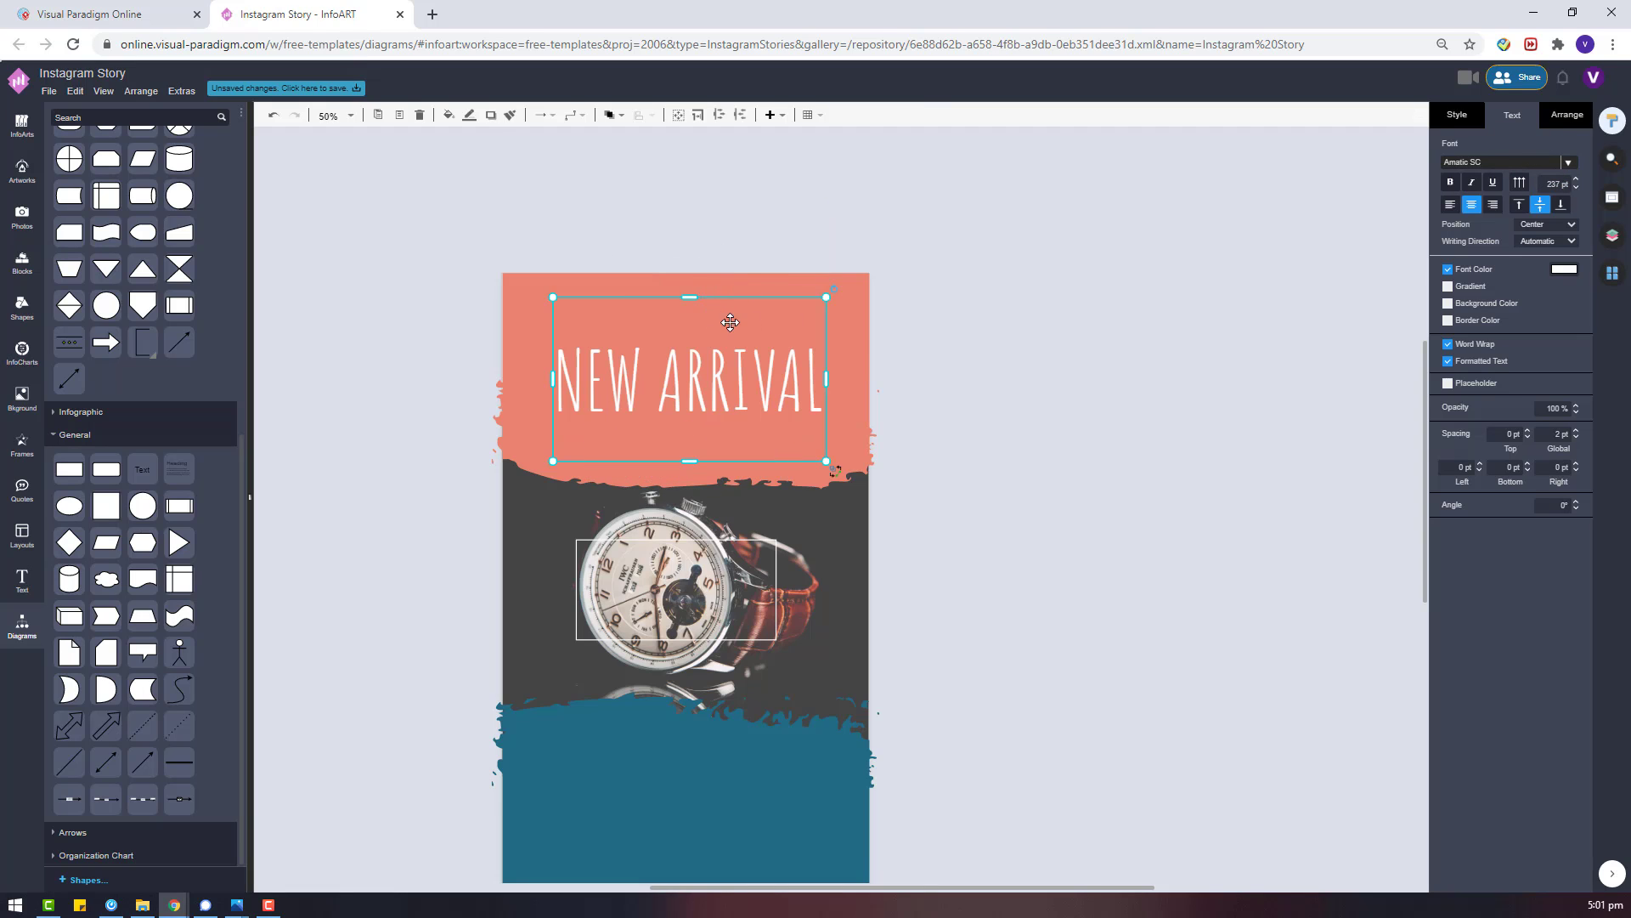
{"action": "left_click", "coordinate": [927, 354]}
{"action": "left_click", "coordinate": [739, 384]}
{"action": "left_click", "coordinate": [1568, 115]}
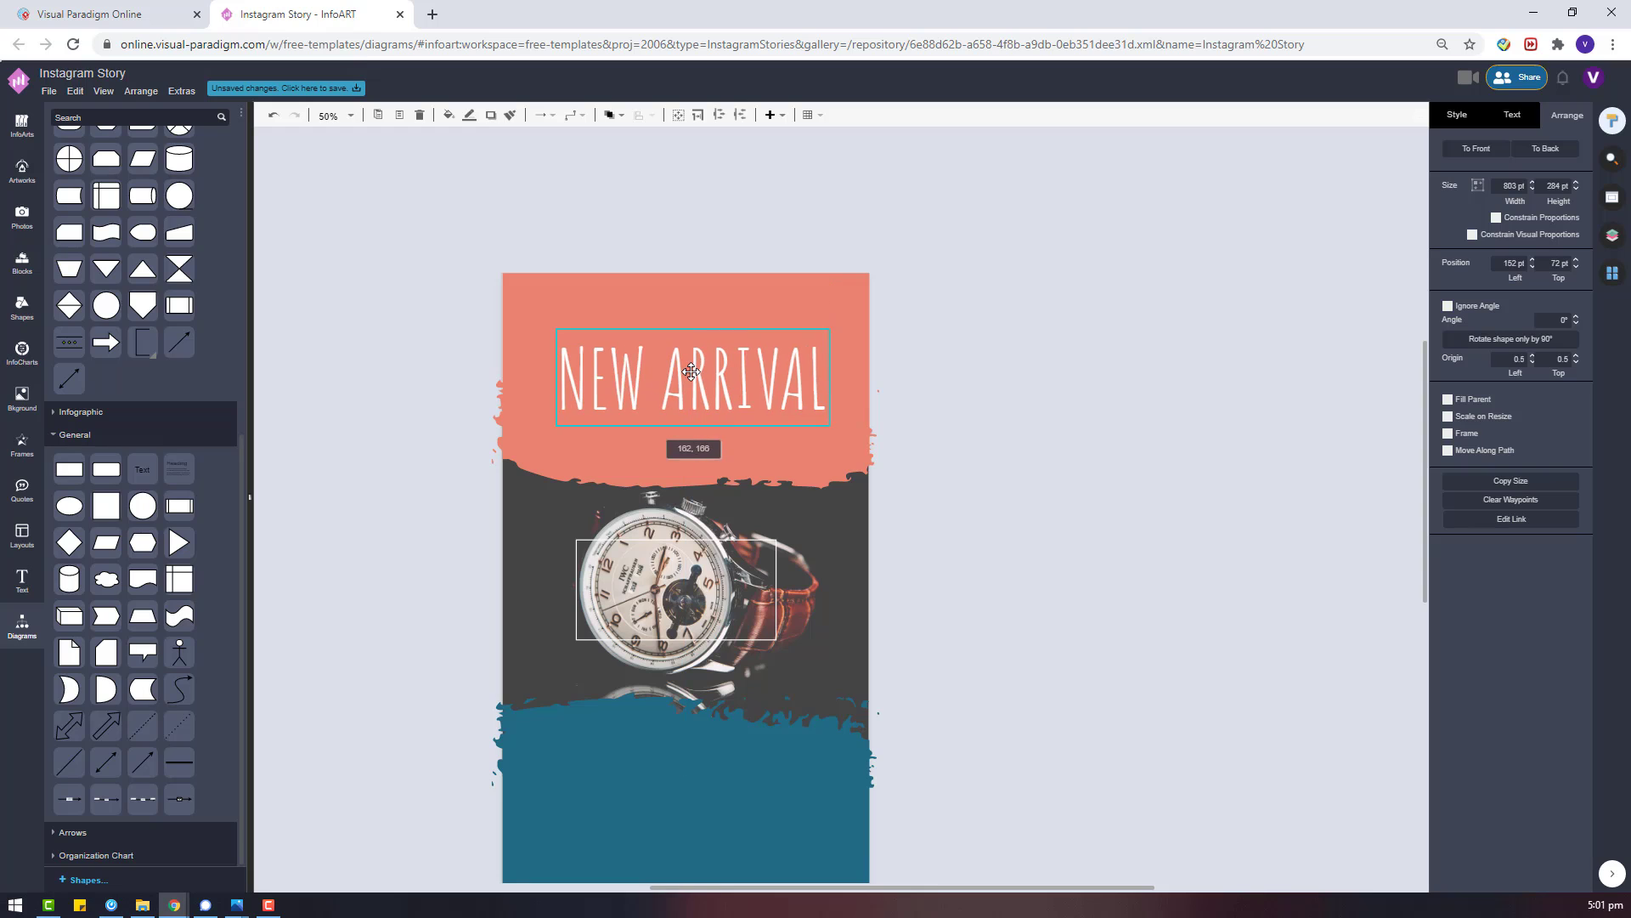
{"action": "left_click", "coordinate": [1099, 499]}
Change the NEW ARRIVAL text's font to Antic Didone and set its size to 150 pt.
{"action": "left_click", "coordinate": [755, 293]}
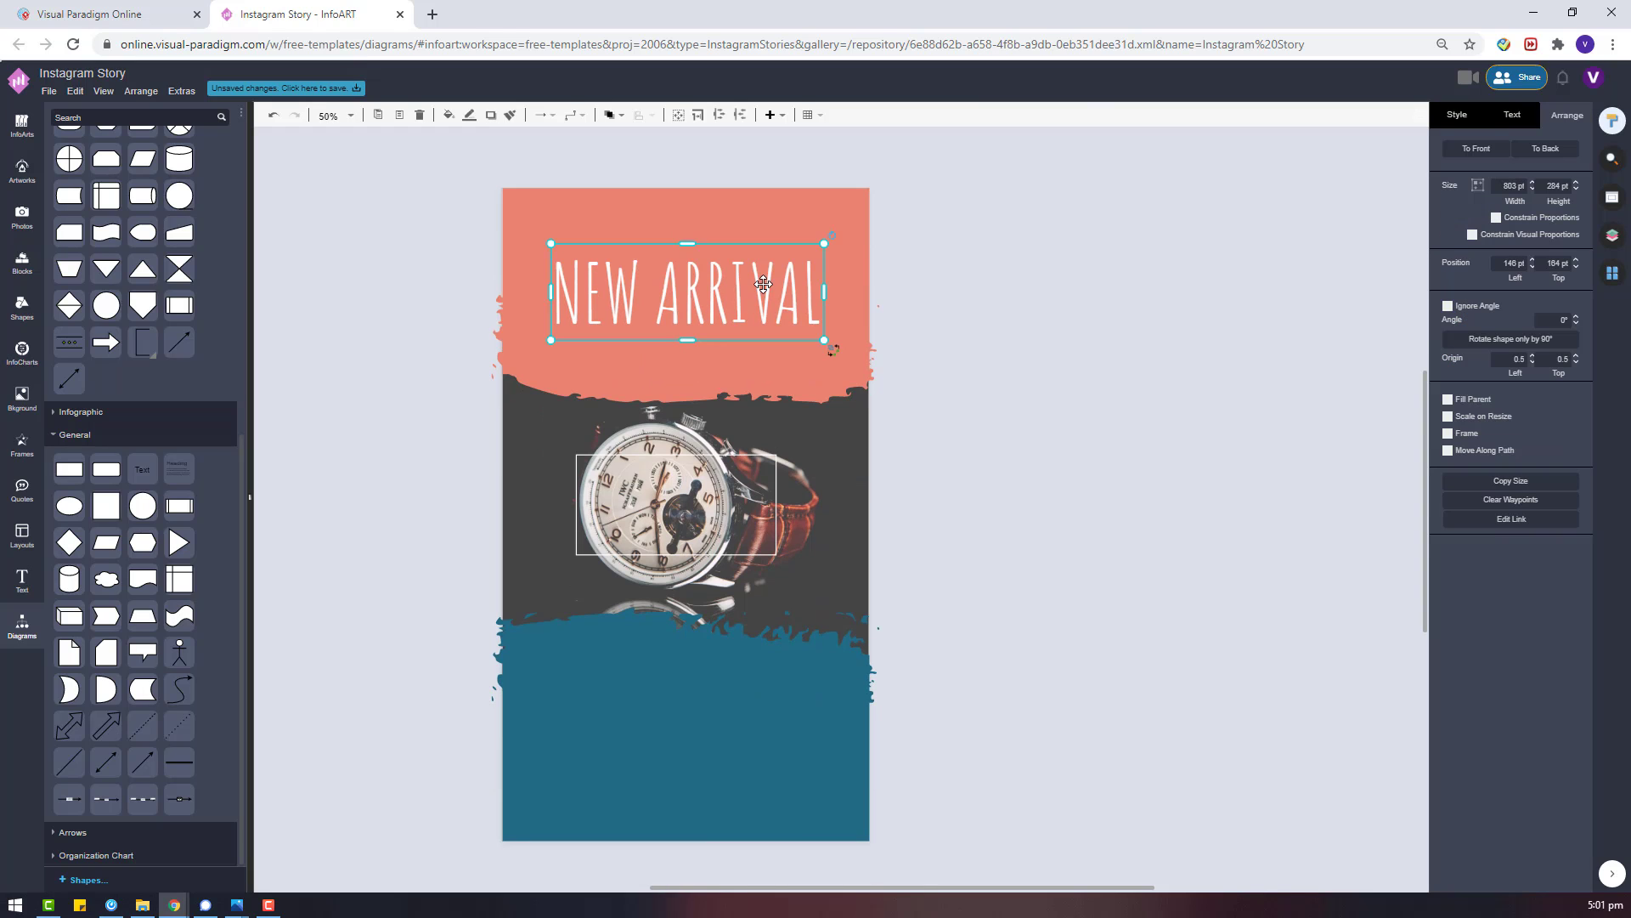
{"action": "left_click", "coordinate": [1529, 128]}
{"action": "left_click", "coordinate": [1510, 162]}
{"action": "scroll", "coordinate": [1444, 298], "scroll_direction": "up", "scroll_amount": 5}
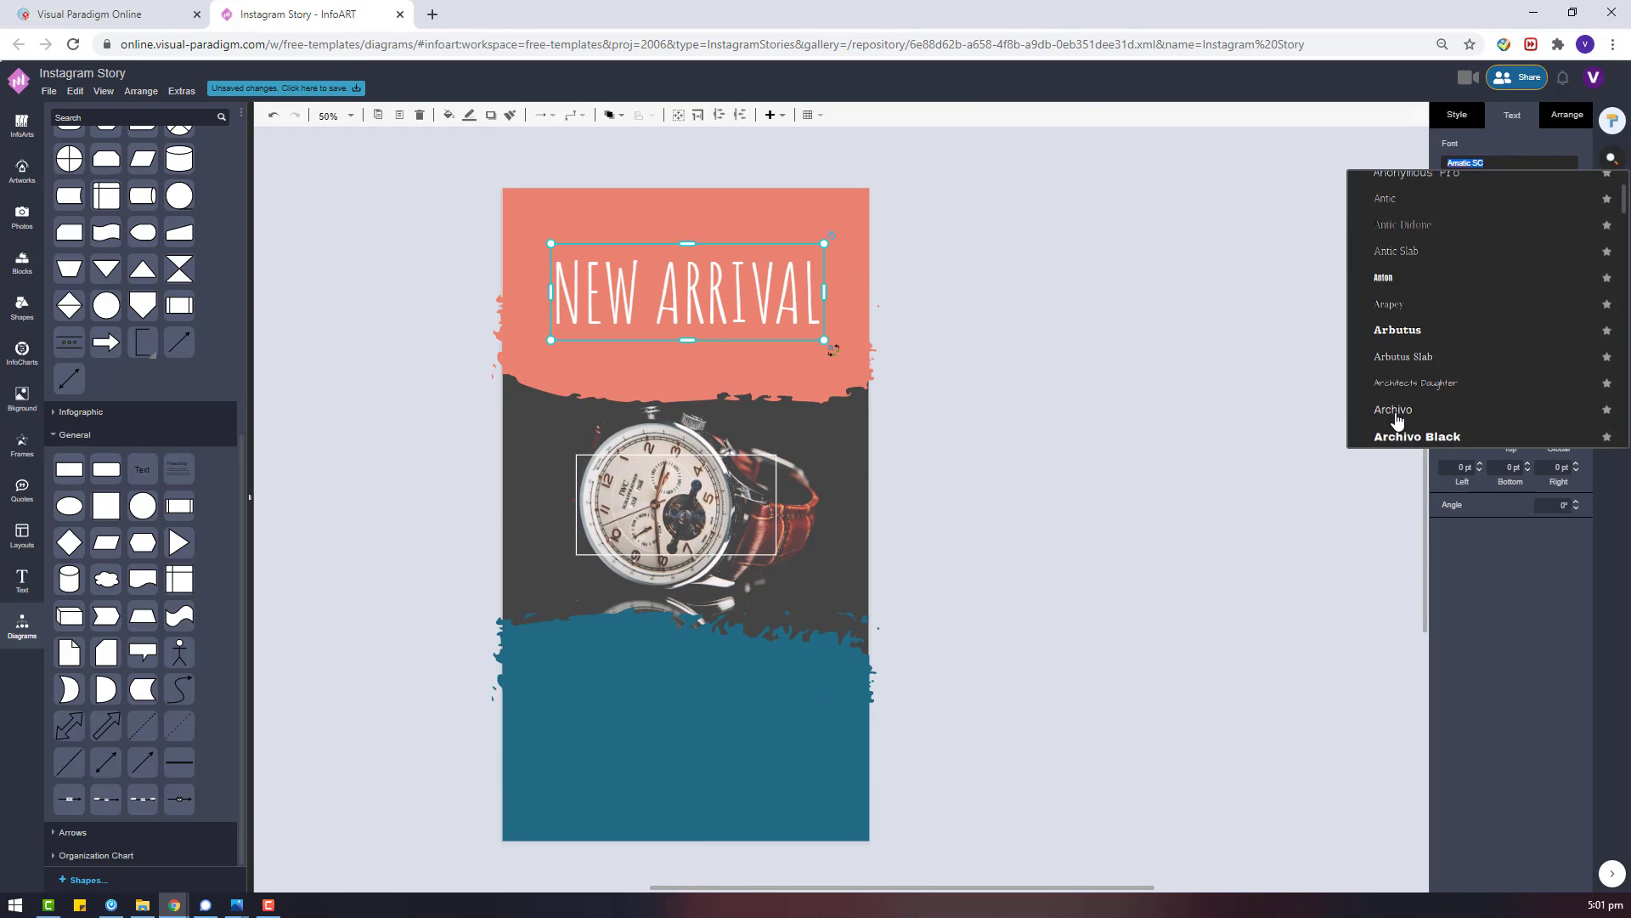
{"action": "left_click", "coordinate": [1436, 224]}
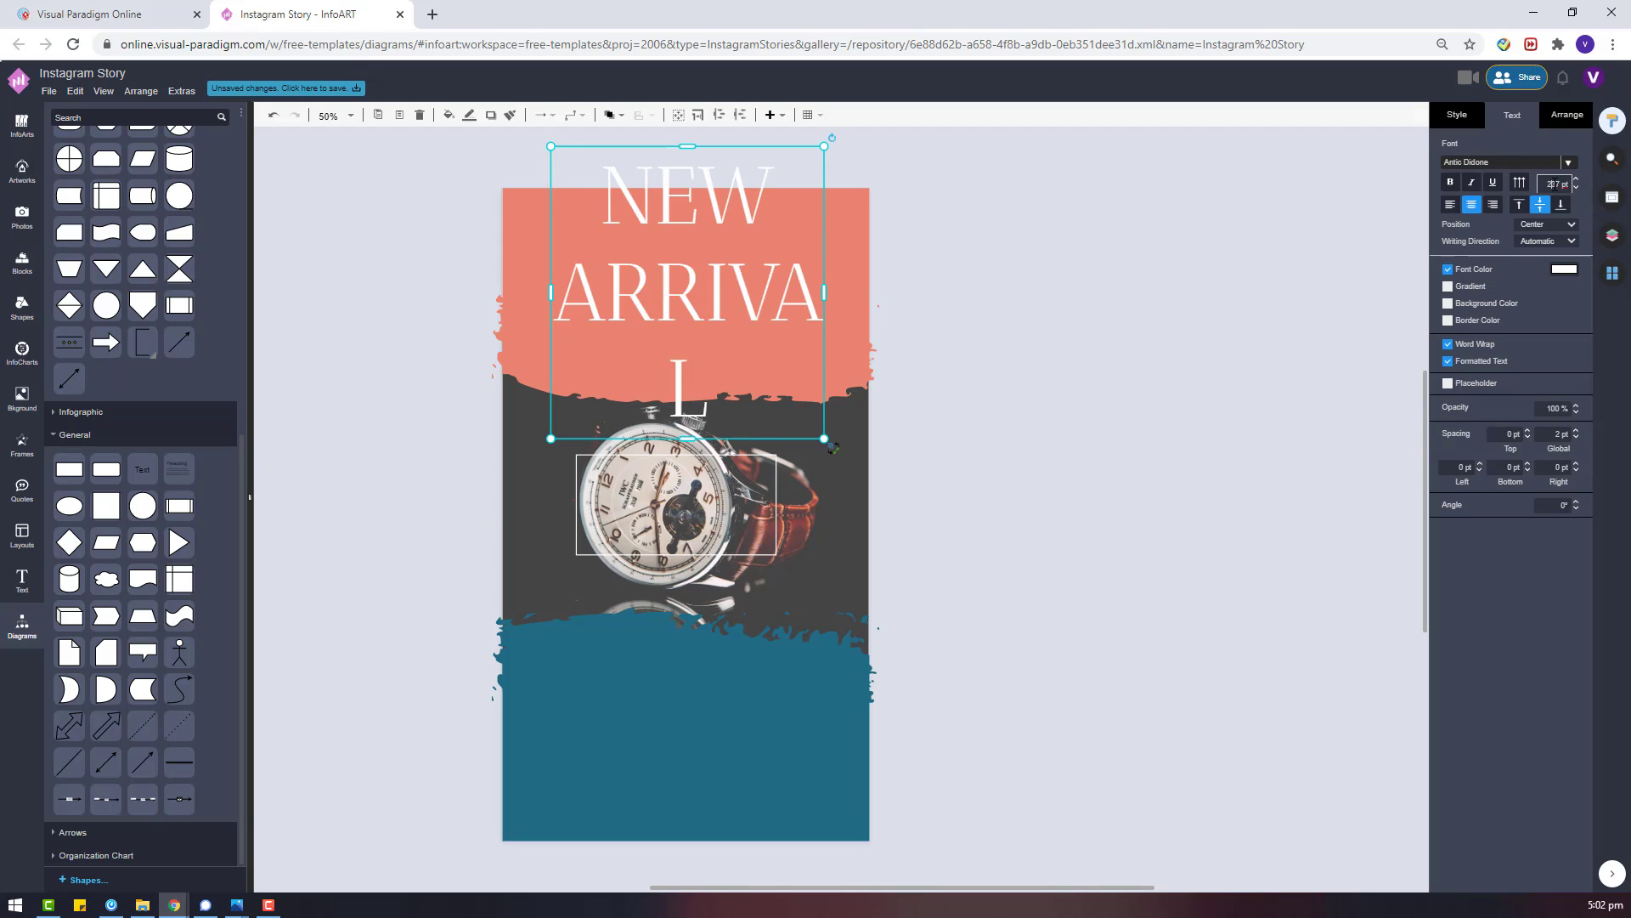
{"action": "left_click", "coordinate": [1556, 183]}
{"action": "type", "text": "150"}
{"action": "key", "text": "Return"}
{"action": "left_click", "coordinate": [922, 371]}
Centre the NEW ARRIVAL text on the coral band at about 141, 107 pt, then try bold and undo it.
{"action": "left_click_drag", "start_coordinate": [700, 303], "coordinate": [698, 299]}
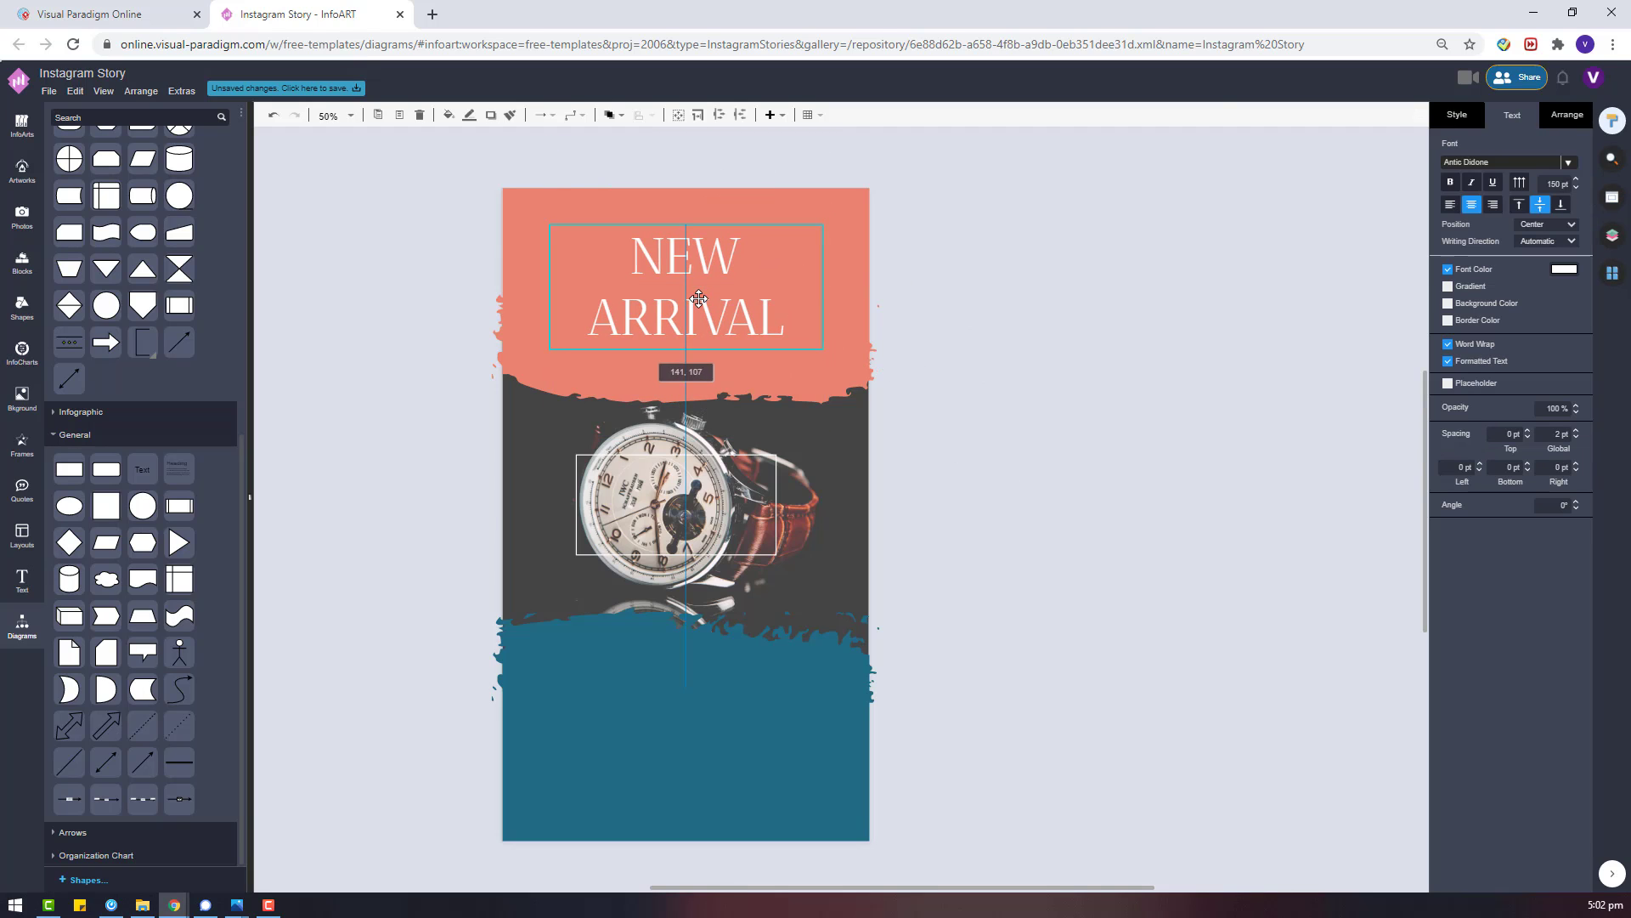
{"action": "left_click", "coordinate": [1450, 183]}
{"action": "key", "text": "ctrl+z"}
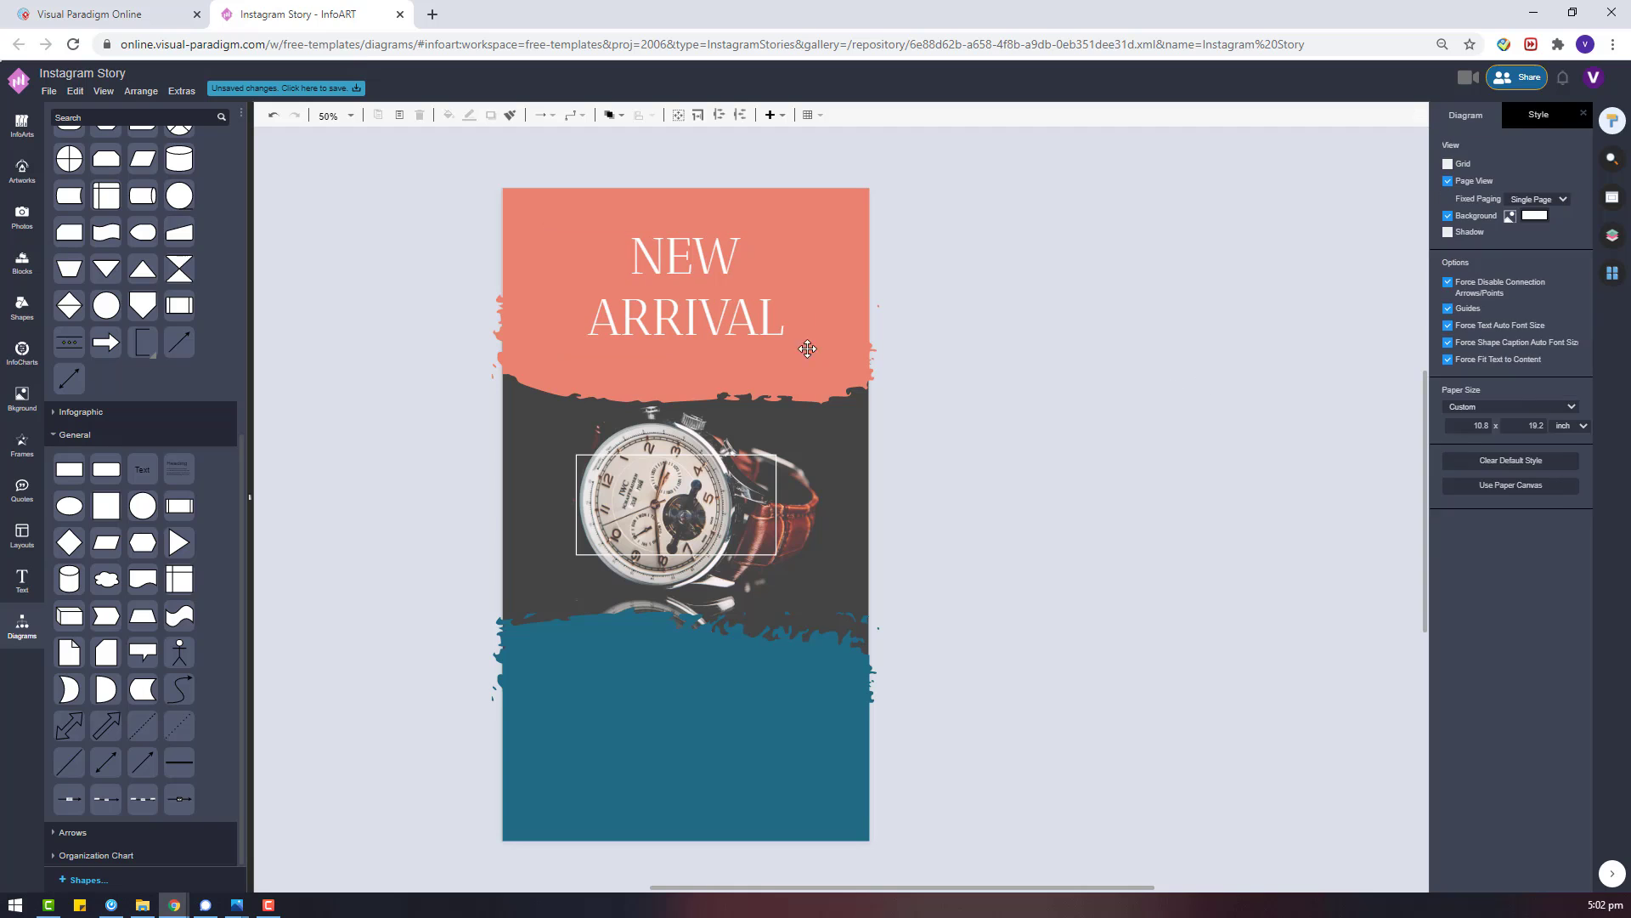
Duplicate the NEW ARRIVAL text beside the page, change the copy to LEATHER EDITIONS and set its font size to 30 pt.
{"action": "left_click", "coordinate": [715, 296]}
{"action": "left_click_drag", "start_coordinate": [715, 296], "coordinate": [960, 493]}
{"action": "double_click", "coordinate": [960, 493]}
{"action": "type", "text": "L"}
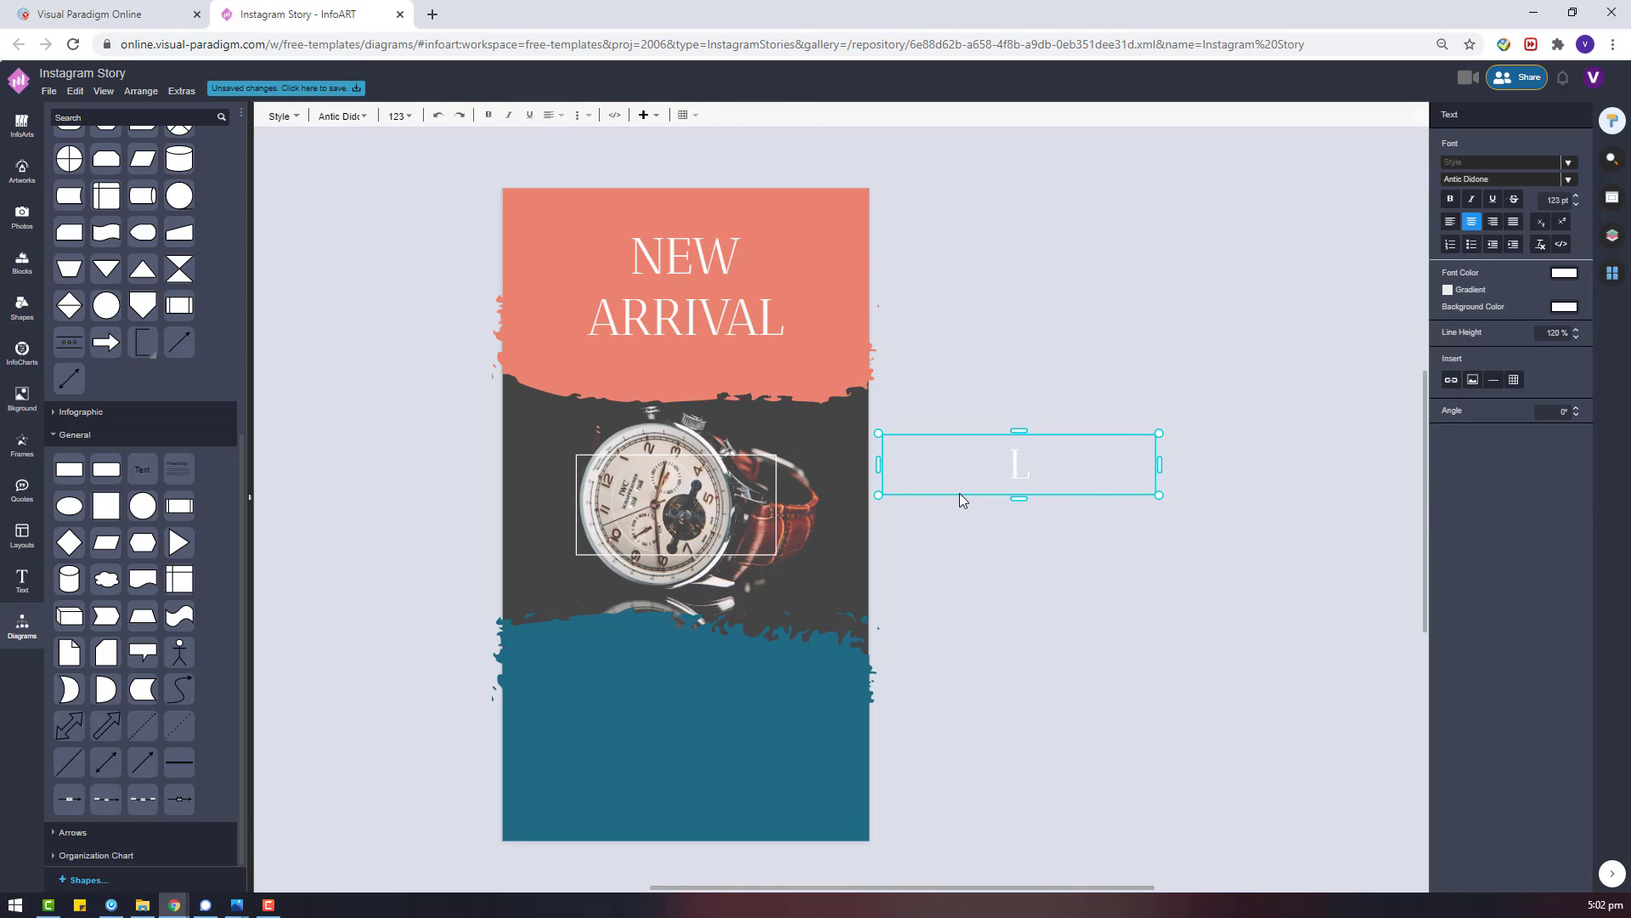
{"action": "type", "text": "EATHER EDITIO"}
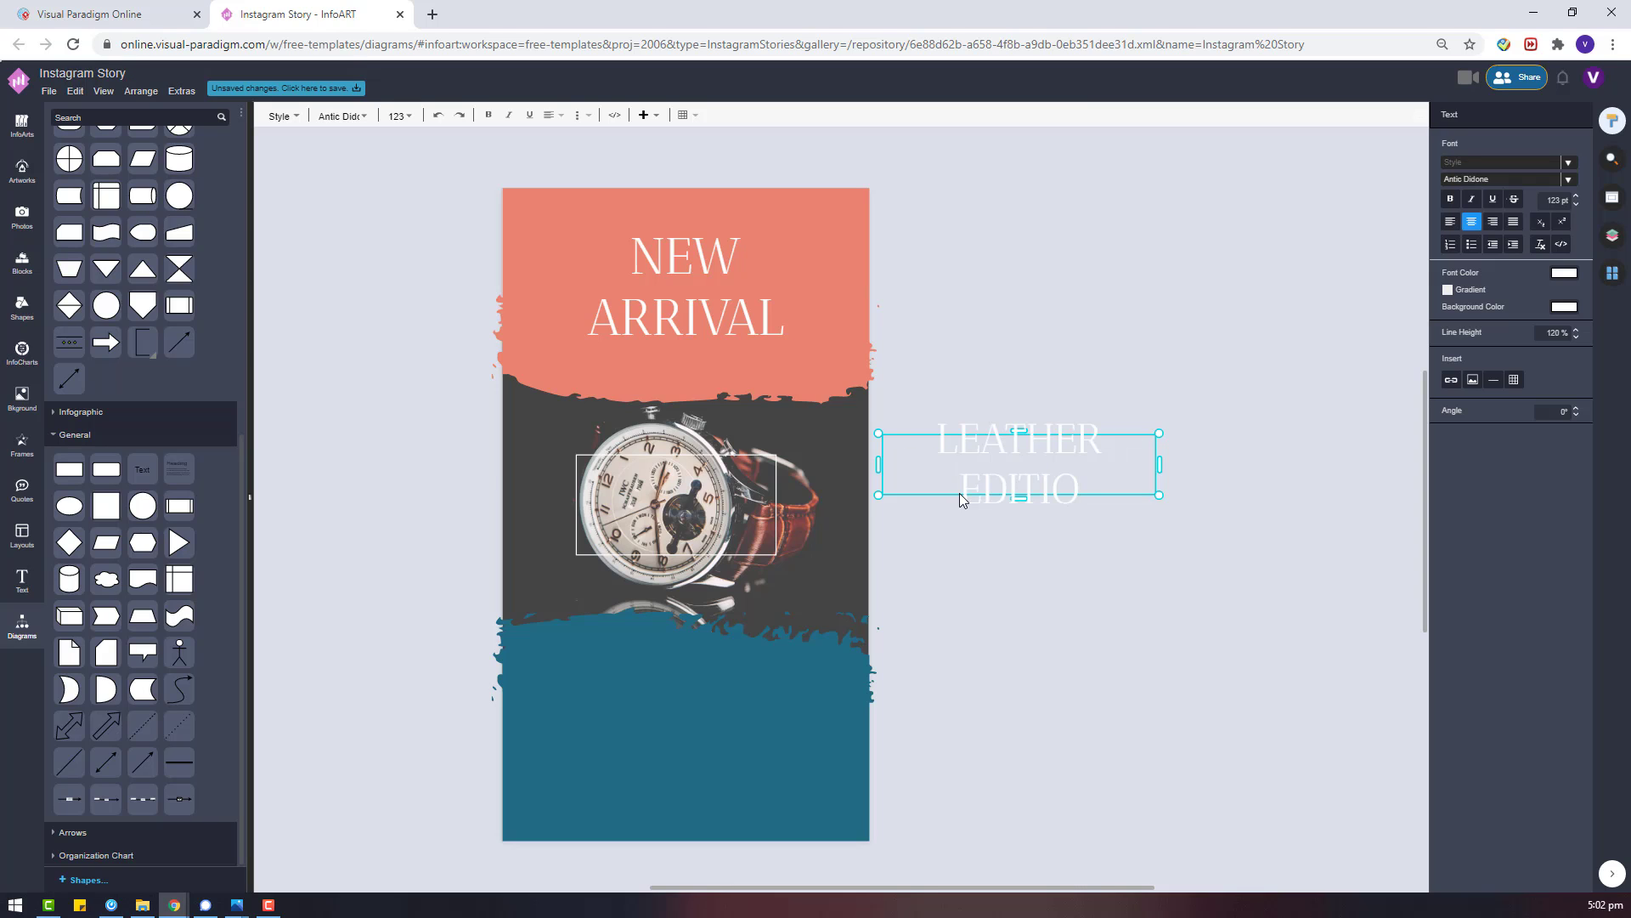
{"action": "type", "text": "NS"}
{"action": "key", "text": "Escape"}
{"action": "type", "text": "30"}
{"action": "key", "text": "Return"}
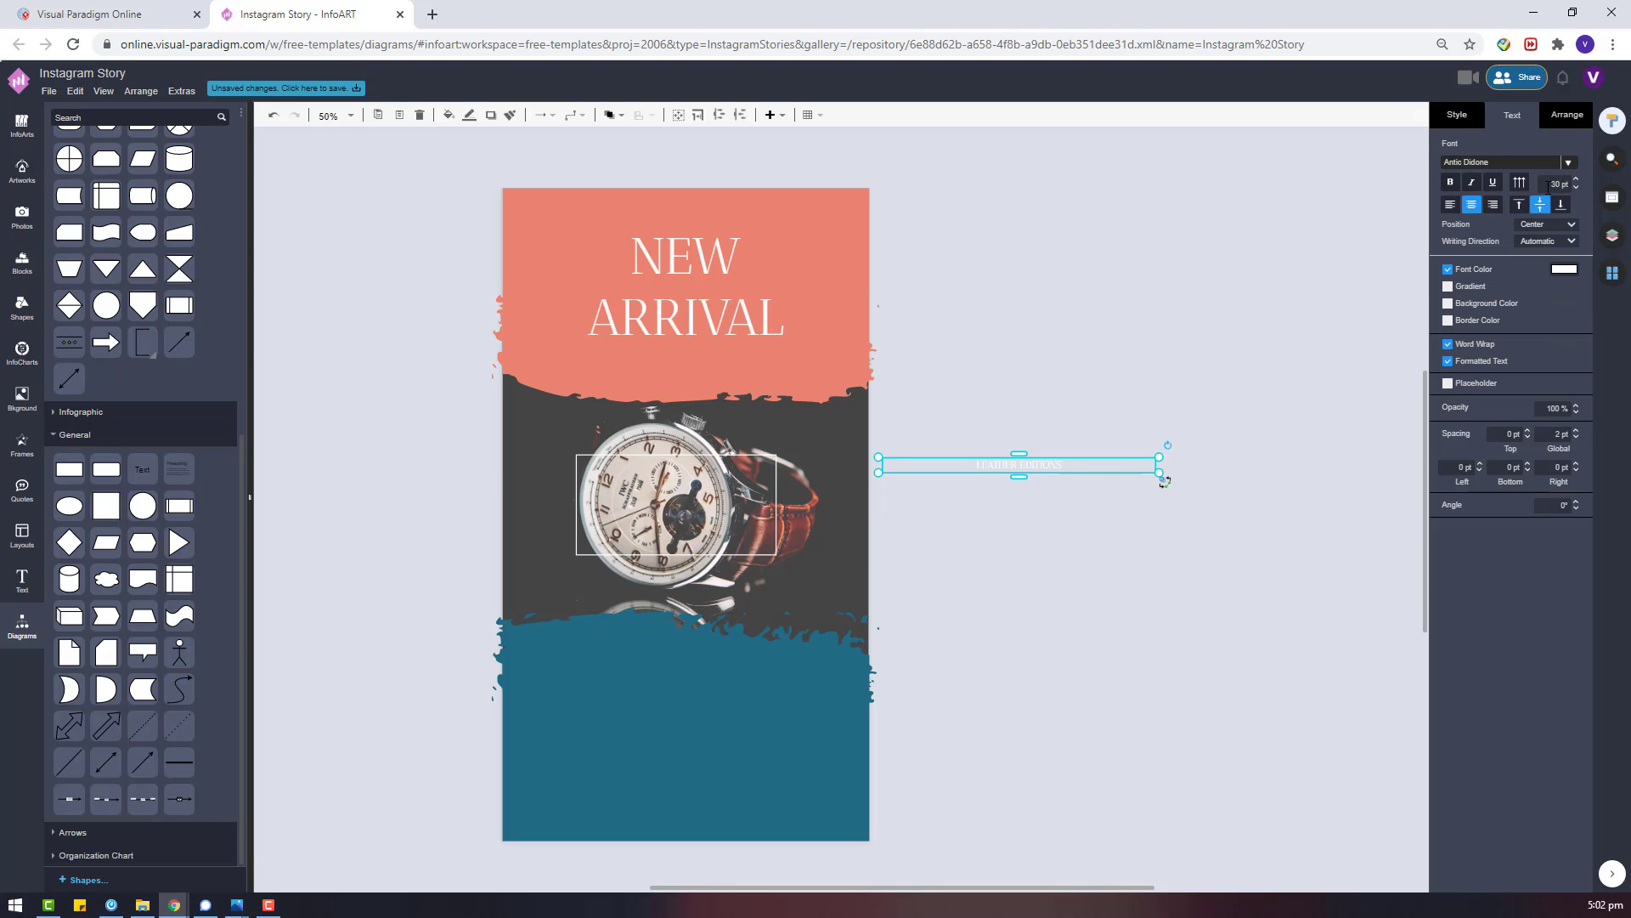
Try LEATHER EDITIONS over the watch photo, then move it and the white outlined rectangle off the page.
{"action": "left_click_drag", "start_coordinate": [1042, 461], "coordinate": [727, 441]}
{"action": "left_click", "coordinate": [963, 541]}
{"action": "left_click_drag", "start_coordinate": [748, 510], "coordinate": [1133, 513]}
{"action": "left_click_drag", "start_coordinate": [788, 439], "coordinate": [1198, 404]}
Try different contrast levels on the framed watch photo, including 51 %, resetting the filters between attempts.
{"action": "left_click", "coordinate": [793, 497]}
{"action": "left_click", "coordinate": [1471, 125]}
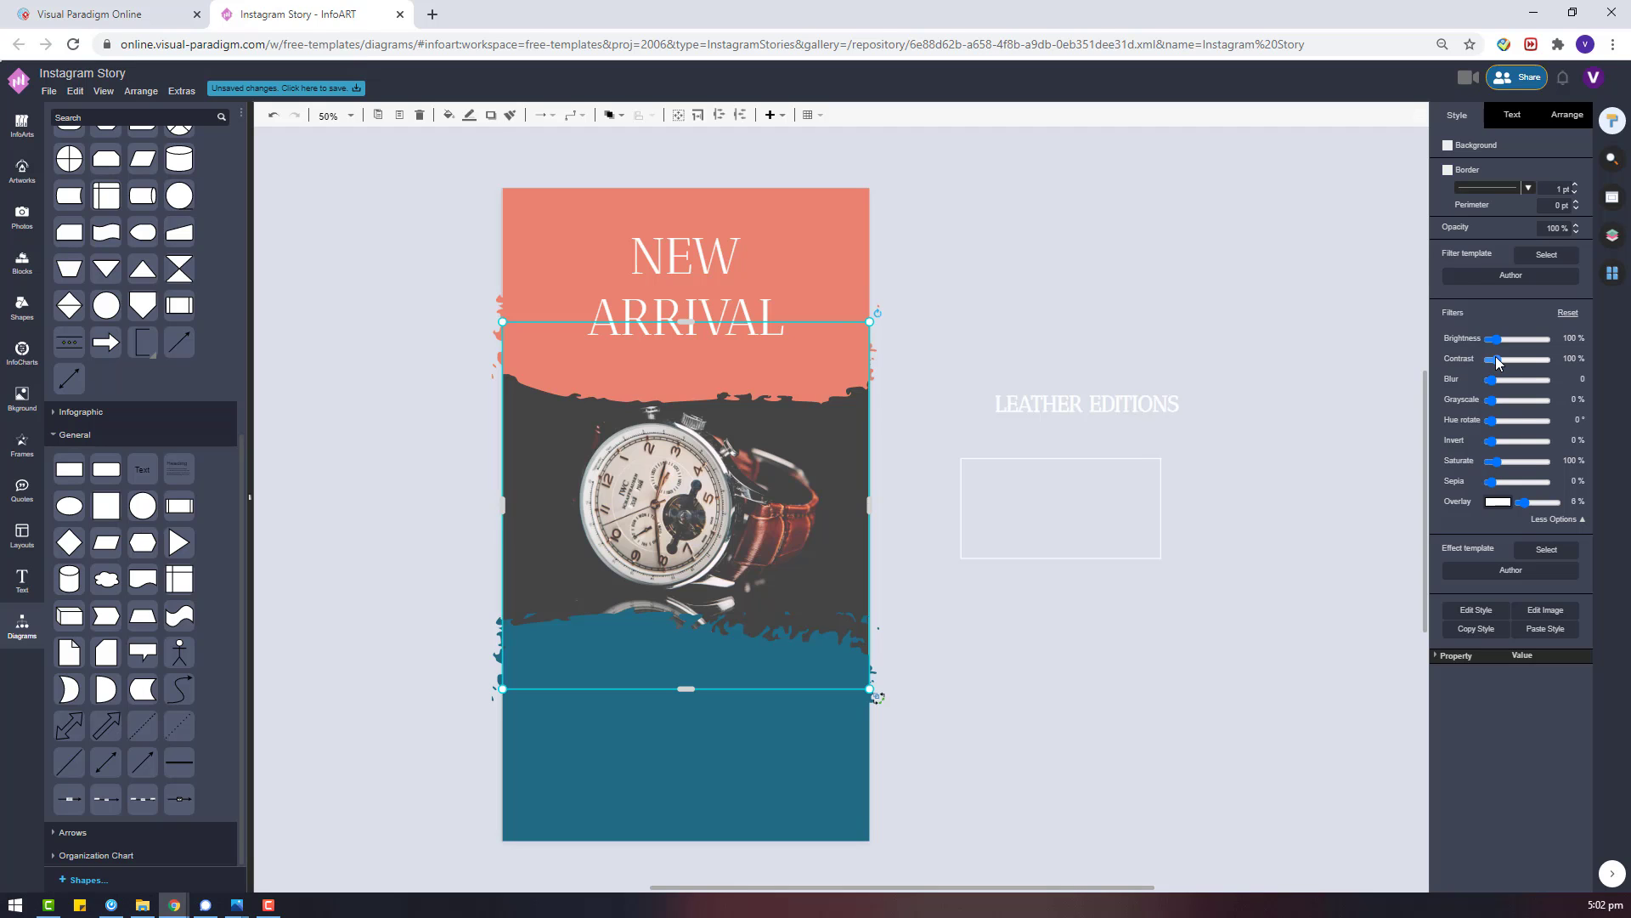
{"action": "left_click_drag", "start_coordinate": [1498, 360], "coordinate": [1492, 360]}
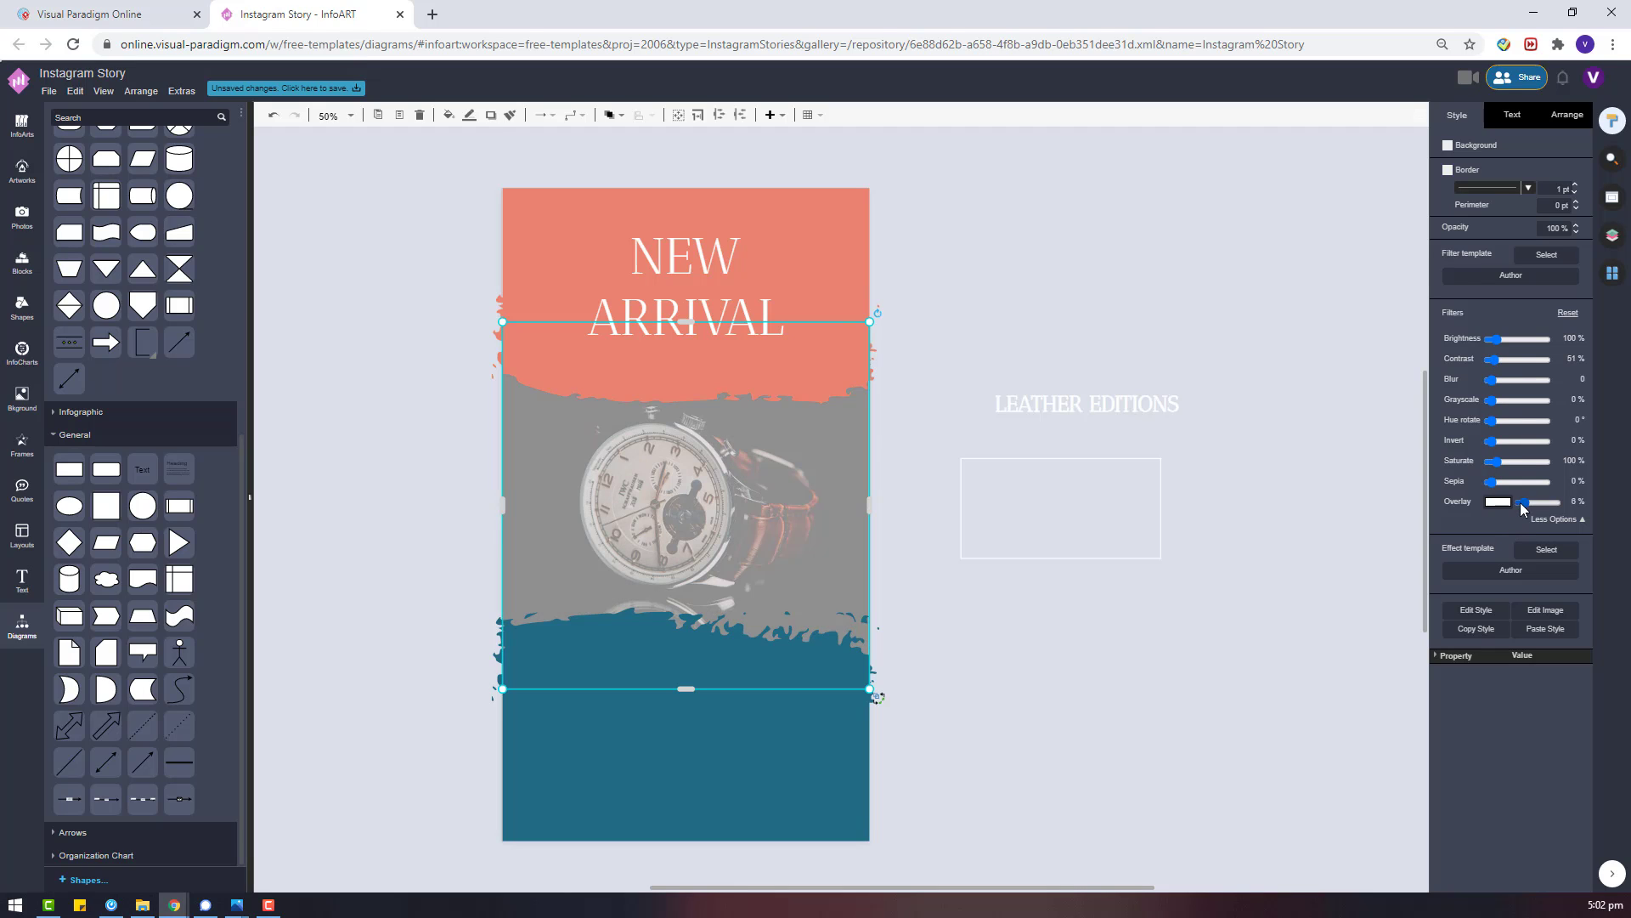
{"action": "left_click", "coordinate": [1568, 312]}
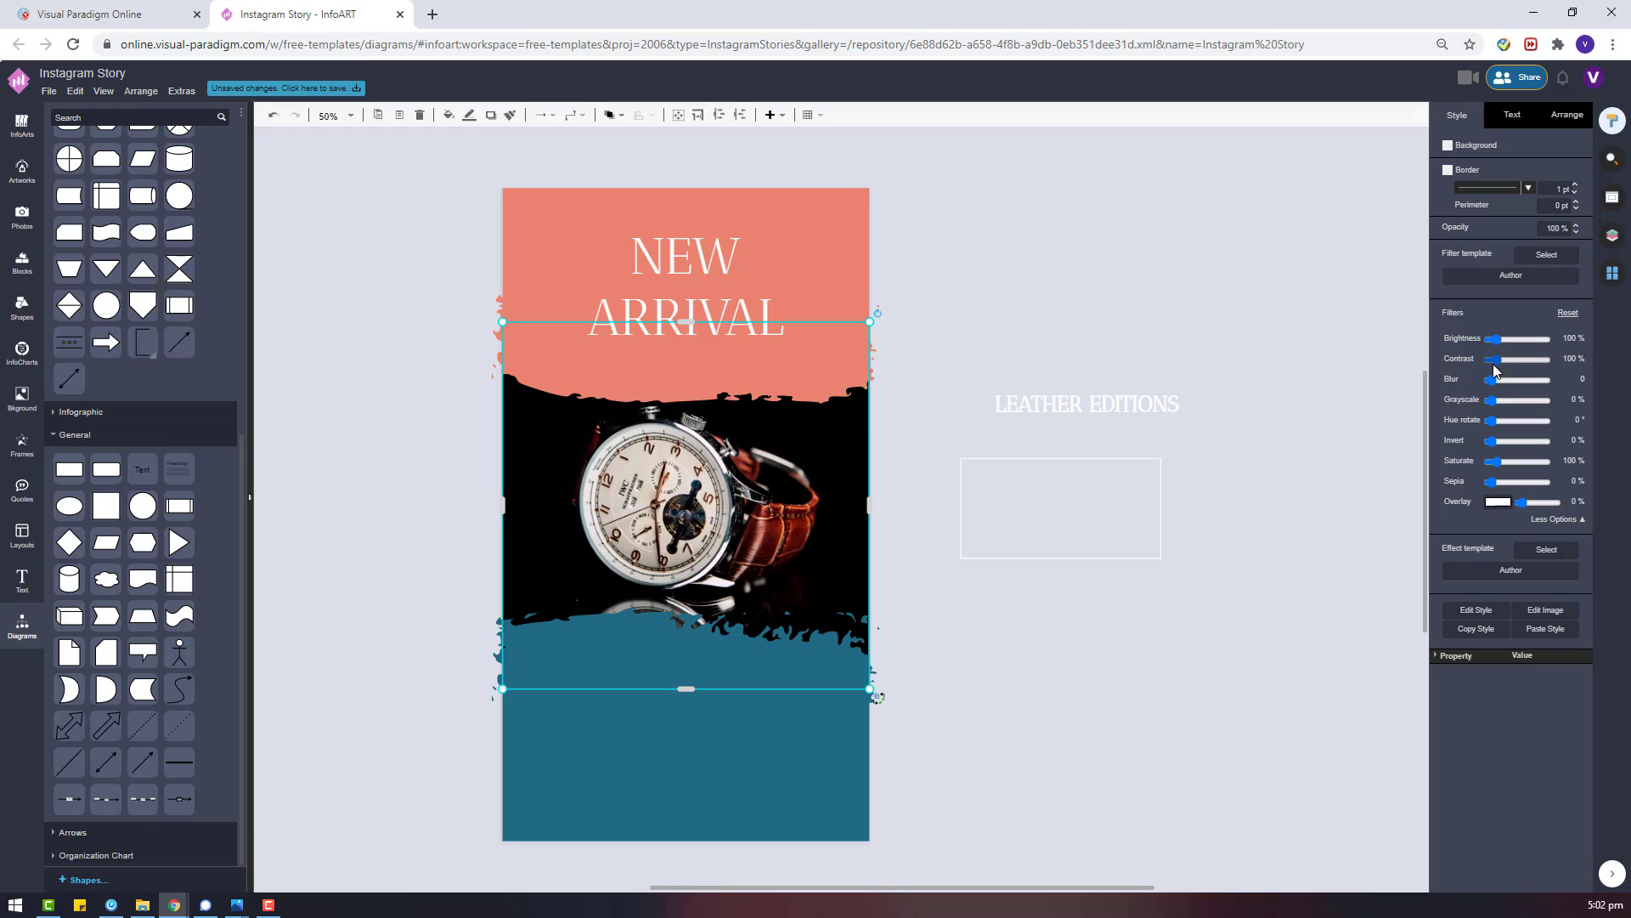
{"action": "left_click_drag", "start_coordinate": [1495, 367], "coordinate": [1498, 363]}
{"action": "left_click", "coordinate": [1568, 314]}
{"action": "left_click", "coordinate": [1283, 453]}
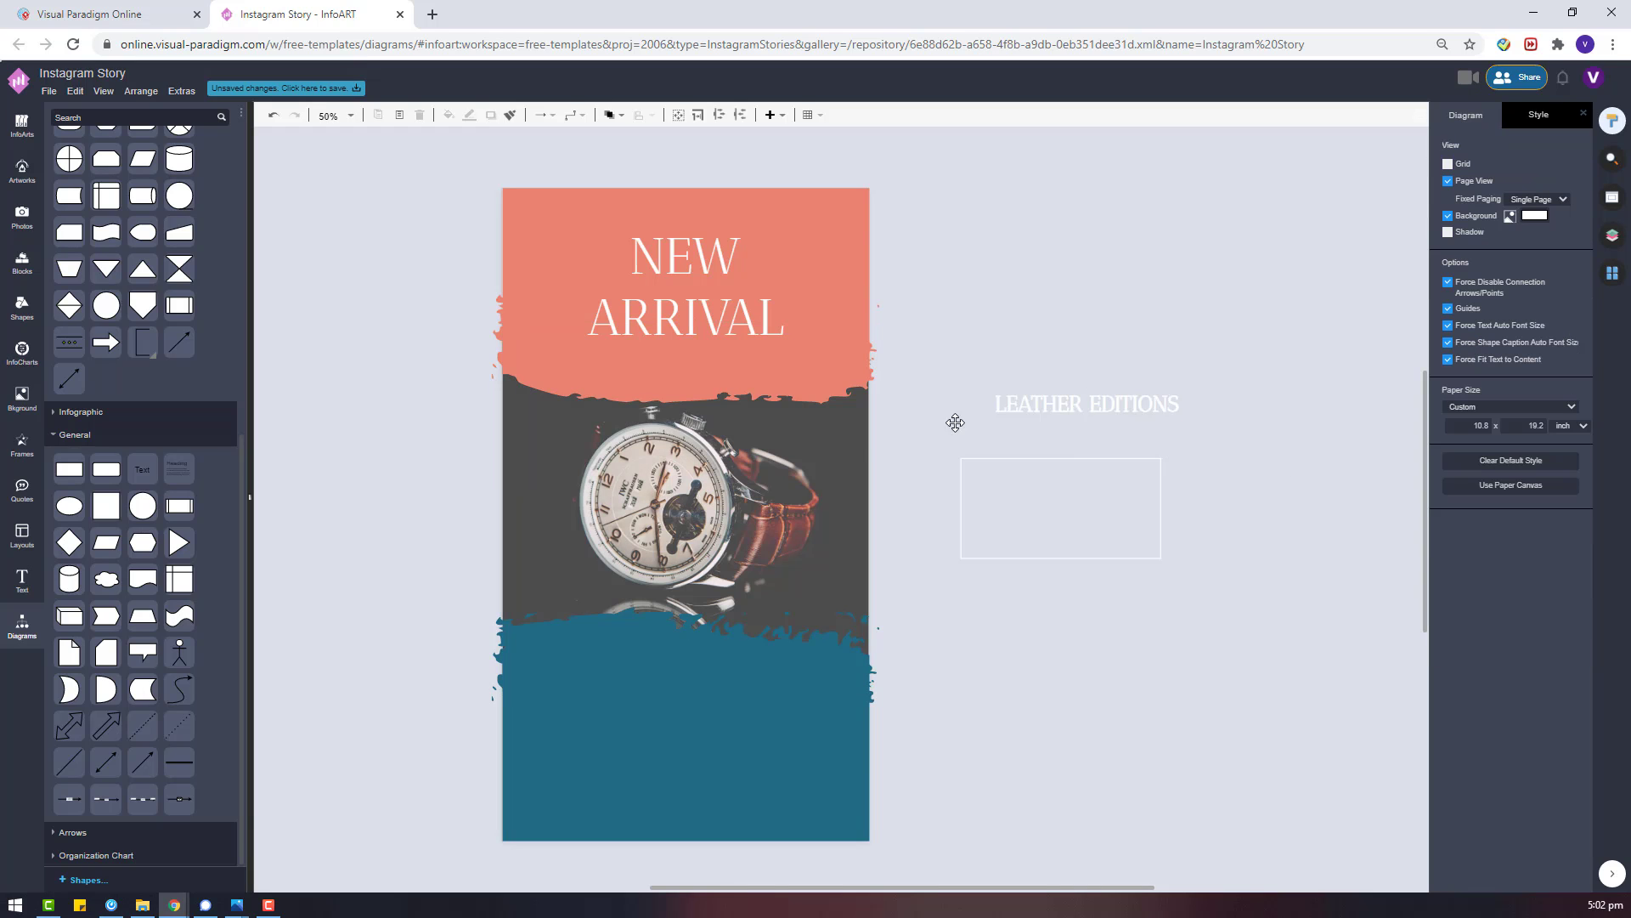
Lower the teal brush edge to reveal more of the photo and place LEATHER EDITIONS below the rectangle beside the page.
{"action": "left_click_drag", "start_coordinate": [1085, 408], "coordinate": [1185, 450]}
{"action": "left_click", "coordinate": [1035, 418]}
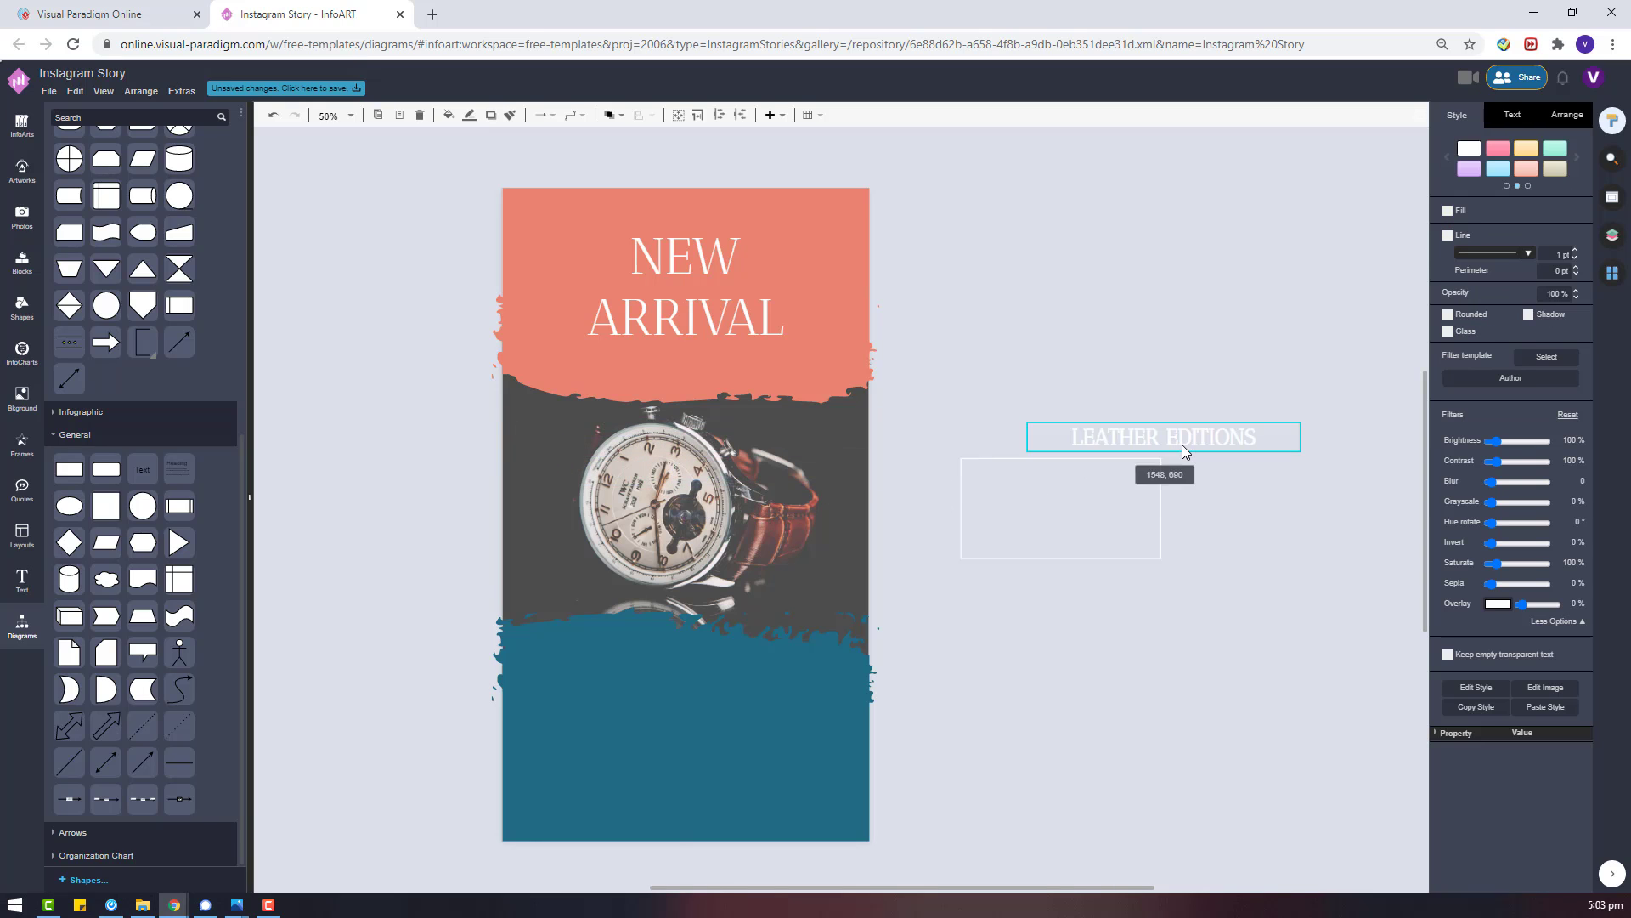
{"action": "left_click", "coordinate": [736, 626]}
{"action": "left_click_drag", "start_coordinate": [683, 643], "coordinate": [681, 677]}
{"action": "left_click_drag", "start_coordinate": [1172, 446], "coordinate": [695, 553]}
{"action": "left_click_drag", "start_coordinate": [693, 613], "coordinate": [1224, 601]}
{"action": "left_click", "coordinate": [642, 590]}
Give the rectangle beside the page a 3 pt line, a white fill and 20 % opacity.
{"action": "left_click", "coordinate": [1120, 515]}
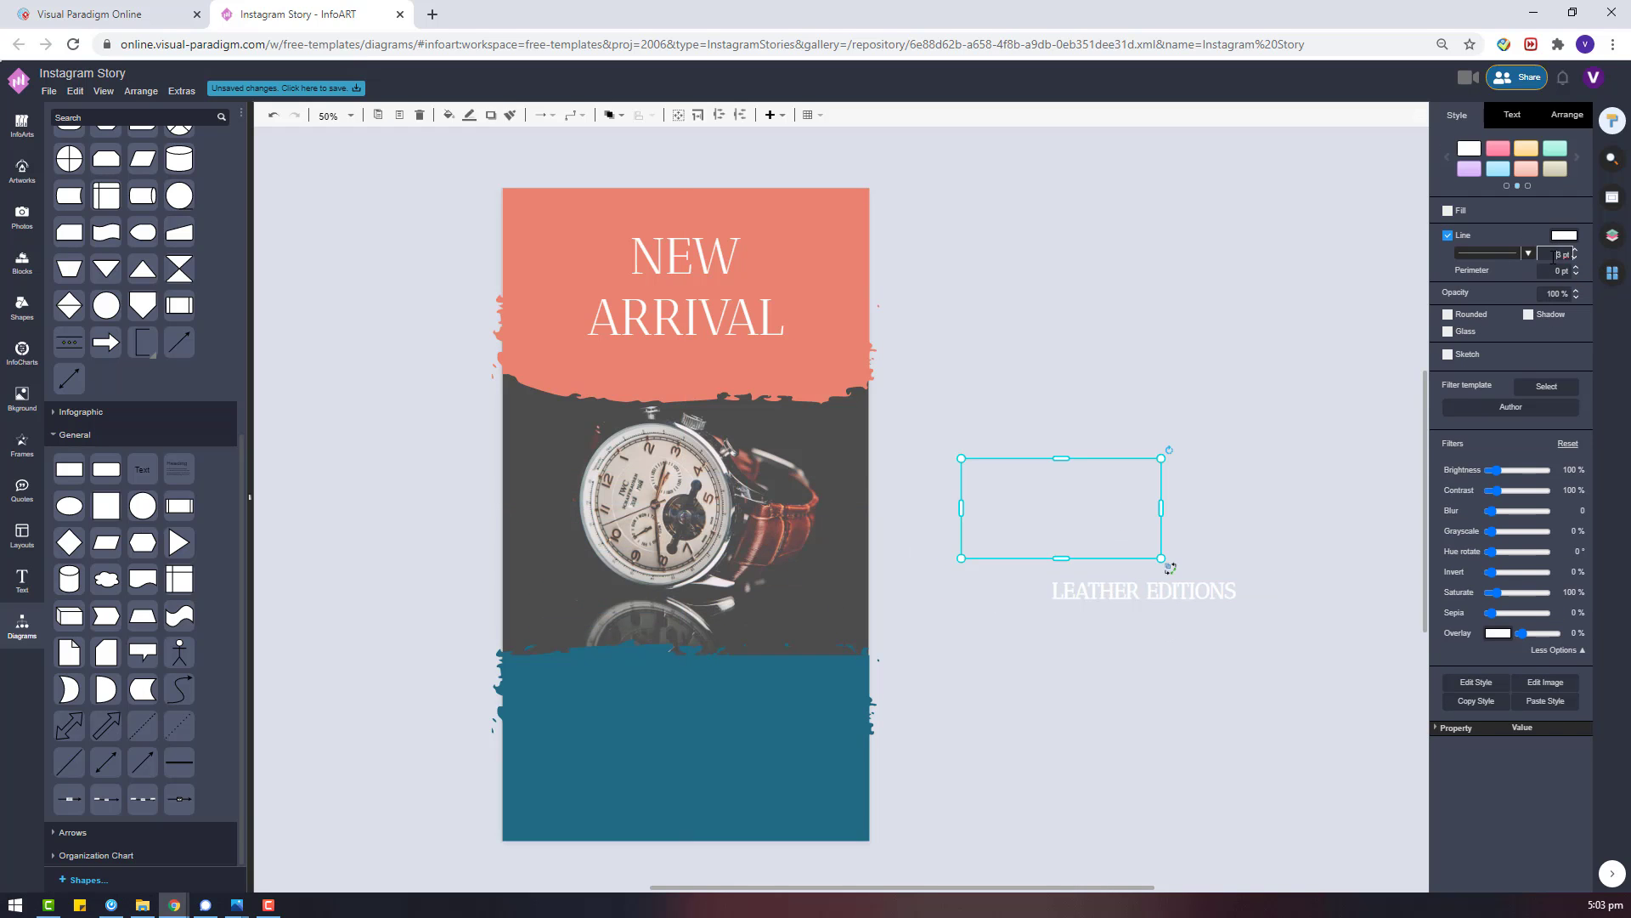
{"action": "left_click", "coordinate": [1503, 212]}
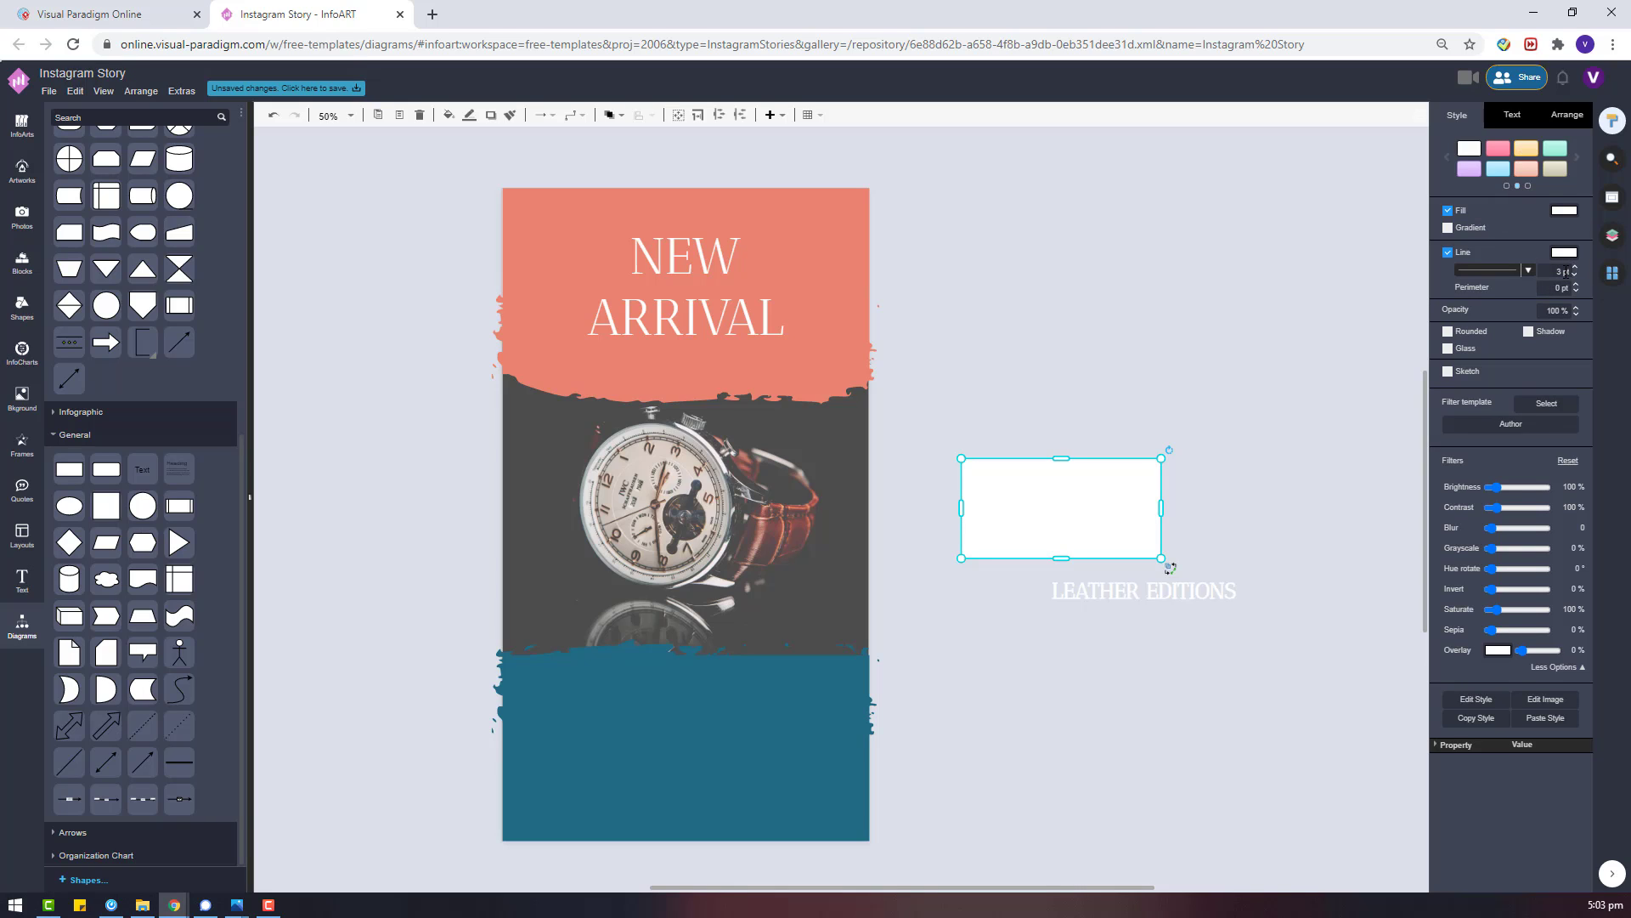
{"action": "type", "text": "20"}
{"action": "key", "text": "Return"}
Duplicate the translucent rectangle, make the copy an unfilled 5 pt outline at 100 % opacity and align it over the original.
{"action": "key", "text": "ctrl+c"}
{"action": "key", "text": "ctrl+v"}
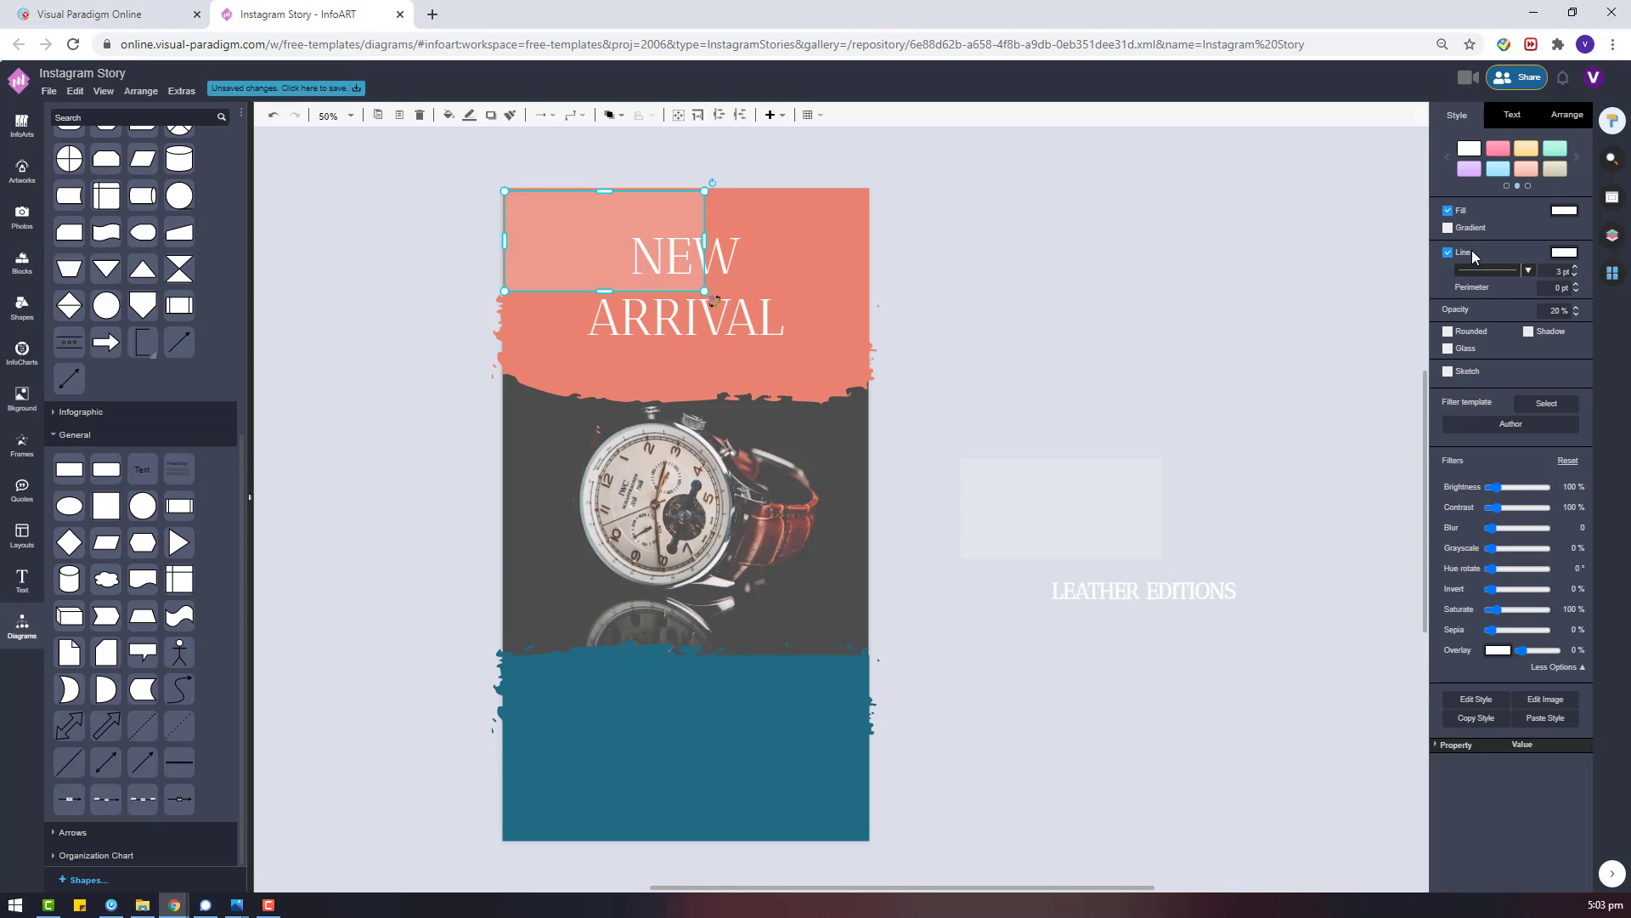
{"action": "left_click", "coordinate": [1449, 211]}
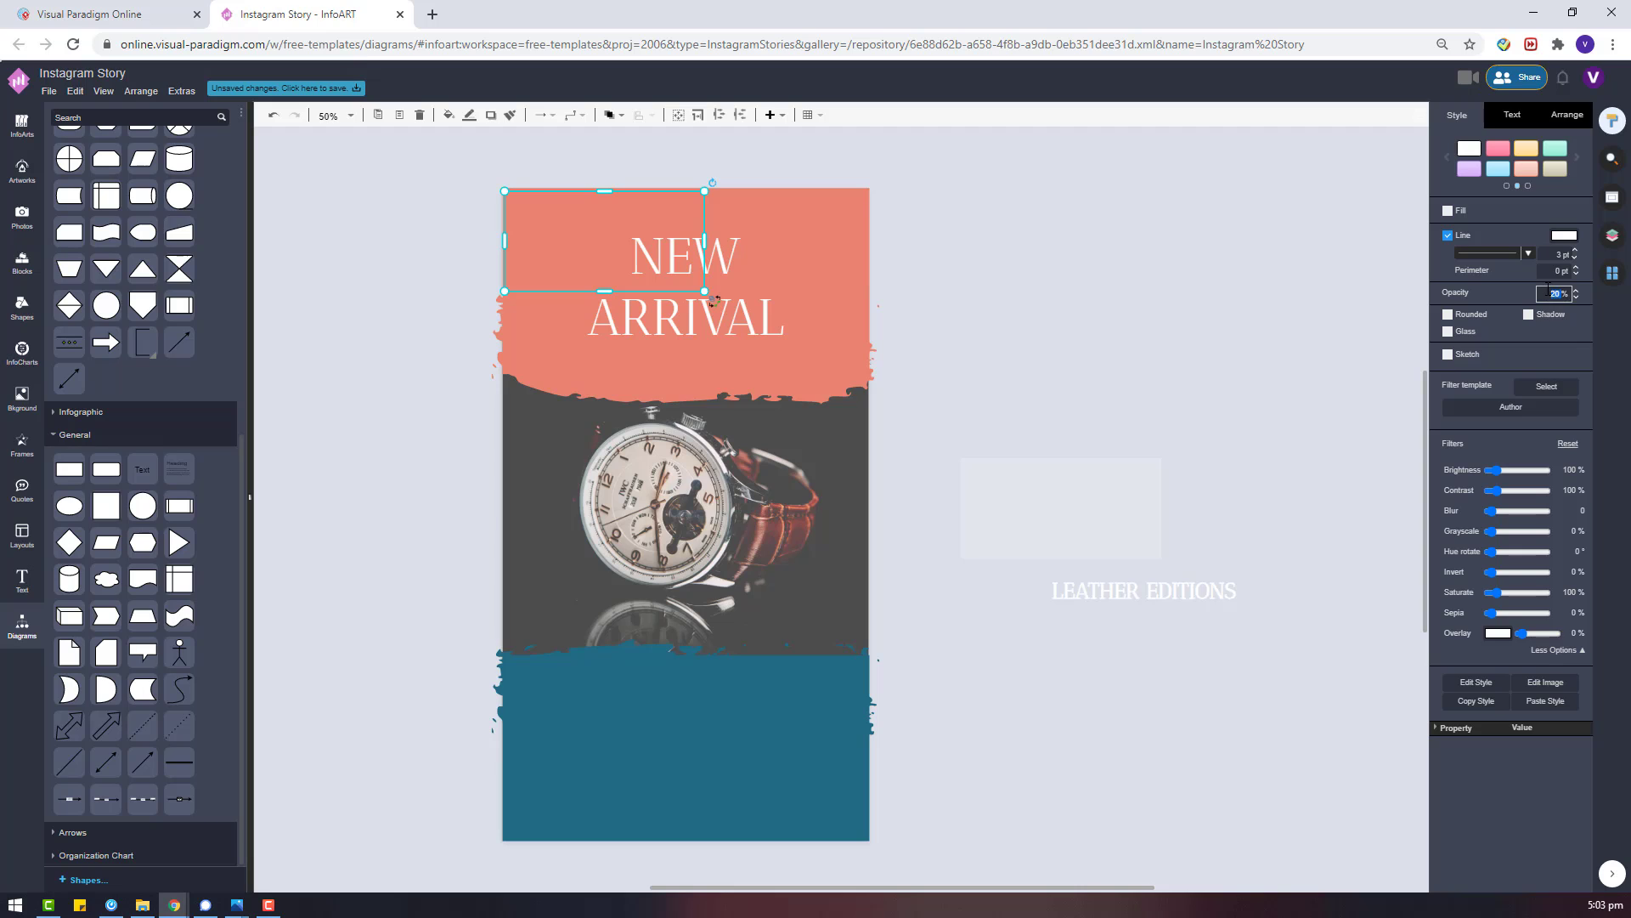
{"action": "left_click", "coordinate": [666, 186]}
{"action": "left_click_drag", "start_coordinate": [666, 191], "coordinate": [1125, 456]}
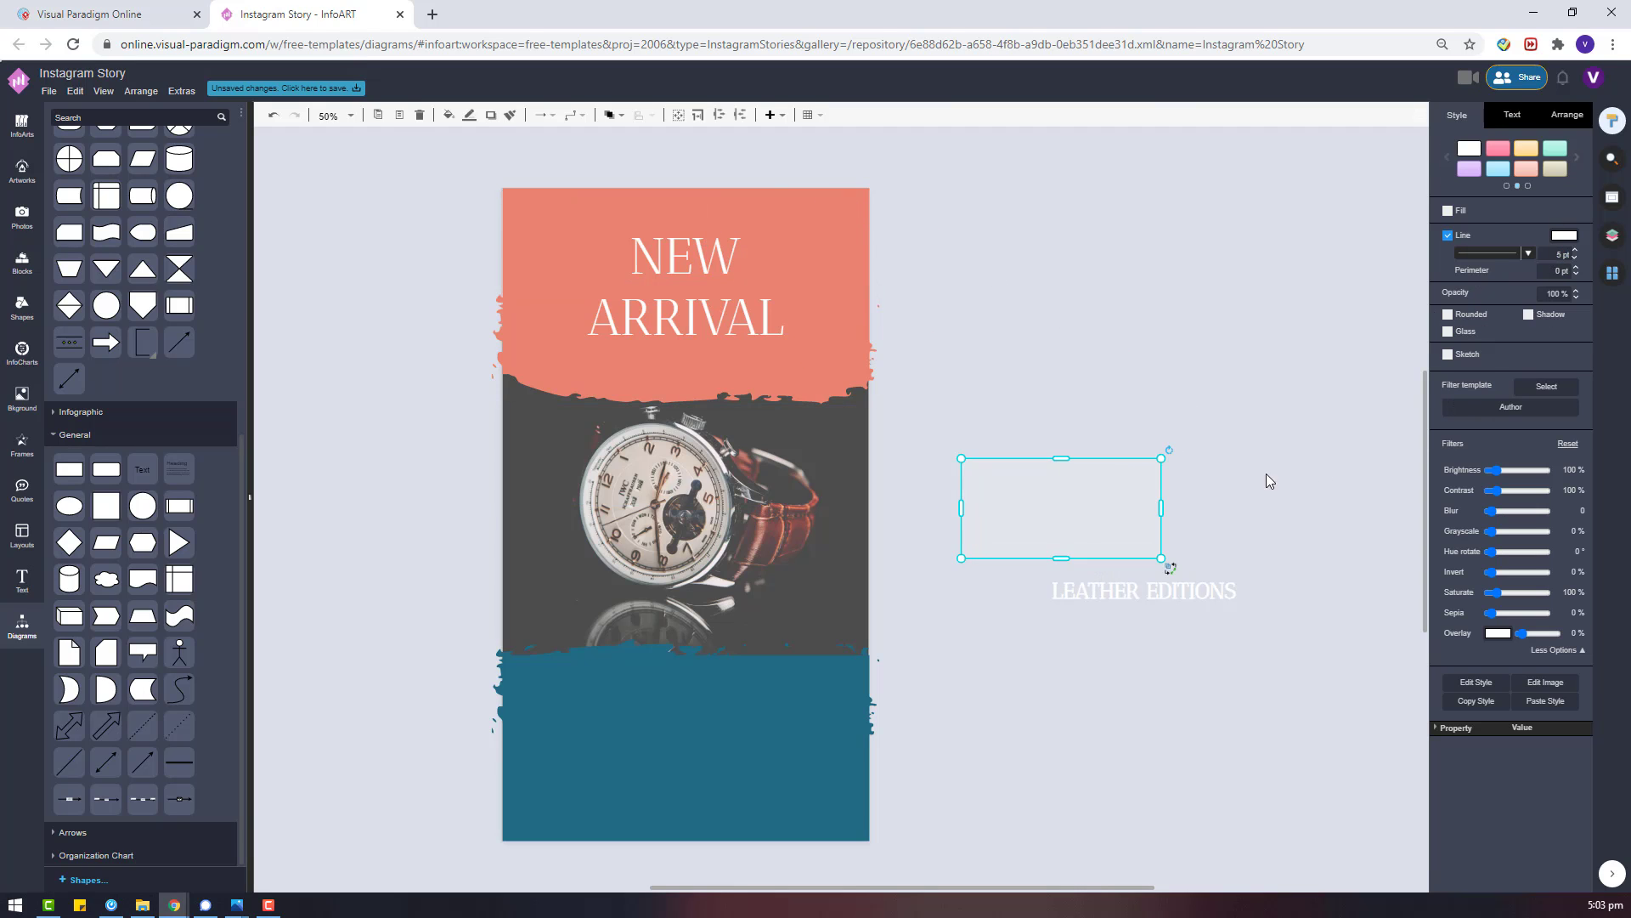
Select the translucent rectangle together with its white outline and group them.
{"action": "left_click", "coordinate": [1188, 587]}
{"action": "left_click_drag", "start_coordinate": [918, 434], "coordinate": [1215, 566]}
{"action": "key", "text": "ctrl+g"}
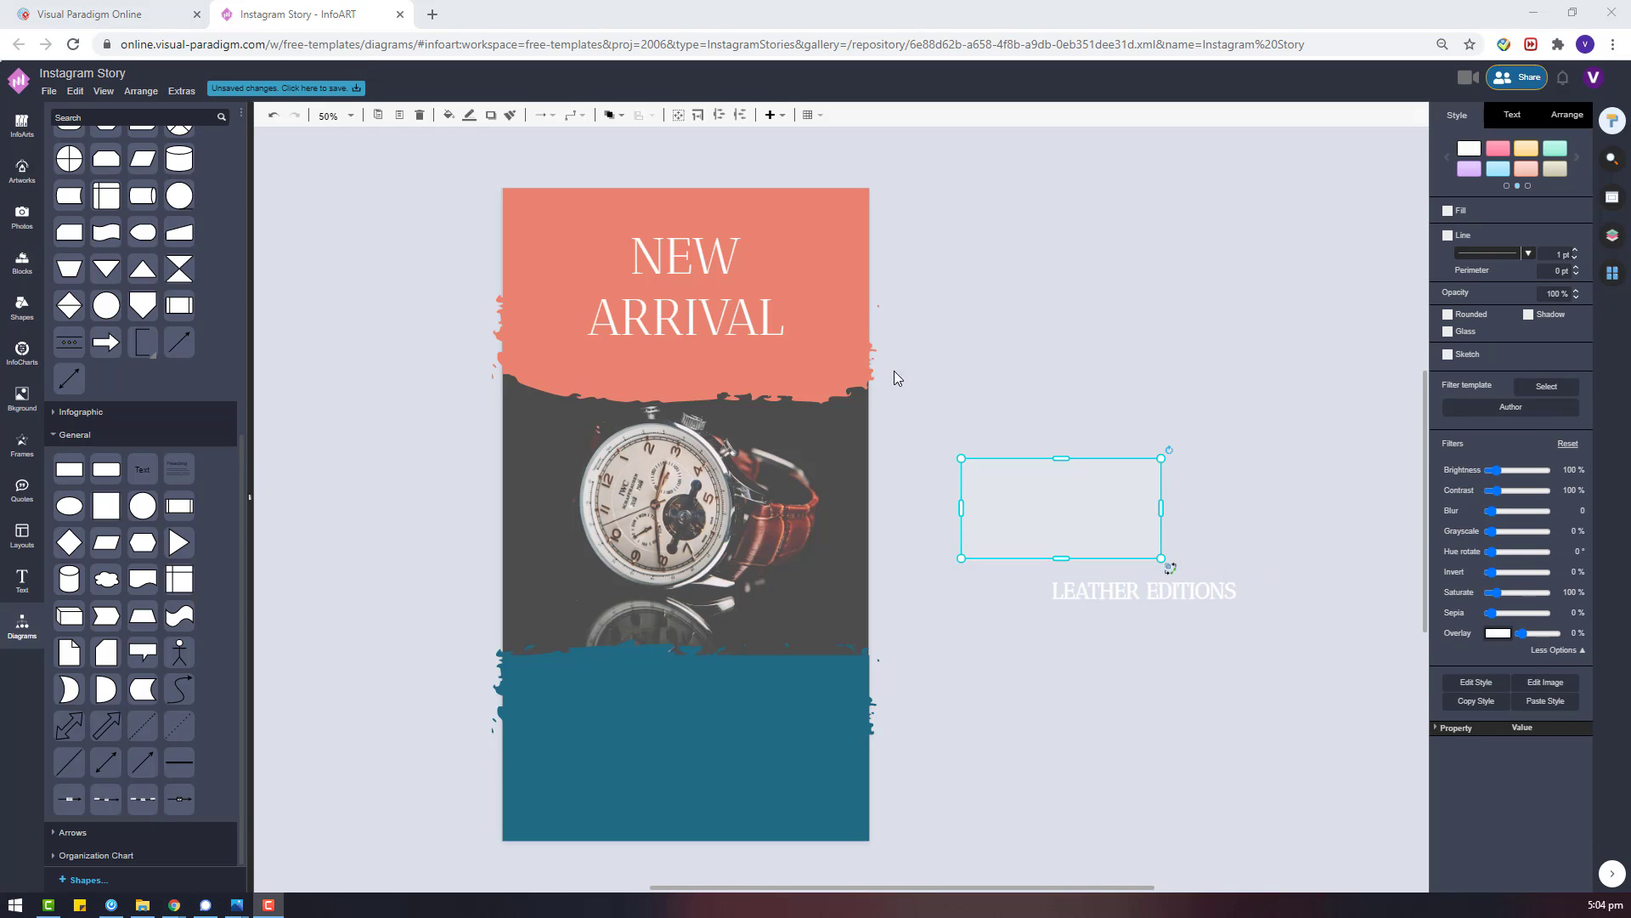
Move the teal brush edge and the teal rectangle off the page.
{"action": "left_click", "coordinate": [765, 319]}
{"action": "left_click_drag", "start_coordinate": [729, 661], "coordinate": [1258, 279]}
{"action": "left_click_drag", "start_coordinate": [762, 685], "coordinate": [1352, 375]}
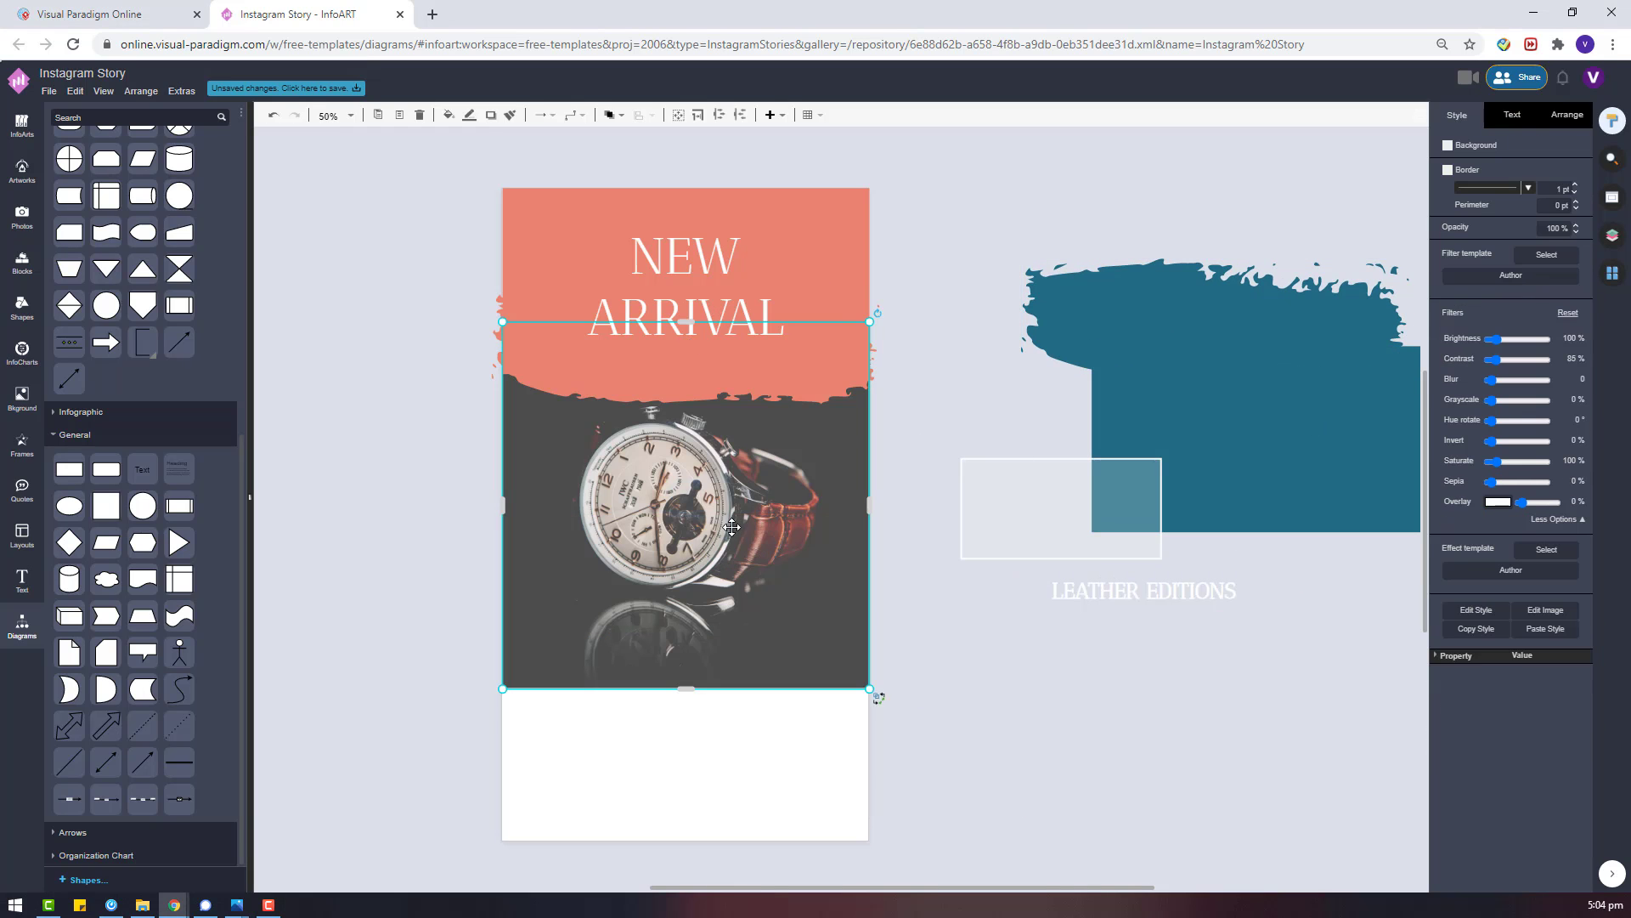
Separate the watch photo from its frame, move the empty frame beside the page and delete the photo.
{"action": "right_click", "coordinate": [727, 512]}
{"action": "left_click", "coordinate": [816, 692]}
{"action": "left_click_drag", "start_coordinate": [831, 158], "coordinate": [822, 264]}
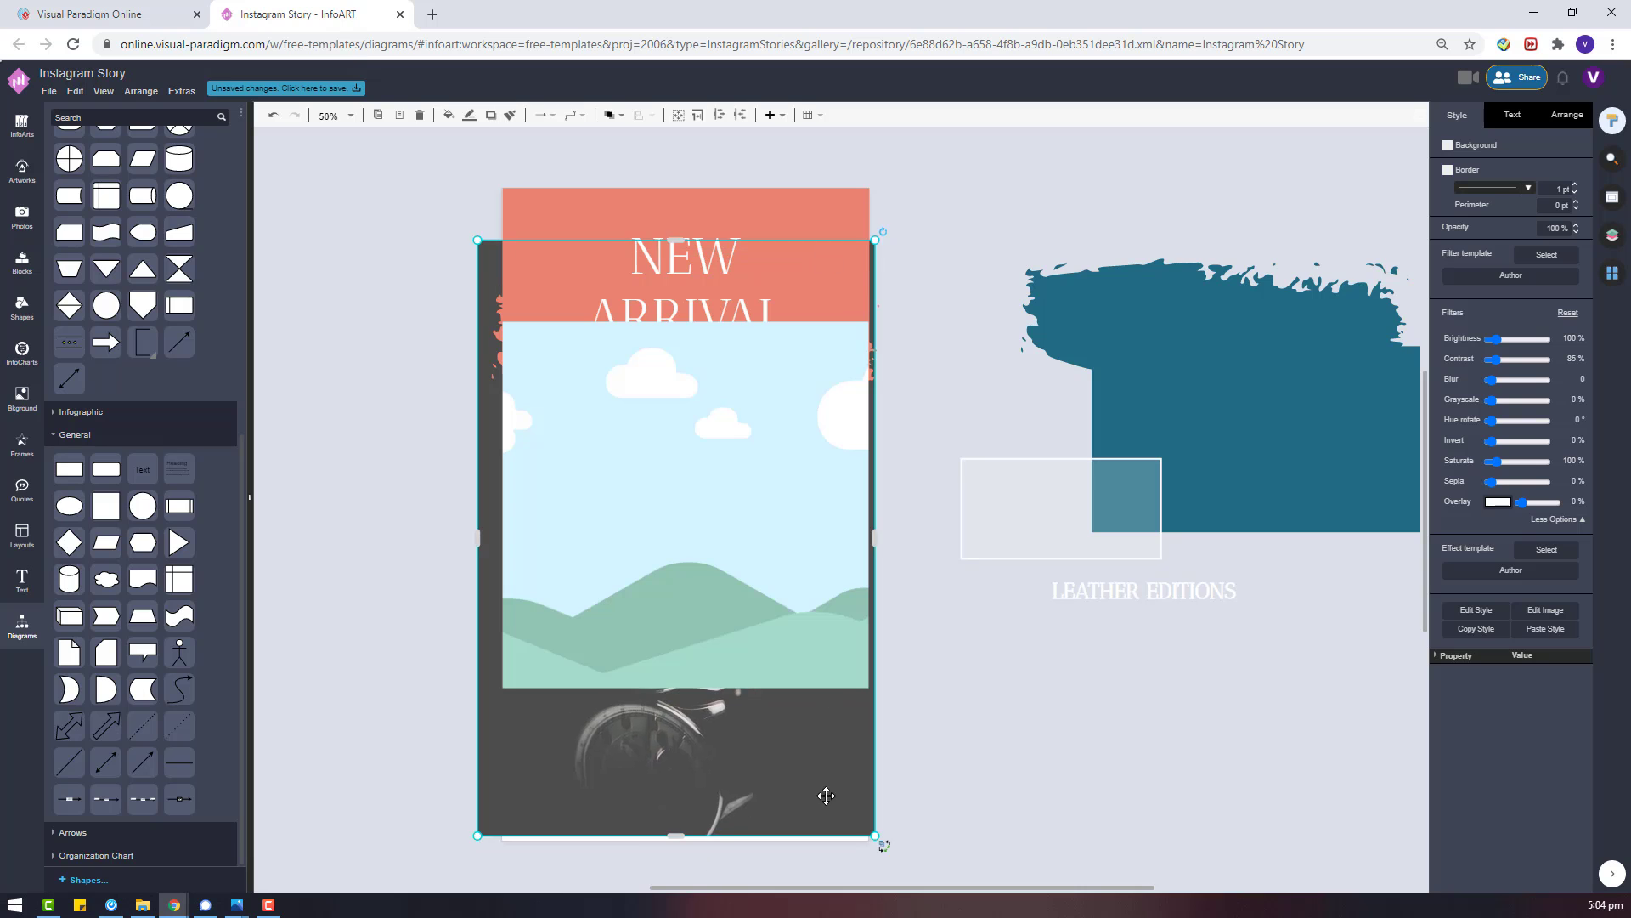
{"action": "left_click_drag", "start_coordinate": [826, 794], "coordinate": [830, 802]}
{"action": "left_click_drag", "start_coordinate": [757, 566], "coordinate": [668, 536]}
{"action": "left_click", "coordinate": [22, 215]}
{"action": "key", "text": "Delete"}
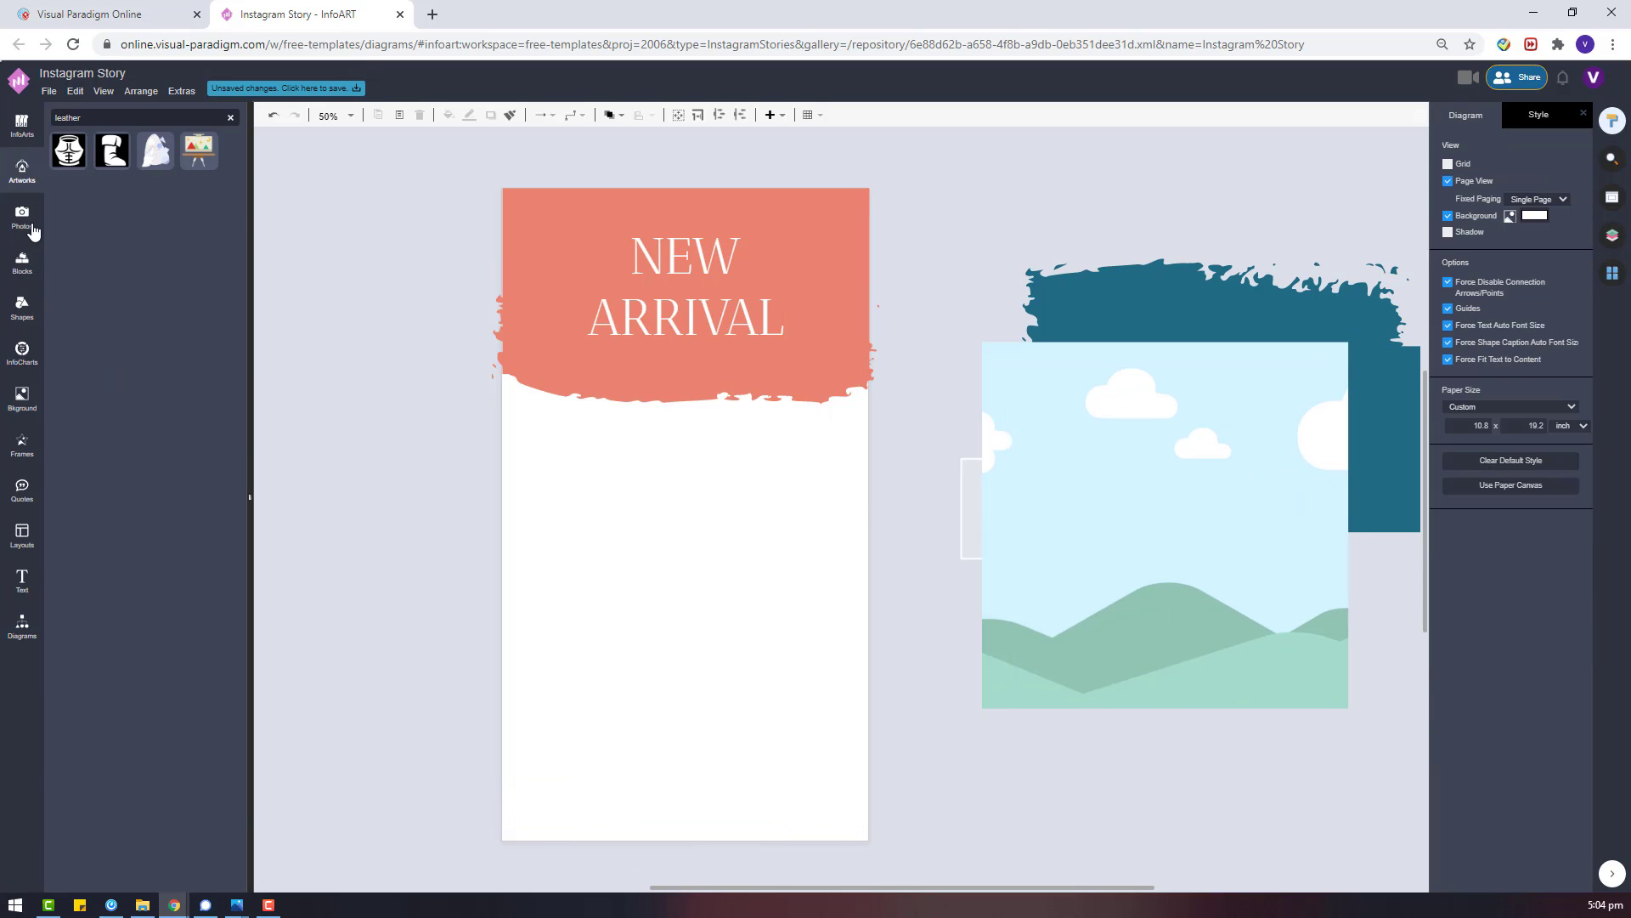
Try the dark-jacket watch photo and the smartwatch photo as the full-page background.
{"action": "mouse_move", "coordinate": [188, 384]}
{"action": "left_click_drag", "start_coordinate": [189, 384], "coordinate": [677, 507]}
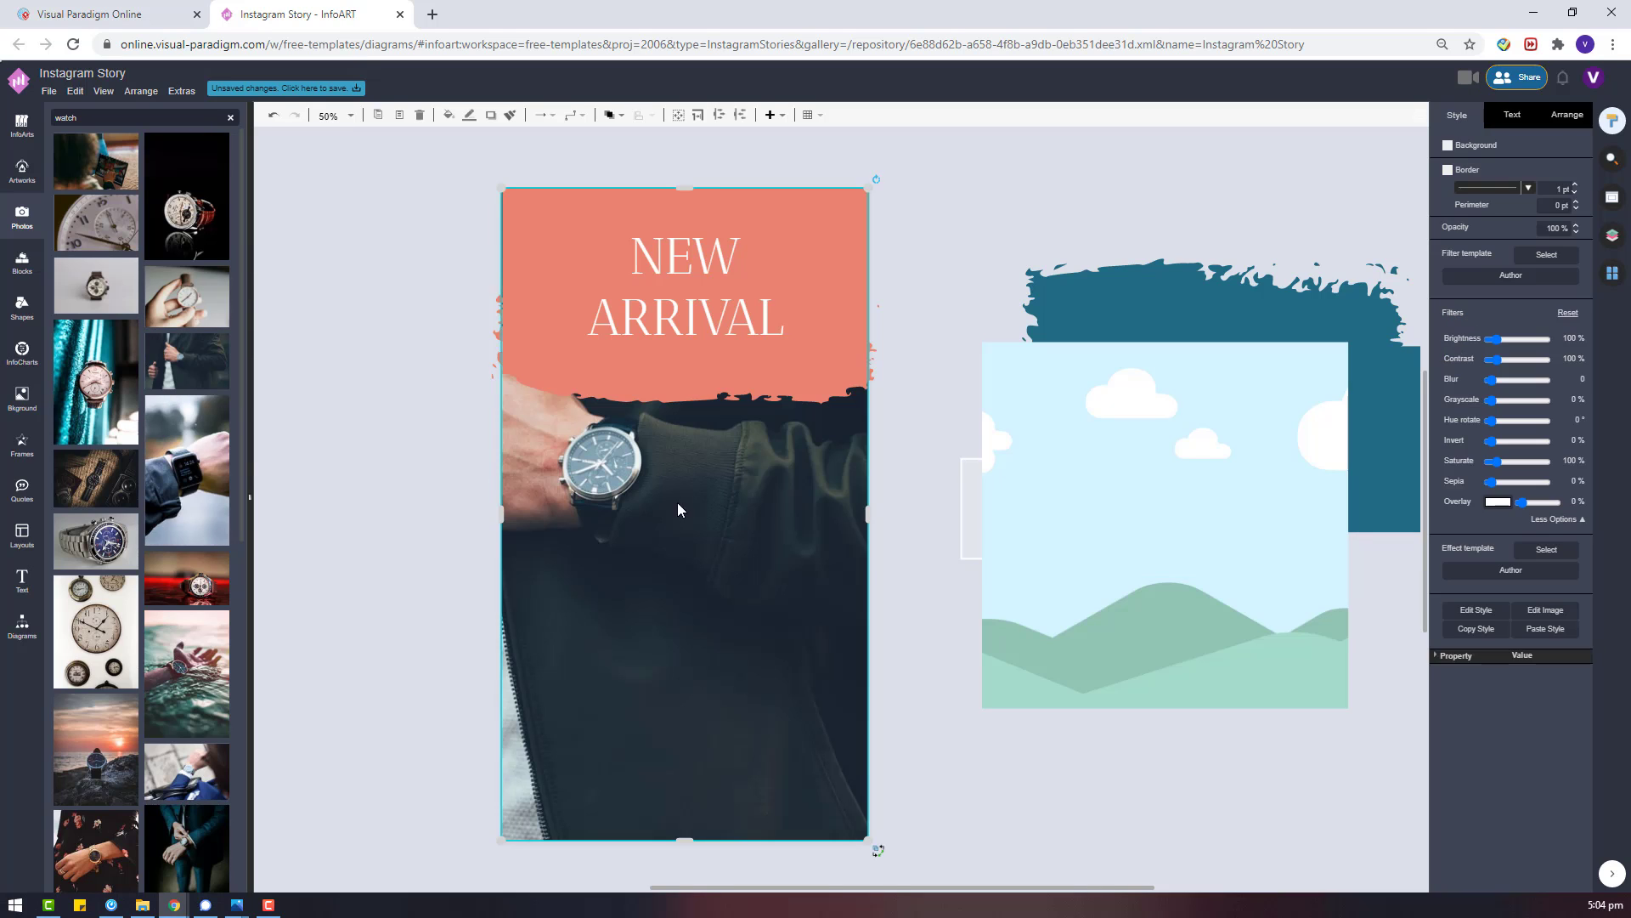
{"action": "left_click_drag", "start_coordinate": [186, 470], "coordinate": [529, 571]}
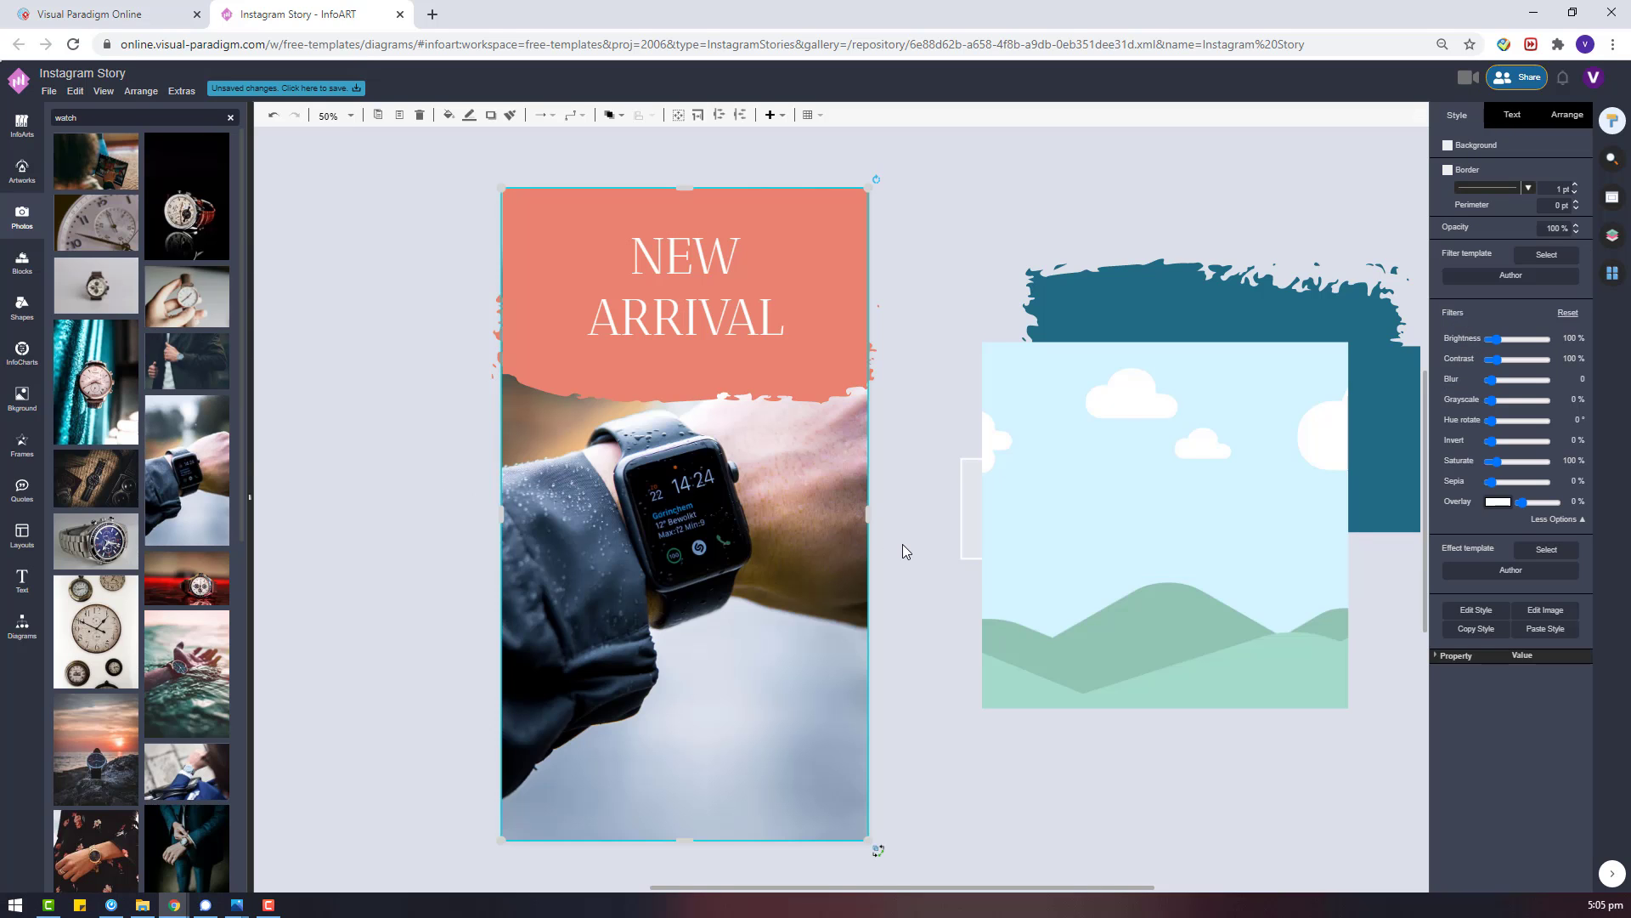
{"action": "left_click", "coordinate": [902, 544]}
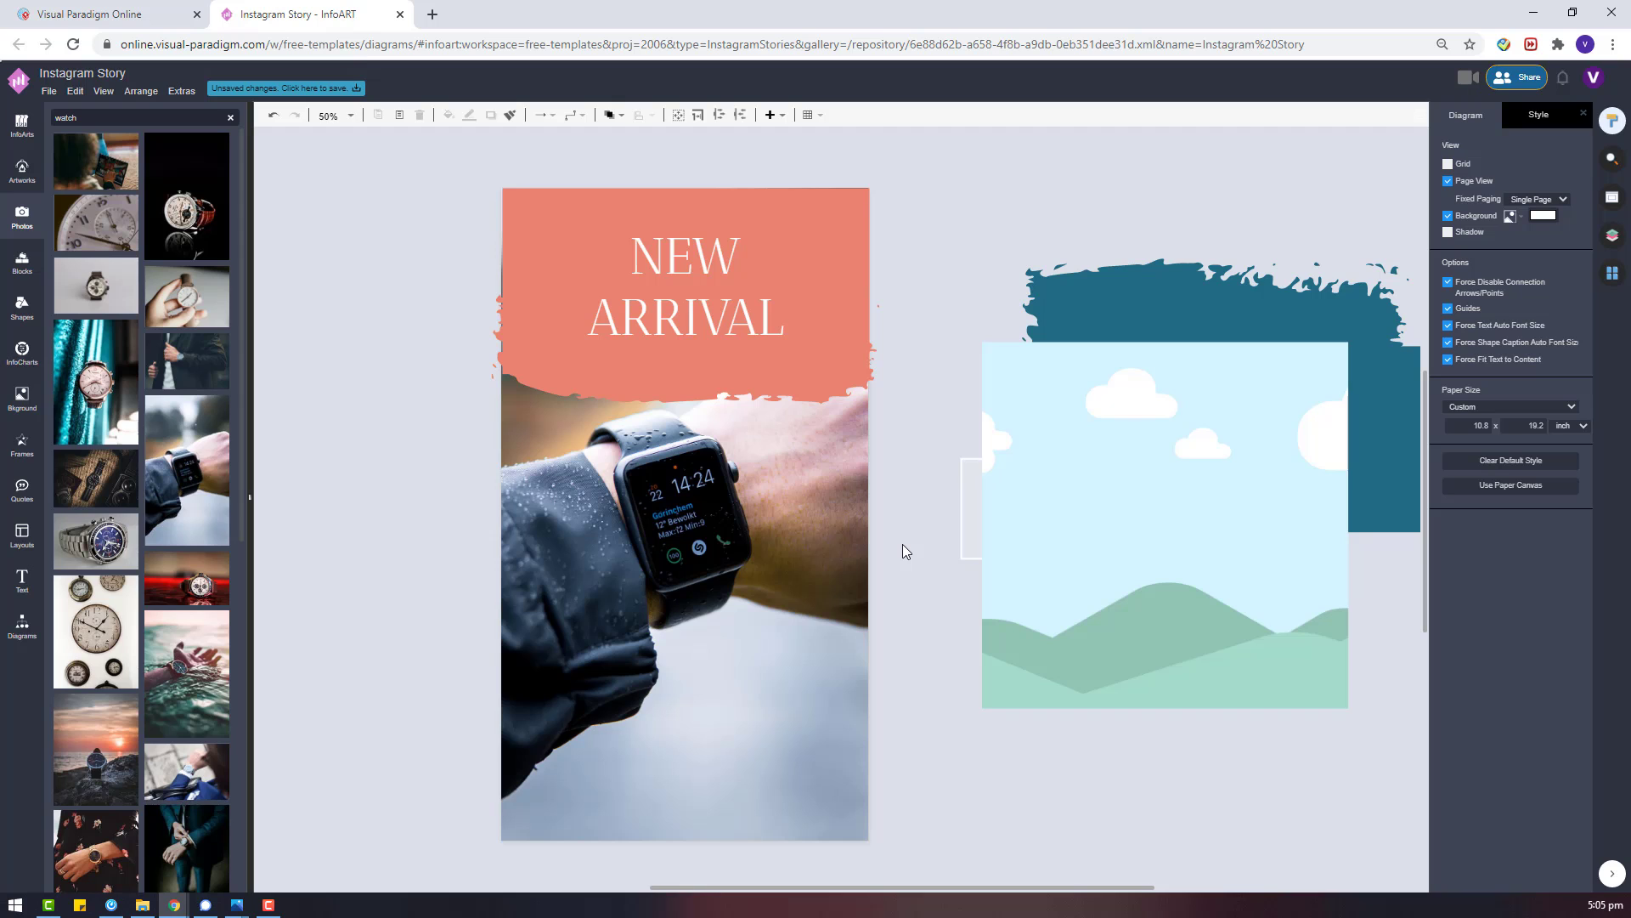
{"action": "key", "text": "ctrl+z"}
Try the photo of the gold watch against a floral dress as the full-page background.
{"action": "mouse_move", "coordinate": [206, 374]}
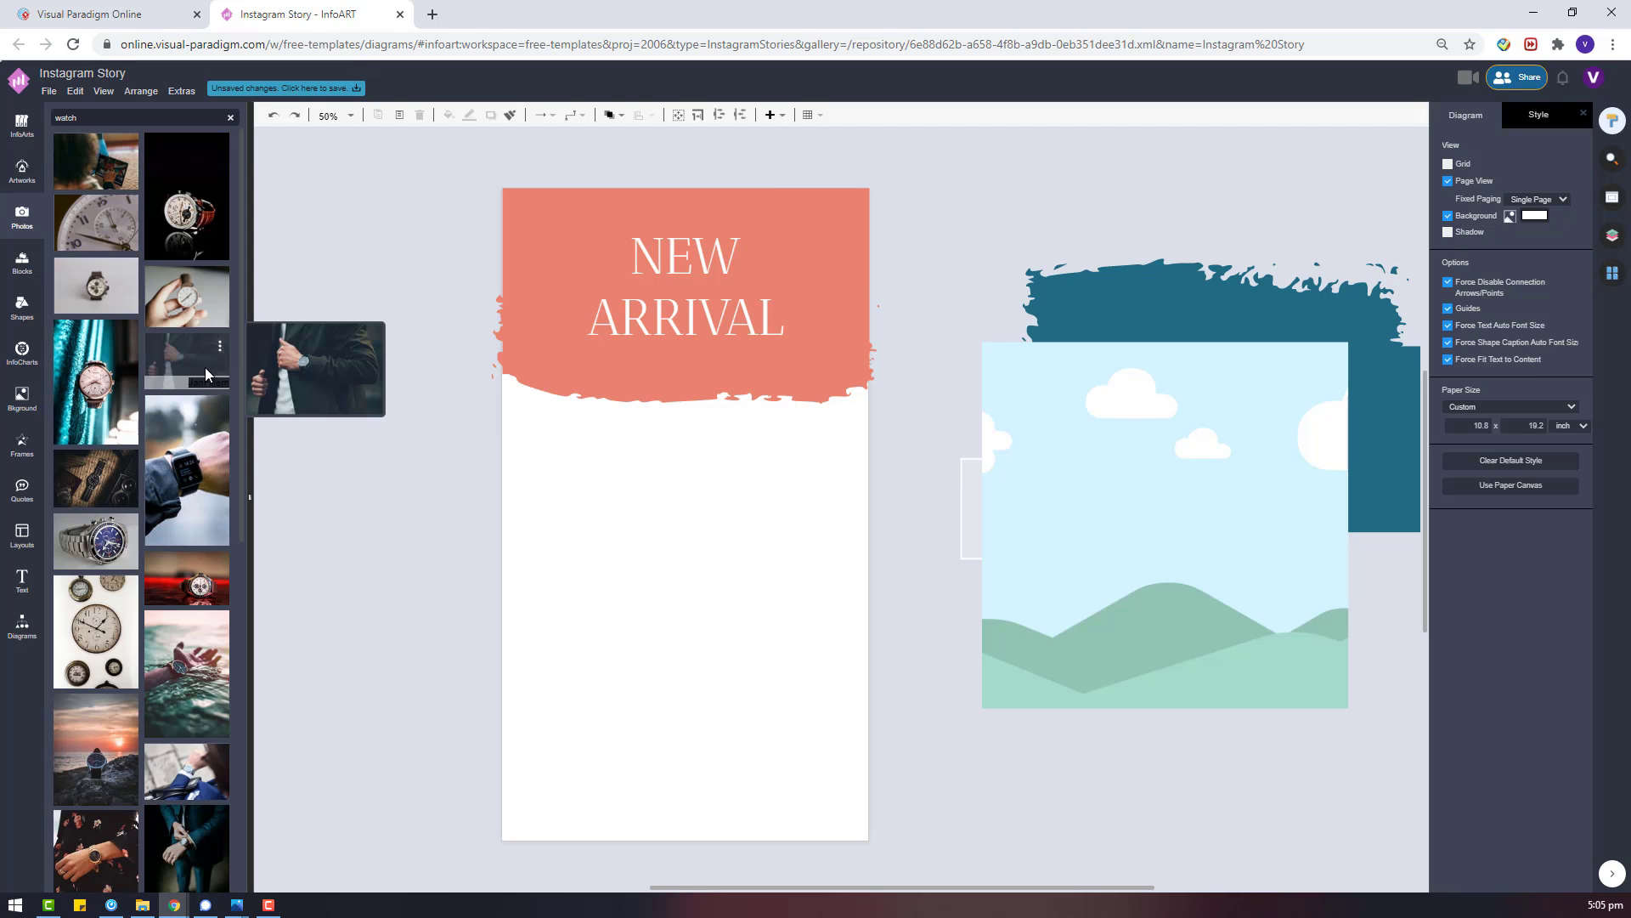
{"action": "scroll", "coordinate": [202, 461], "scroll_direction": "down", "scroll_amount": 1}
{"action": "left_click_drag", "start_coordinate": [100, 772], "coordinate": [501, 430]}
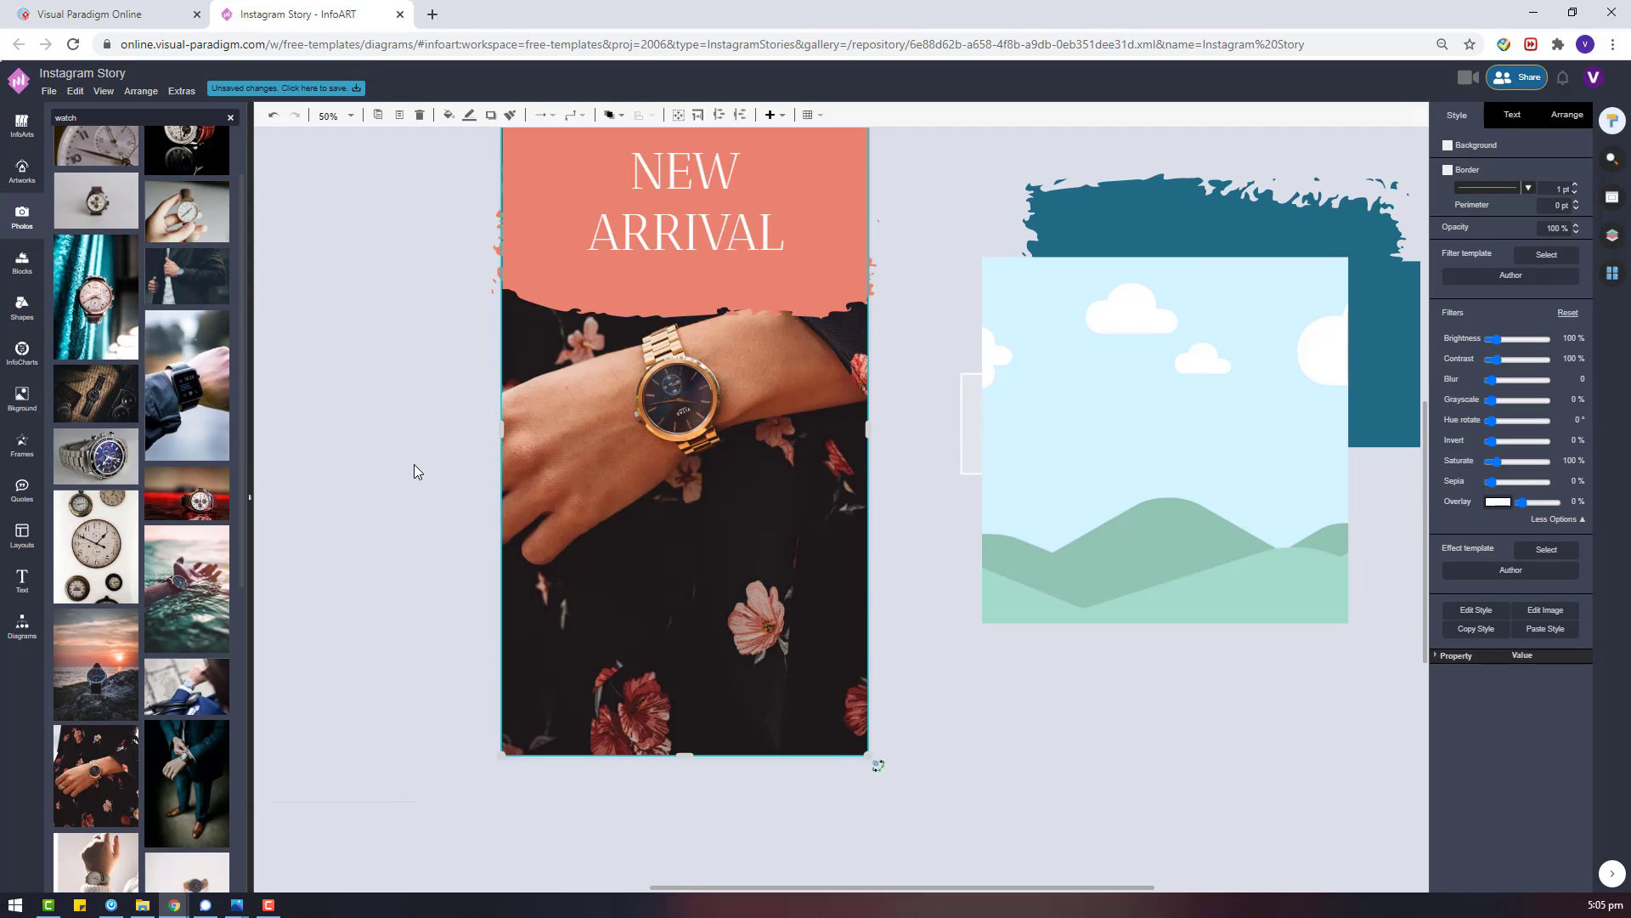
{"action": "left_click", "coordinate": [415, 472]}
{"action": "key", "text": "super"}
{"action": "key", "text": "super"}
{"action": "key", "text": "ctrl+z"}
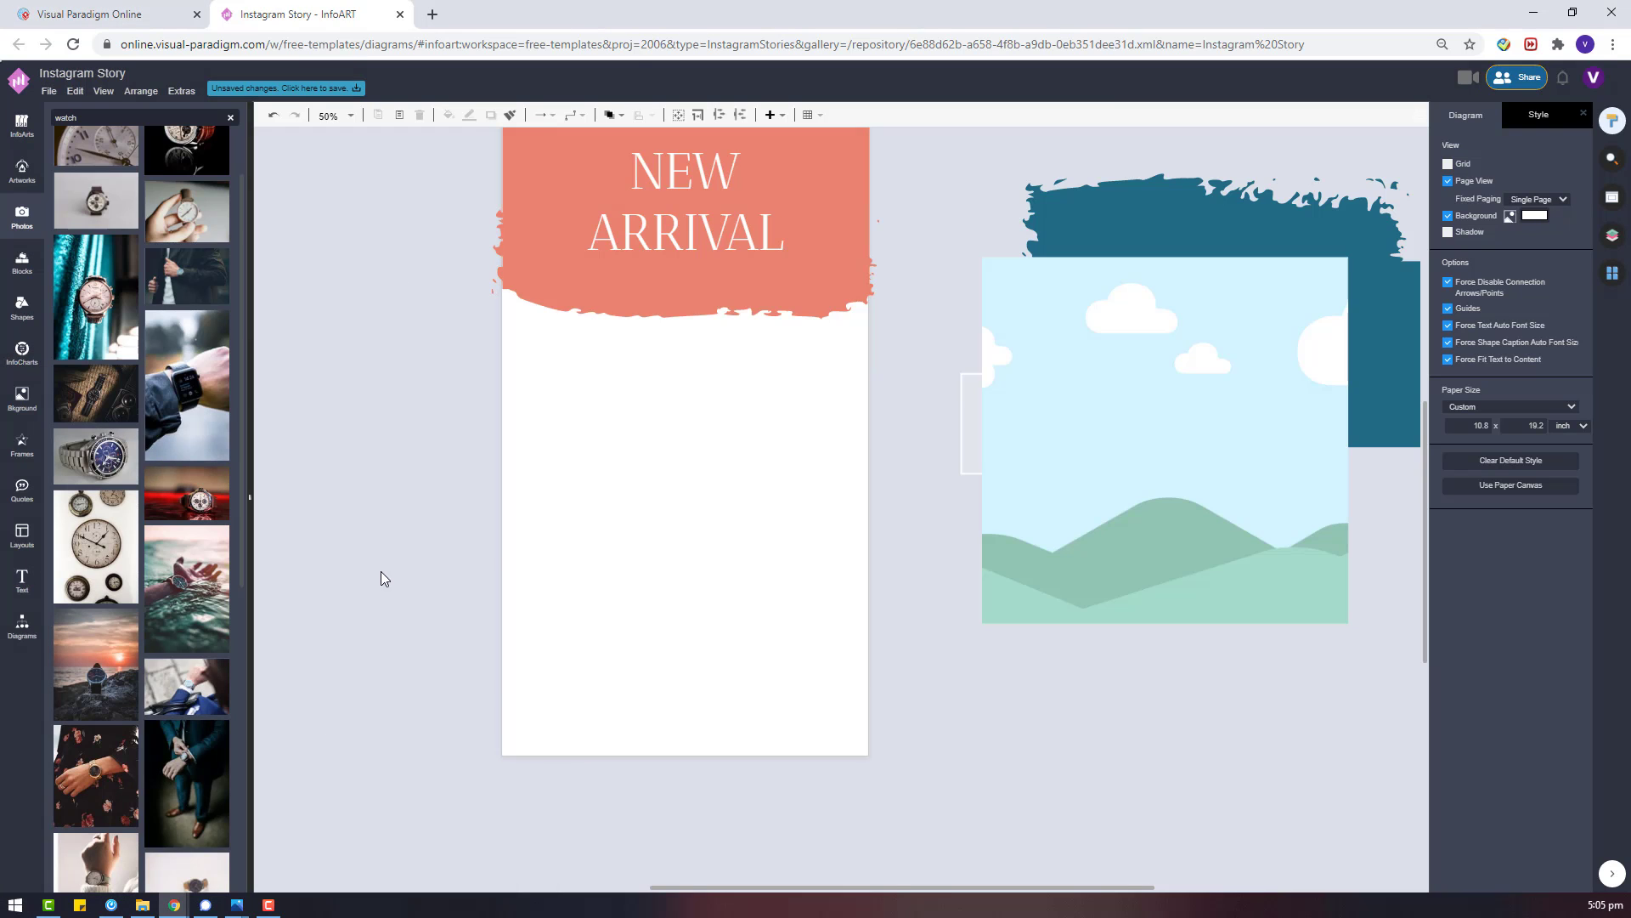
Move the placeholder frame back onto the page and stretch it from behind the heading area down to the page's bottom edge.
{"action": "left_click", "coordinate": [22, 443]}
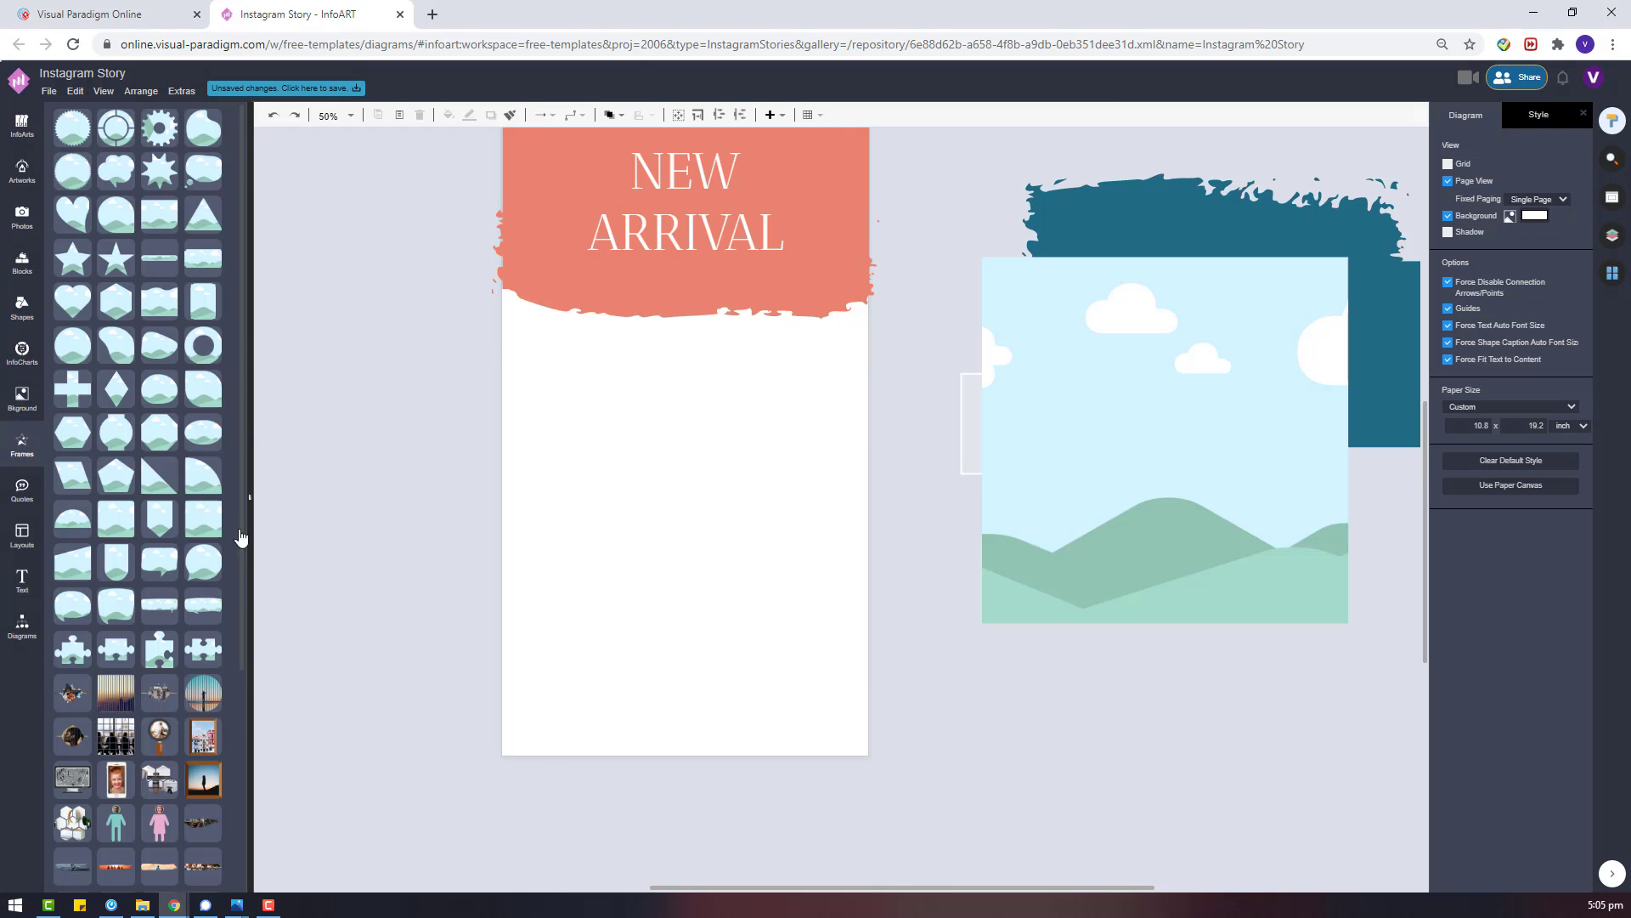
{"action": "left_click_drag", "start_coordinate": [504, 253], "coordinate": [503, 243]}
{"action": "key", "text": "Delete"}
{"action": "left_click_drag", "start_coordinate": [1300, 452], "coordinate": [824, 457]}
{"action": "left_click_drag", "start_coordinate": [684, 629], "coordinate": [684, 755]}
{"action": "mouse_move", "coordinate": [729, 631]}
{"action": "left_mouse_down"}
{"action": "mouse_move", "coordinate": [732, 598]}
{"action": "mouse_move", "coordinate": [729, 637]}
{"action": "left_mouse_up"}
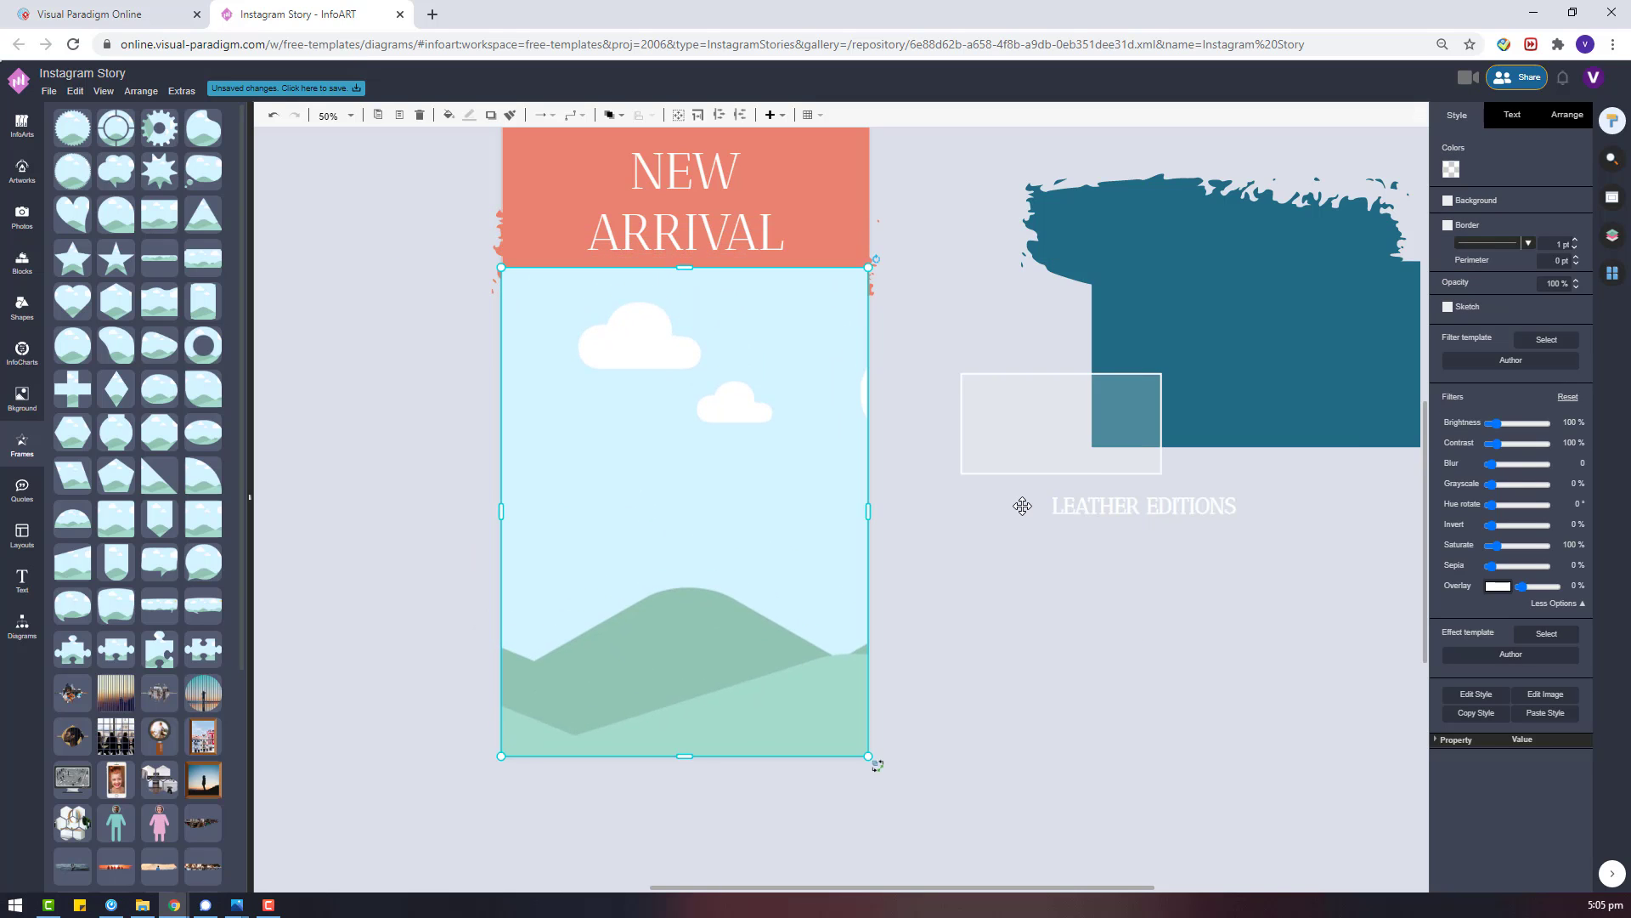
{"action": "left_click_drag", "start_coordinate": [684, 266], "coordinate": [684, 232]}
Insert the photo of the man in a dark jacket wearing a watch and enlarge it over the frame.
{"action": "left_click", "coordinate": [13, 216]}
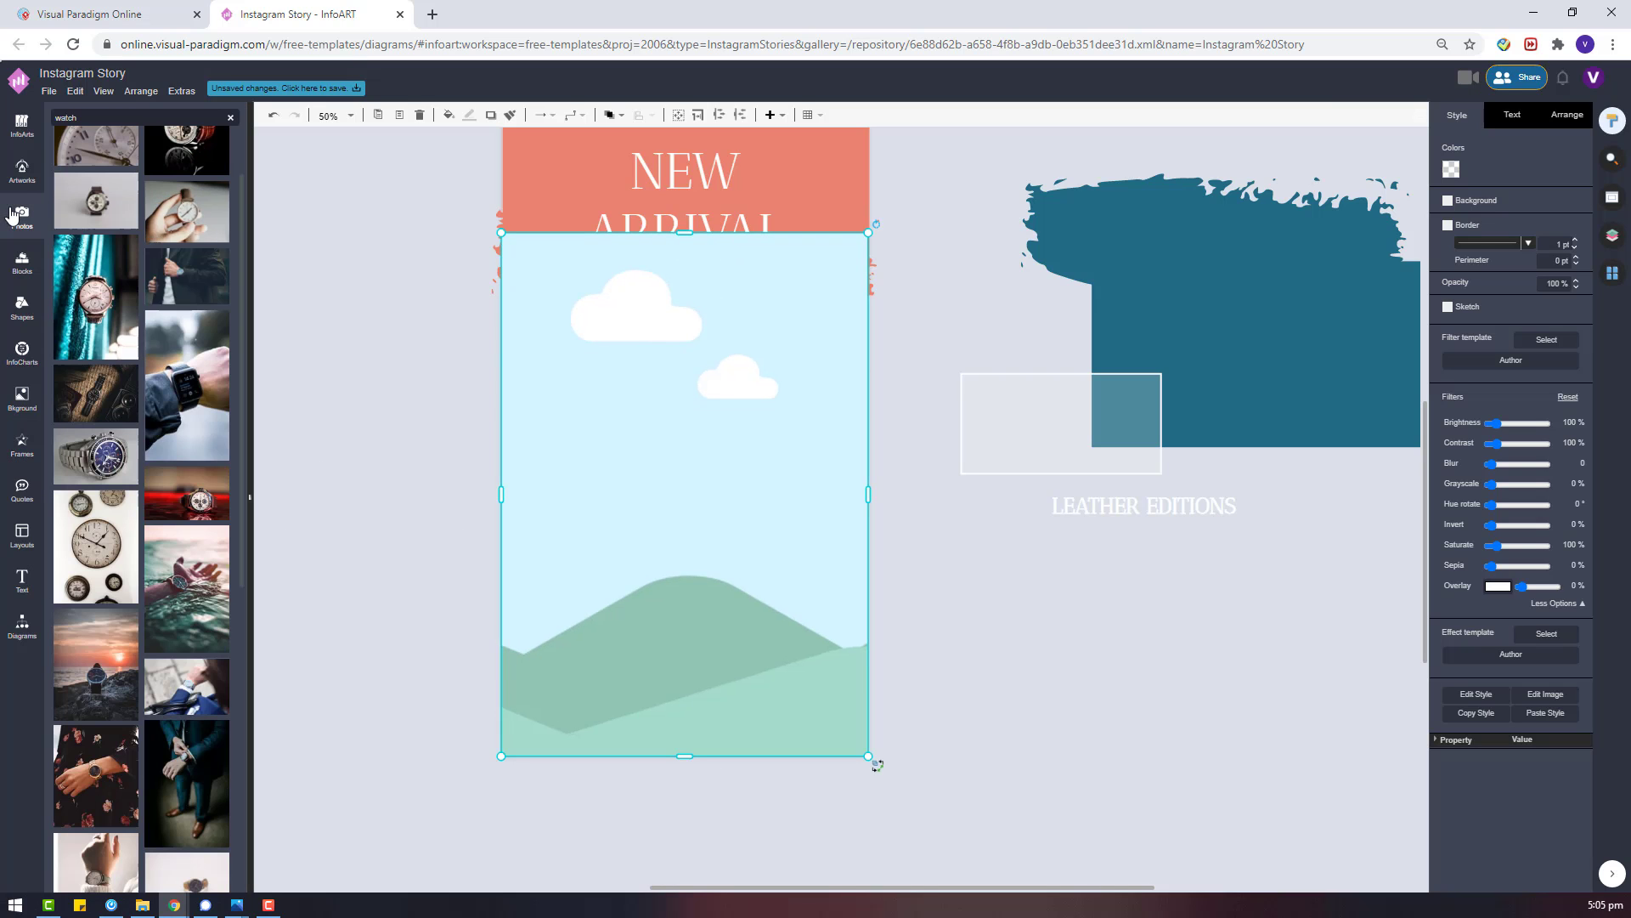
{"action": "left_click_drag", "start_coordinate": [186, 276], "coordinate": [879, 796]}
{"action": "left_click_drag", "start_coordinate": [648, 567], "coordinate": [743, 426]}
{"action": "scroll", "coordinate": [711, 431], "scroll_direction": "down", "scroll_amount": 2}
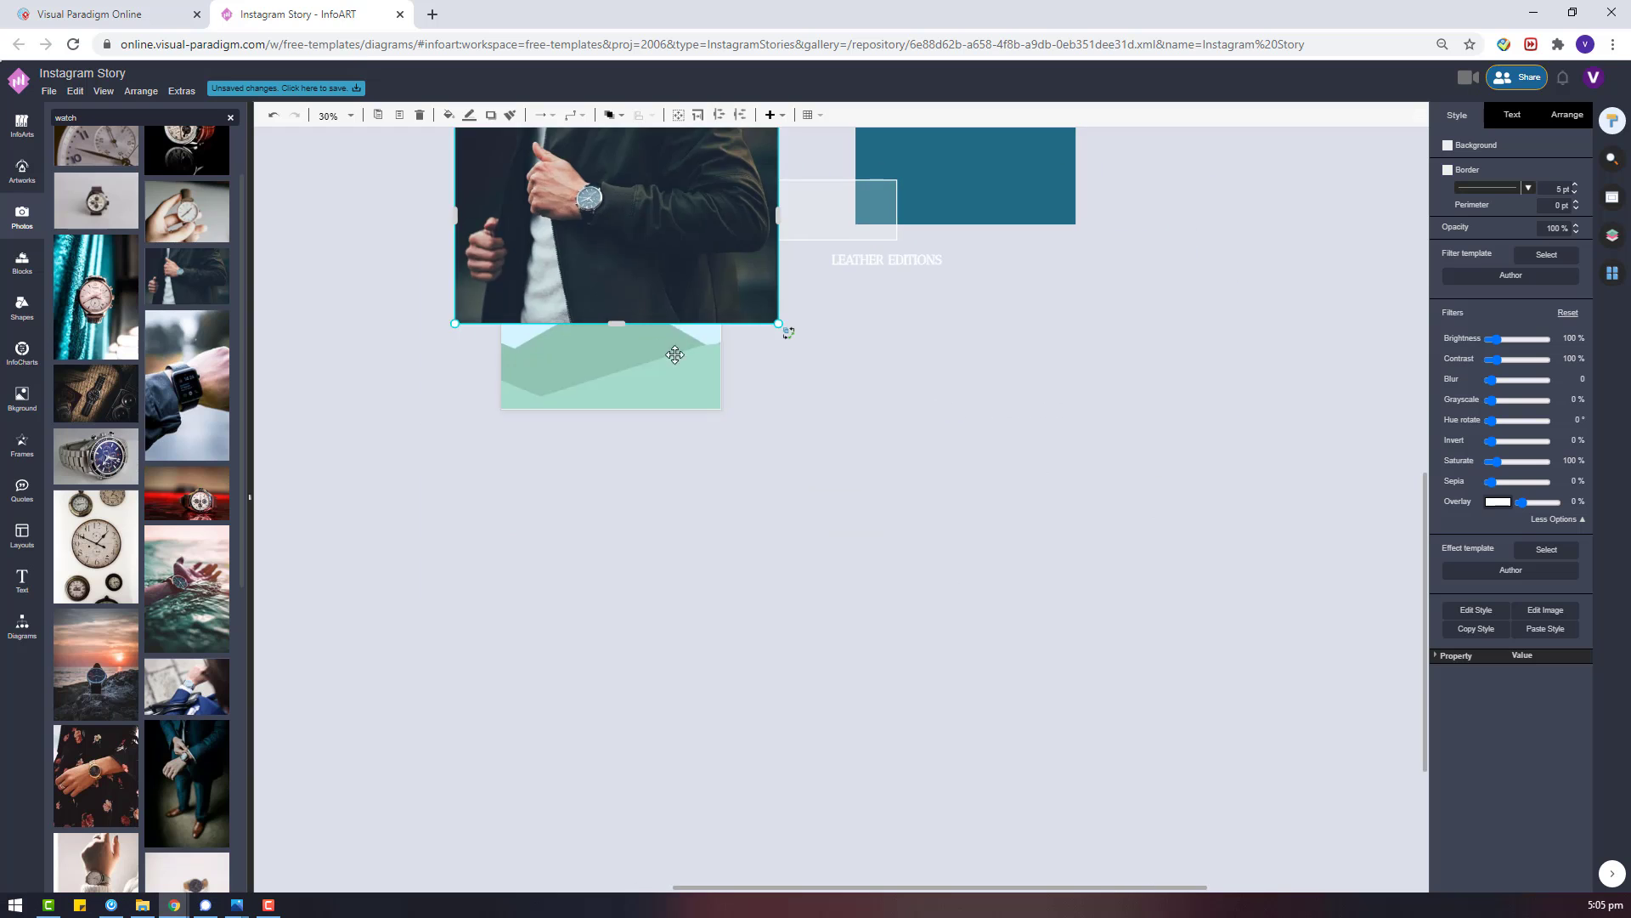
{"action": "scroll", "coordinate": [674, 354], "scroll_direction": "up", "scroll_amount": 3}
{"action": "left_click_drag", "start_coordinate": [648, 459], "coordinate": [688, 554]}
{"action": "left_click_drag", "start_coordinate": [821, 448], "coordinate": [976, 343]}
{"action": "left_click_drag", "start_coordinate": [807, 546], "coordinate": [772, 549]}
Send the dark-jacket photo to the back, behind the placeholder frame.
{"action": "right_click", "coordinate": [803, 526]}
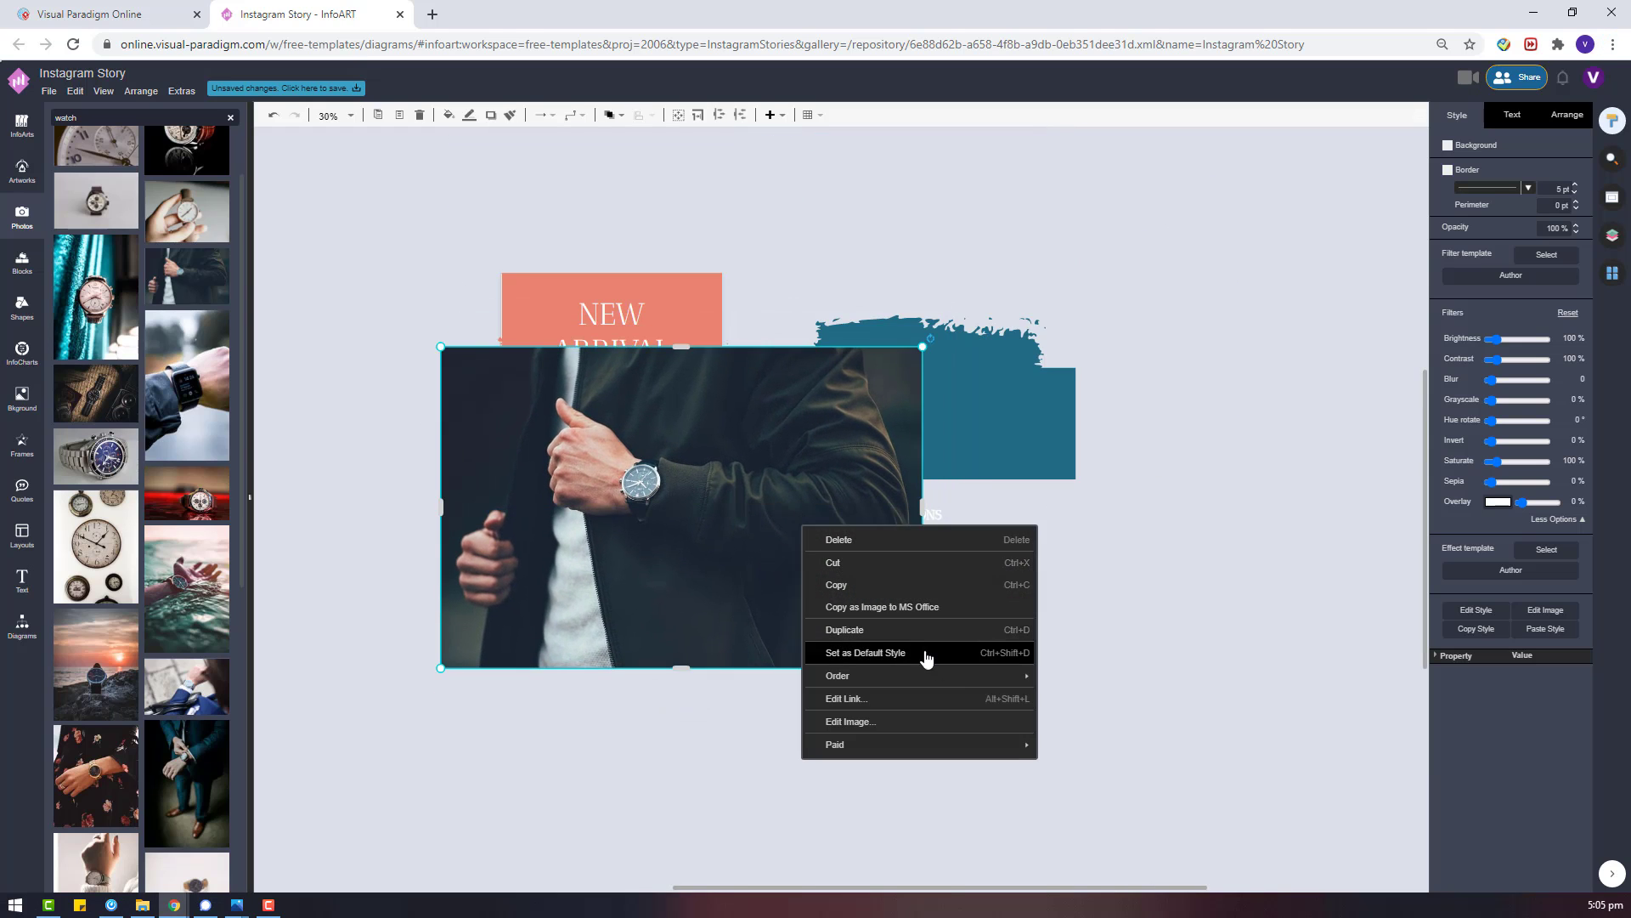
{"action": "mouse_move", "coordinate": [935, 675]}
{"action": "left_click", "coordinate": [1093, 698]}
Try cropping the dark-jacket photo with the placeholder frame.
{"action": "left_click", "coordinate": [819, 583]}
{"action": "right_click", "coordinate": [828, 582]}
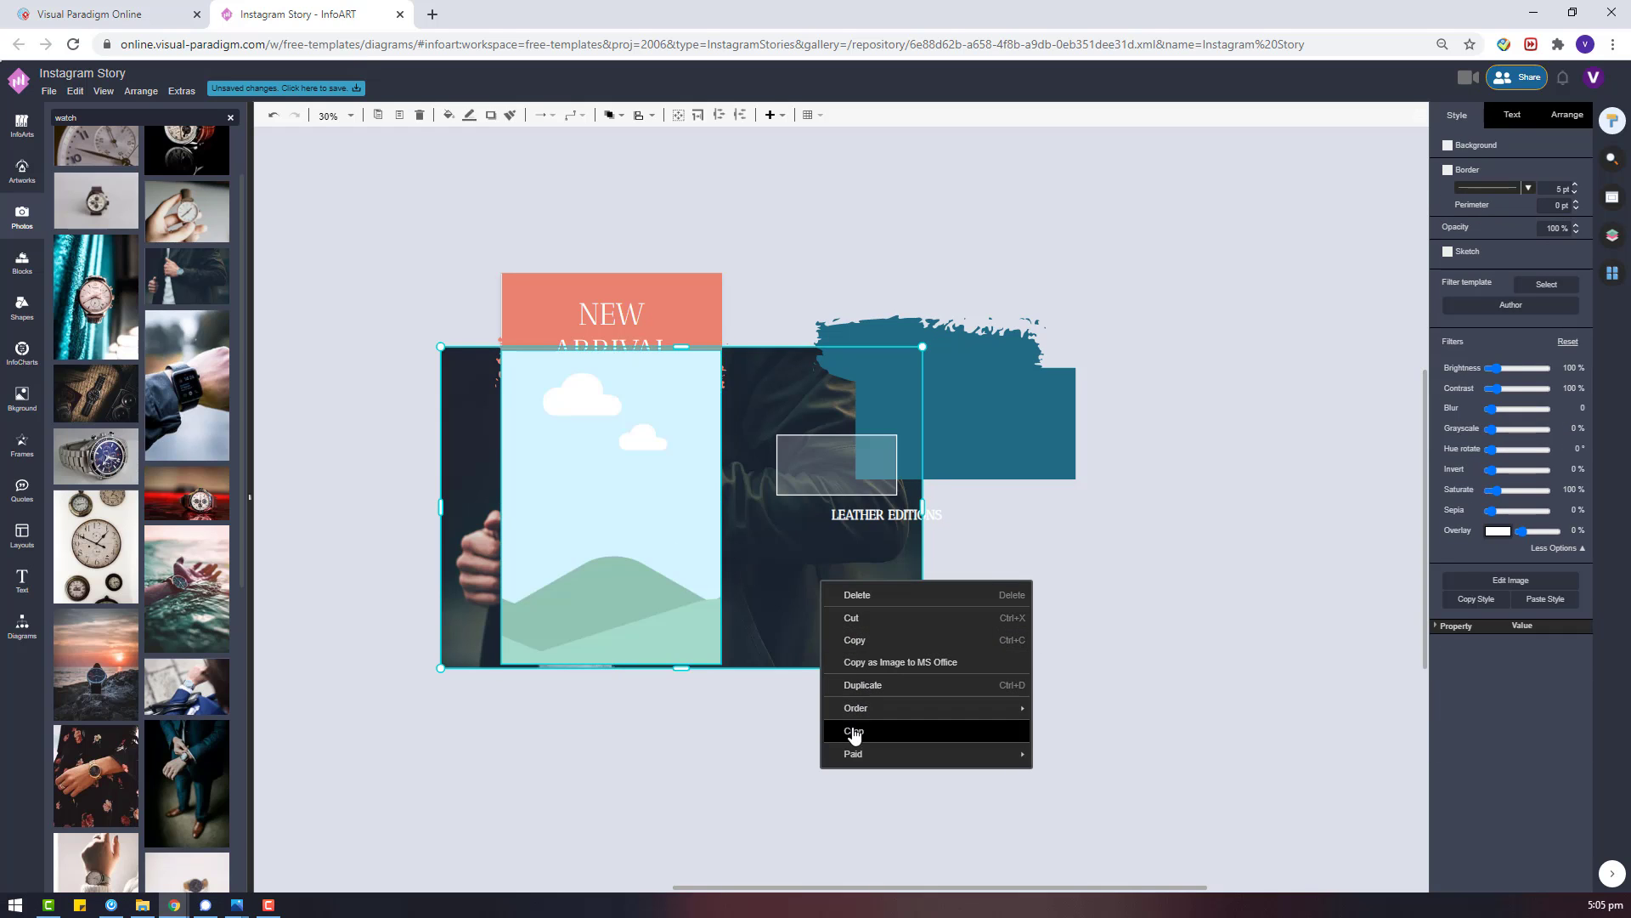
{"action": "left_click", "coordinate": [850, 729]}
{"action": "key", "text": "ctrl+z"}
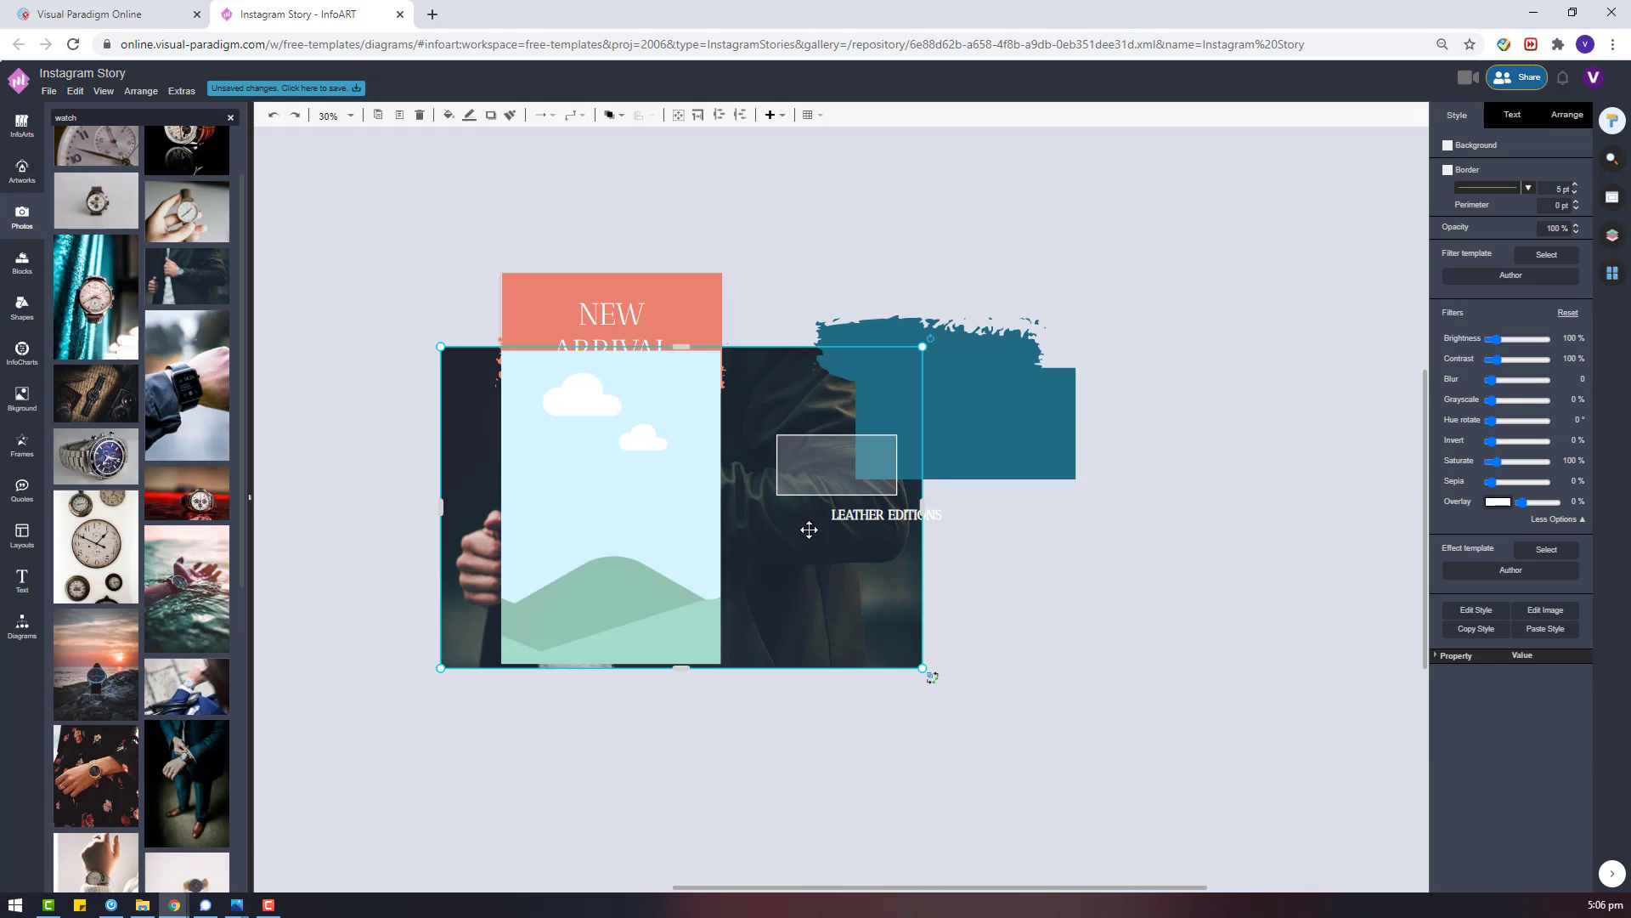
Enlarge and shift the dark-jacket photo so the watch sits behind the frame, and crop it to the frame.
{"action": "left_click_drag", "start_coordinate": [809, 529], "coordinate": [858, 624]}
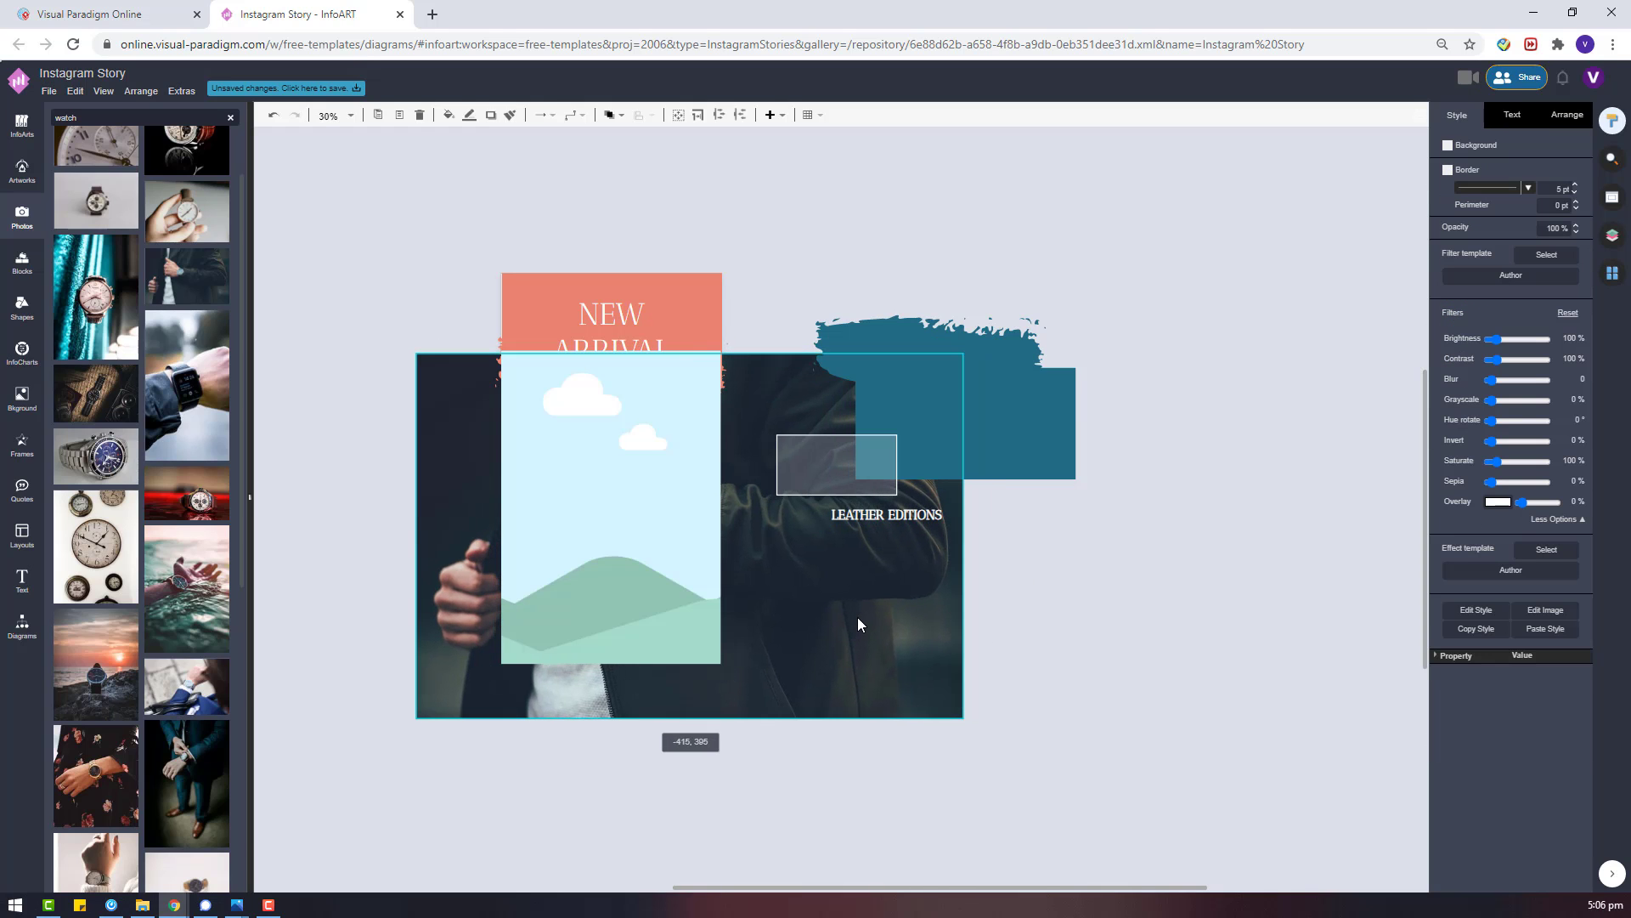
{"action": "right_click", "coordinate": [677, 569]}
{"action": "left_click", "coordinate": [752, 717]}
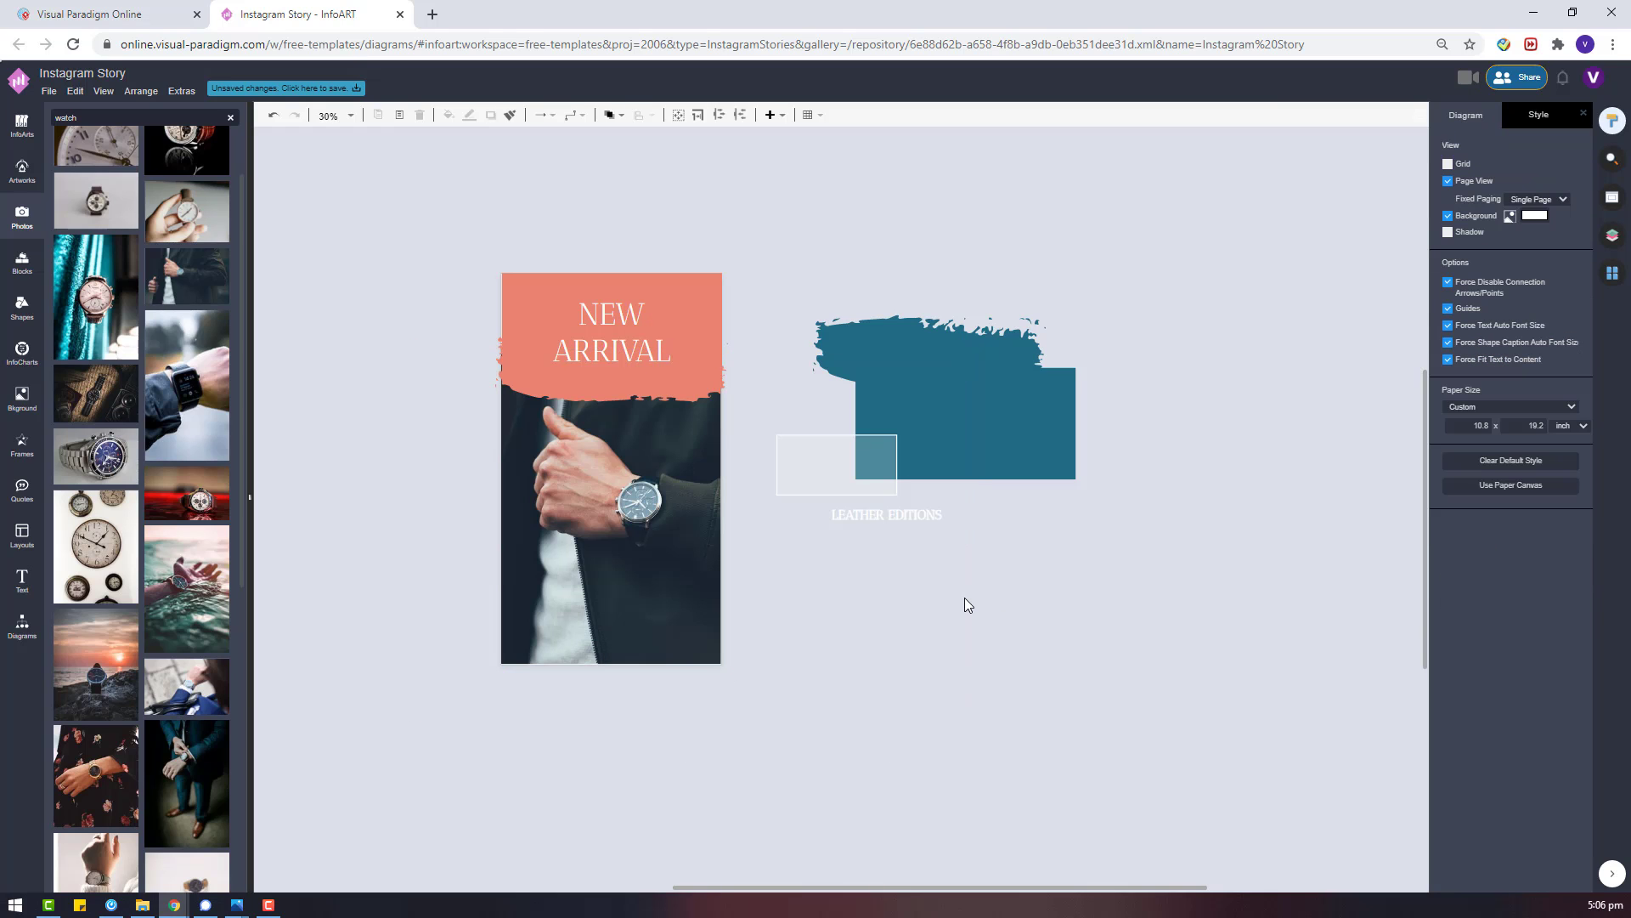
Recolour the rectangle behind the NEW ARRIVAL heading with a pale green fill.
{"action": "scroll", "coordinate": [753, 428], "scroll_direction": "up", "scroll_amount": 2}
{"action": "left_click", "coordinate": [716, 281]}
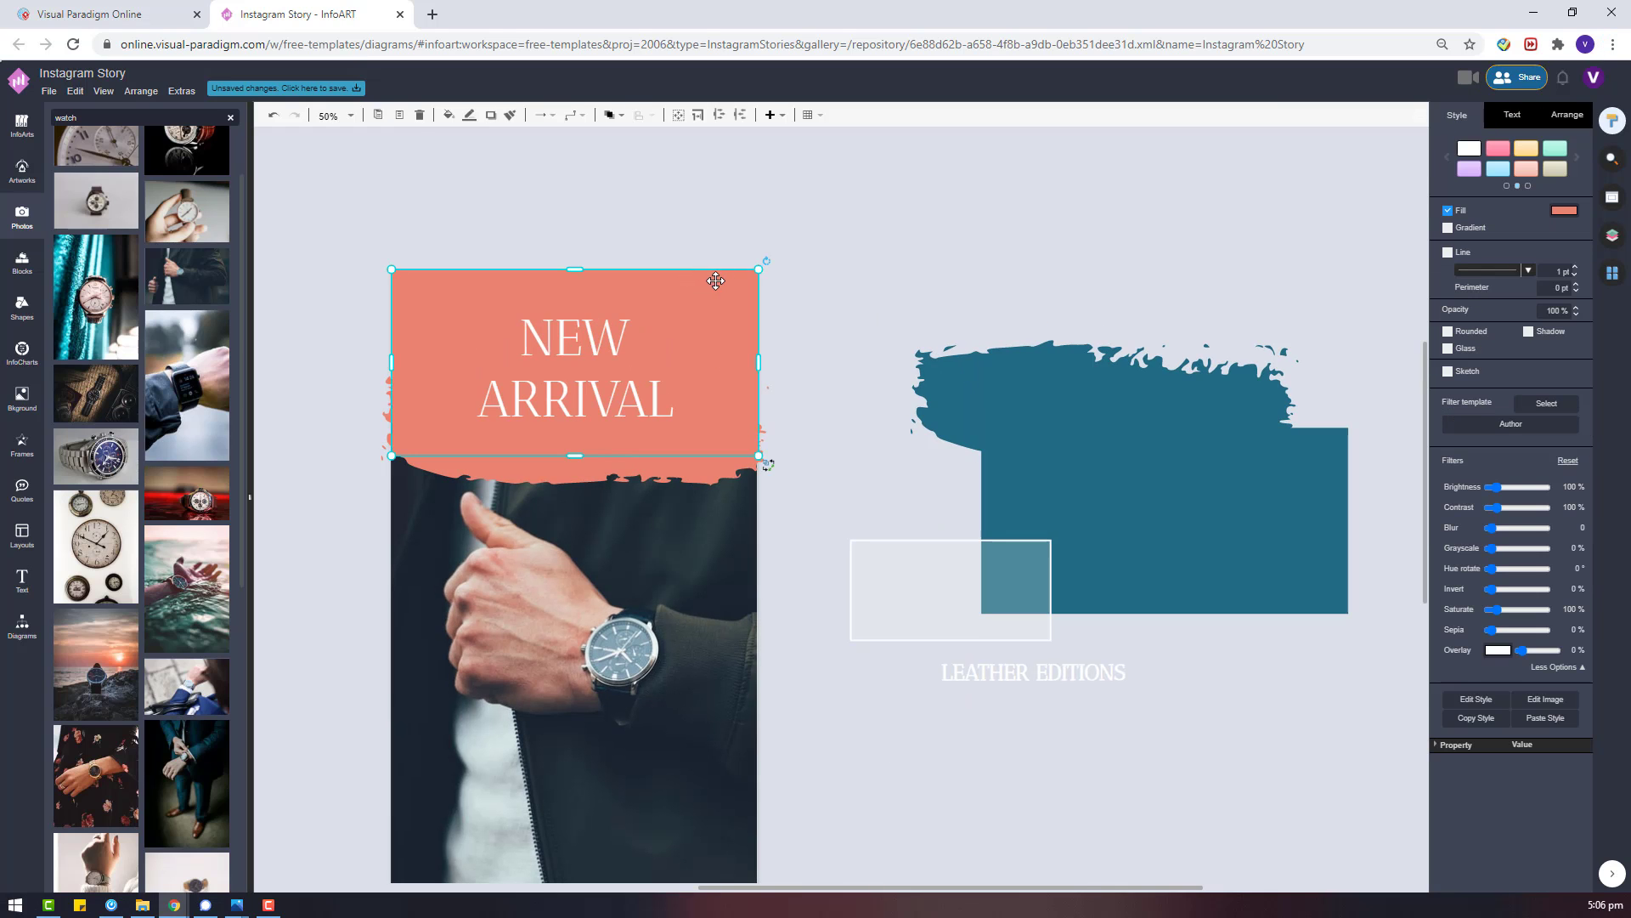
{"action": "left_click", "coordinate": [1565, 212]}
{"action": "left_click", "coordinate": [1491, 289]}
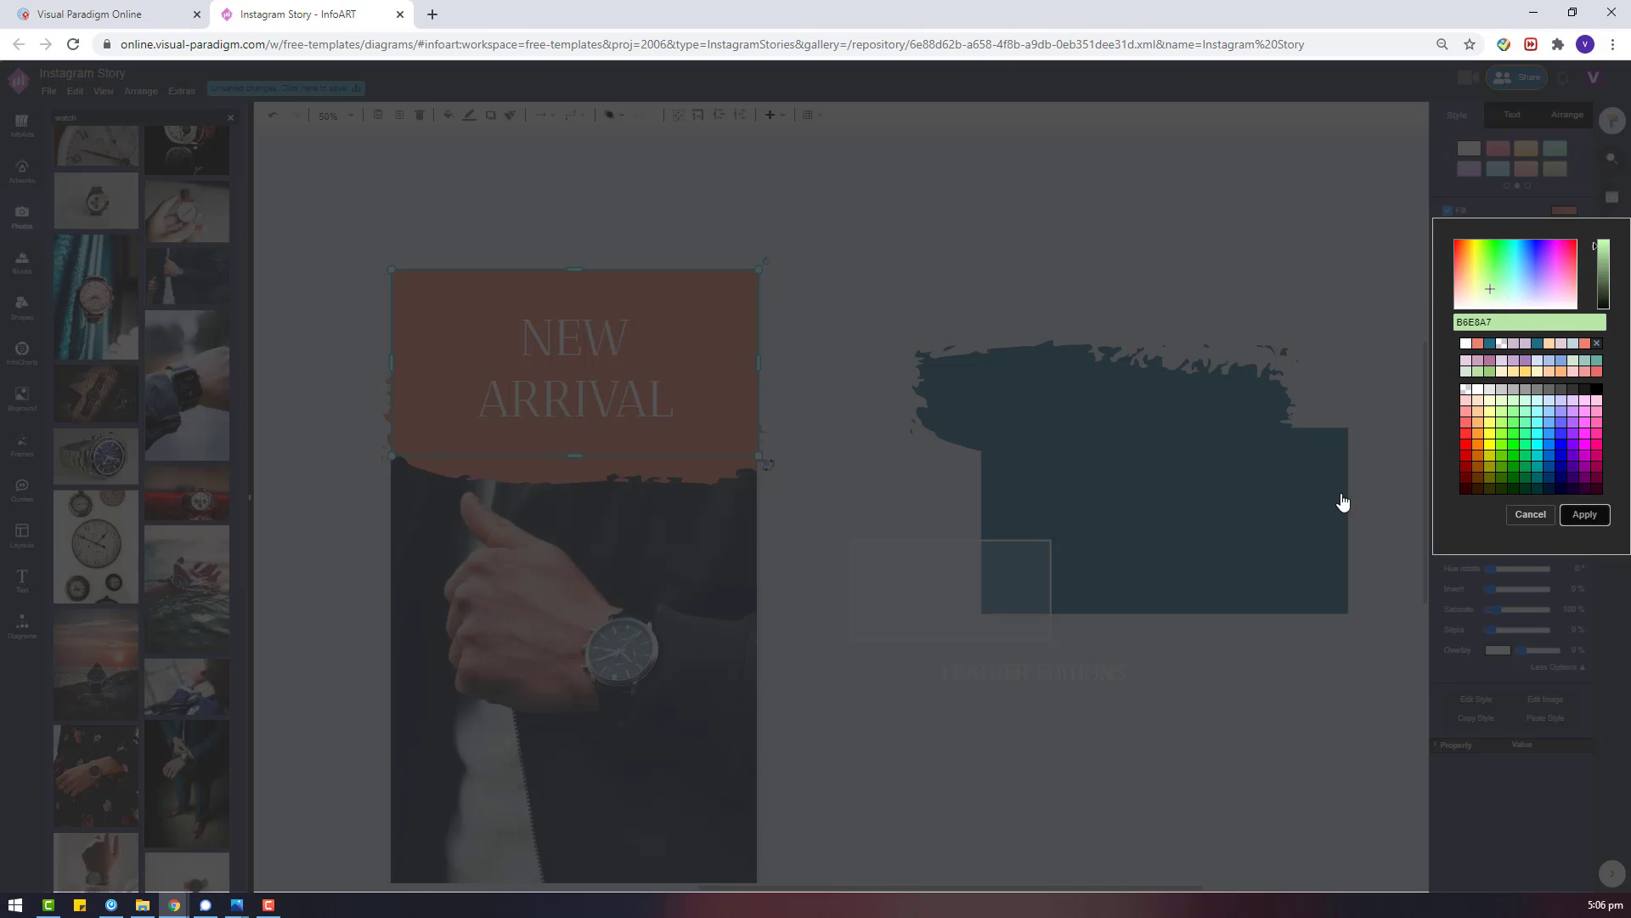
{"action": "left_click", "coordinate": [1584, 514]}
{"action": "left_click", "coordinate": [1566, 212]}
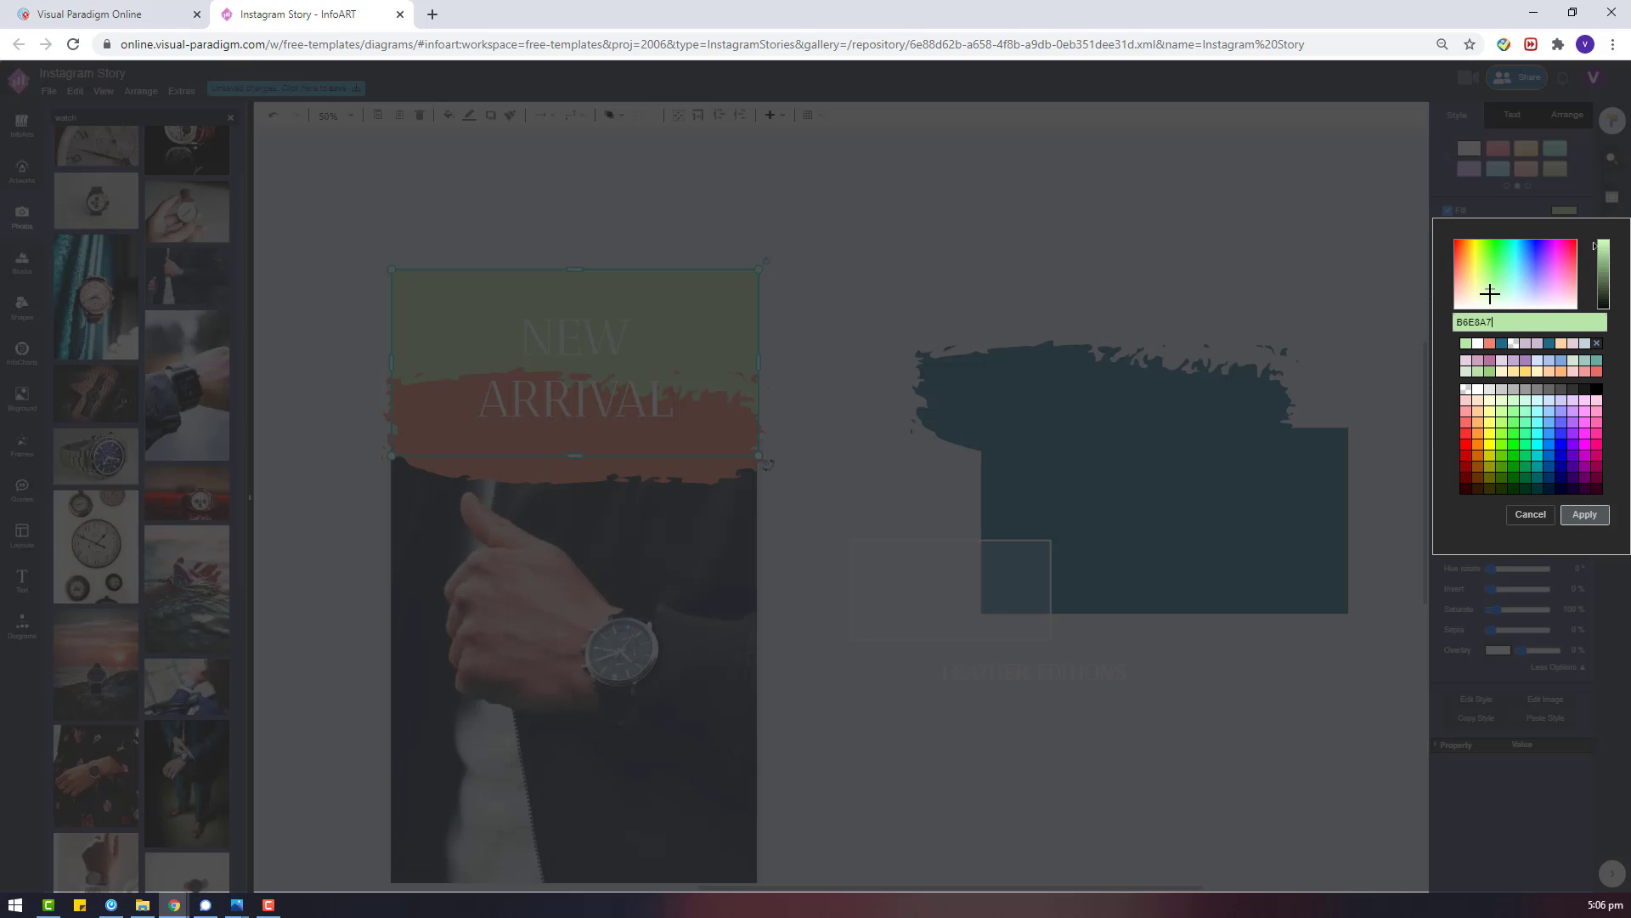
{"action": "left_click", "coordinate": [1582, 512]}
Recolour the coral brush-edged shape below the heading with the same pale green as the rectangle.
{"action": "left_click", "coordinate": [714, 472]}
{"action": "left_click", "coordinate": [1451, 168]}
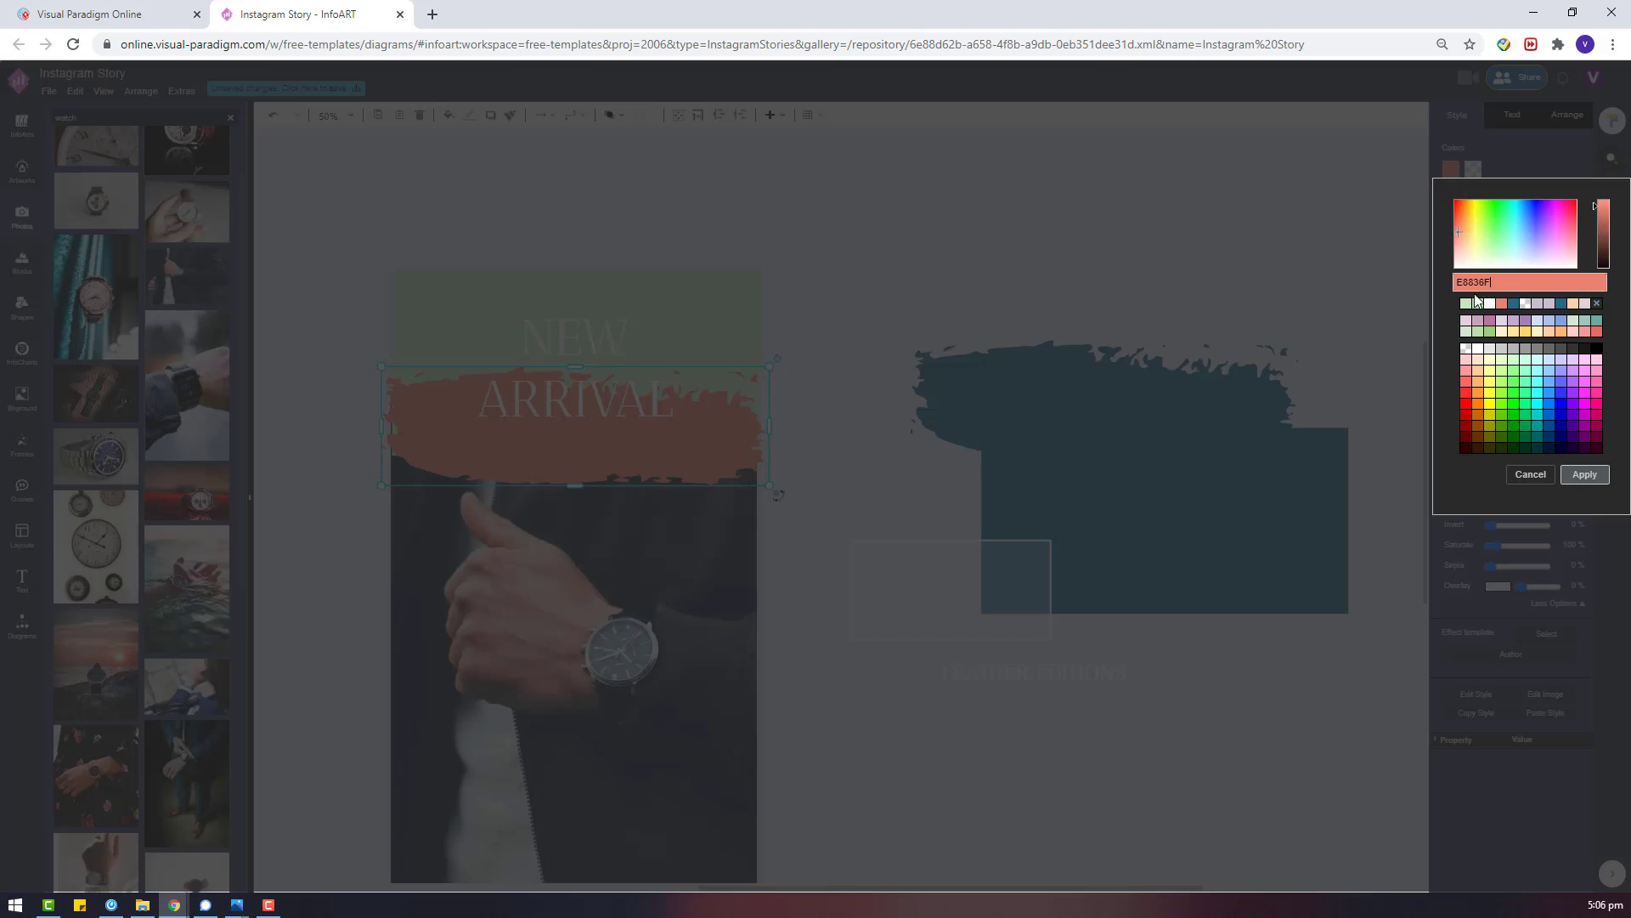
{"action": "left_click", "coordinate": [1466, 304]}
{"action": "left_click", "coordinate": [1585, 474]}
{"action": "left_click", "coordinate": [637, 389]}
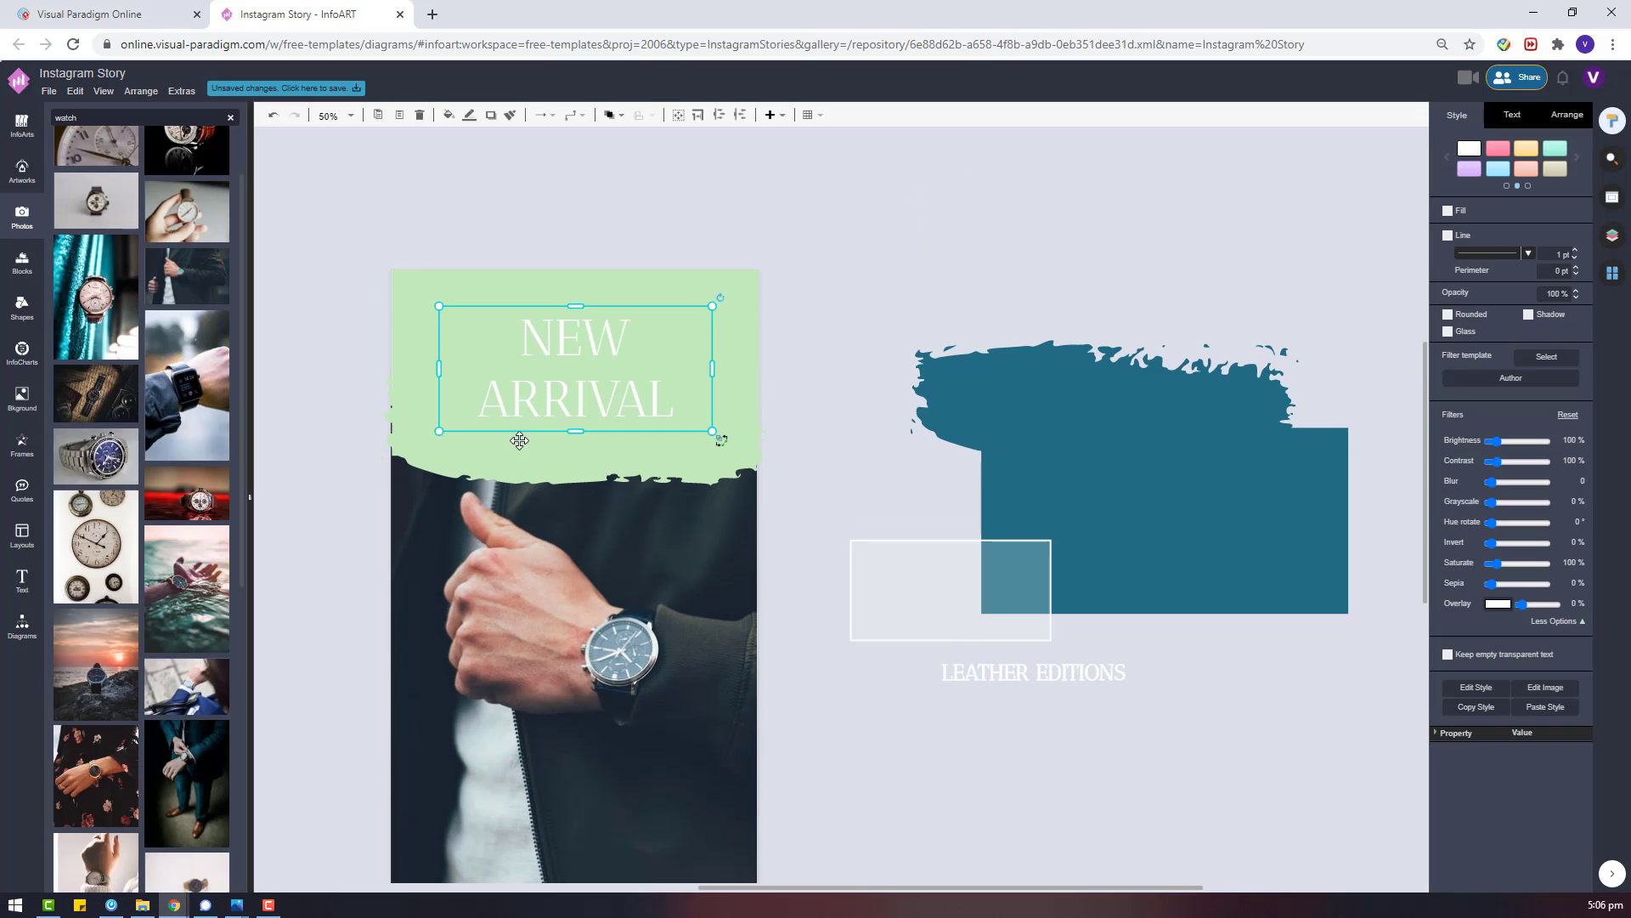
{"action": "left_click", "coordinate": [715, 295]}
{"action": "left_click", "coordinate": [1572, 116]}
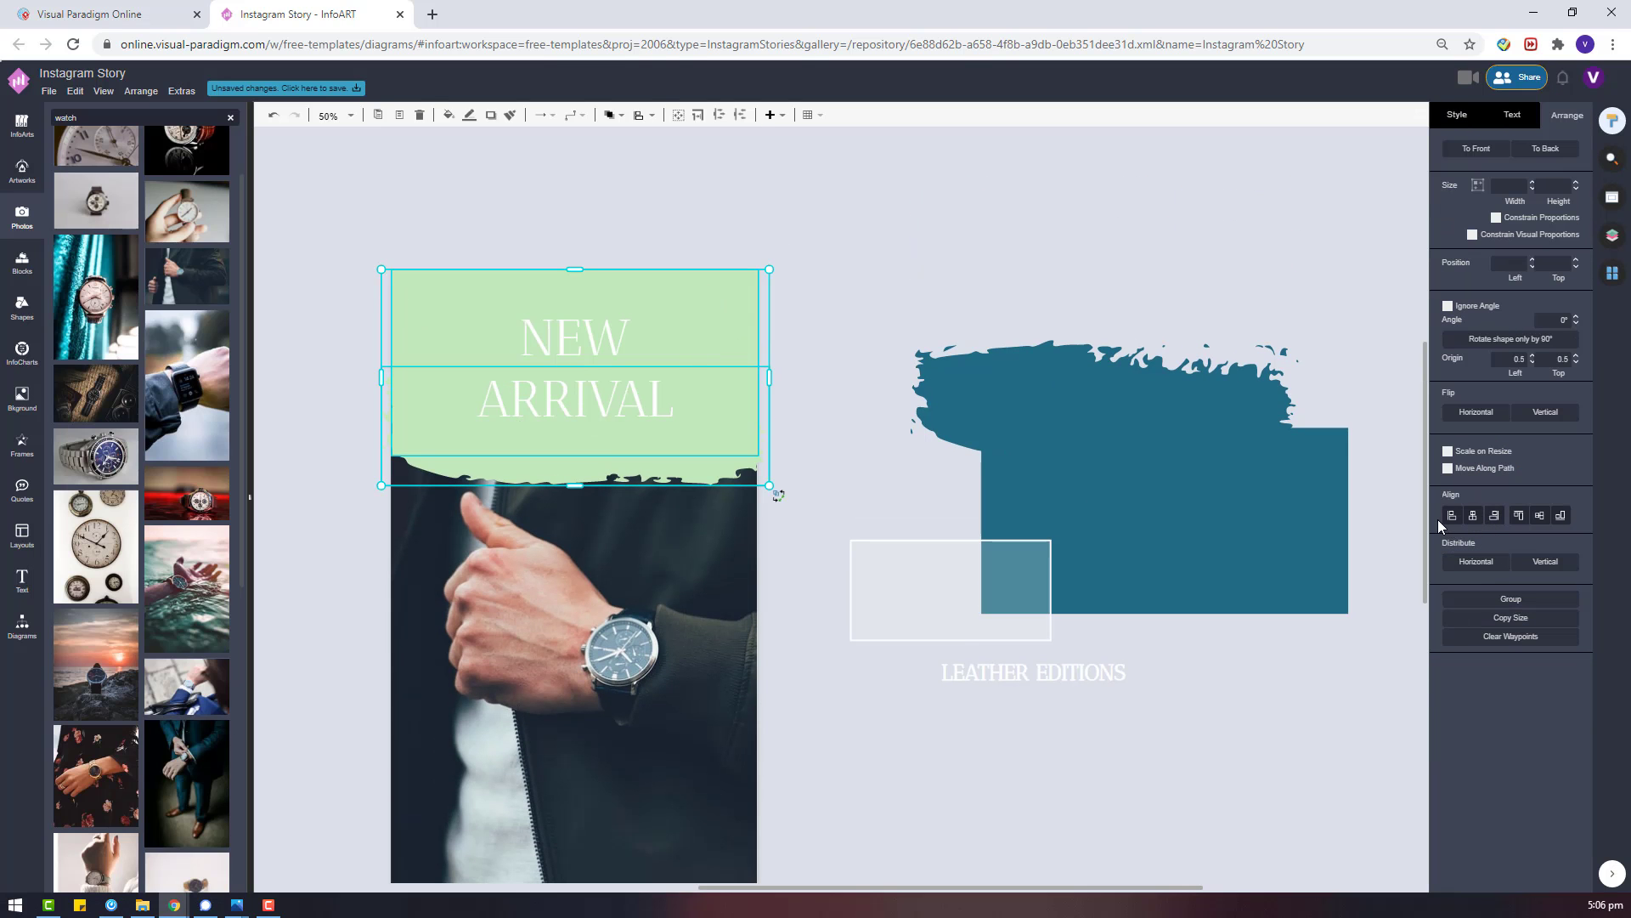
Move the translucent white frame onto the lower part of the watch photo.
{"action": "left_click", "coordinate": [823, 461]}
{"action": "scroll", "coordinate": [730, 484], "scroll_direction": "down", "scroll_amount": 4}
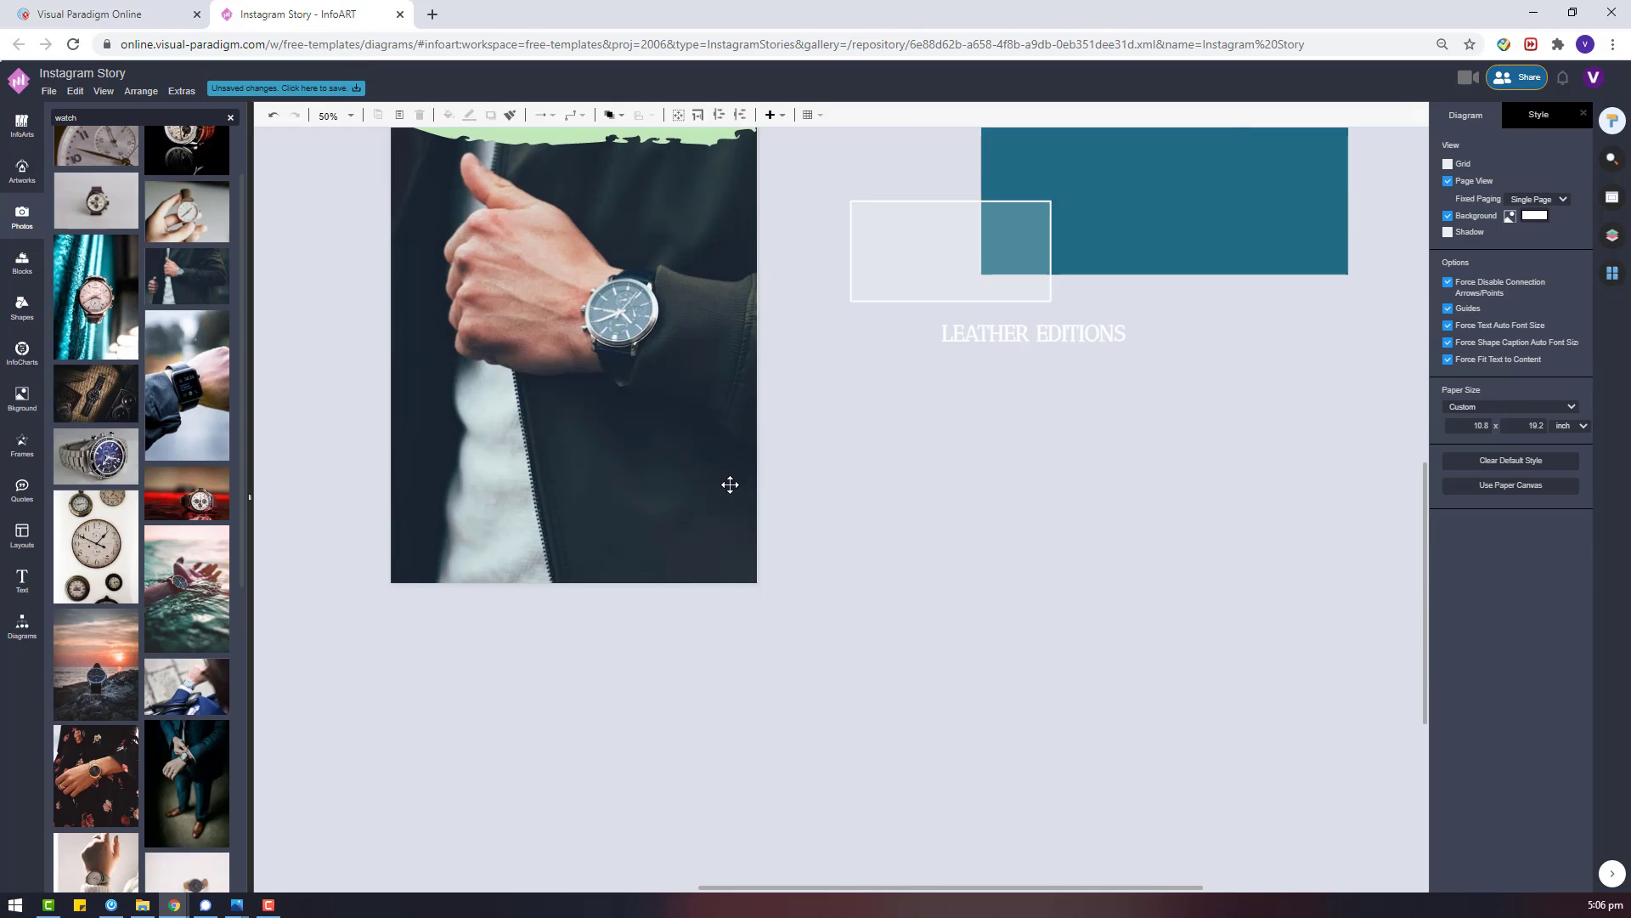
{"action": "scroll", "coordinate": [730, 484], "scroll_direction": "up", "scroll_amount": 3}
{"action": "left_click_drag", "start_coordinate": [1059, 507], "coordinate": [674, 746]}
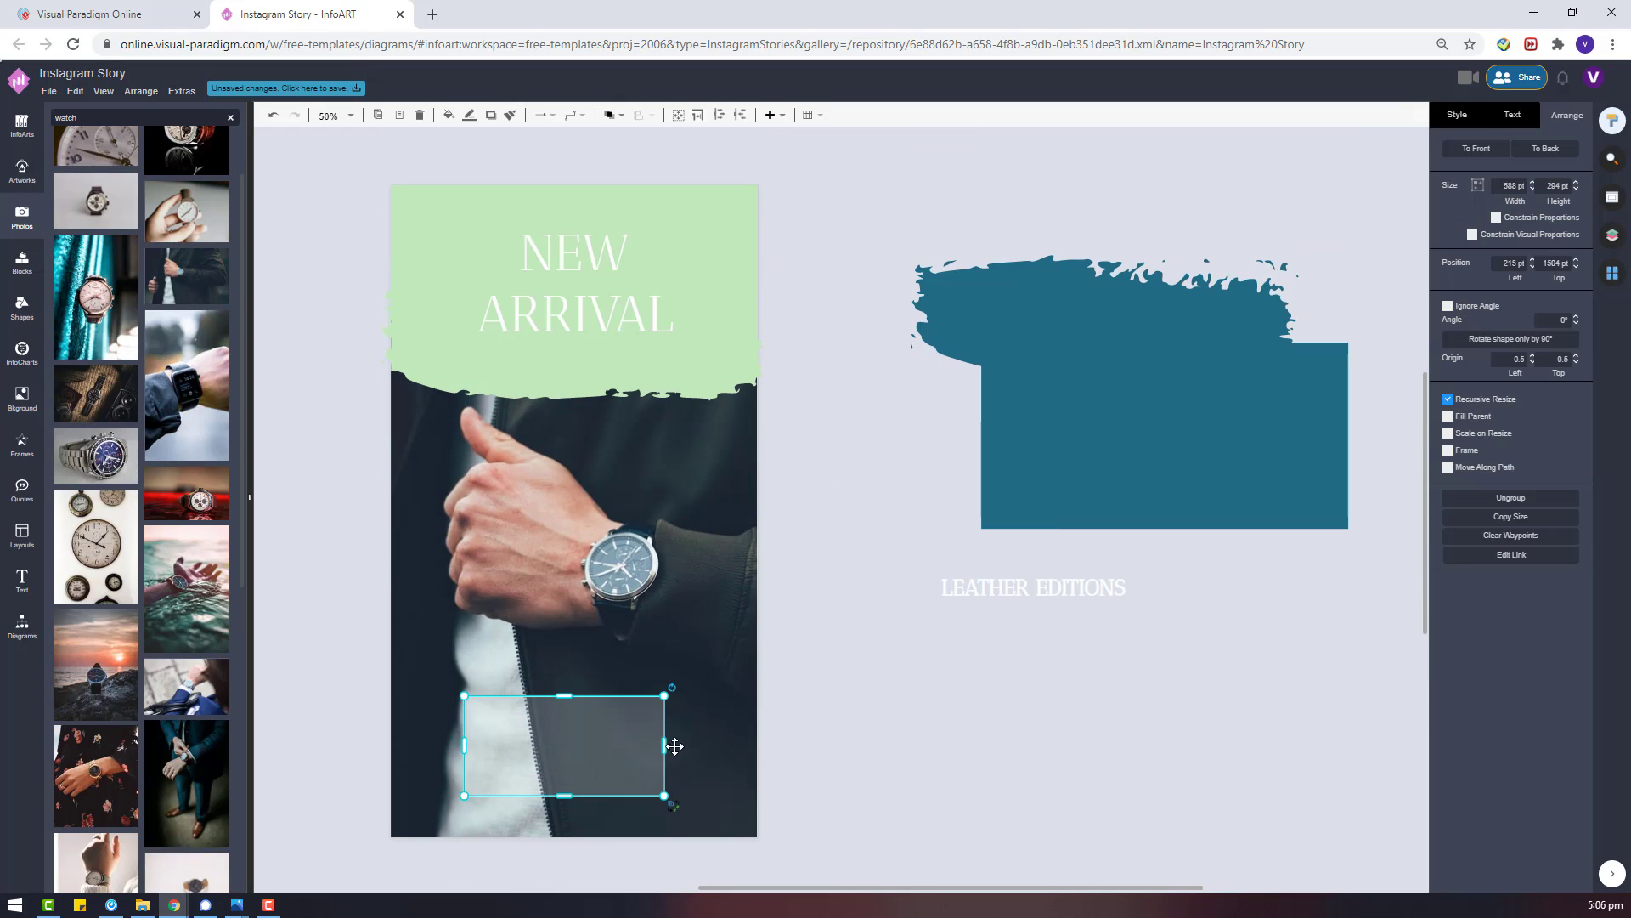
Replace the LEATHER EDITIONS text with "DISCOUNT CODE: SQ1010" and place it below the blue shapes.
{"action": "left_click", "coordinate": [1055, 581]}
{"action": "double_click", "coordinate": [1069, 583]}
{"action": "type", "text": "50"}
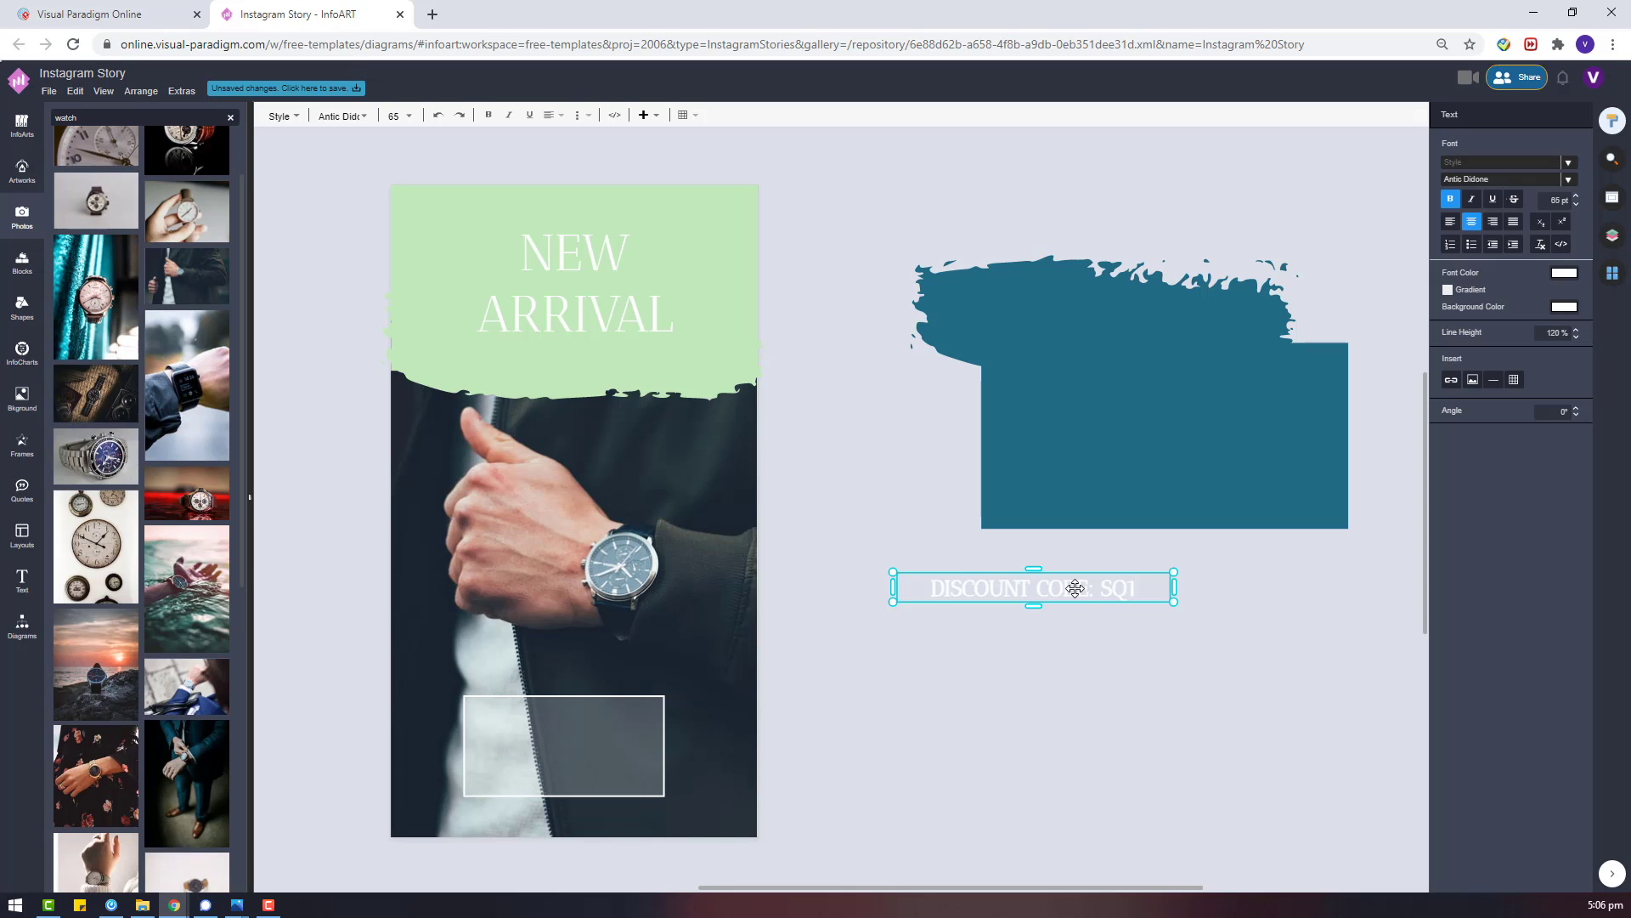
{"action": "left_click_drag", "start_coordinate": [1075, 588], "coordinate": [1227, 729]}
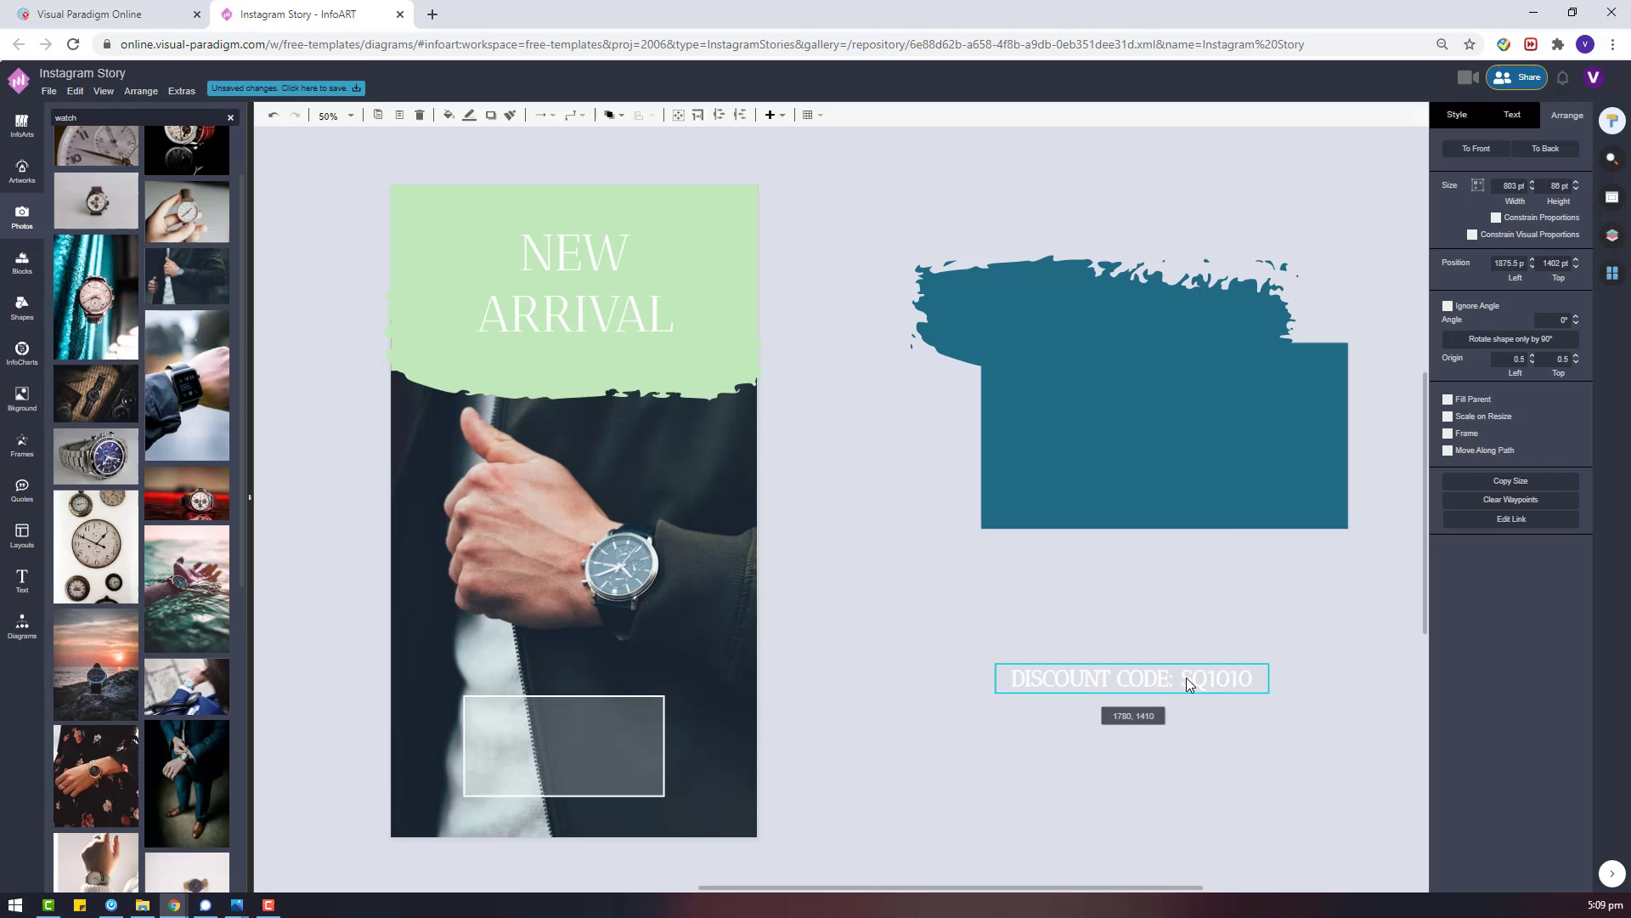
{"action": "left_click_drag", "start_coordinate": [1186, 677], "coordinate": [1092, 686]}
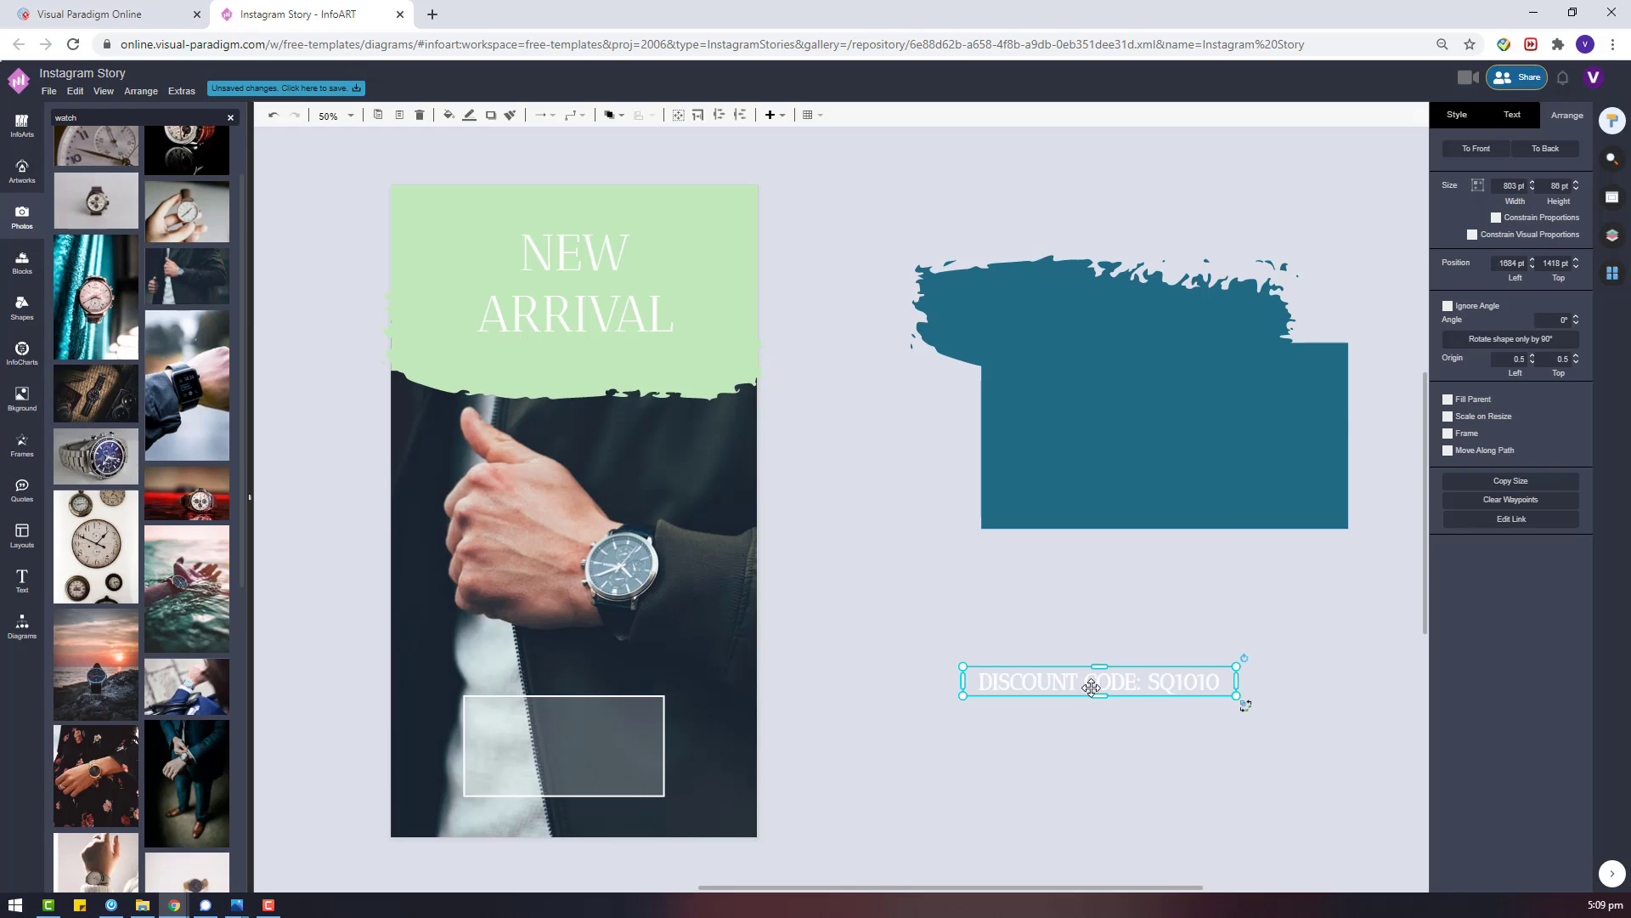
Shorten the discount label's text to "CODE: SQ1010".
{"action": "double_click", "coordinate": [1083, 683]}
{"action": "left_click", "coordinate": [1083, 682]}
{"action": "key", "text": "BackSpace"}
{"action": "key", "text": "BackSpace"}
{"action": "key", "text": "BackSpace"}
{"action": "key", "text": "BackSpace"}
{"action": "key", "text": "BackSpace"}
{"action": "key", "text": "BackSpace"}
{"action": "key", "text": "BackSpace"}
{"action": "key", "text": "BackSpace"}
{"action": "key", "text": "BackSpace"}
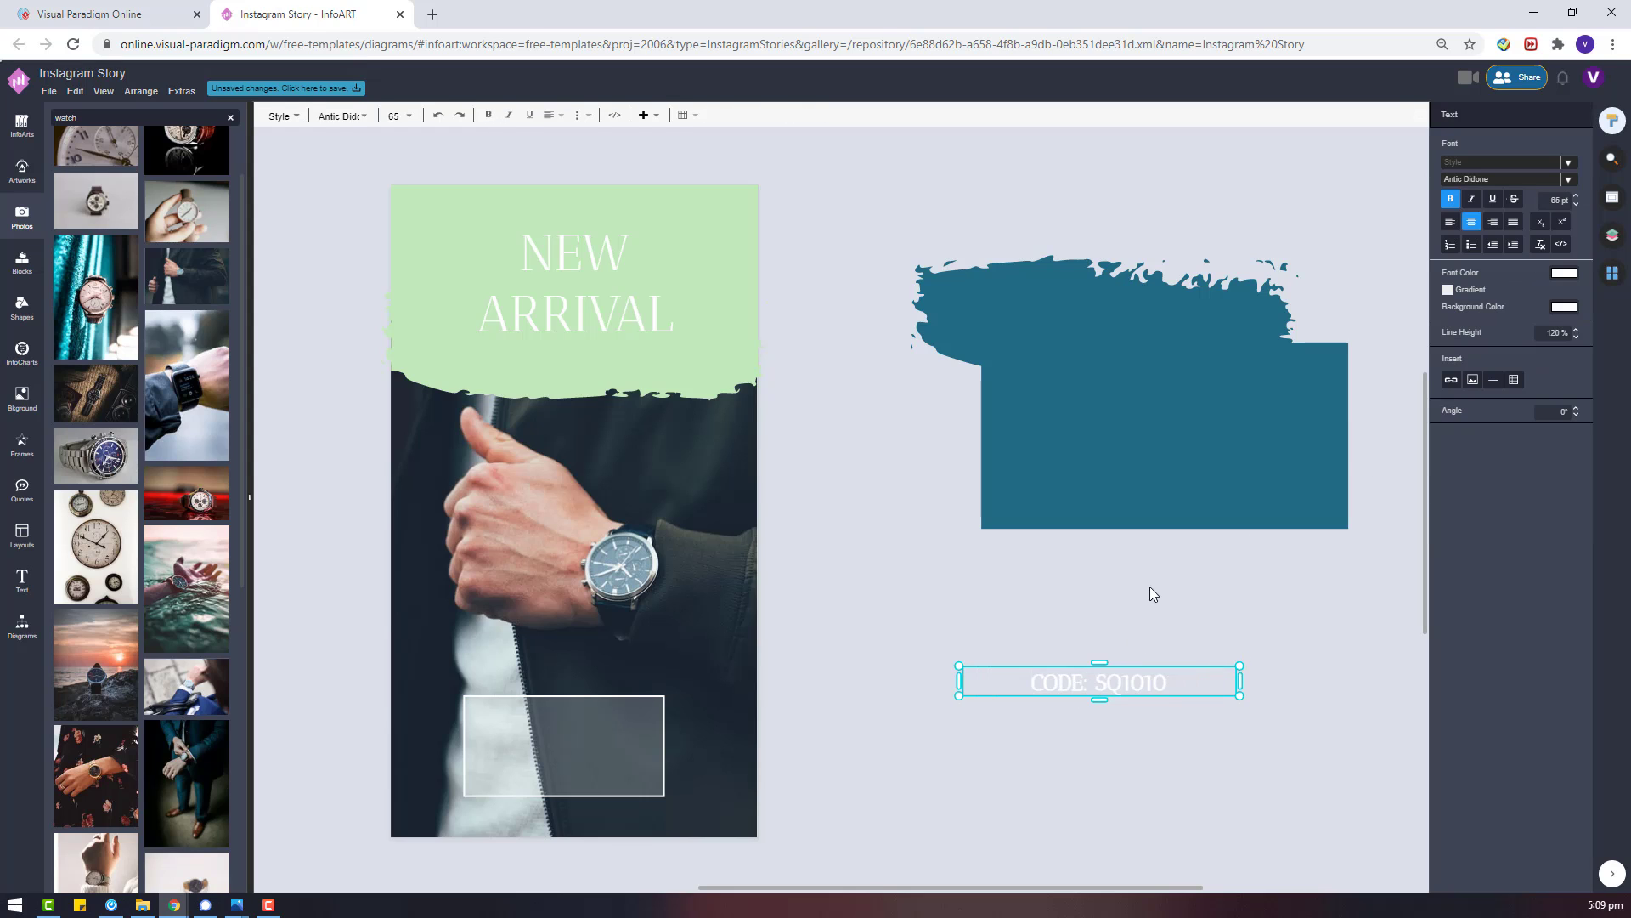
Try the Titan One and Audiowide fonts on the CODE: SQ1010 label.
{"action": "left_click", "coordinate": [1149, 587]}
{"action": "left_click", "coordinate": [1537, 119]}
{"action": "left_click", "coordinate": [1504, 179]}
{"action": "left_click", "coordinate": [1433, 280]}
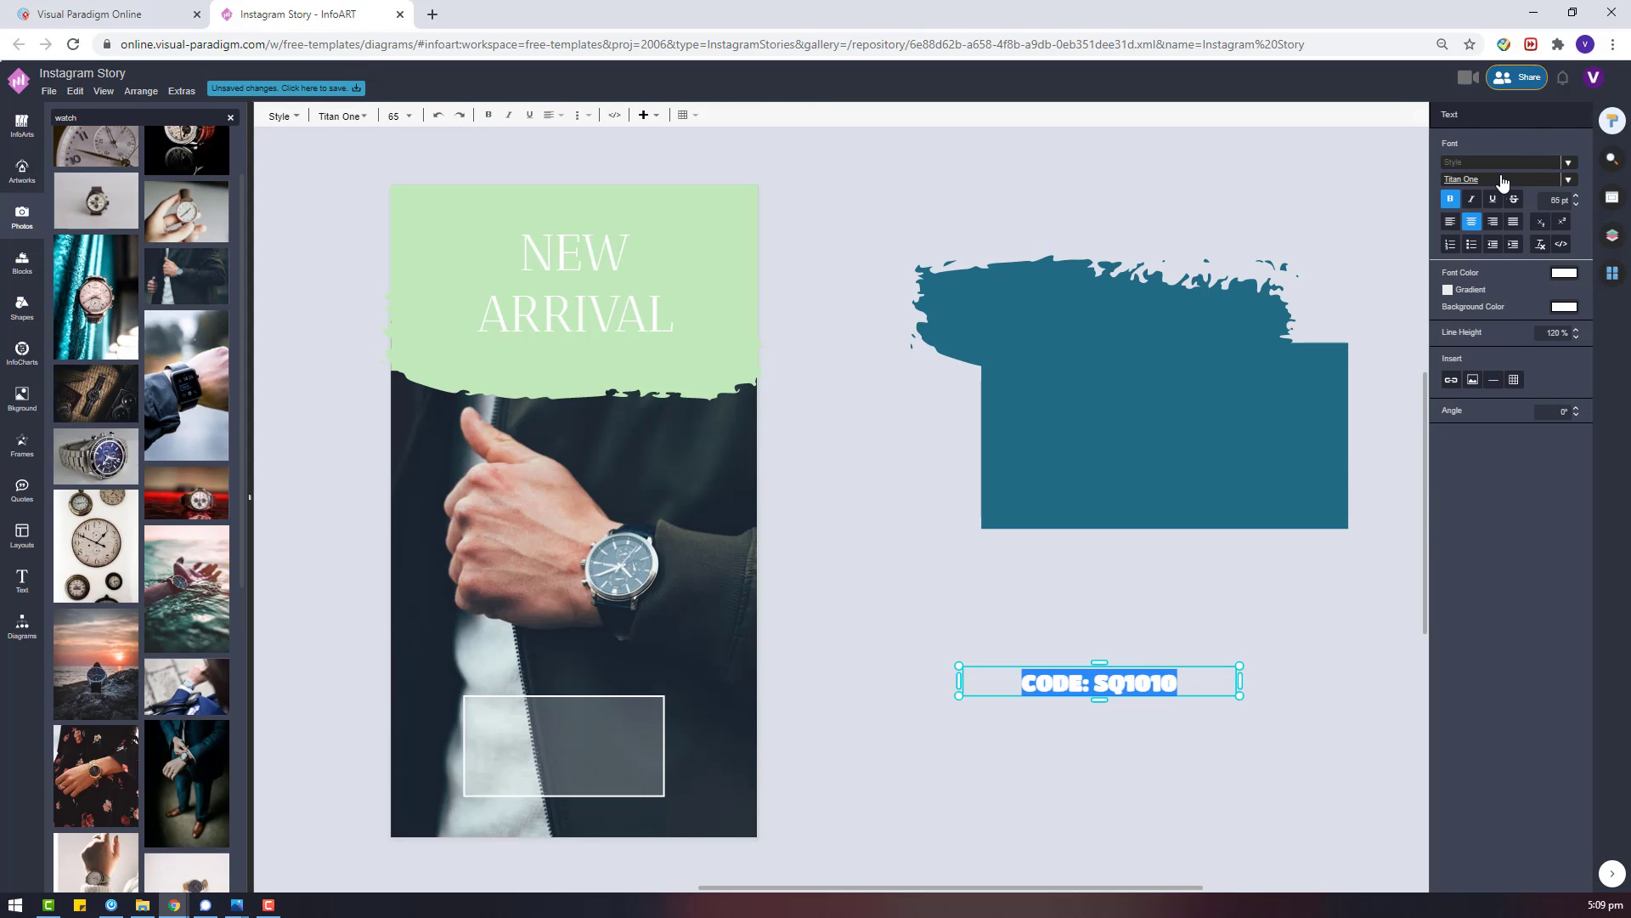
{"action": "left_click", "coordinate": [1499, 180]}
{"action": "left_click", "coordinate": [1455, 268]}
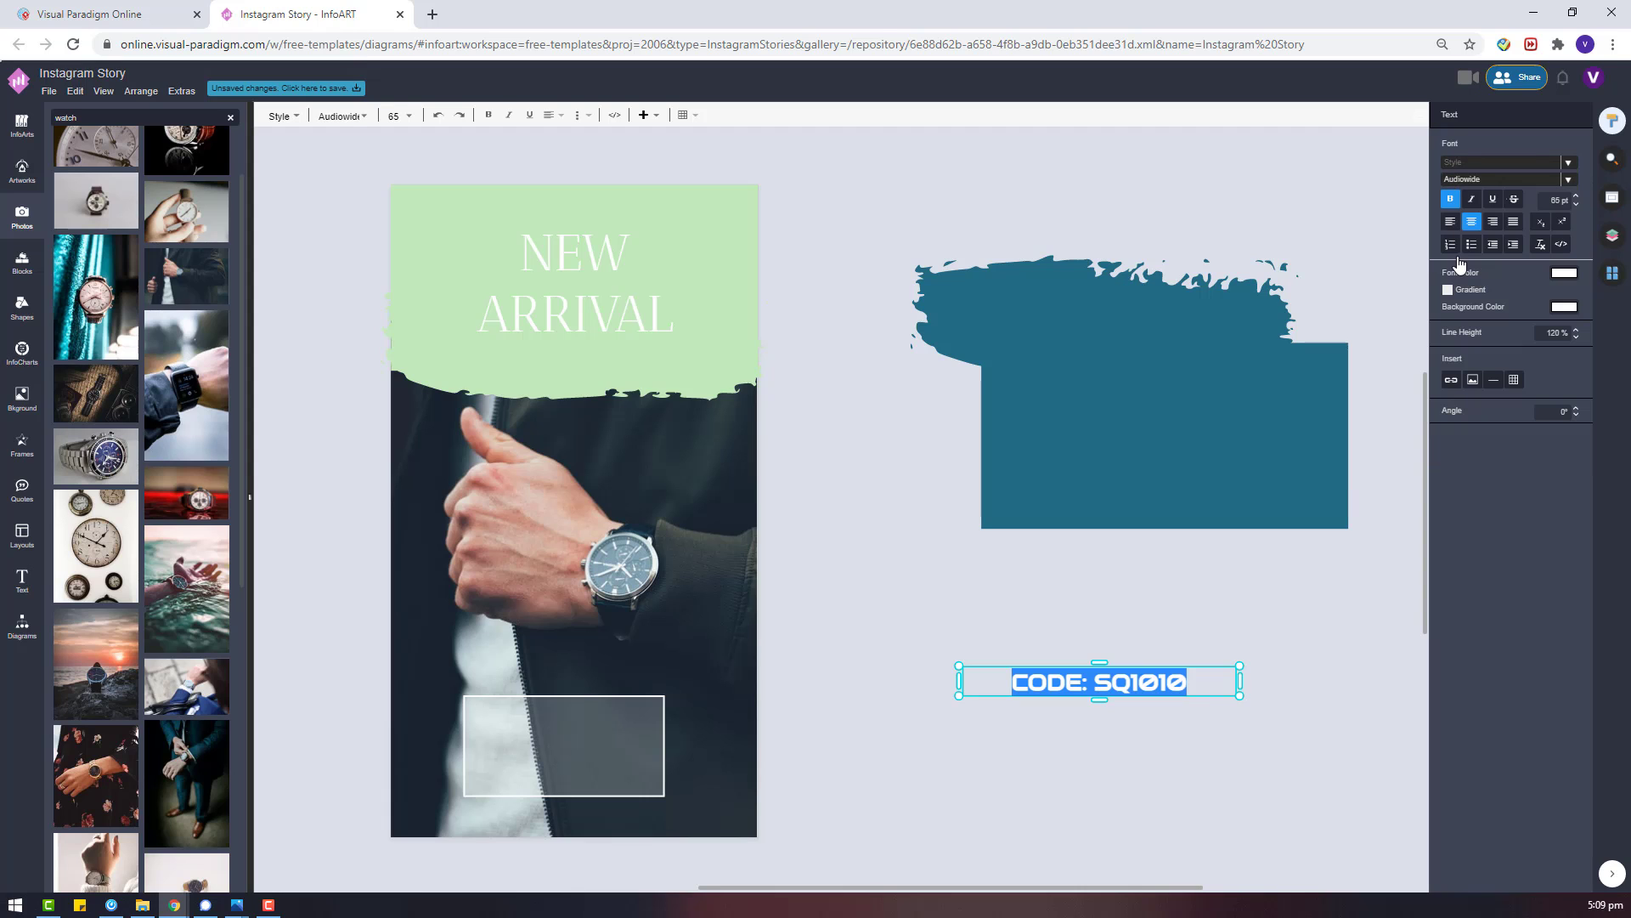
Move the CODE: SQ1010 label into the white frame on the photo.
{"action": "left_click_drag", "start_coordinate": [1210, 667], "coordinate": [677, 714]}
{"action": "left_click", "coordinate": [1509, 117]}
{"action": "left_click", "coordinate": [875, 681]}
{"action": "scroll", "coordinate": [498, 735], "scroll_direction": "up", "scroll_amount": 3}
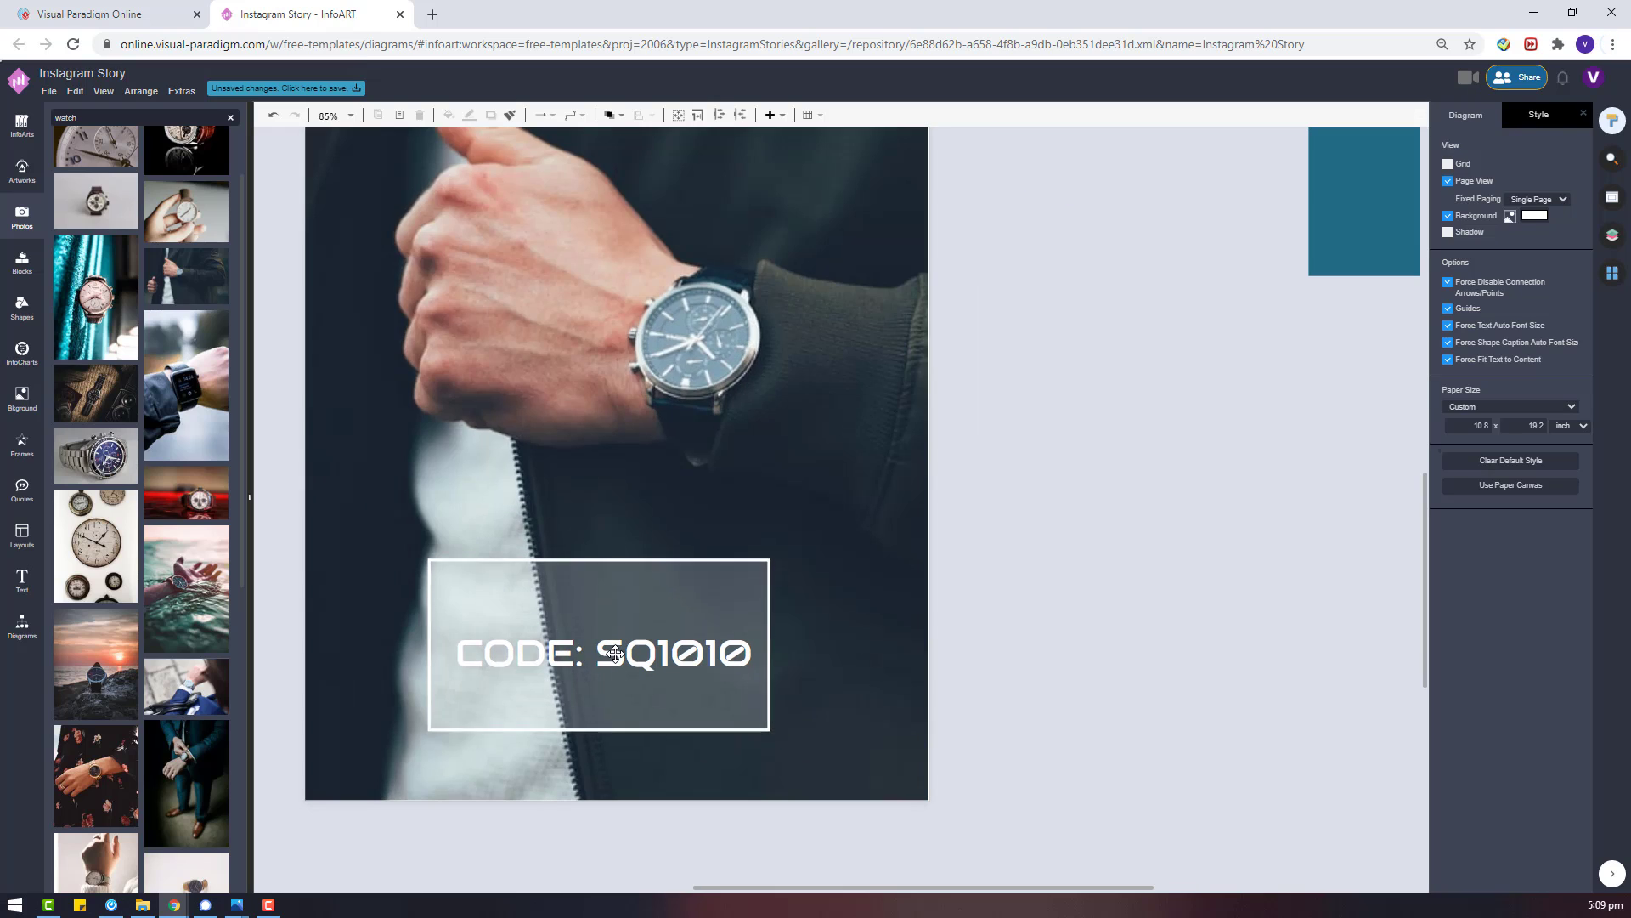
Reduce the frame's height around the code label by lowering its upper edge.
{"action": "left_click", "coordinate": [633, 568]}
{"action": "left_click_drag", "start_coordinate": [601, 597], "coordinate": [600, 608]}
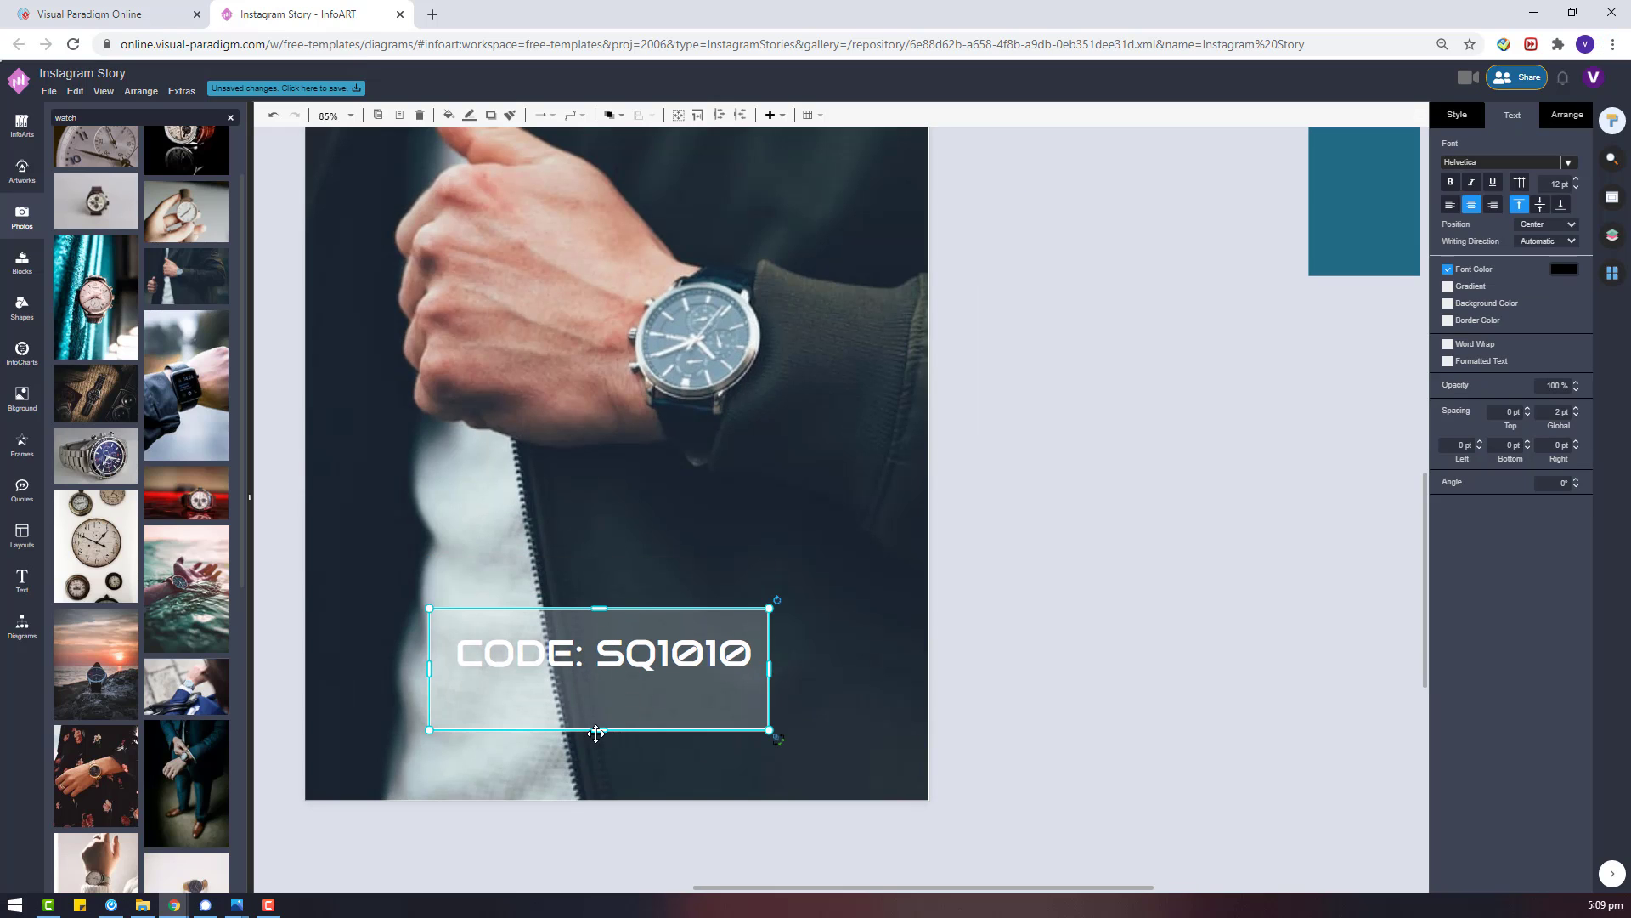
{"action": "left_click", "coordinate": [1456, 116]}
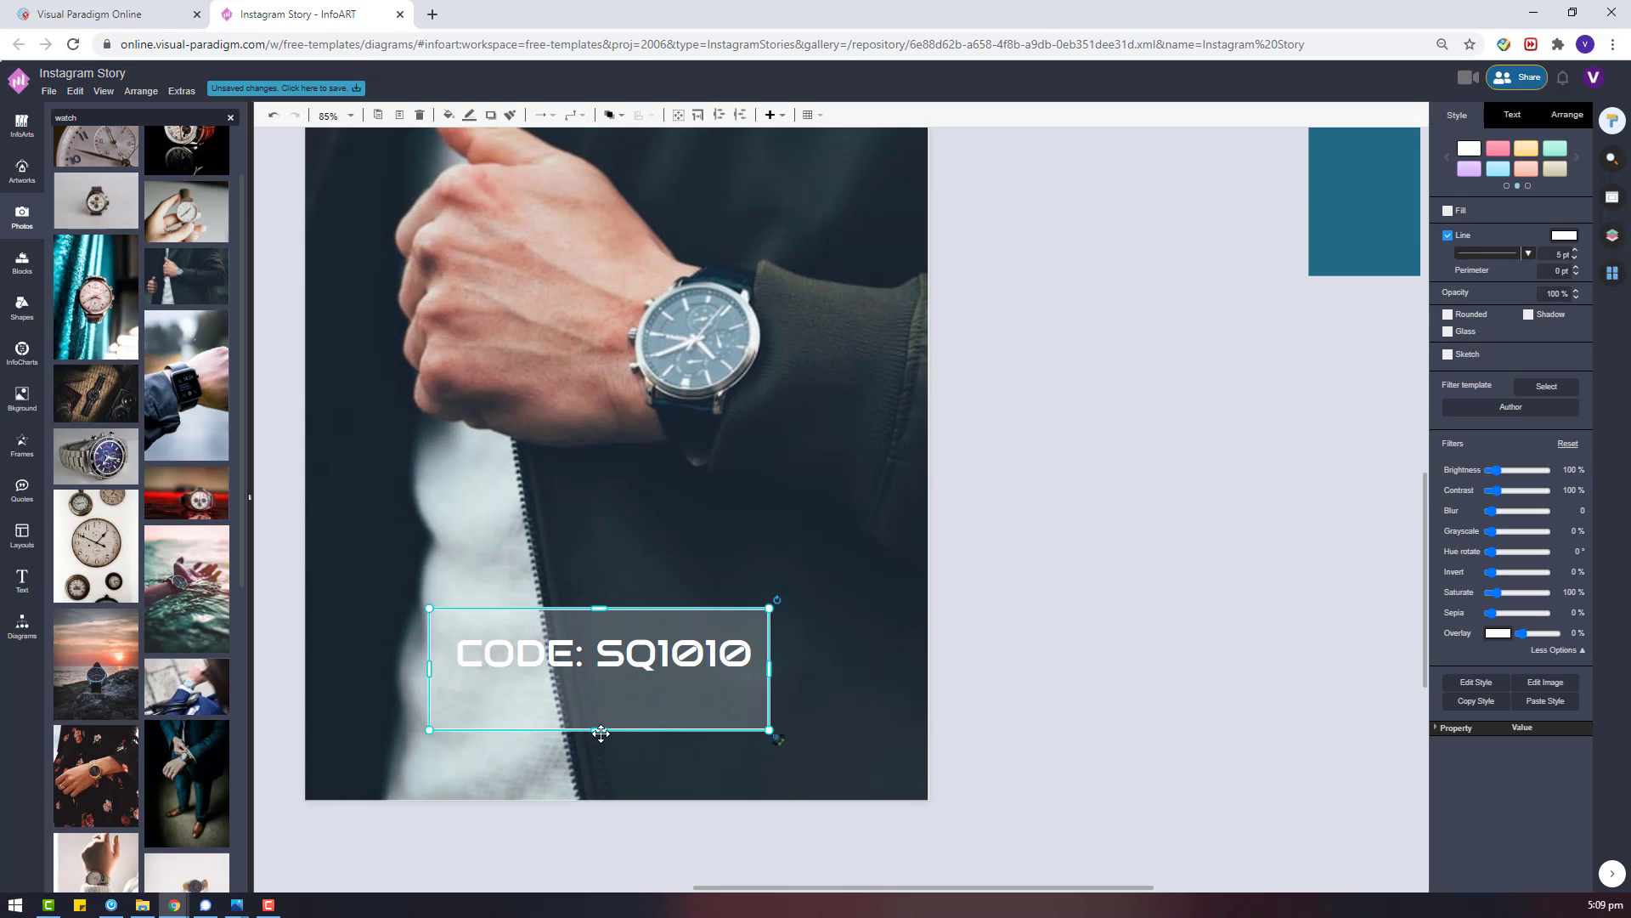
Ungroup the frame beside the page and delete its translucent fill, keeping only the white outline around the code.
{"action": "left_click_drag", "start_coordinate": [690, 713], "coordinate": [1241, 572]}
{"action": "right_click", "coordinate": [1240, 559]}
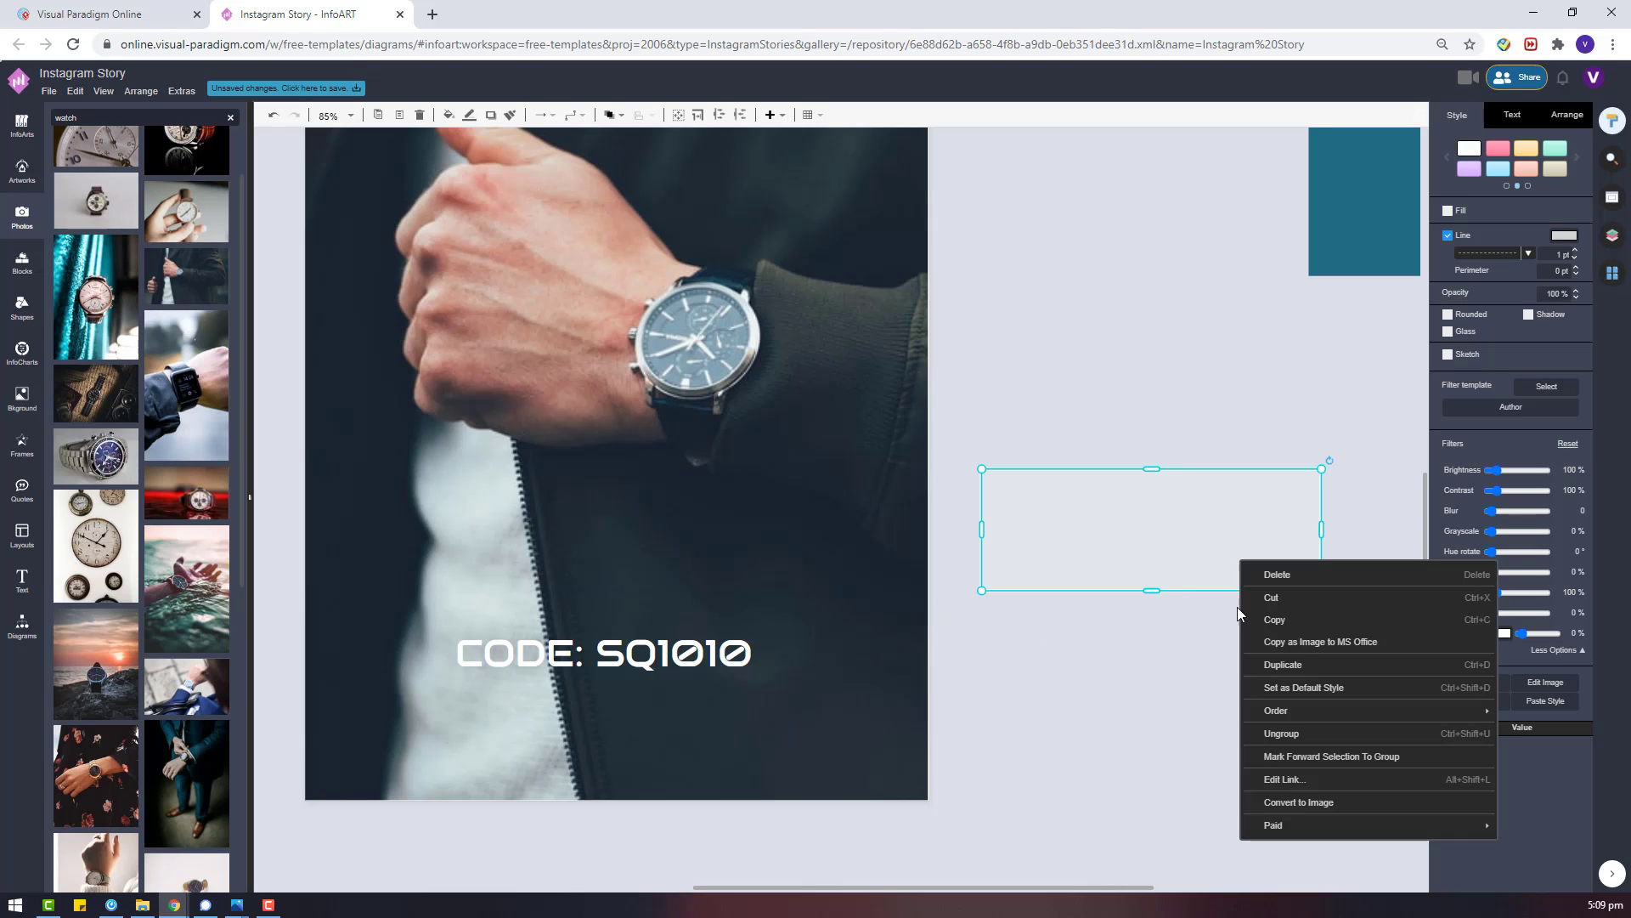
{"action": "left_click", "coordinate": [1274, 734]}
{"action": "left_click", "coordinate": [1112, 578]}
{"action": "left_click_drag", "start_coordinate": [1195, 499], "coordinate": [1085, 507]}
{"action": "key", "text": "Delete"}
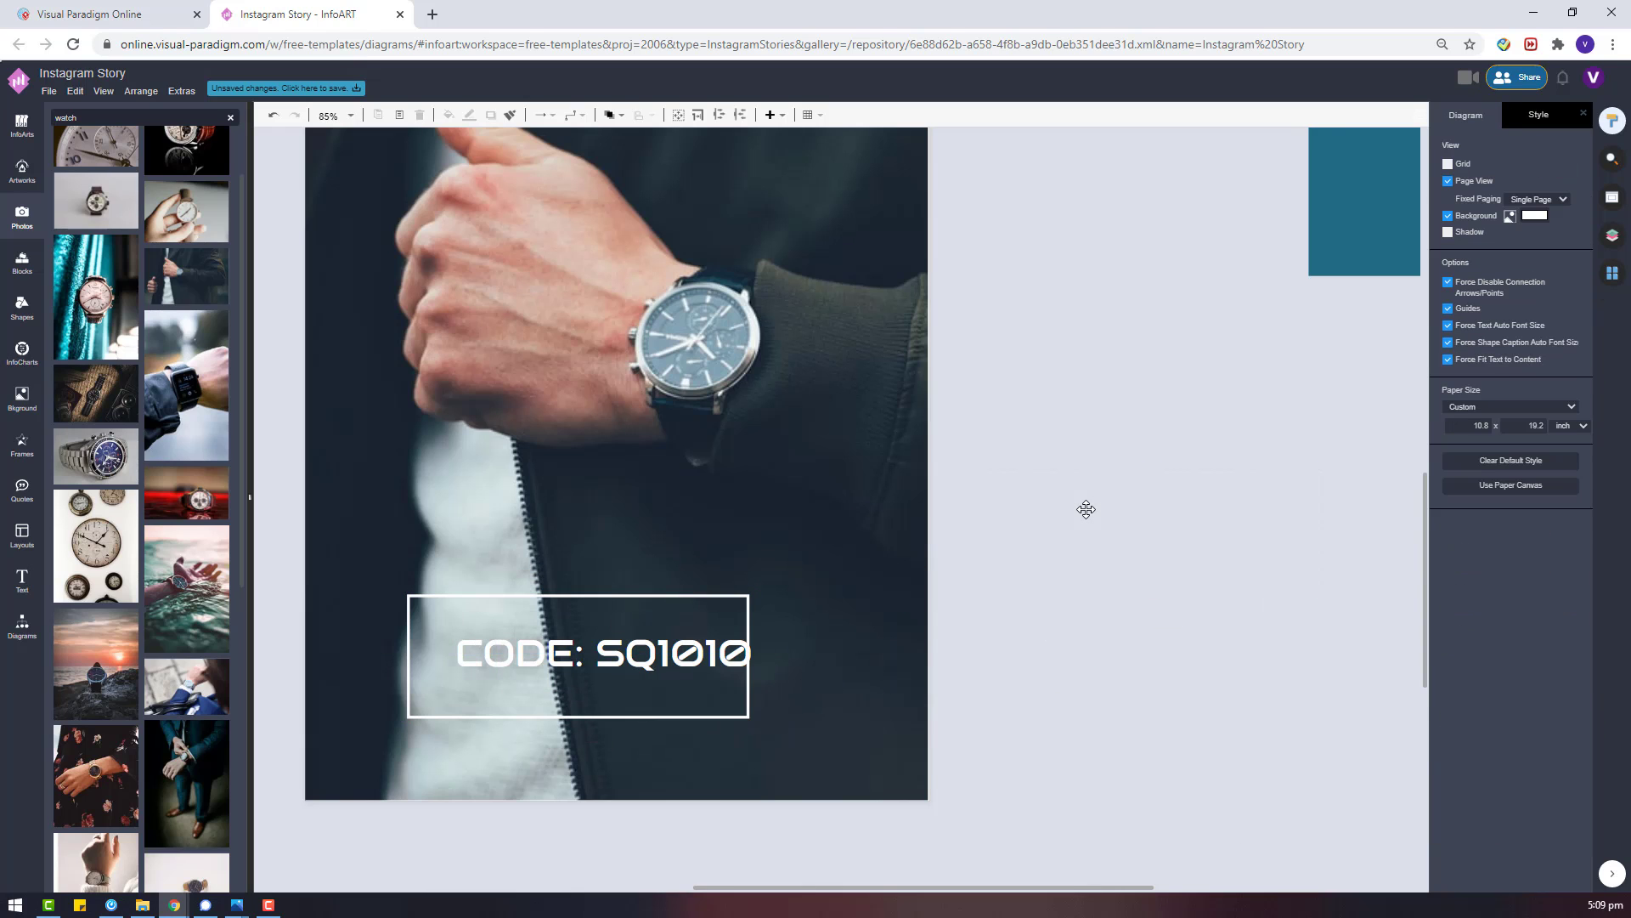
Shift the white outline over the page's right edge and bring the code label to the front.
{"action": "left_click", "coordinate": [665, 652]}
{"action": "left_click_drag", "start_coordinate": [604, 650], "coordinate": [933, 641]}
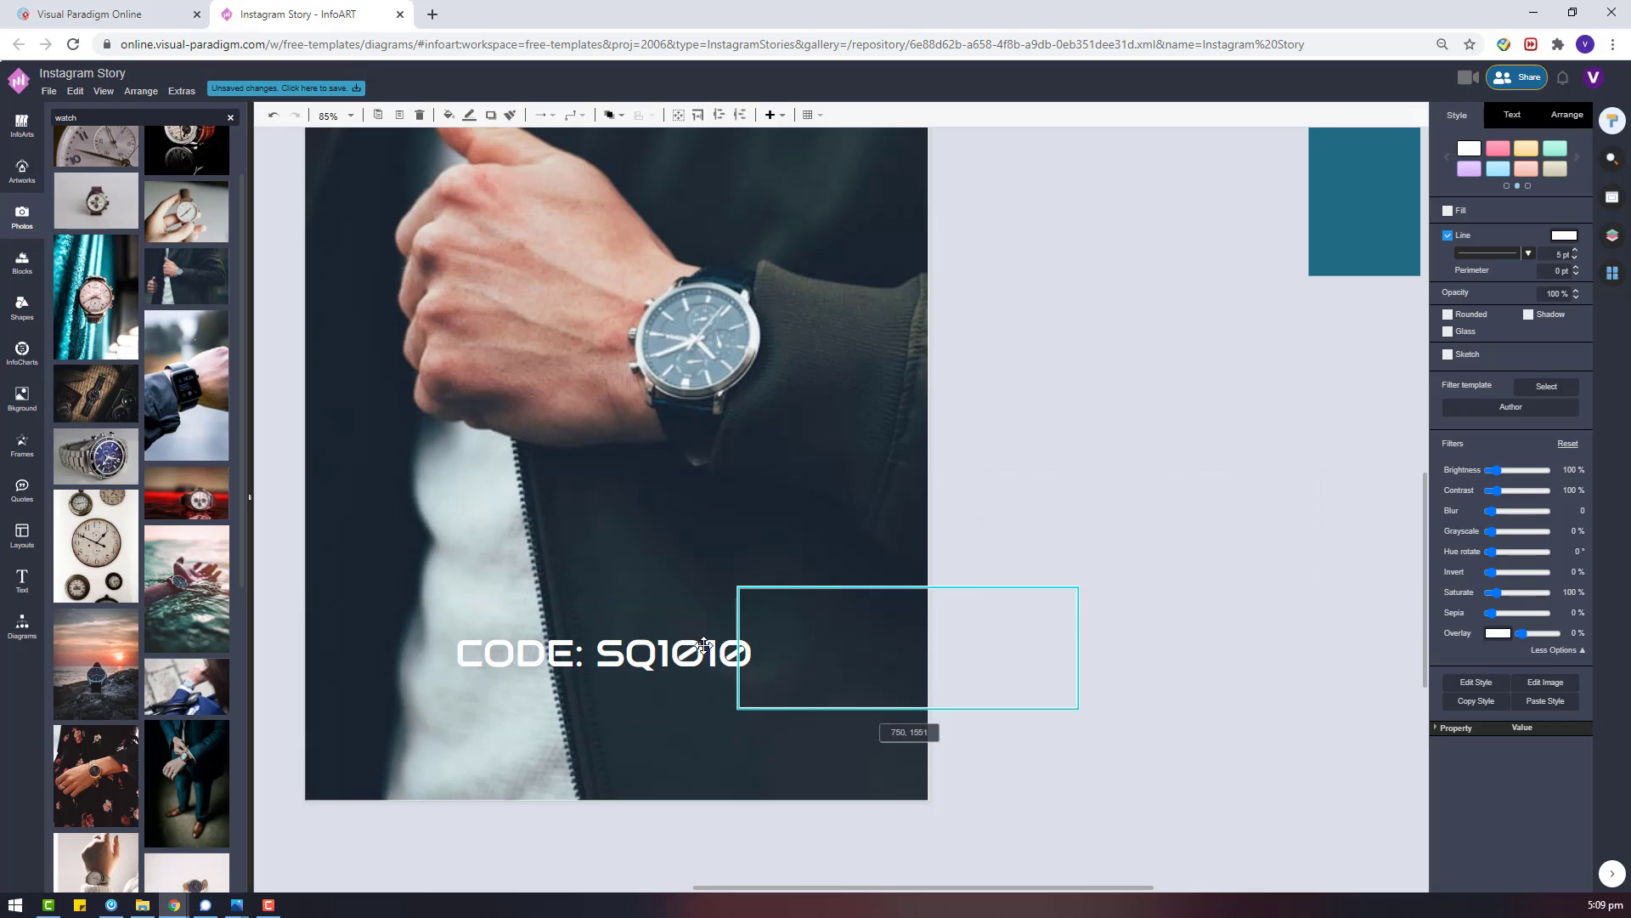
{"action": "right_click", "coordinate": [654, 654]}
{"action": "mouse_move", "coordinate": [811, 811]}
{"action": "left_click", "coordinate": [926, 808]}
Try the Aleo and Archivo Narrow fonts on the code label.
{"action": "left_click", "coordinate": [1512, 115]}
{"action": "left_click", "coordinate": [1495, 162]}
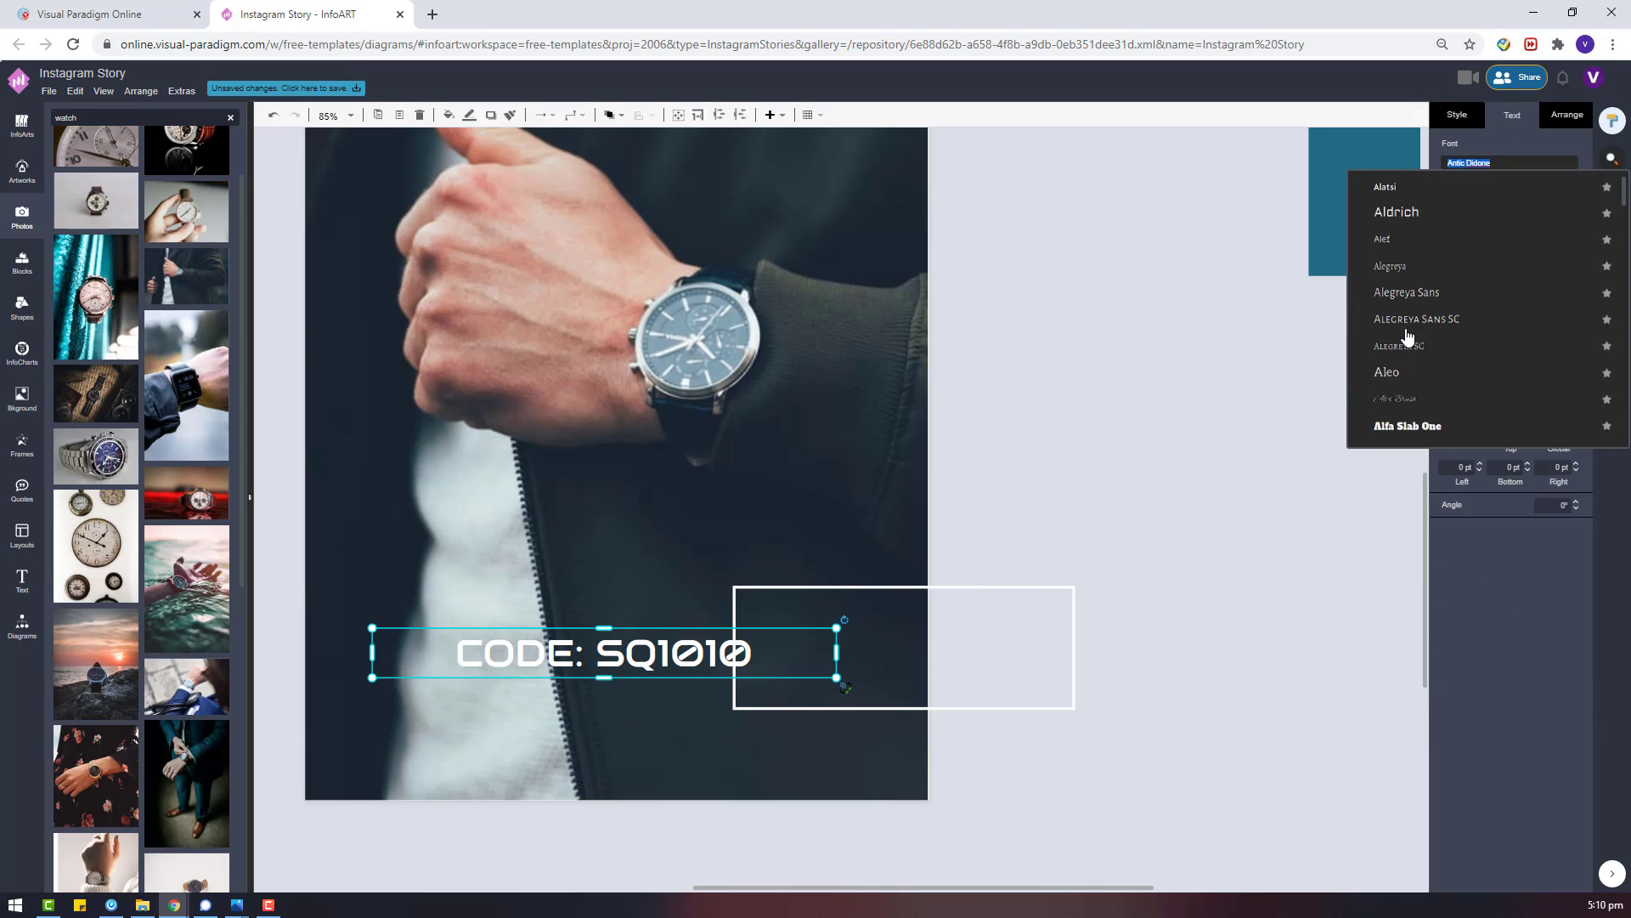
{"action": "left_click", "coordinate": [1394, 372]}
{"action": "left_click", "coordinate": [1480, 166]}
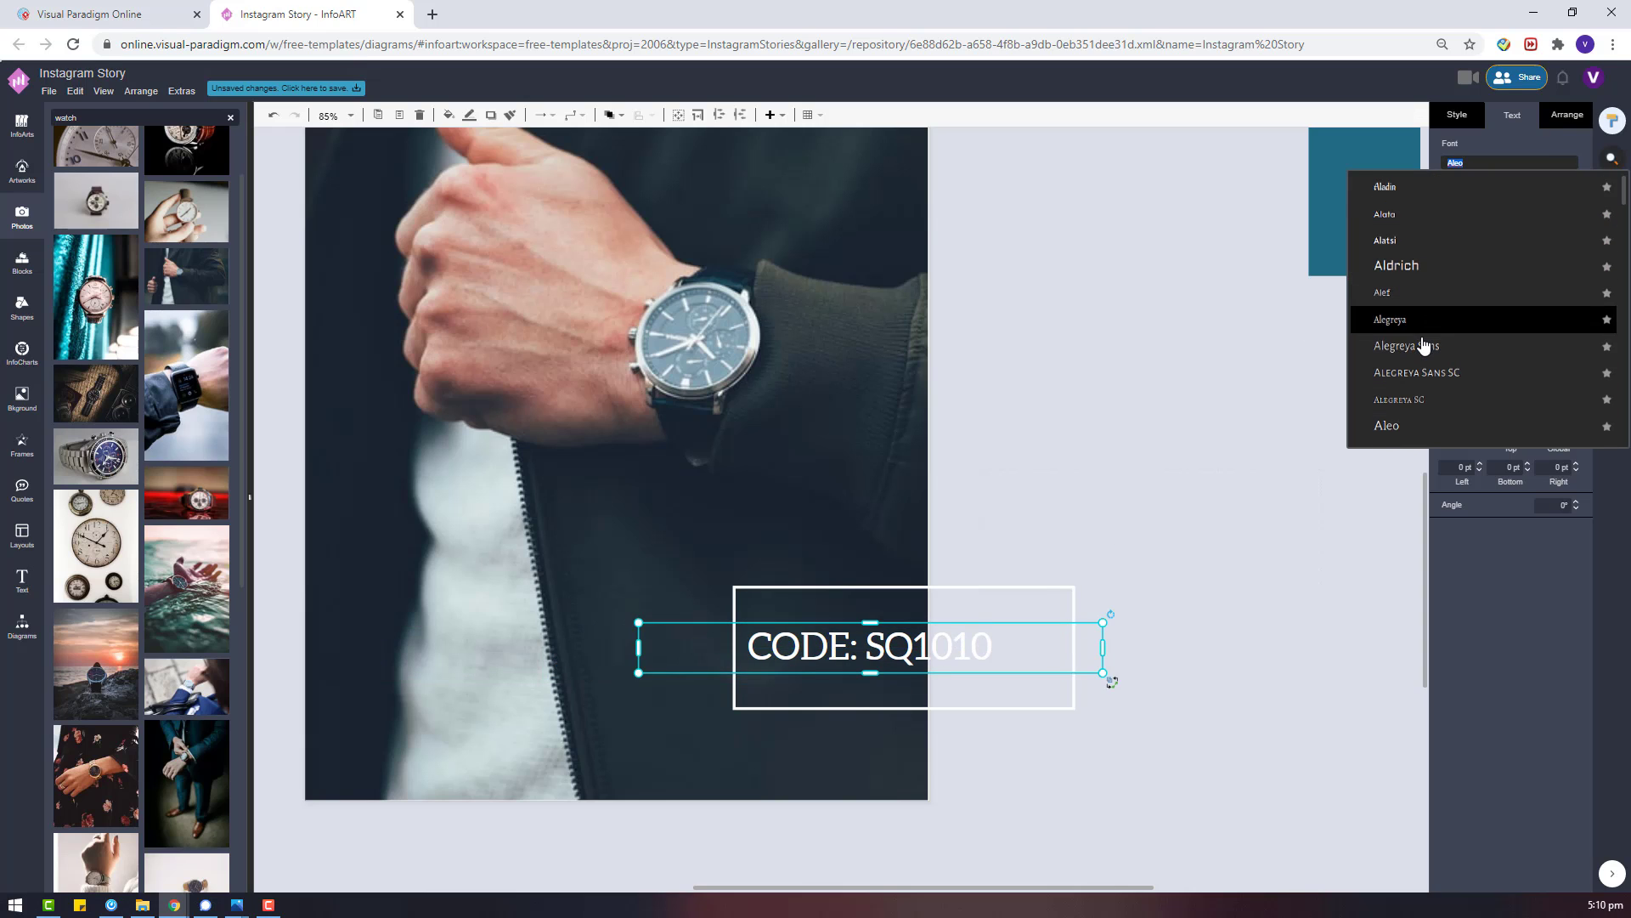
{"action": "scroll", "coordinate": [1419, 346], "scroll_direction": "up", "scroll_amount": 5}
{"action": "scroll", "coordinate": [1387, 366], "scroll_direction": "down", "scroll_amount": 5}
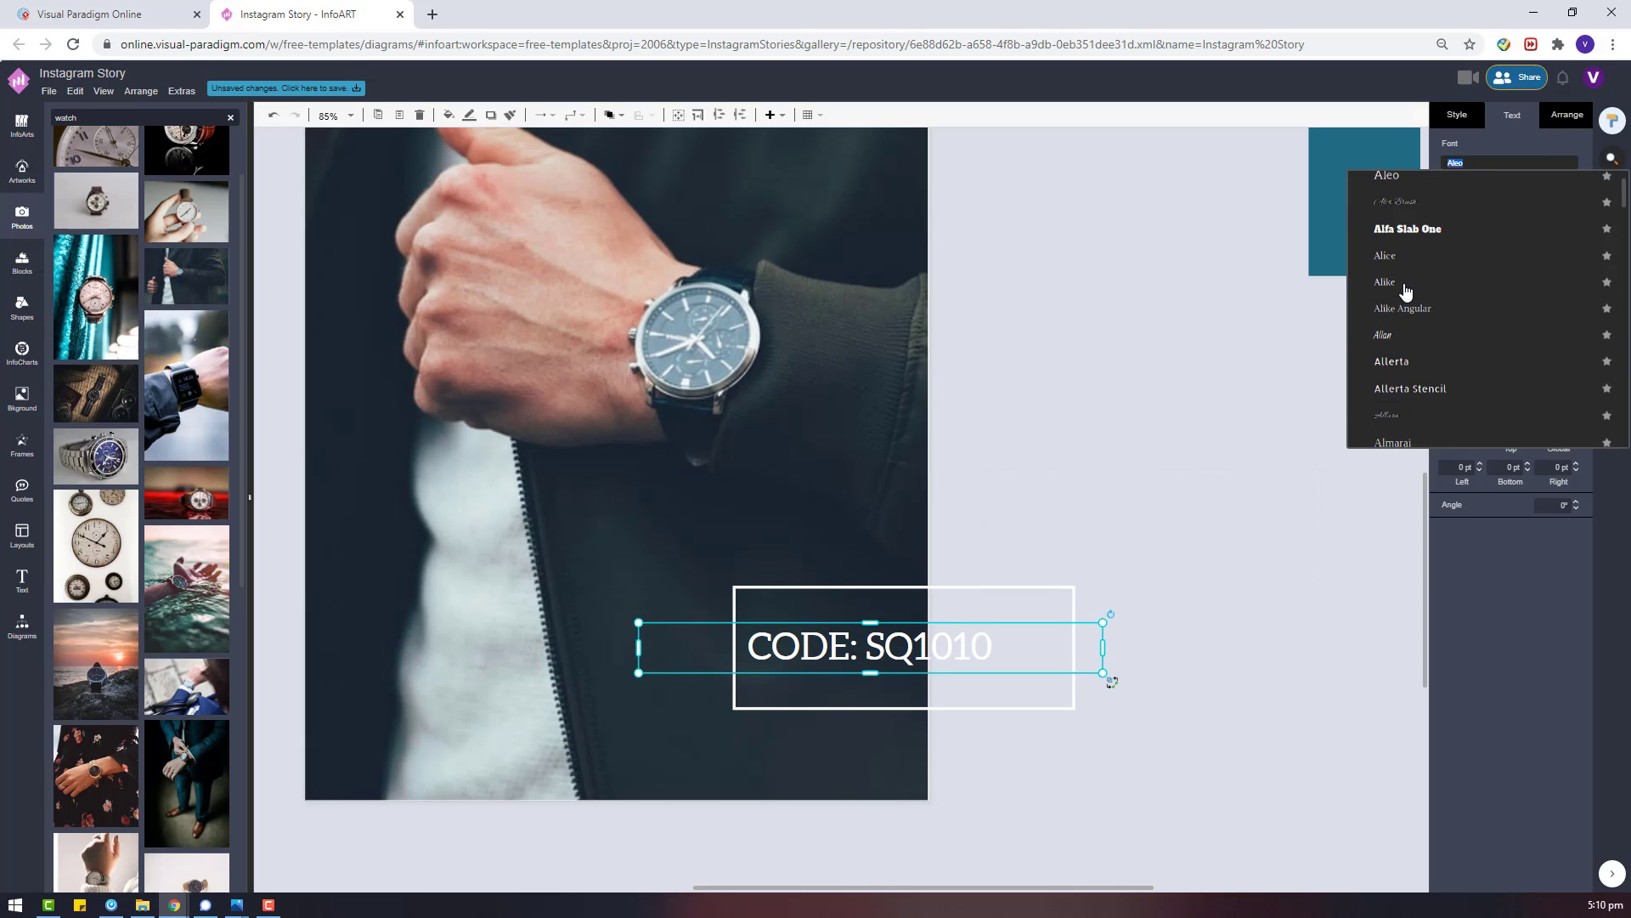
{"action": "scroll", "coordinate": [1423, 338], "scroll_direction": "down", "scroll_amount": 4}
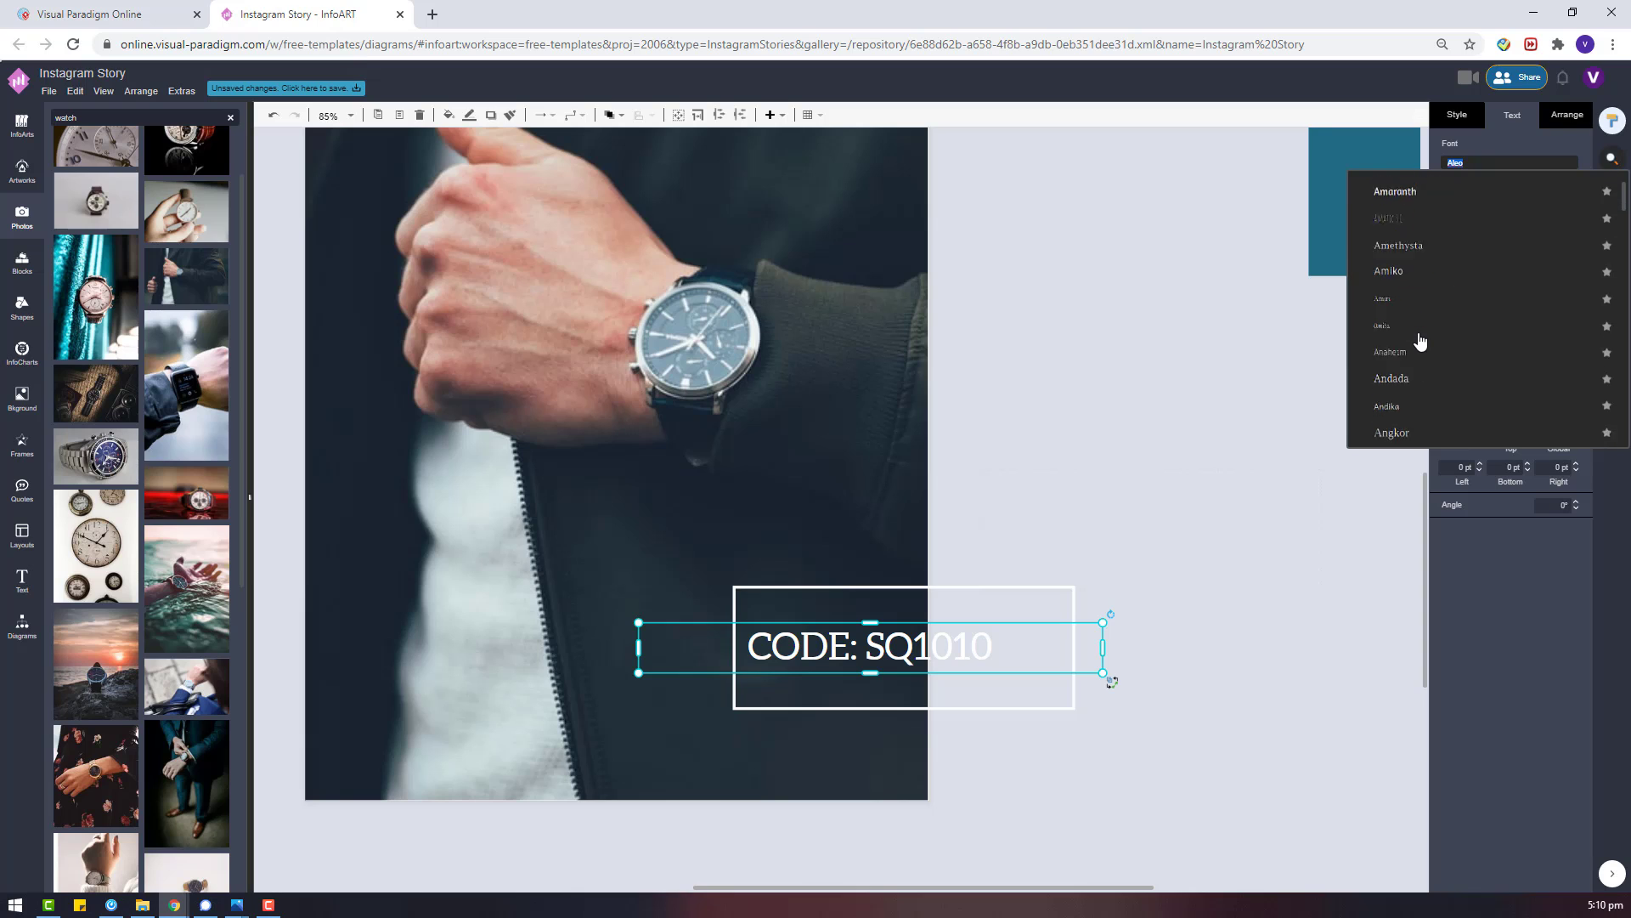
{"action": "scroll", "coordinate": [1445, 330], "scroll_direction": "down", "scroll_amount": 2}
{"action": "left_click", "coordinate": [1433, 314]}
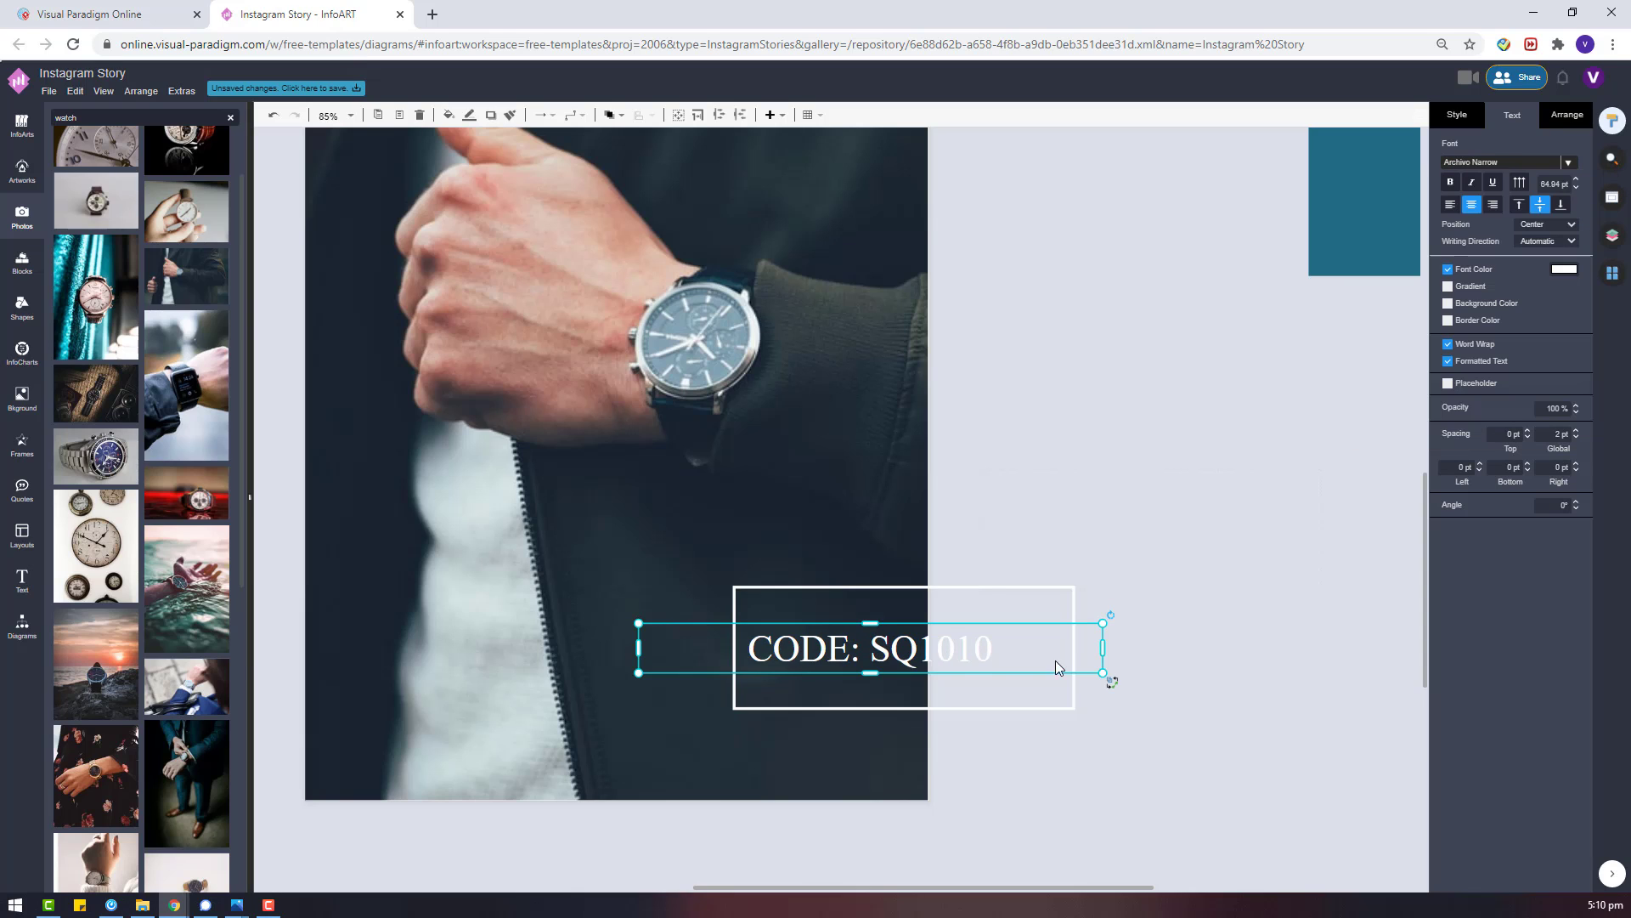
Browse the font list and give the code label a squared, technical-looking sans-serif font.
{"action": "left_click", "coordinate": [1518, 167]}
{"action": "scroll", "coordinate": [1621, 217], "scroll_direction": "down", "scroll_amount": 3}
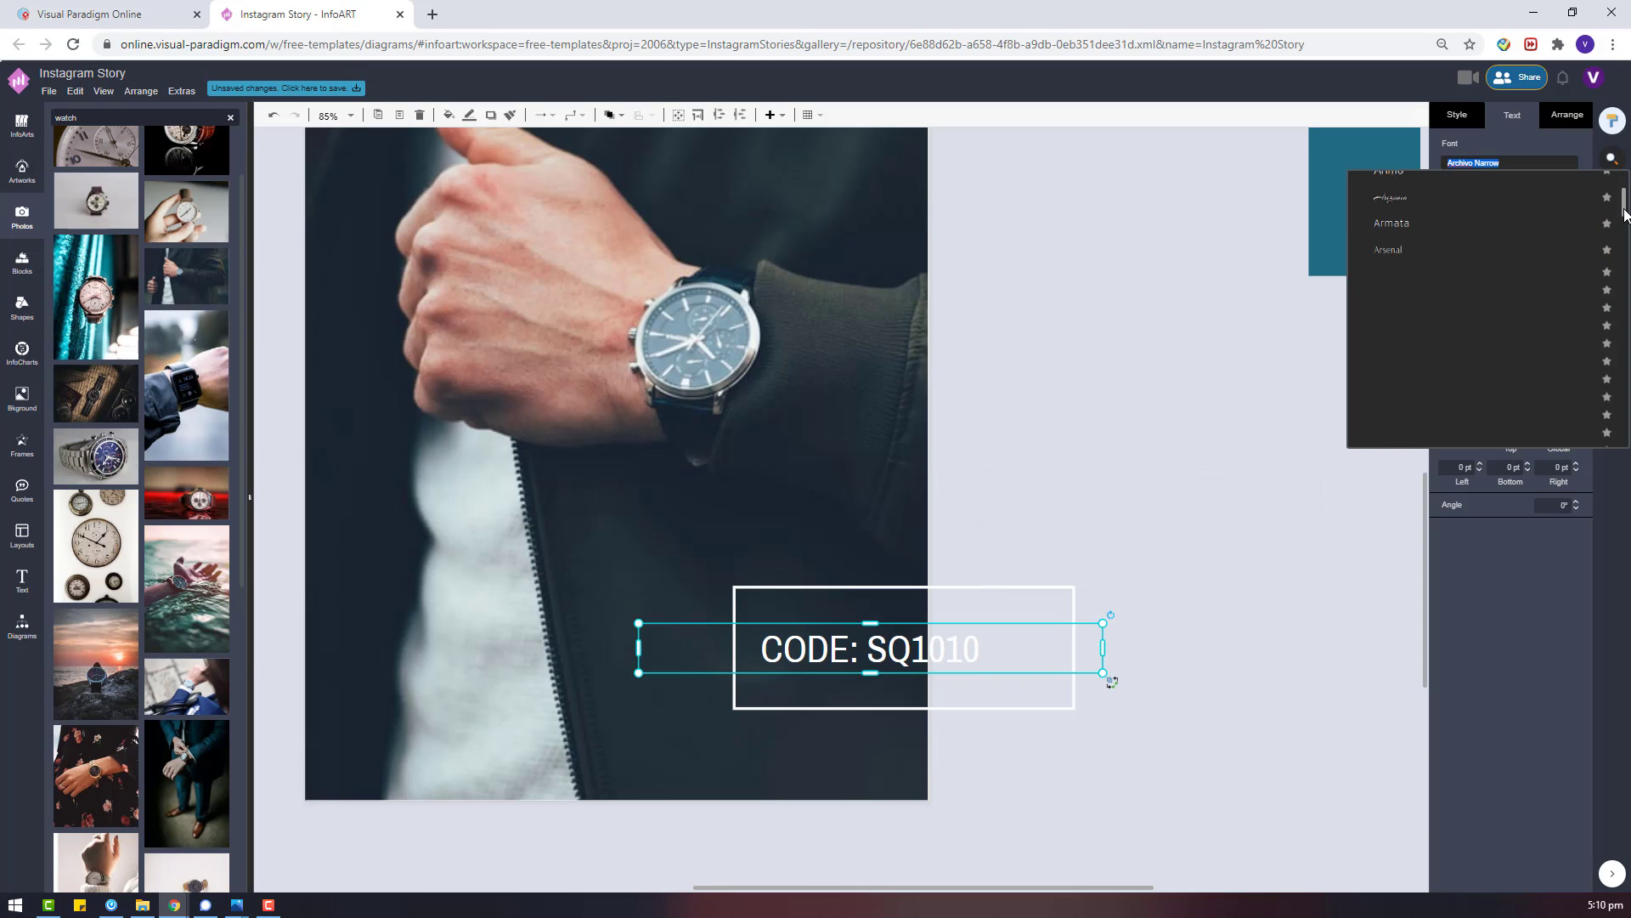
{"action": "scroll", "coordinate": [1445, 336], "scroll_direction": "up", "scroll_amount": 3}
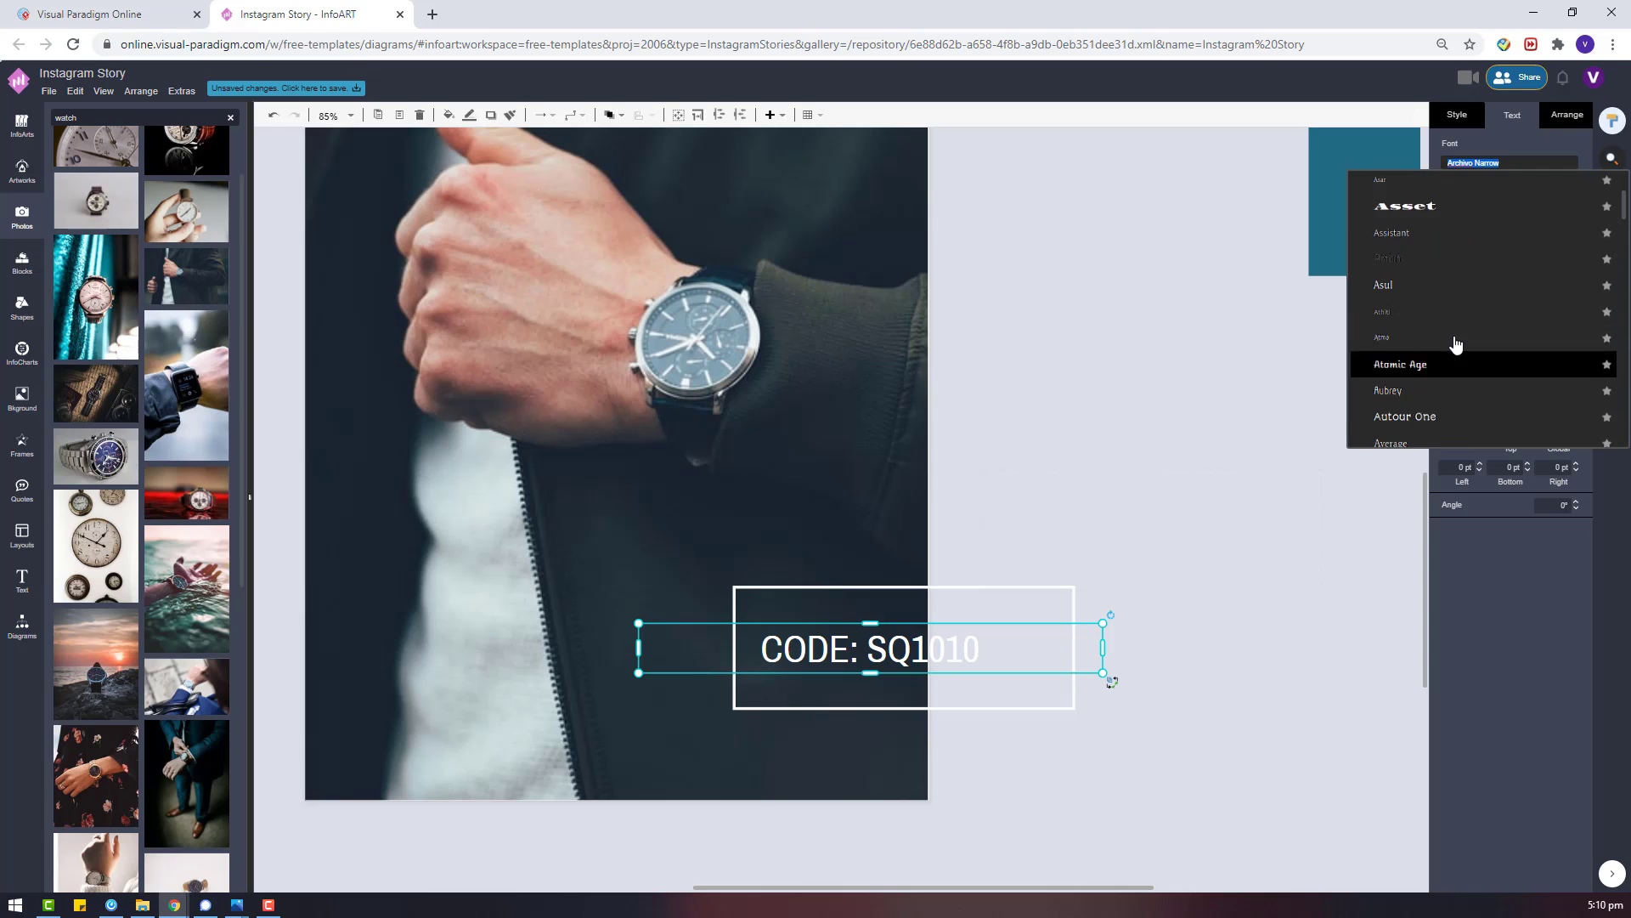
{"action": "scroll", "coordinate": [1445, 330], "scroll_direction": "up", "scroll_amount": 7}
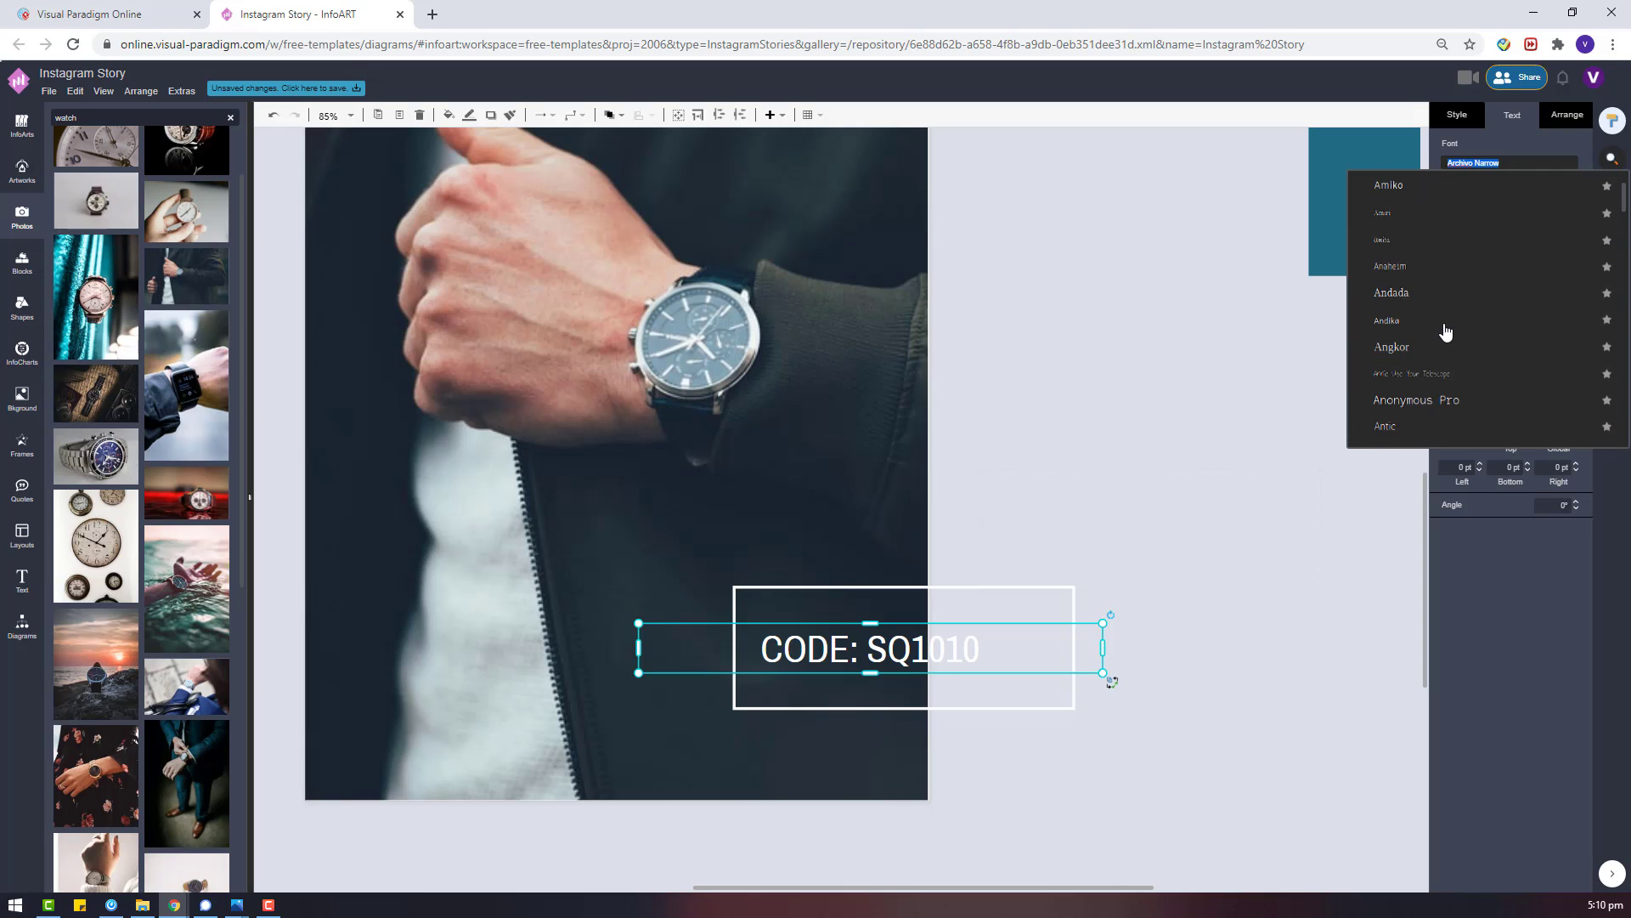
{"action": "scroll", "coordinate": [1446, 332], "scroll_direction": "up", "scroll_amount": 5}
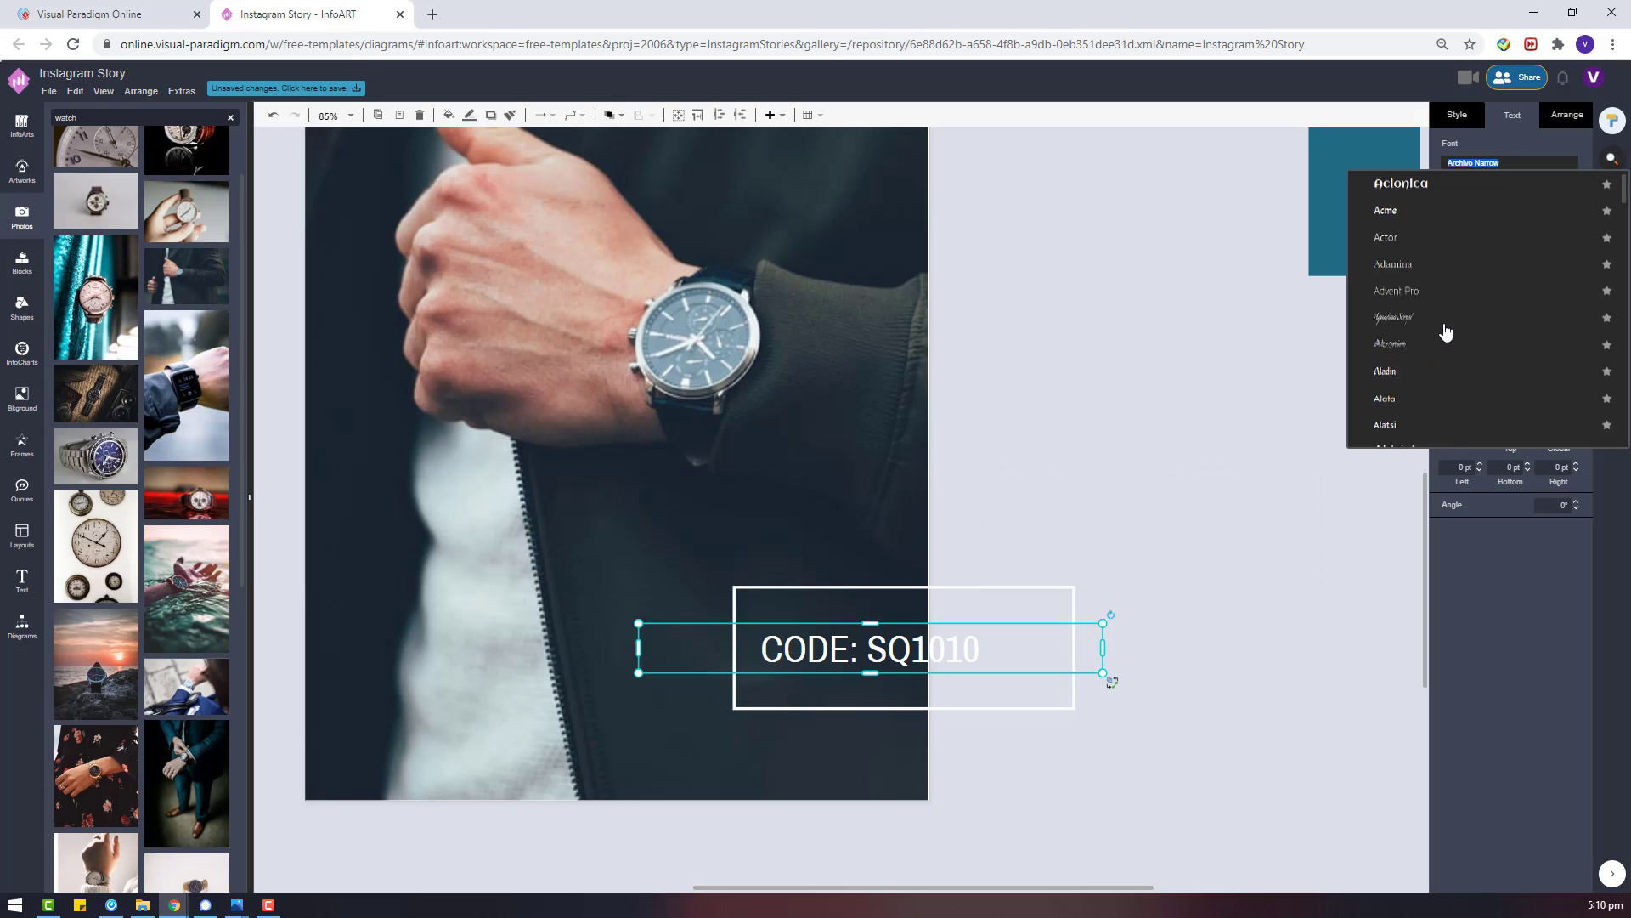
{"action": "left_click", "coordinate": [1612, 225]}
Reduce the white outline's height to 164 pt and align it with the code label's left edge and vertical middle.
{"action": "left_click", "coordinate": [976, 649]}
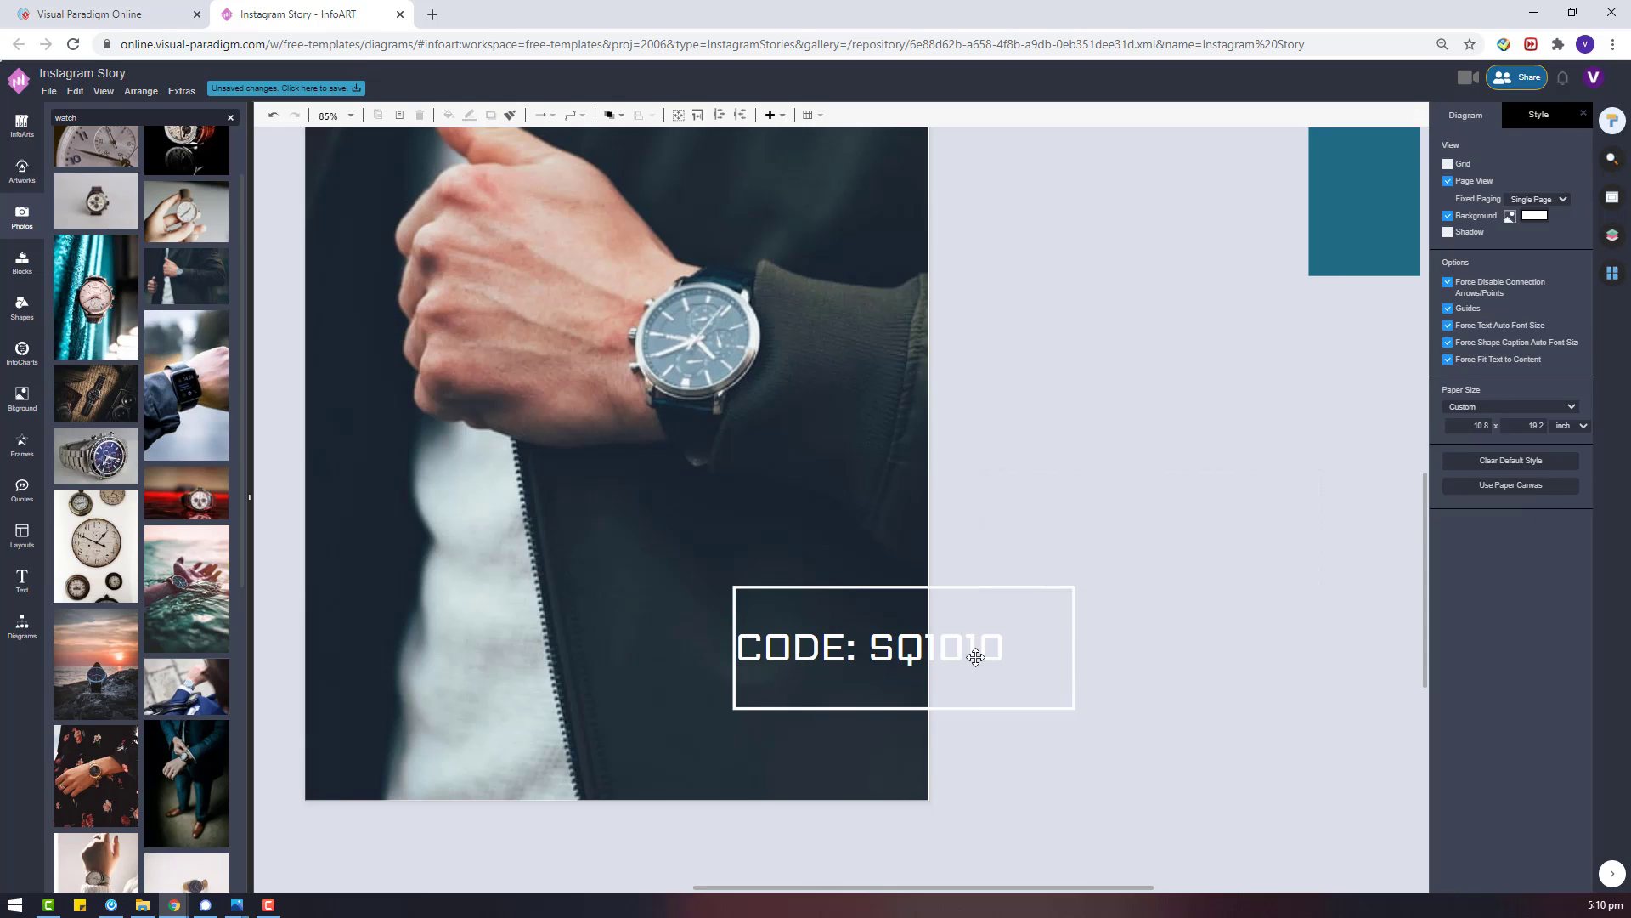
{"action": "left_click", "coordinate": [976, 648]}
{"action": "left_click", "coordinate": [919, 586]}
{"action": "left_click_drag", "start_coordinate": [1152, 754], "coordinate": [553, 545]}
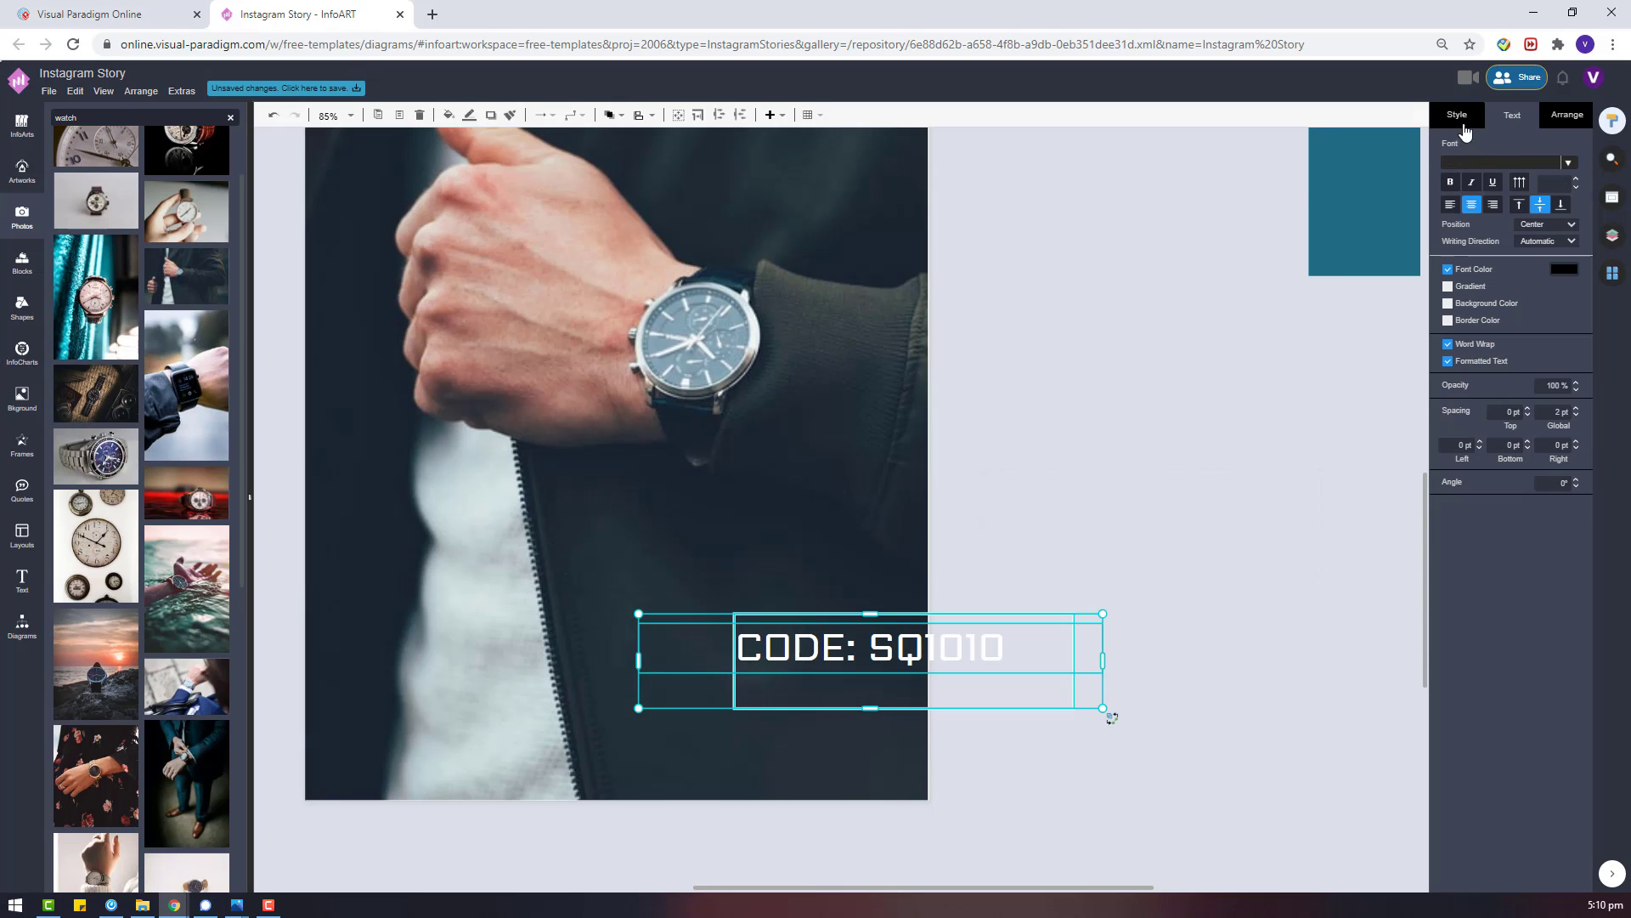
{"action": "left_click", "coordinate": [1568, 114]}
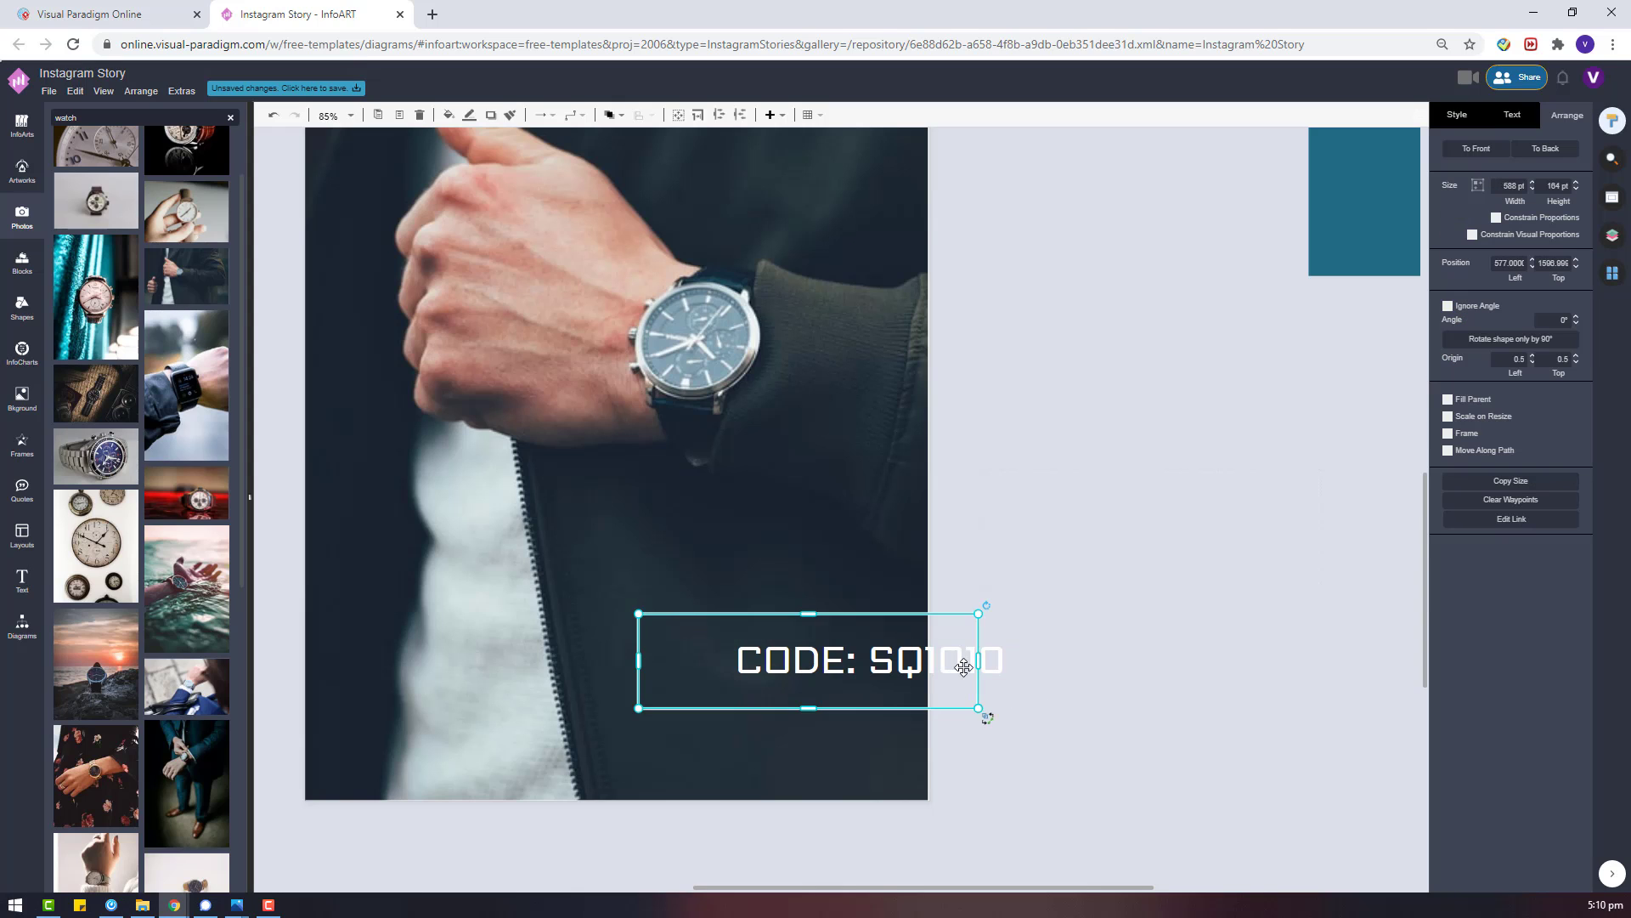
Narrow the code label's box to fit the outline and centre both on the lower part of the photo.
{"action": "left_click_drag", "start_coordinate": [1103, 660], "coordinate": [965, 661]}
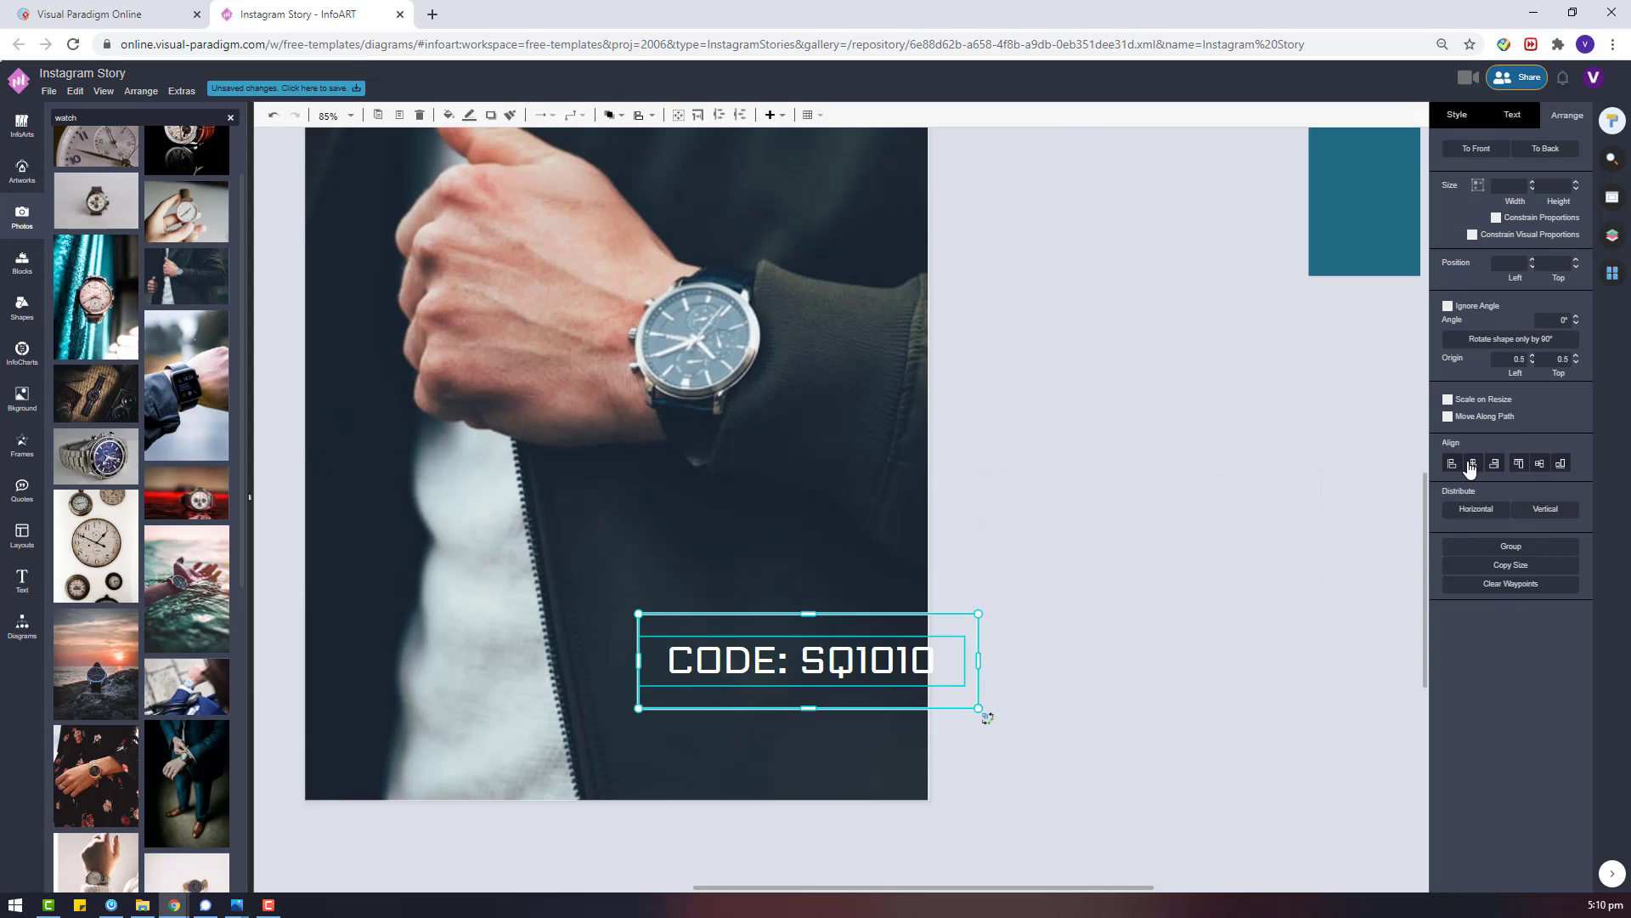
{"action": "left_click_drag", "start_coordinate": [769, 635], "coordinate": [582, 613]}
{"action": "left_click", "coordinate": [1007, 590]}
{"action": "key", "text": "Delete"}
{"action": "scroll", "coordinate": [960, 620], "scroll_direction": "down", "scroll_amount": 4}
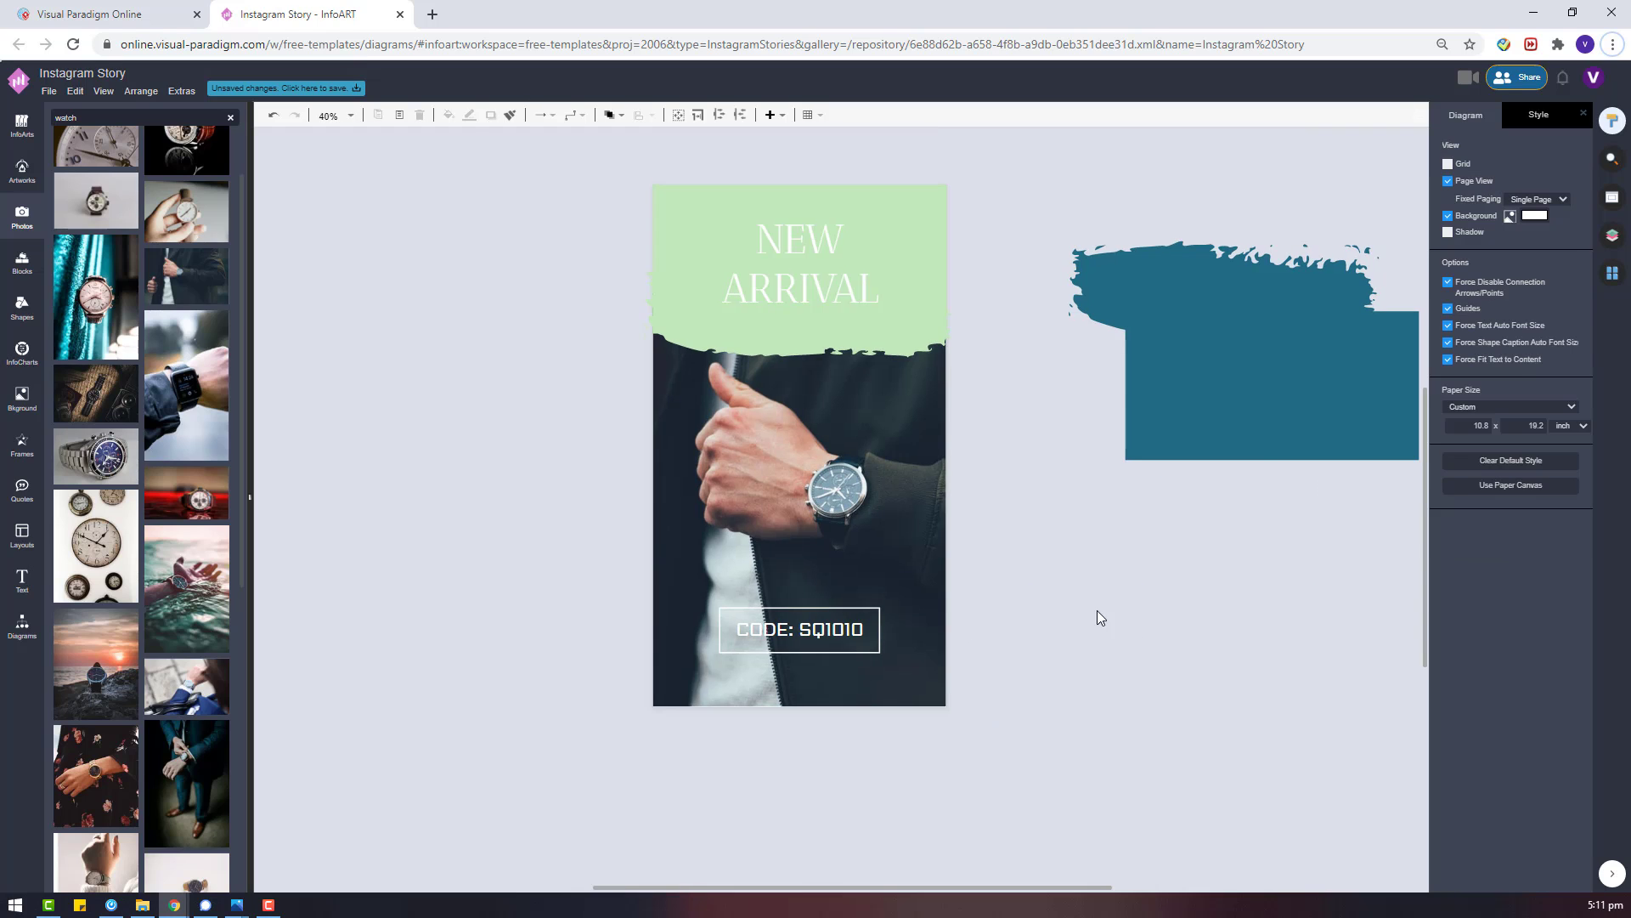
Delete the leftover blue rectangle and blue brush-stroke shape beside the page.
{"action": "left_click", "coordinate": [1264, 396]}
{"action": "key", "text": "Delete"}
{"action": "left_click", "coordinate": [1206, 289]}
{"action": "key", "text": "Delete"}
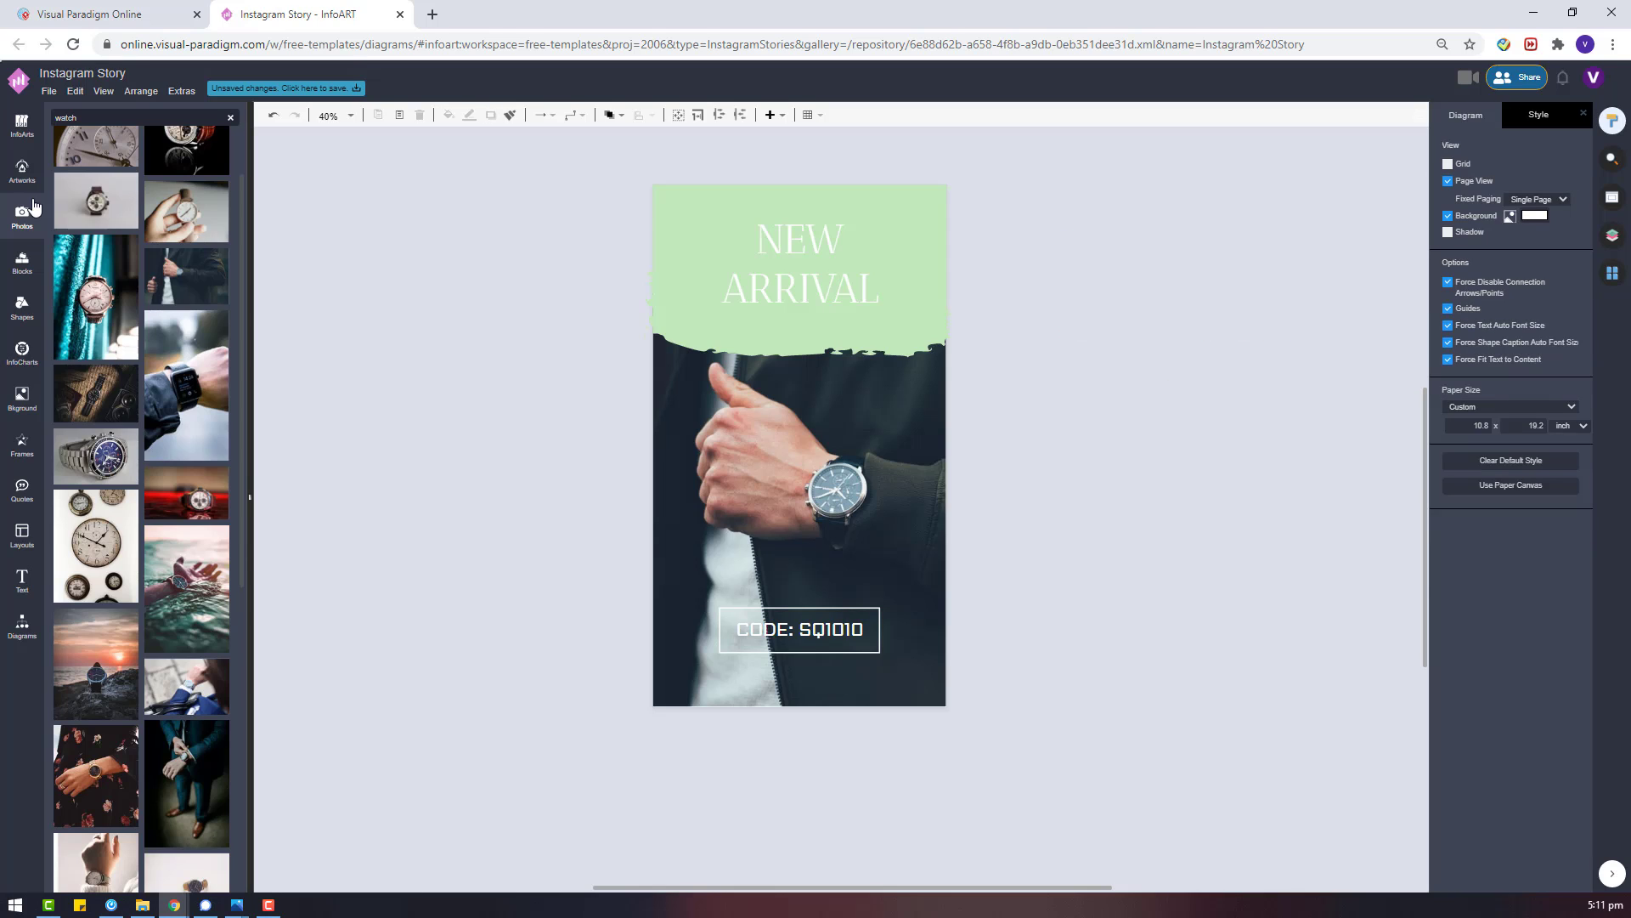
Add the circled down-arrow artwork beside the page and colour it white (FFFFFF).
{"action": "left_click", "coordinate": [24, 170]}
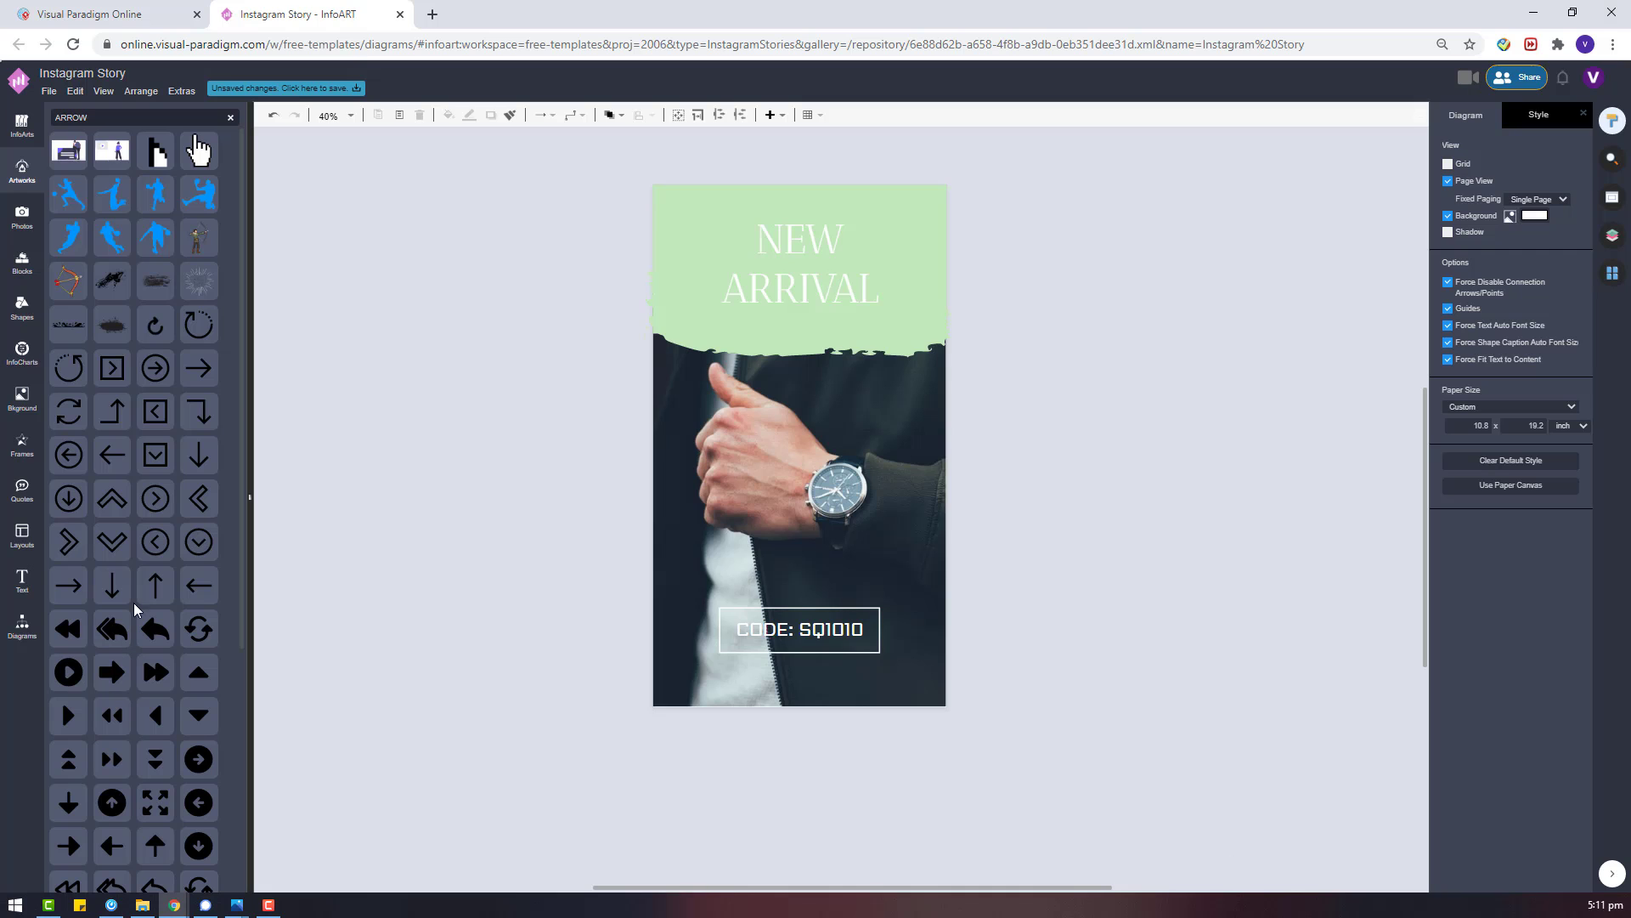
{"action": "left_click", "coordinate": [69, 499]}
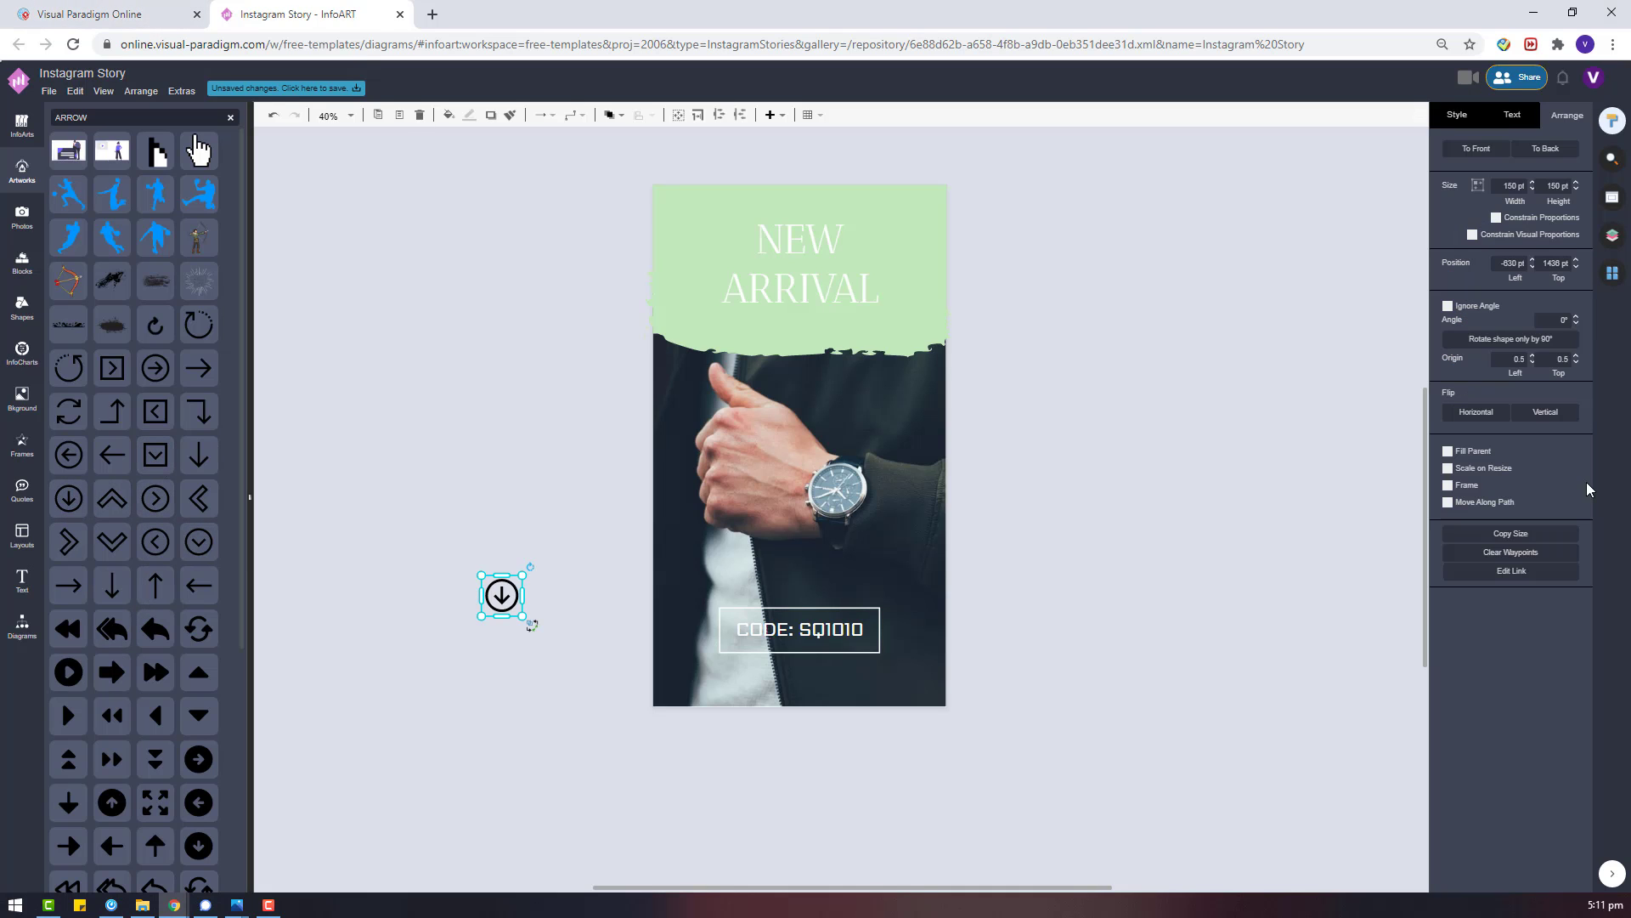
{"action": "left_click", "coordinate": [1463, 120]}
{"action": "left_click", "coordinate": [1449, 170]}
{"action": "left_click", "coordinate": [1484, 303]}
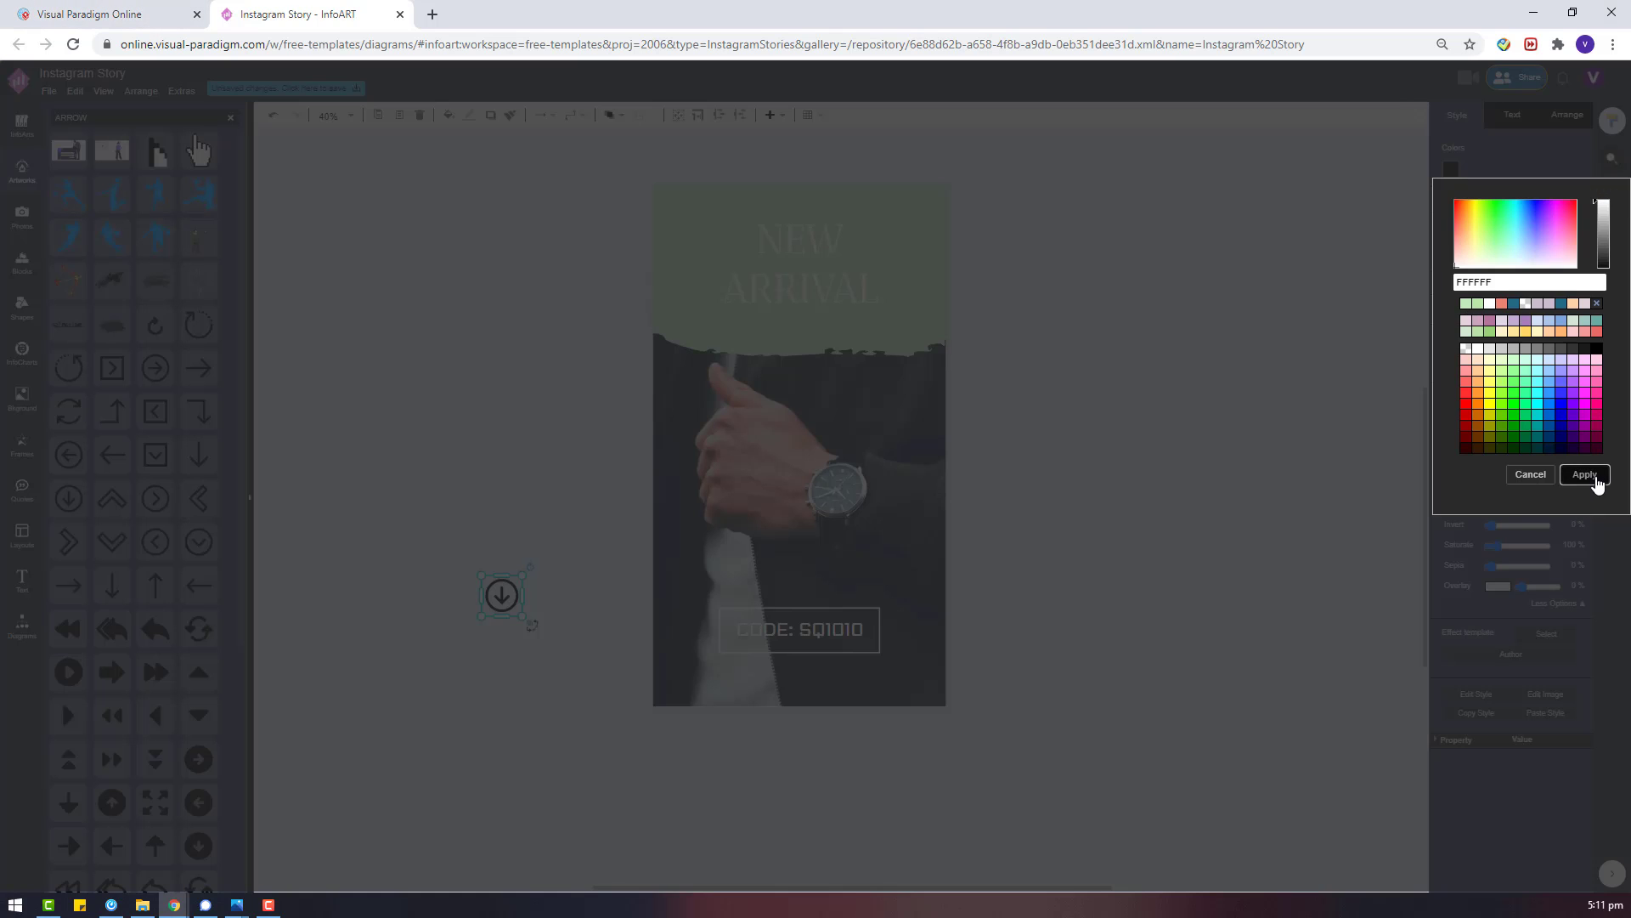
{"action": "left_click", "coordinate": [1593, 476]}
{"action": "scroll", "coordinate": [722, 425], "scroll_direction": "down", "scroll_amount": 3}
{"action": "scroll", "coordinate": [783, 374], "scroll_direction": "up", "scroll_amount": 3}
Place the white arrow icon just beneath the code label and thicken the label's white outline.
{"action": "left_click_drag", "start_coordinate": [314, 329], "coordinate": [835, 474]}
{"action": "left_click", "coordinate": [940, 371]}
{"action": "left_click", "coordinate": [990, 346]}
{"action": "left_click", "coordinate": [946, 344]}
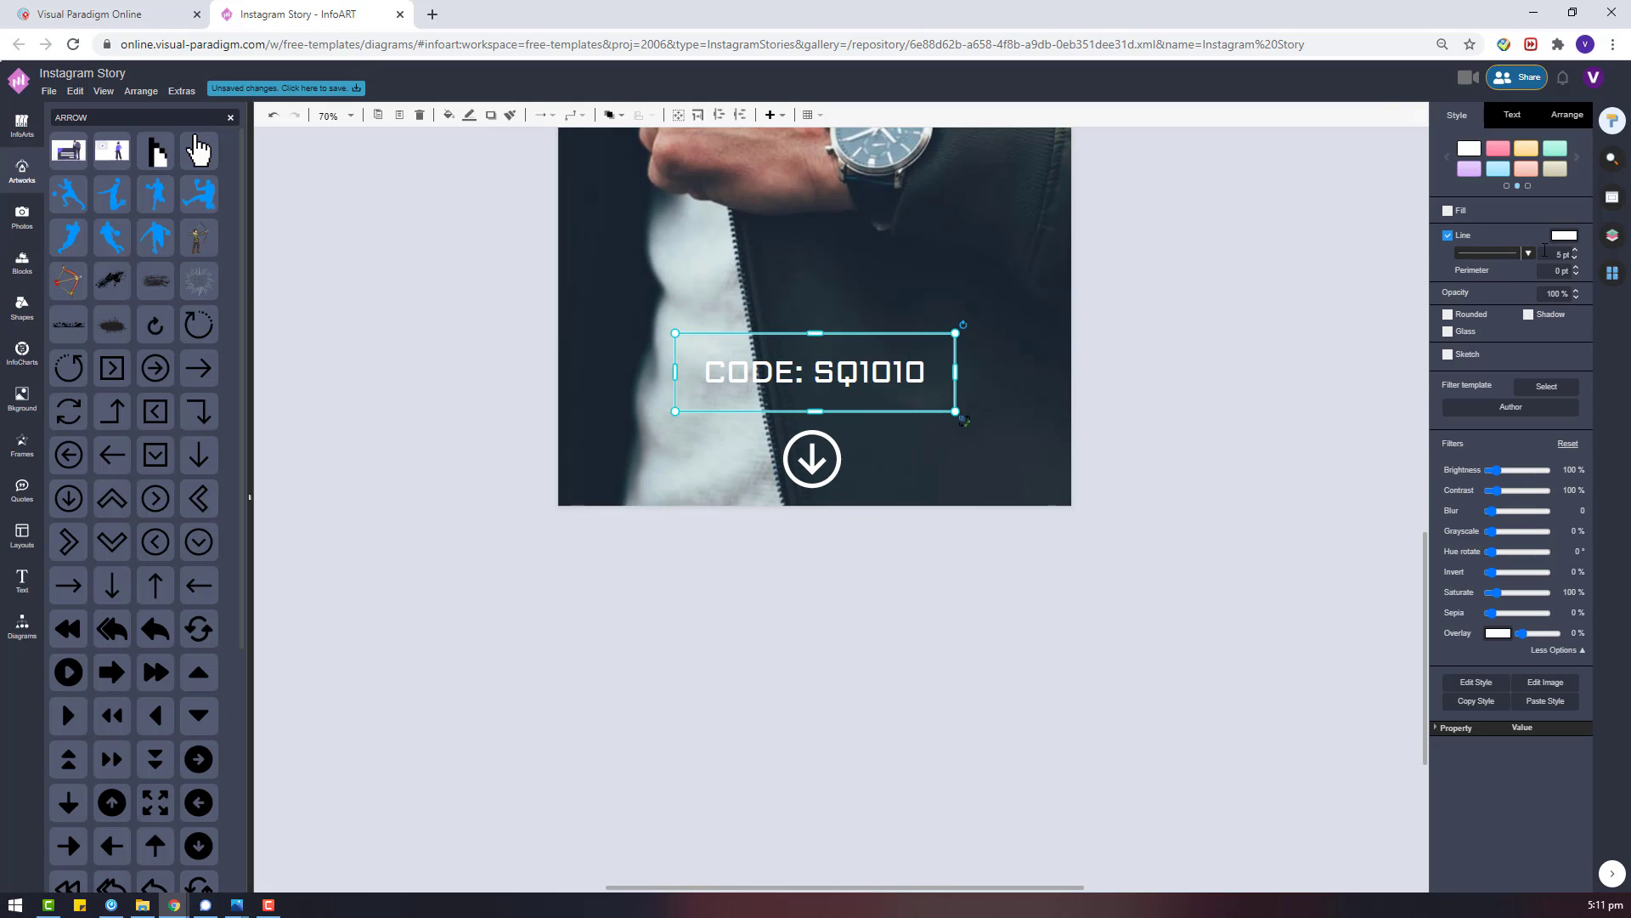
Distribute the code label, its outline and the arrow horizontally, and move all three slightly up the photo.
{"action": "left_click_drag", "start_coordinate": [1070, 594], "coordinate": [671, 316]}
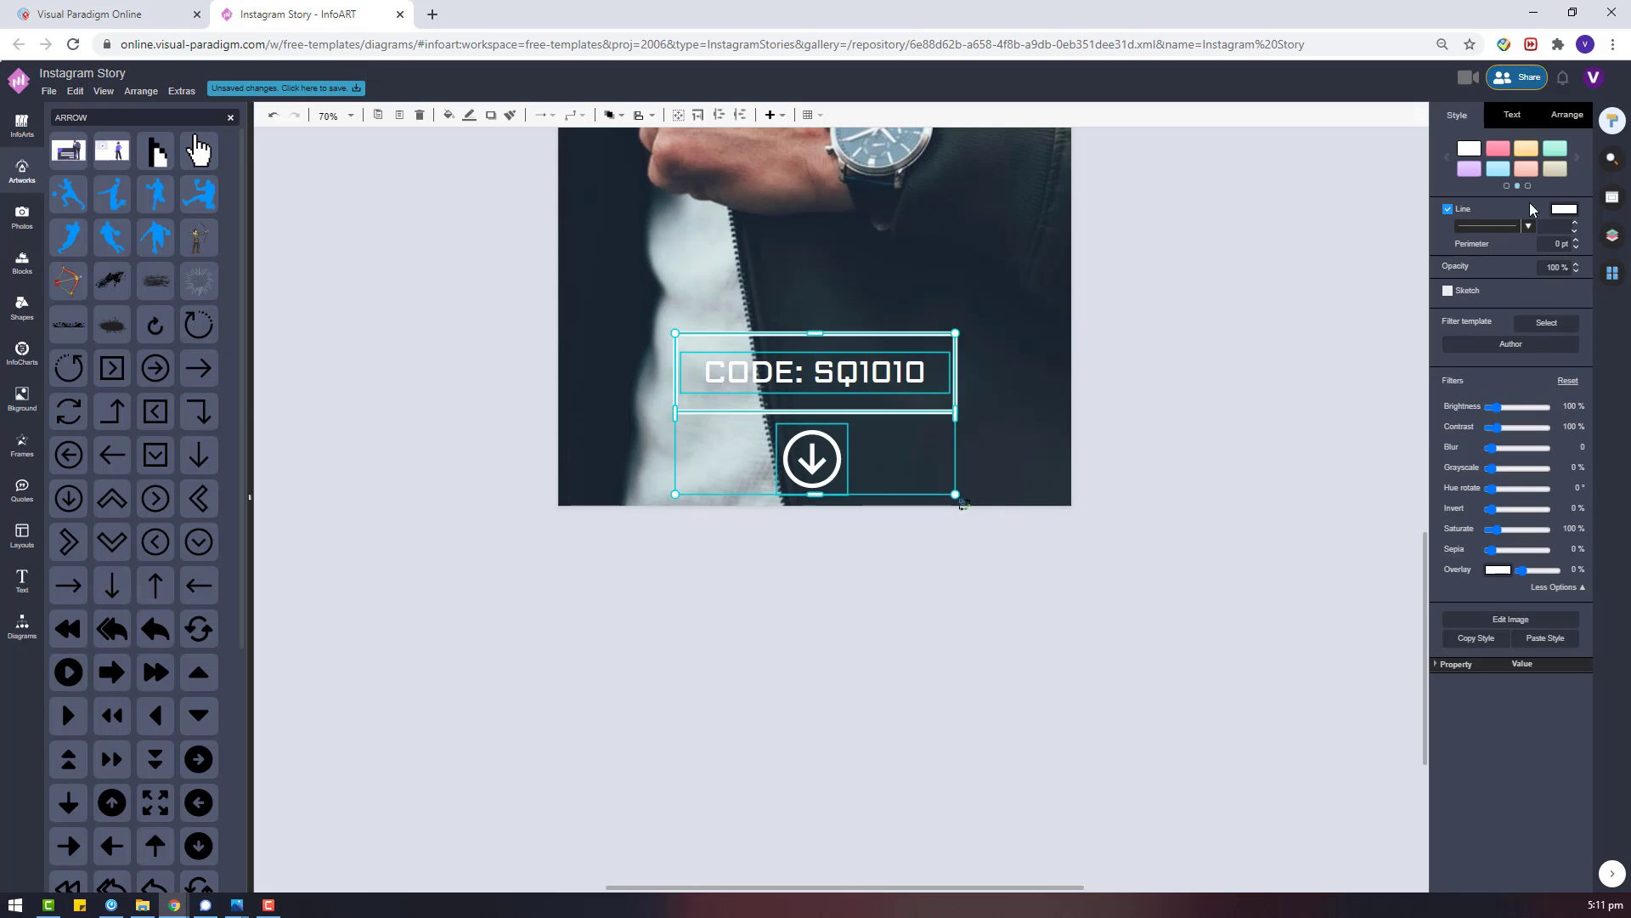
{"action": "left_click", "coordinate": [1567, 115]}
{"action": "left_click", "coordinate": [1501, 508]}
{"action": "left_click_drag", "start_coordinate": [807, 367], "coordinate": [809, 346]}
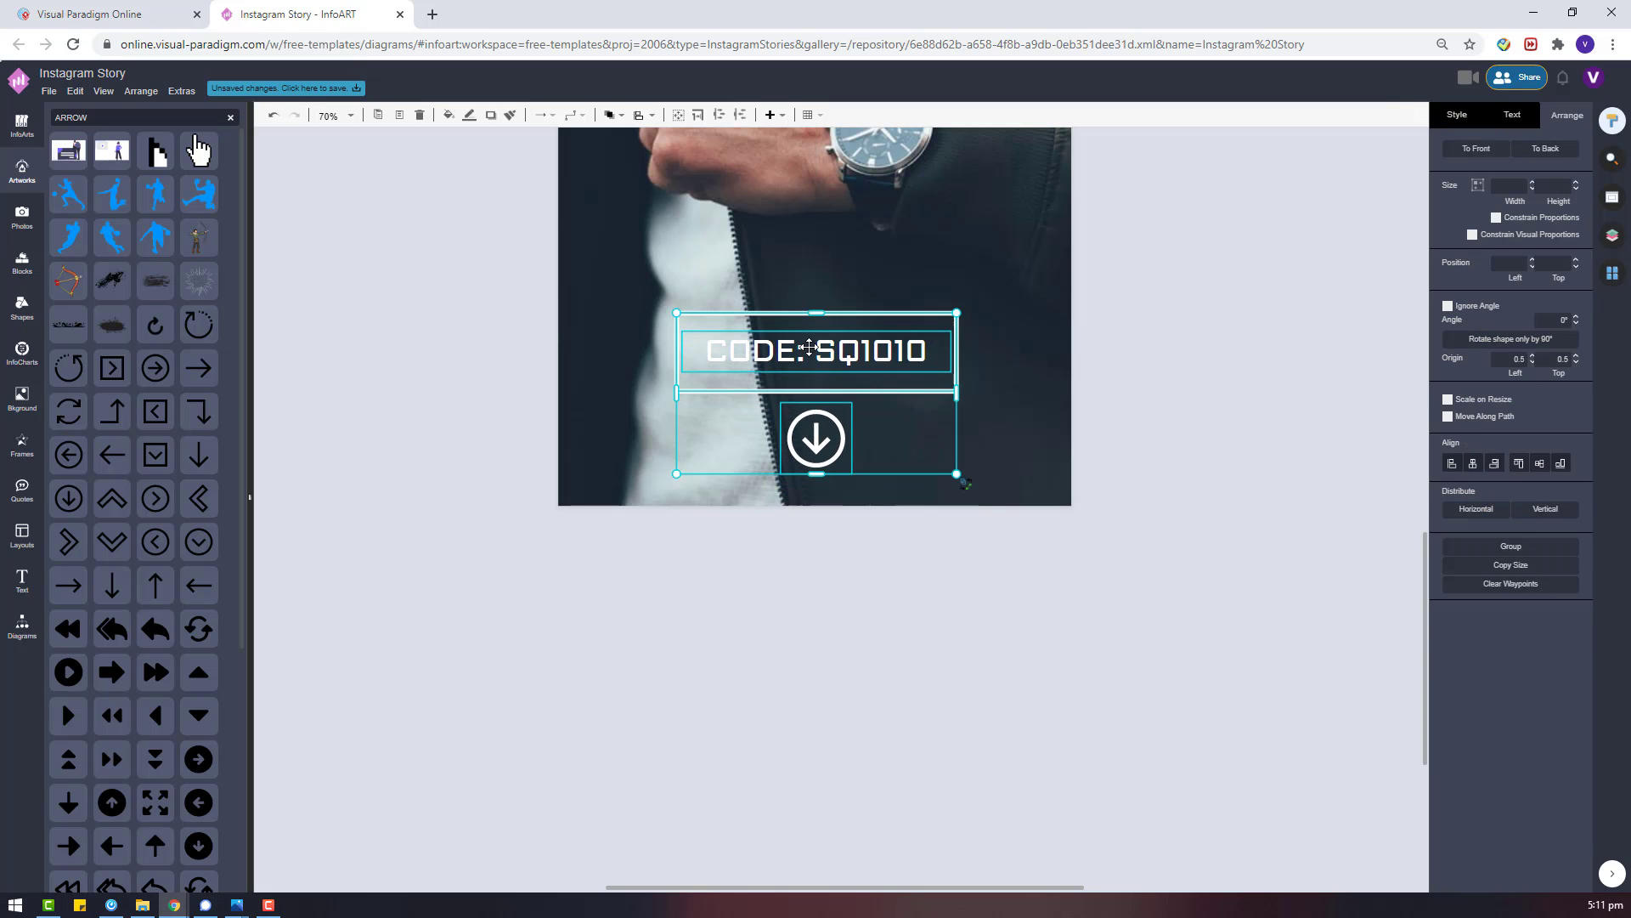
{"action": "left_click", "coordinate": [1147, 344]}
{"action": "scroll", "coordinate": [1009, 678], "scroll_direction": "up", "scroll_amount": 7}
{"action": "scroll", "coordinate": [1006, 673], "scroll_direction": "down", "scroll_amount": 3}
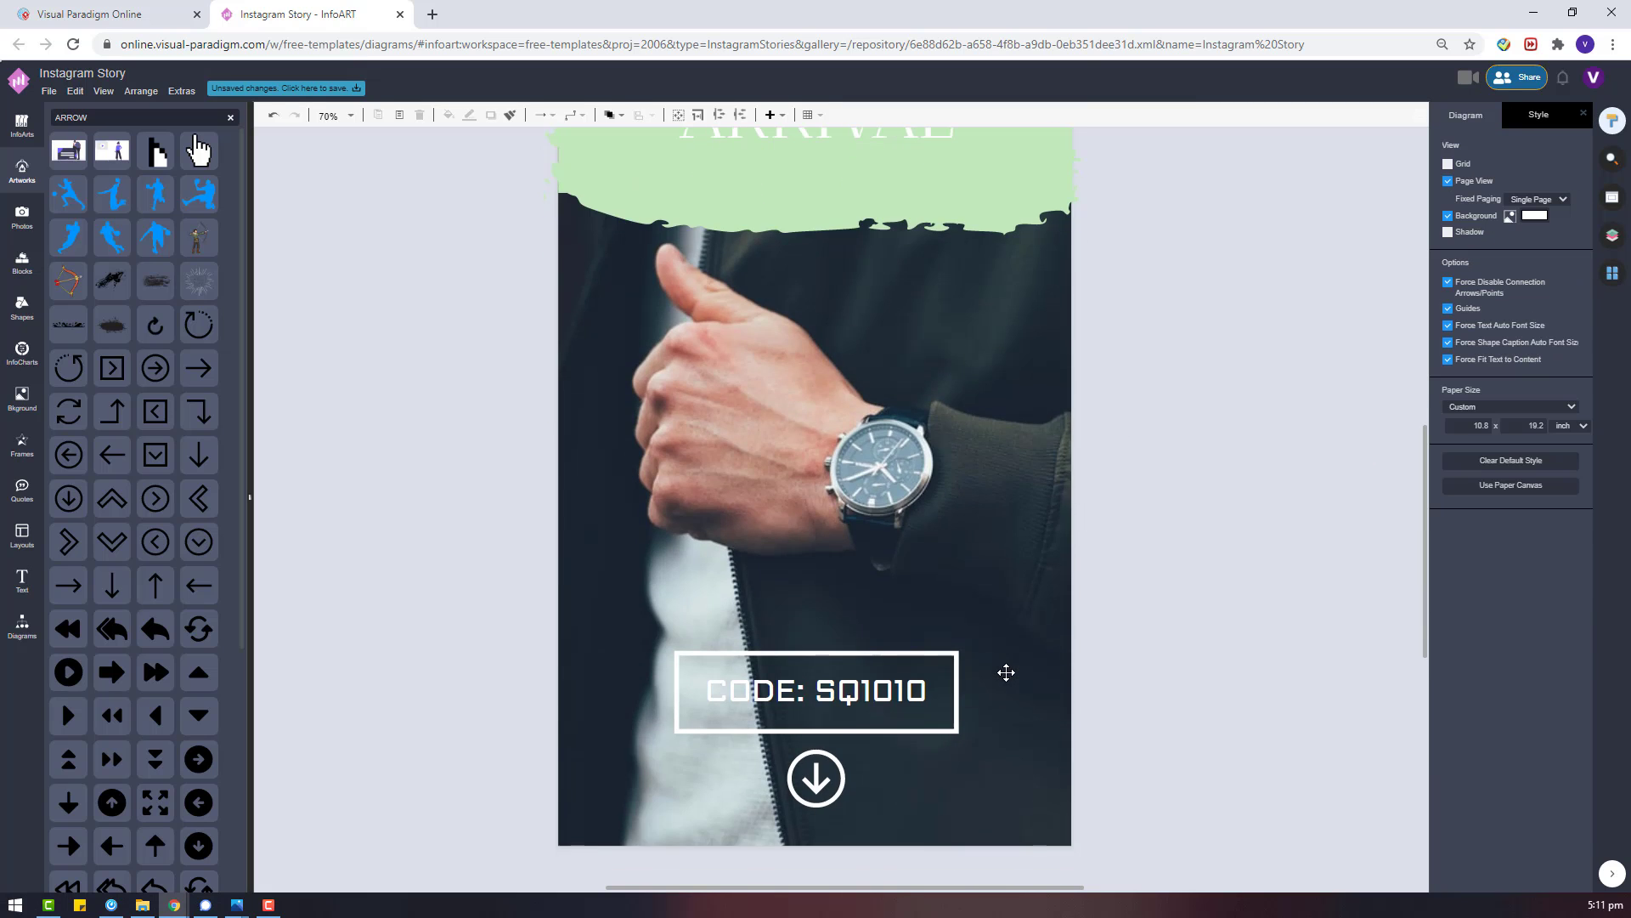
{"action": "scroll", "coordinate": [1006, 672], "scroll_direction": "up", "scroll_amount": 3}
{"action": "left_click", "coordinate": [864, 288]}
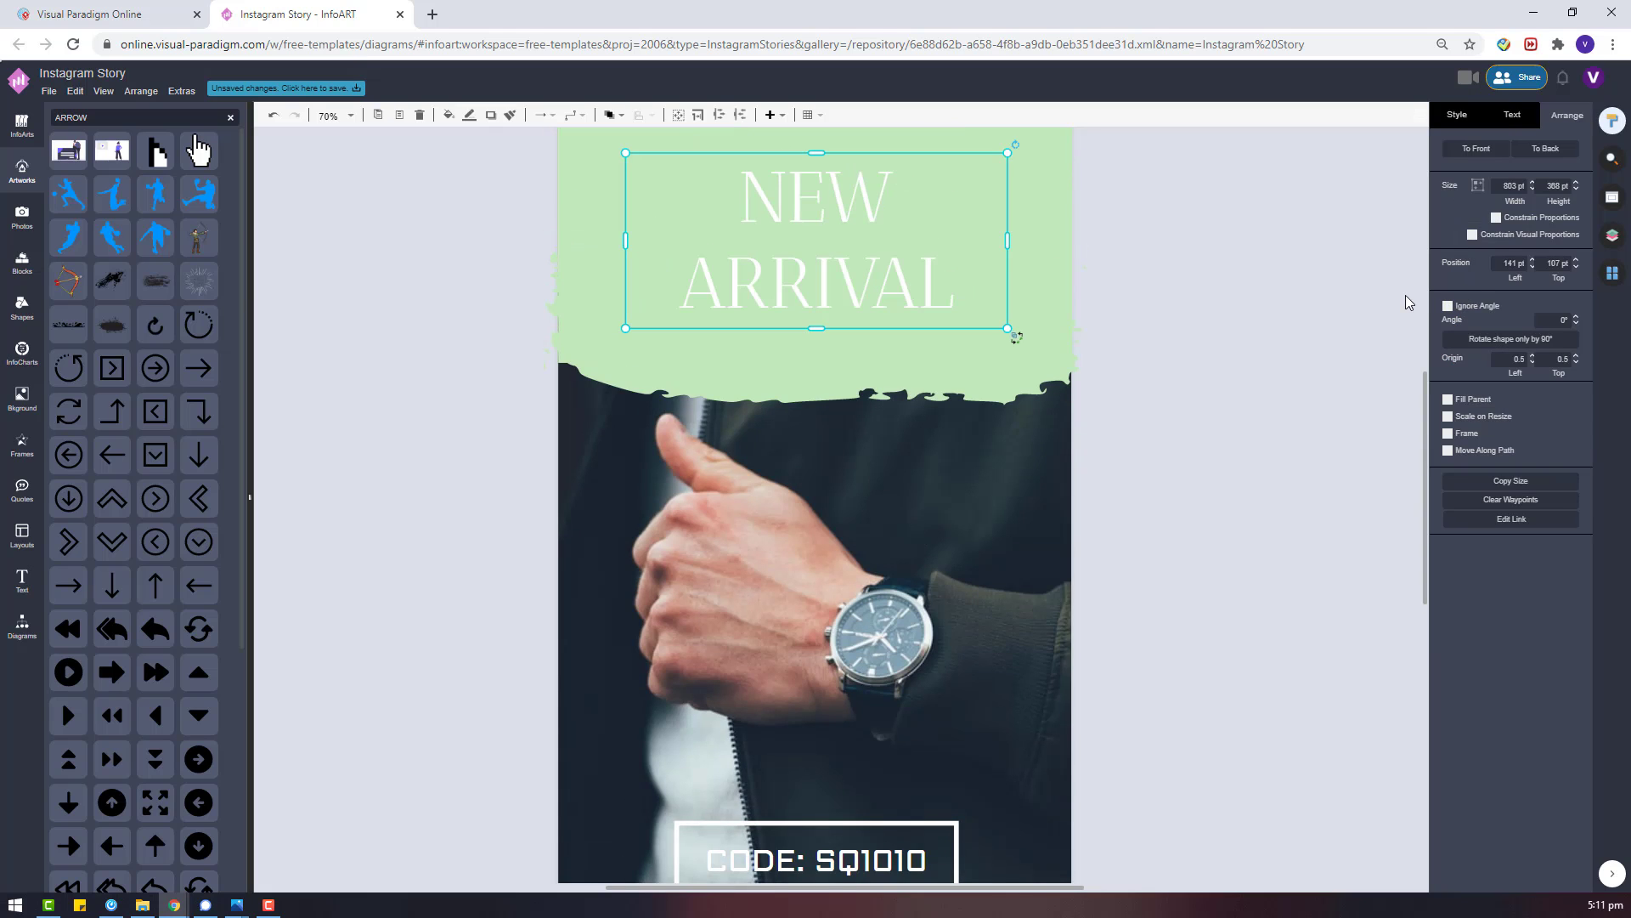
{"action": "left_click", "coordinate": [1513, 116]}
{"action": "left_click", "coordinate": [1570, 164]}
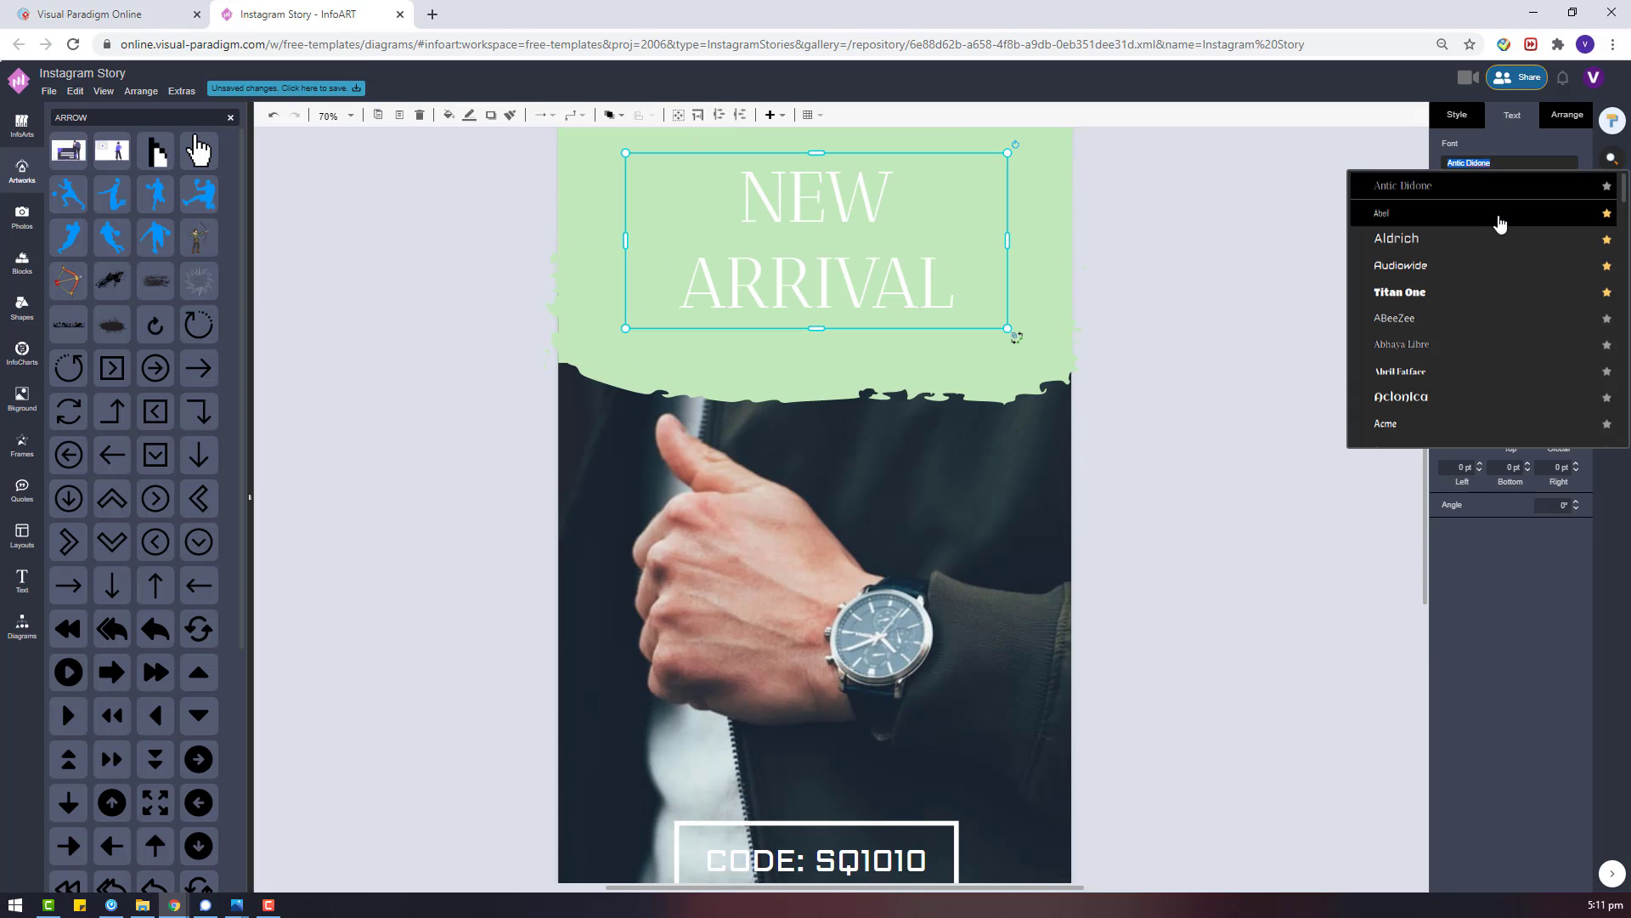
{"action": "scroll", "coordinate": [1411, 399], "scroll_direction": "down", "scroll_amount": 1}
{"action": "left_click", "coordinate": [1232, 454]}
{"action": "scroll", "coordinate": [1221, 459], "scroll_direction": "down", "scroll_amount": 3}
{"action": "scroll", "coordinate": [1240, 450], "scroll_direction": "up", "scroll_amount": 2}
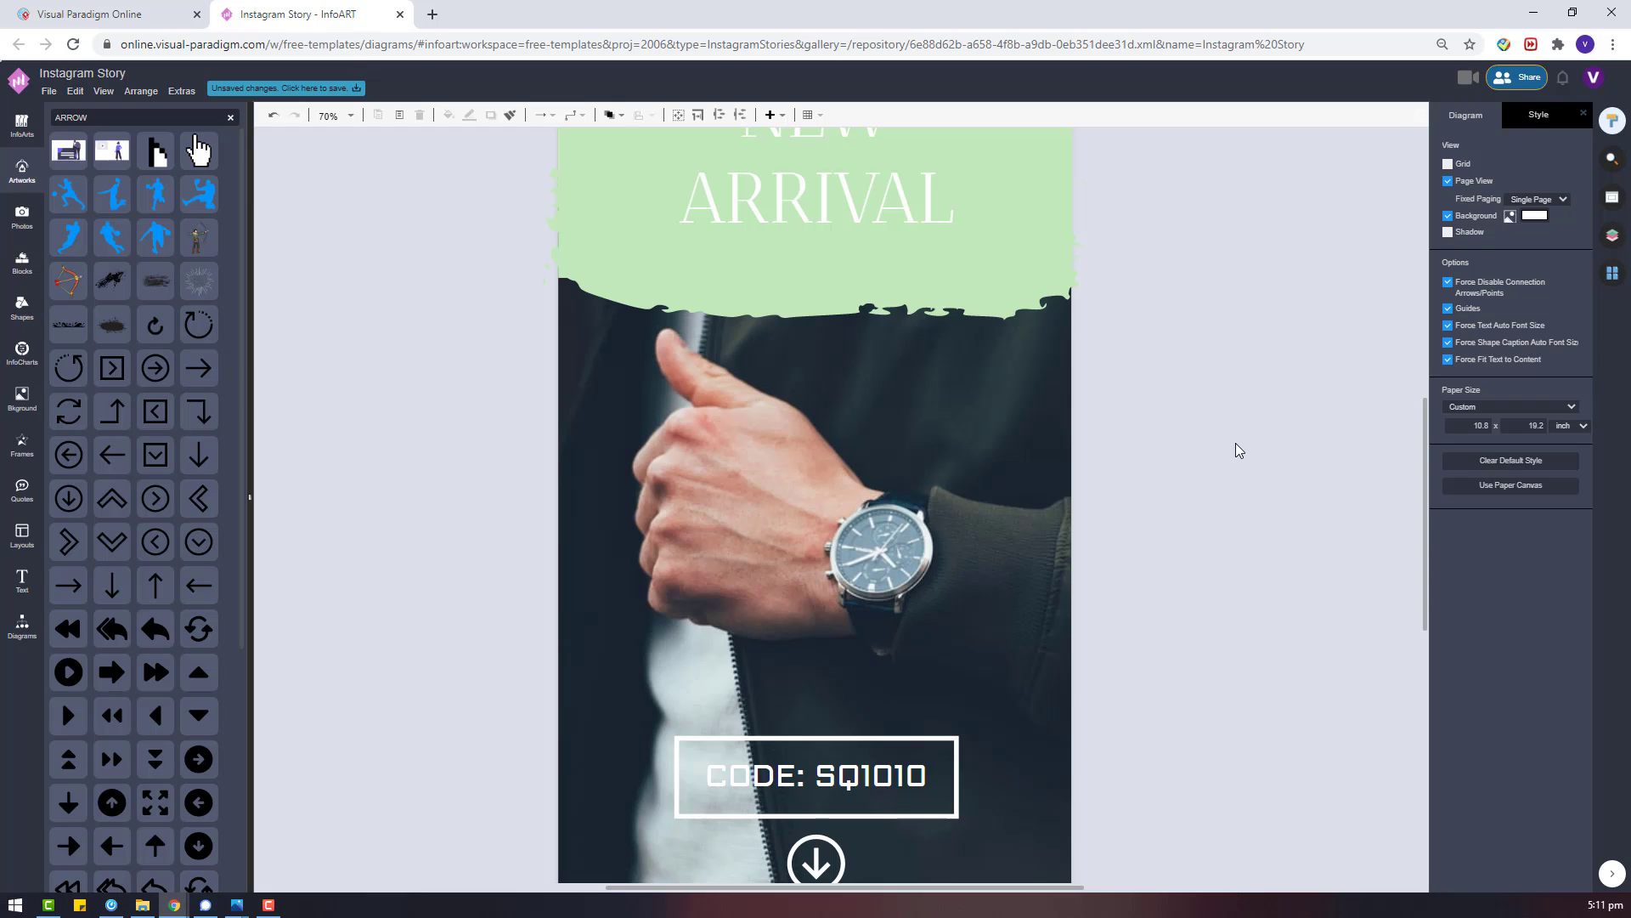
{"action": "left_click", "coordinate": [843, 200]}
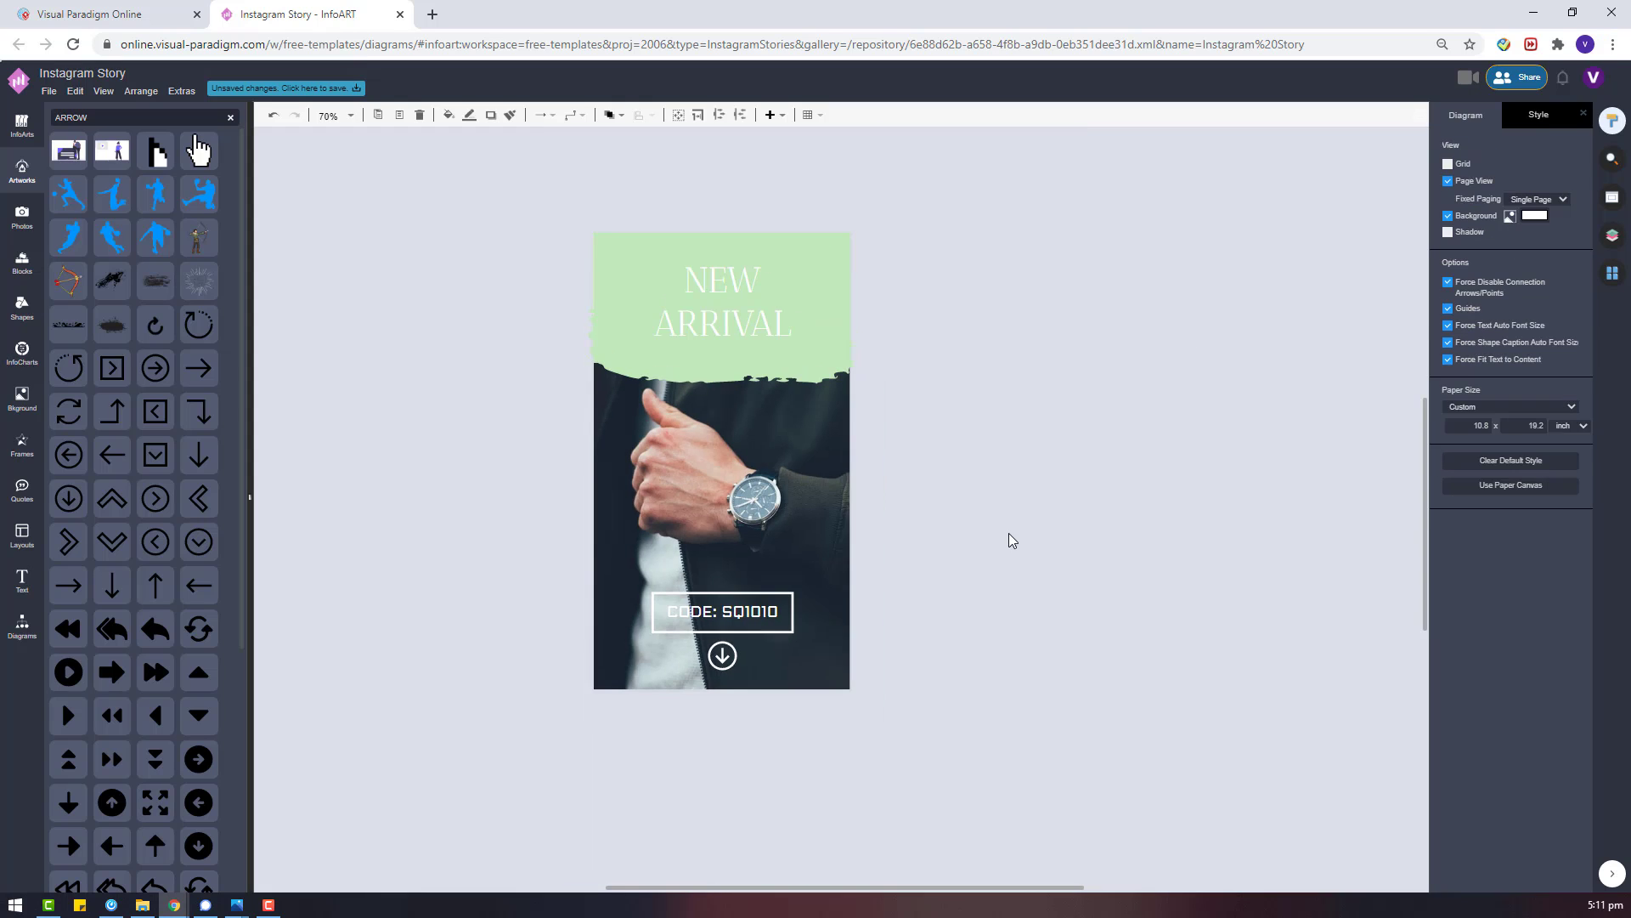
{"action": "scroll", "coordinate": [1008, 539], "scroll_direction": "up", "scroll_amount": 1}
Replace the heading text with "Platinum Editions" on two lines.
{"action": "left_click", "coordinate": [764, 289]}
{"action": "double_click", "coordinate": [748, 253]}
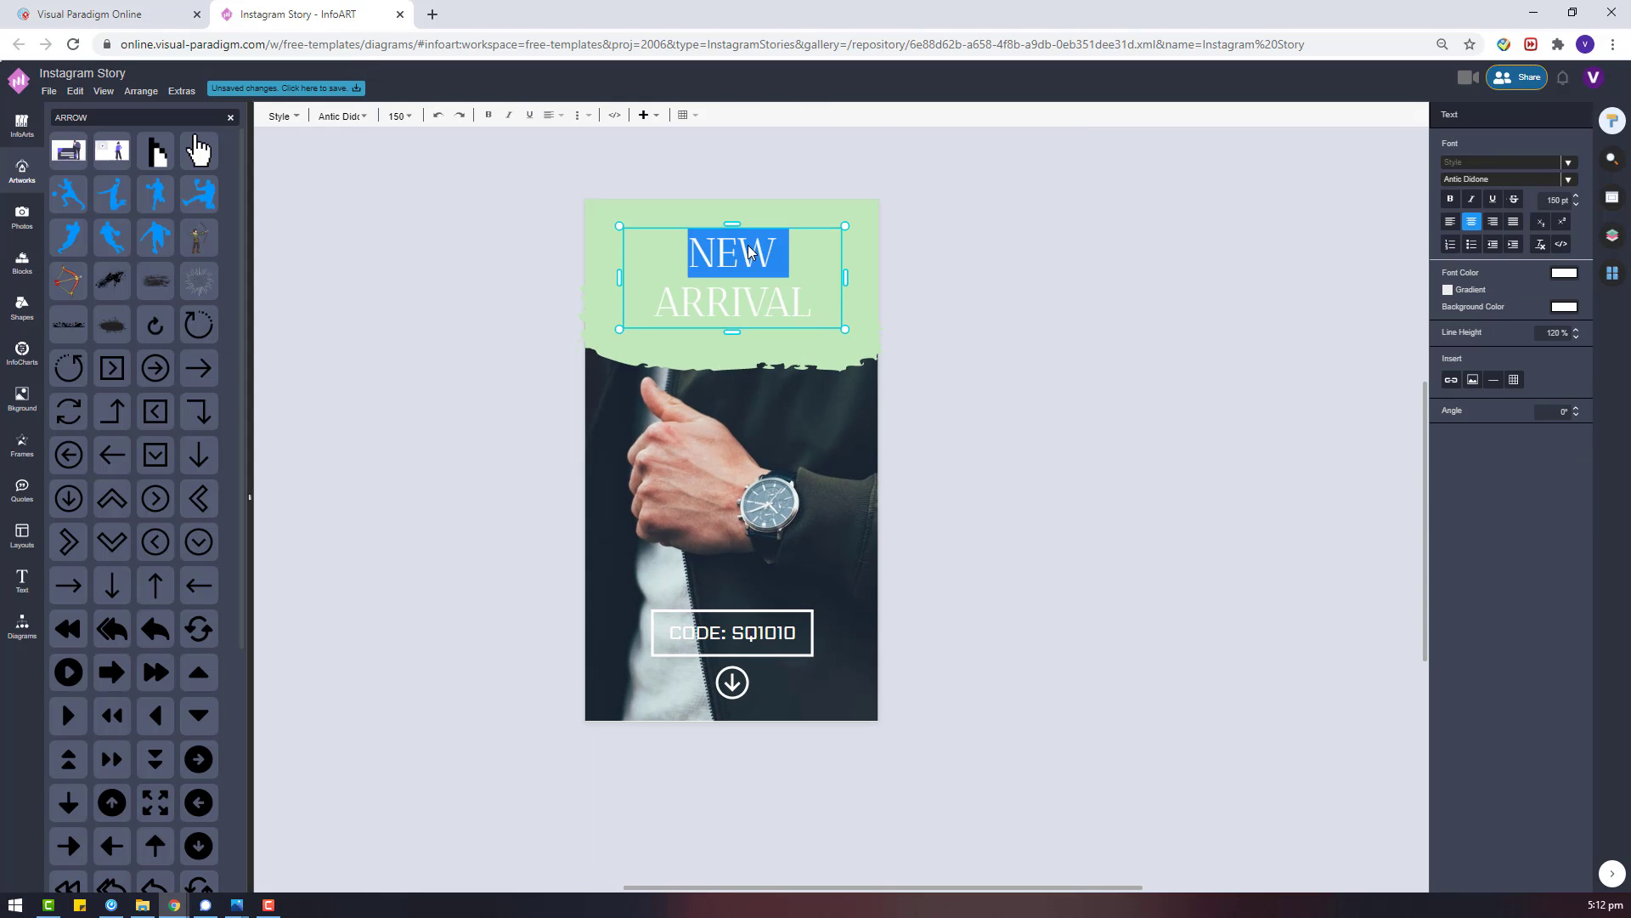
{"action": "type", "text": "pL"}
{"action": "key", "text": "BackSpace"}
{"action": "key", "text": "BackSpace"}
{"action": "key", "text": "ctrl+a"}
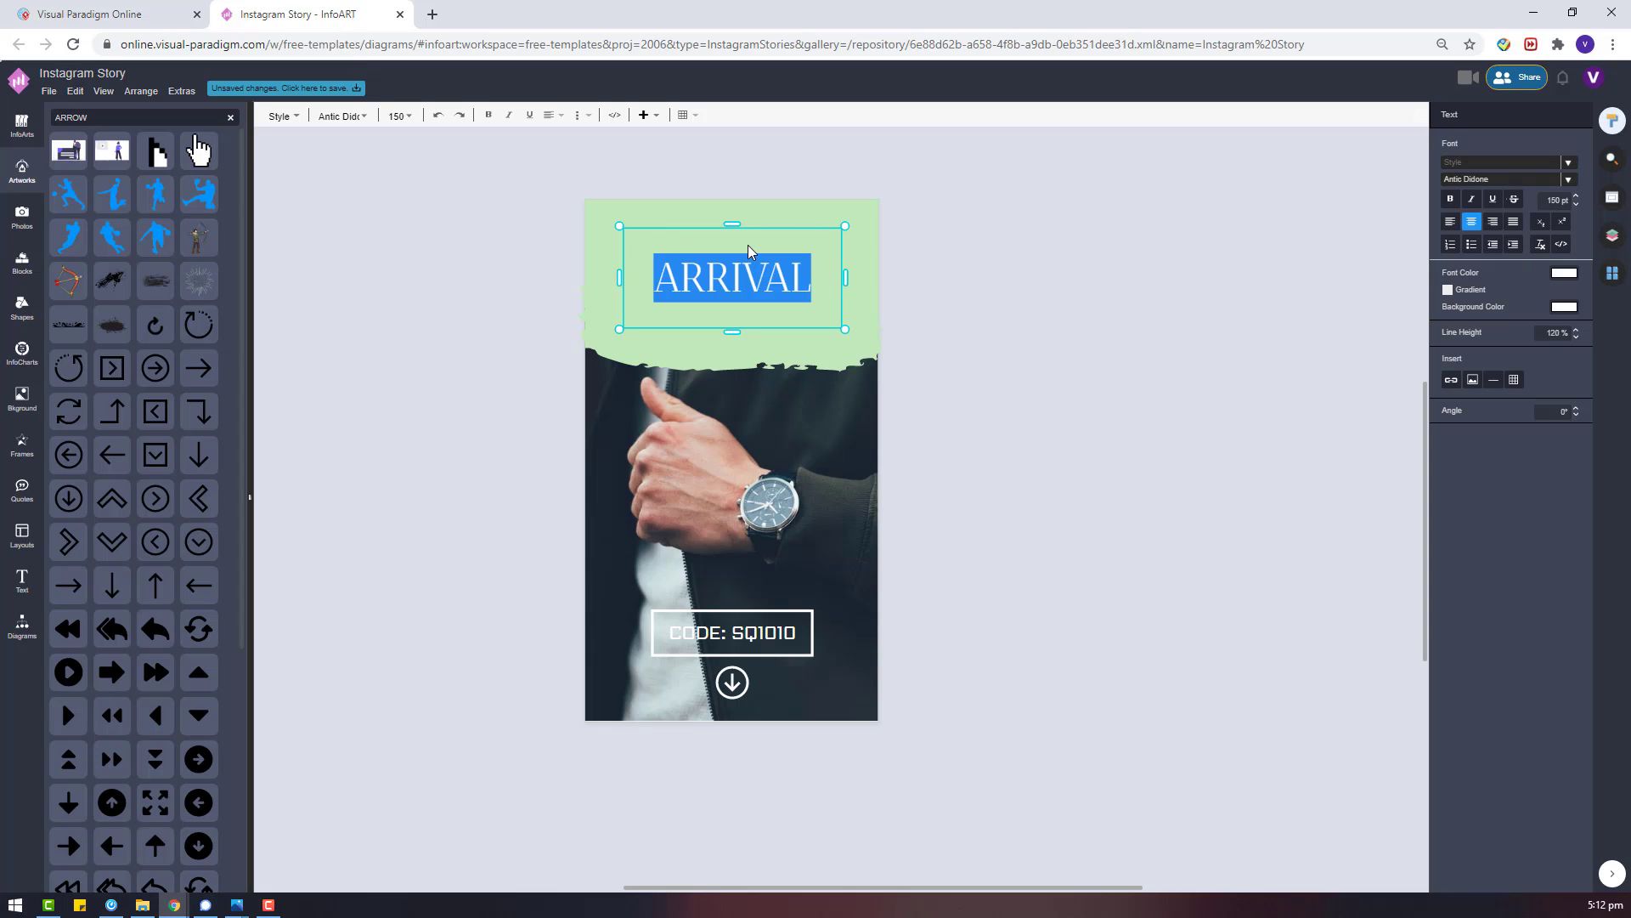
{"action": "type", "text": "plati"}
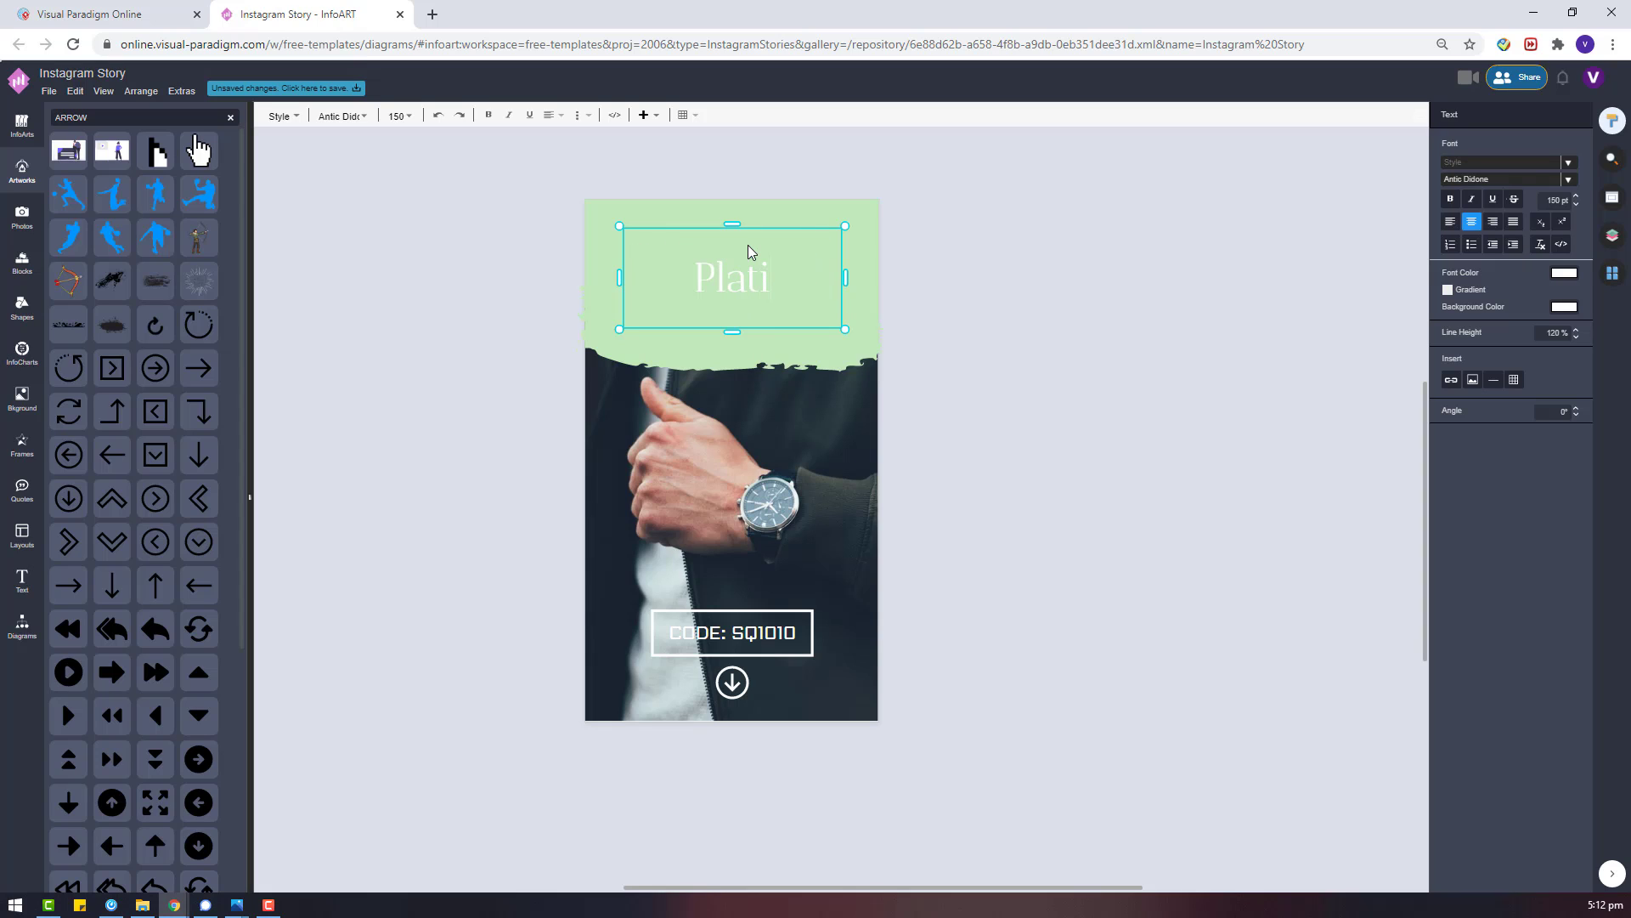
{"action": "type", "text": "mum"}
{"action": "left_click_drag", "start_coordinate": [757, 281], "coordinate": [730, 284]}
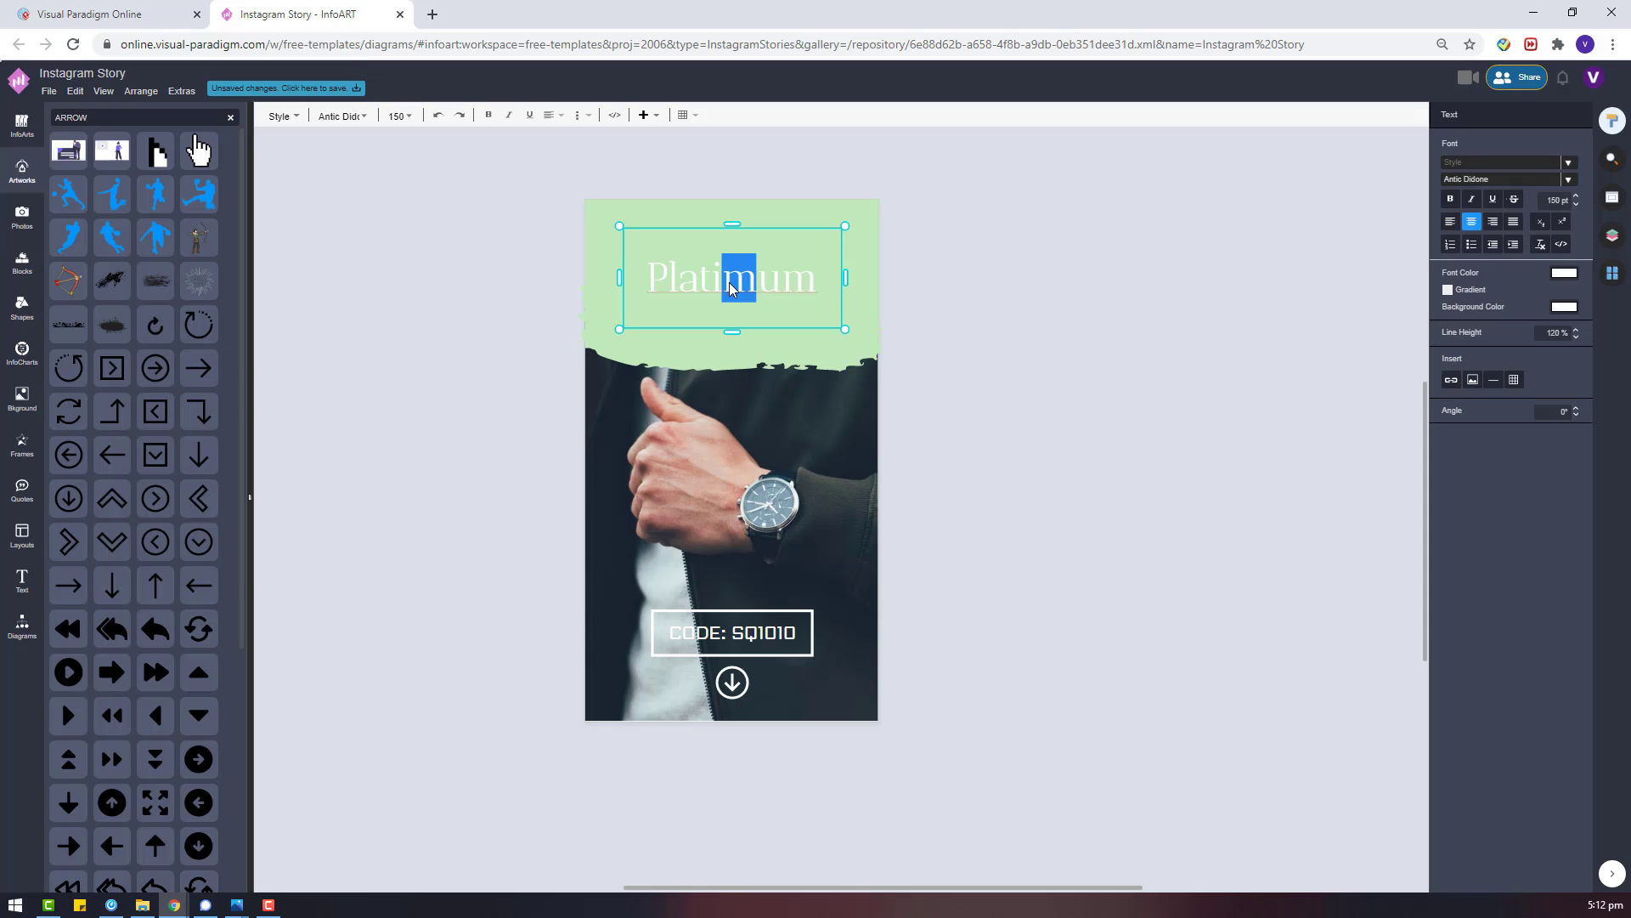
{"action": "type", "text": "n"}
{"action": "key", "text": "Return"}
{"action": "type", "text": "Editions"}
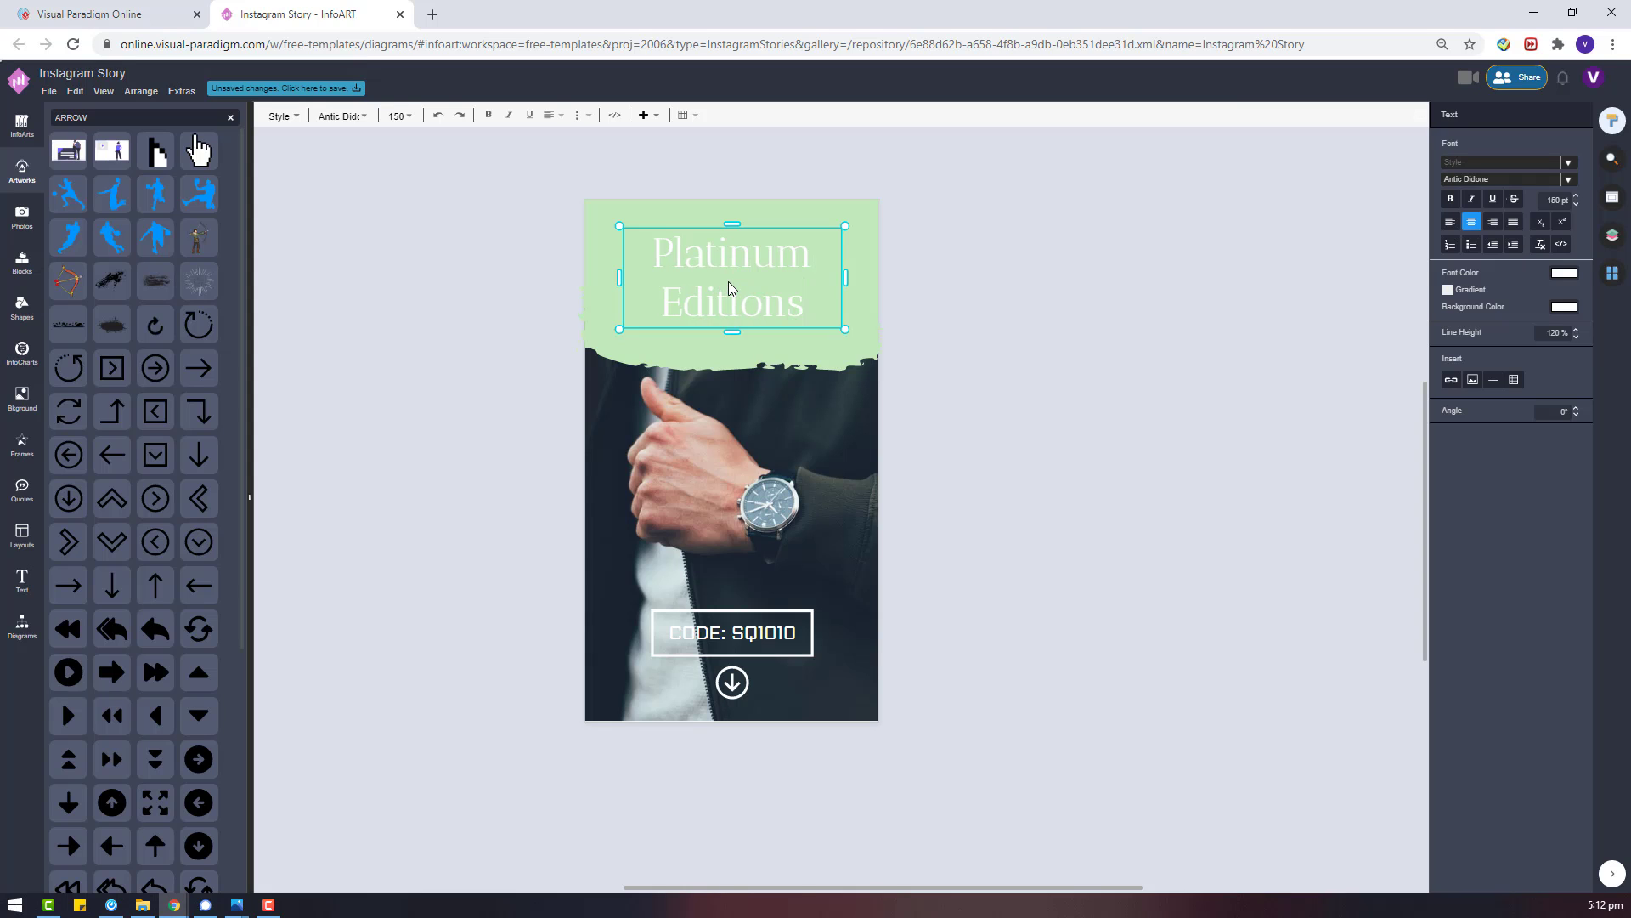
{"action": "double_click", "coordinate": [728, 282]}
{"action": "left_click", "coordinate": [885, 278]}
Set the Platinum Editions heading in the Alex Brush script font.
{"action": "left_click", "coordinate": [807, 293]}
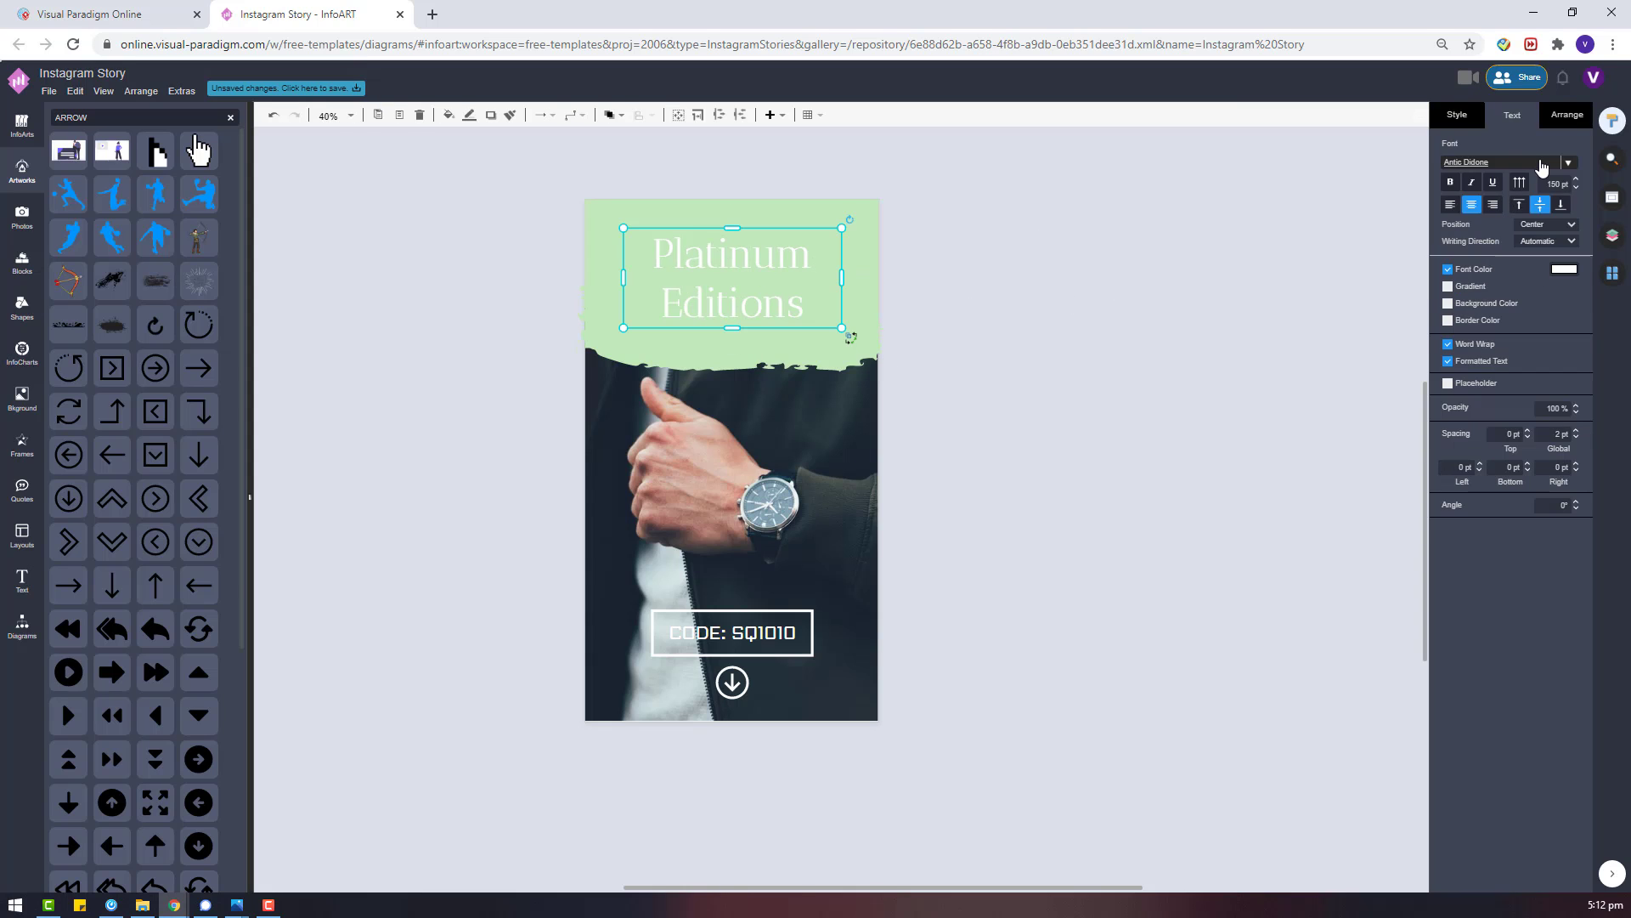
{"action": "left_click", "coordinate": [1540, 162]}
{"action": "left_click", "coordinate": [1463, 328]}
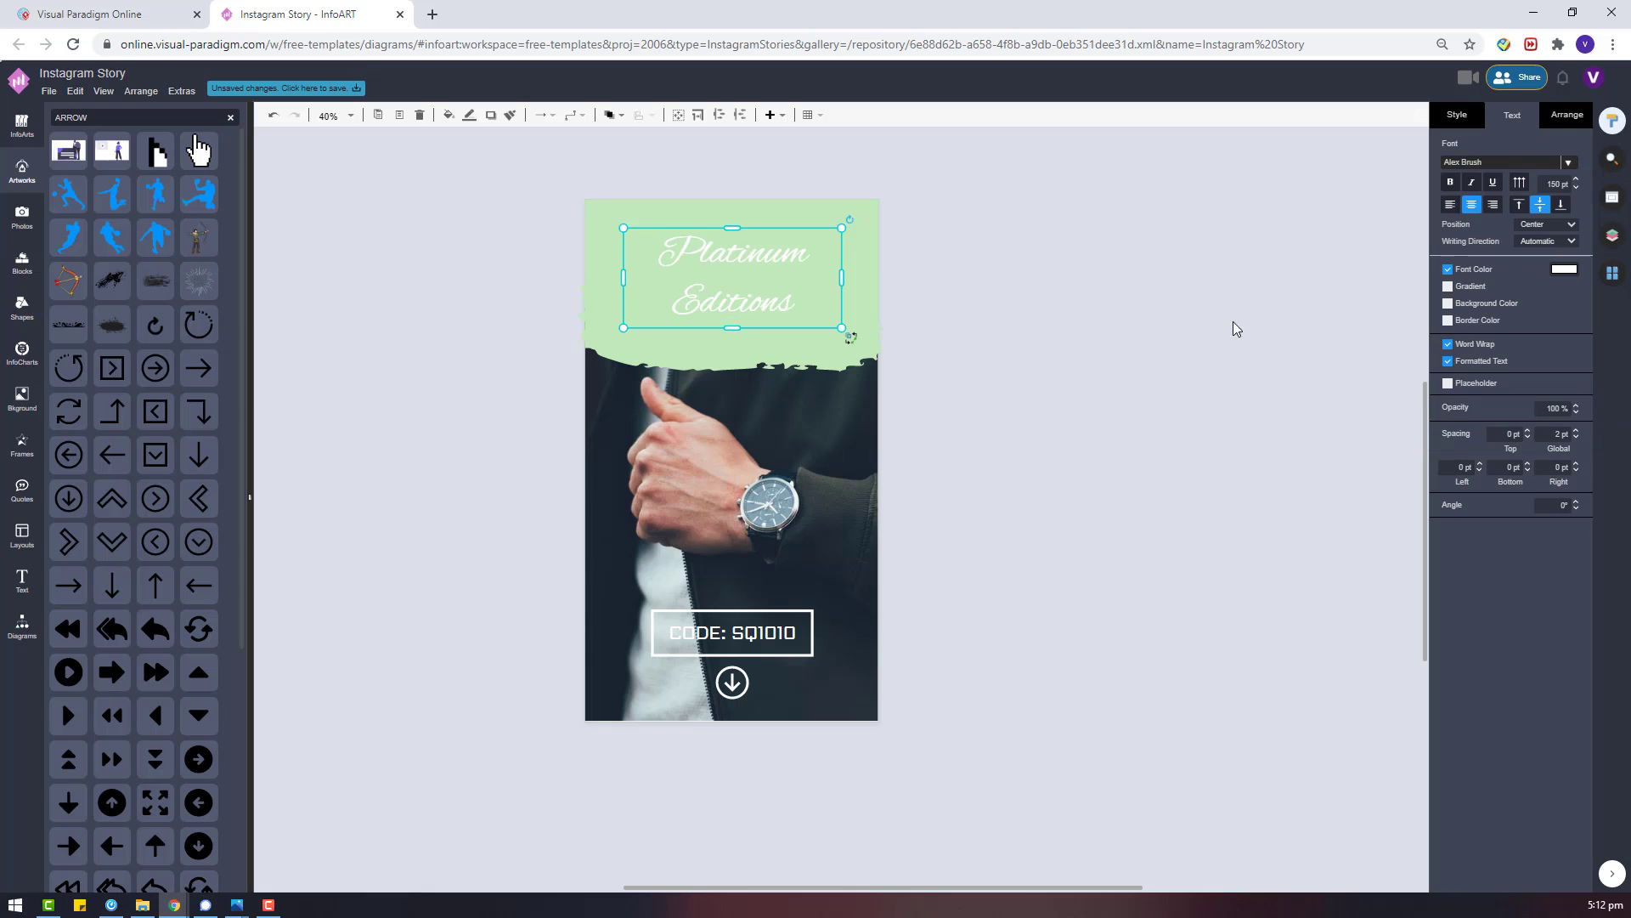
Try the Ruge Boogie, Indie Flower, Marck Script and Almendra Display fonts on the heading before reapplying Alex Brush.
{"action": "left_click", "coordinate": [1544, 168]}
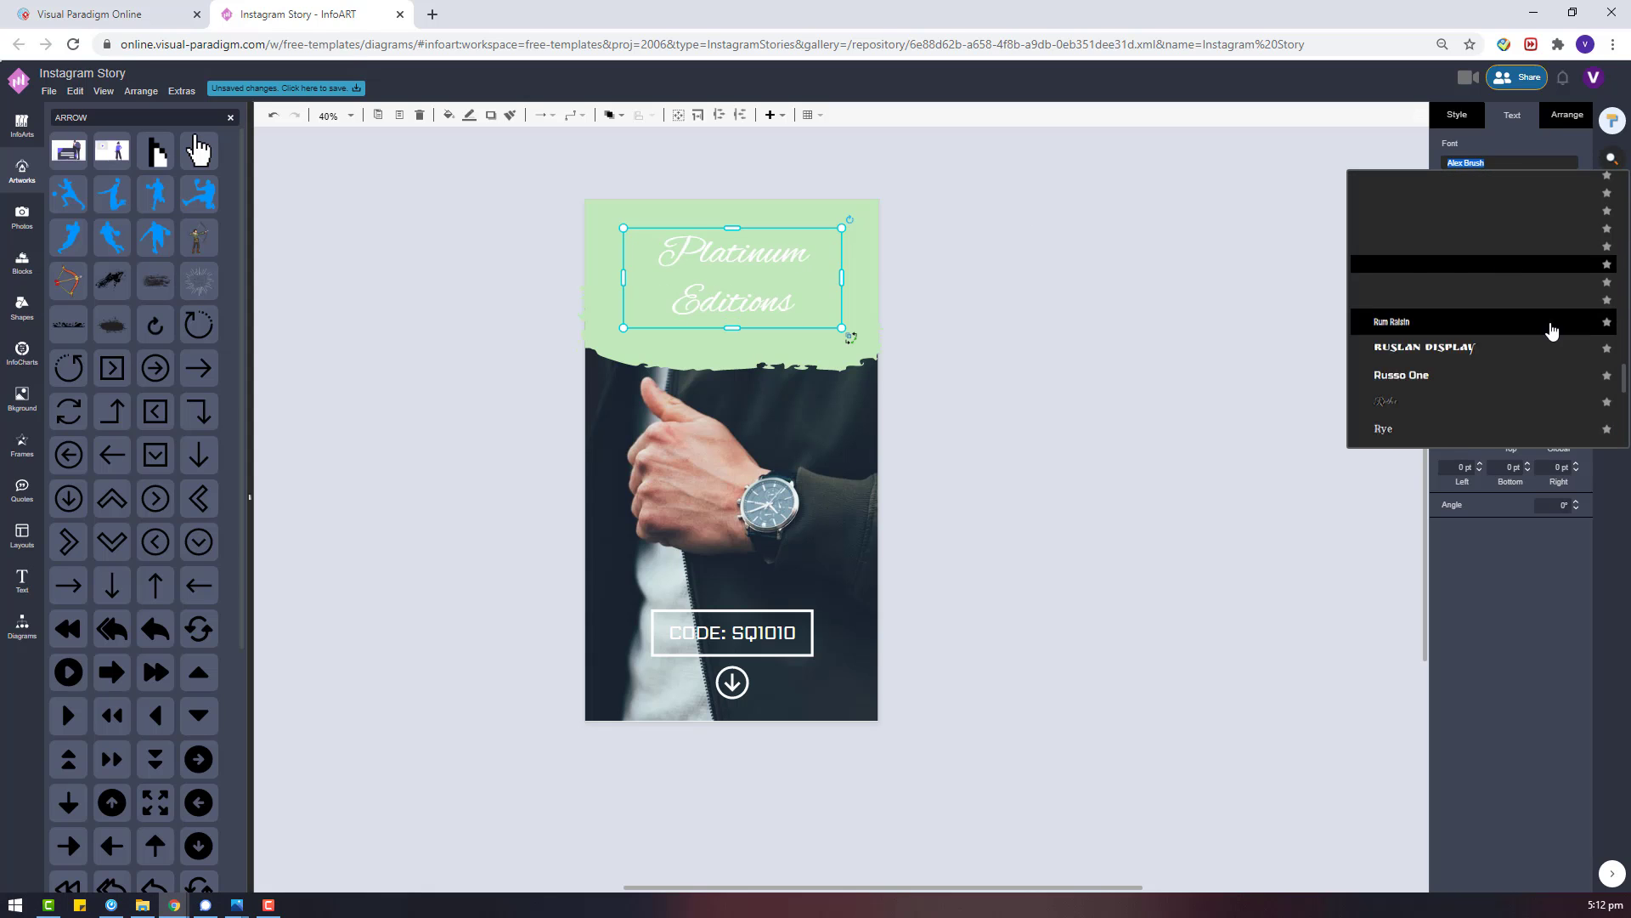
{"action": "left_click", "coordinate": [1442, 339]}
{"action": "left_click", "coordinate": [1540, 168]}
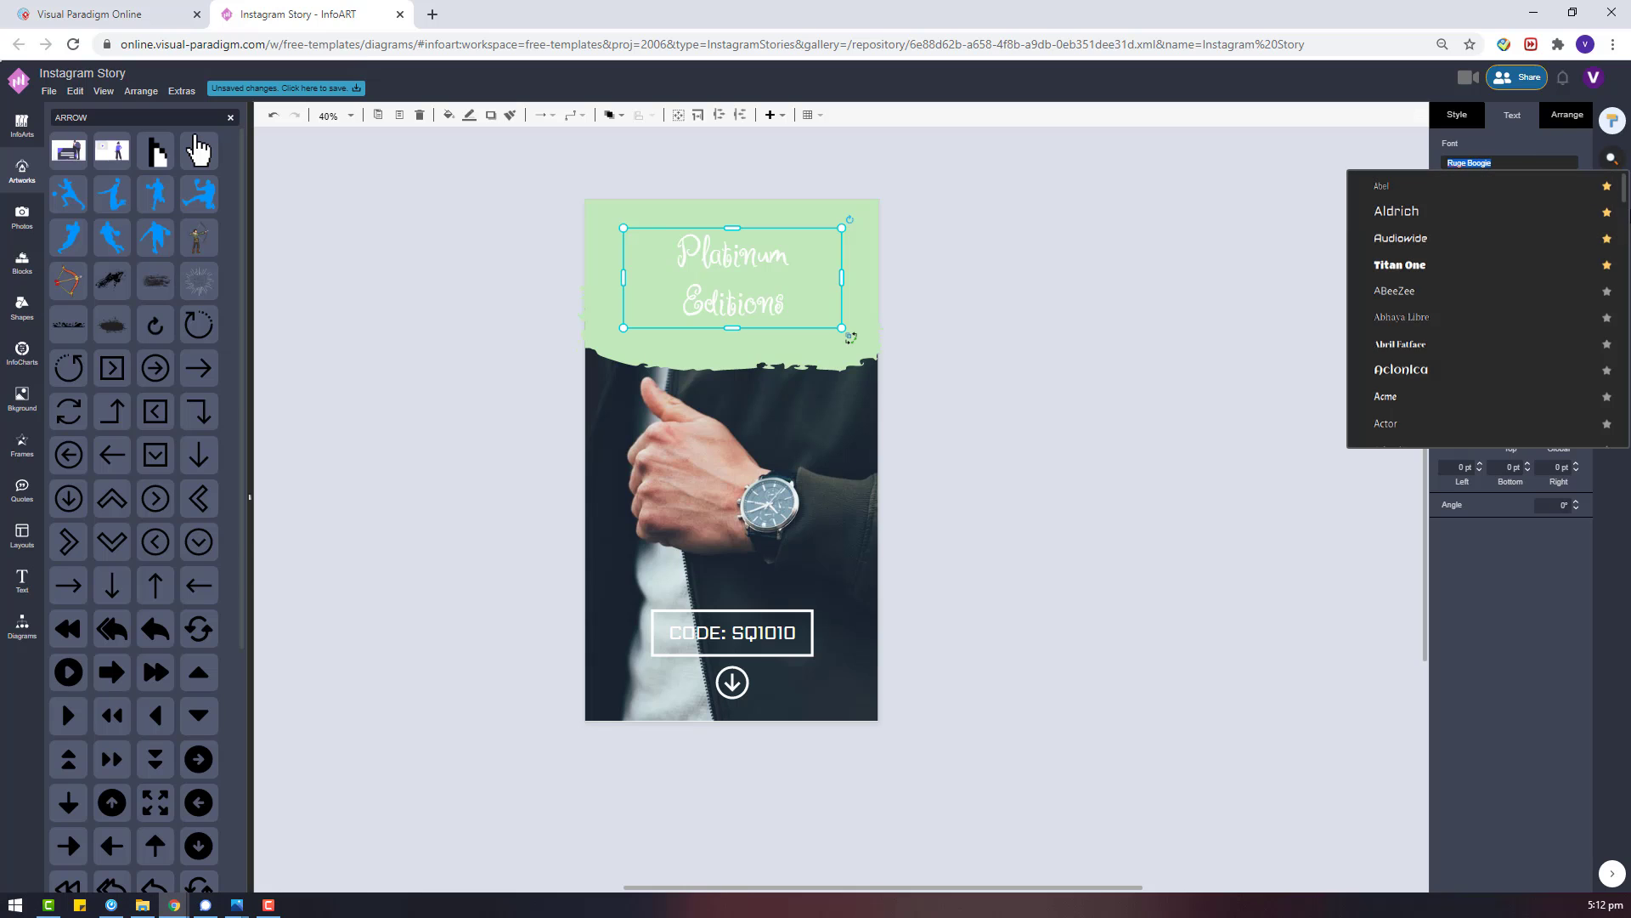
{"action": "scroll", "coordinate": [1520, 407], "scroll_direction": "up", "scroll_amount": 10}
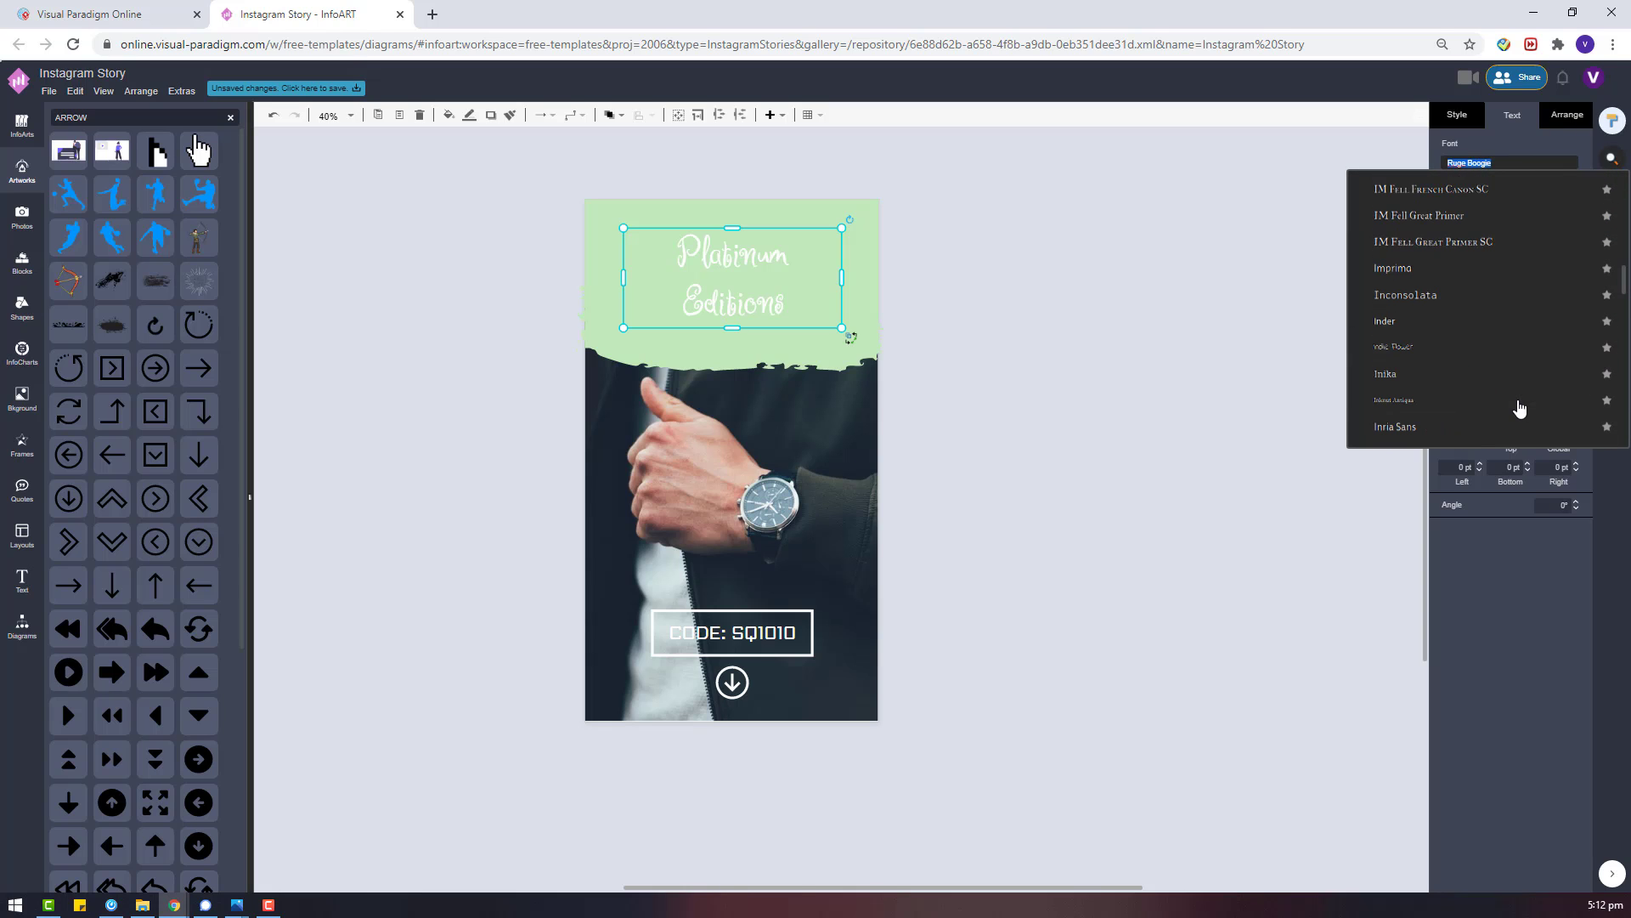
{"action": "left_click", "coordinate": [1526, 347]}
{"action": "left_click", "coordinate": [1476, 169]}
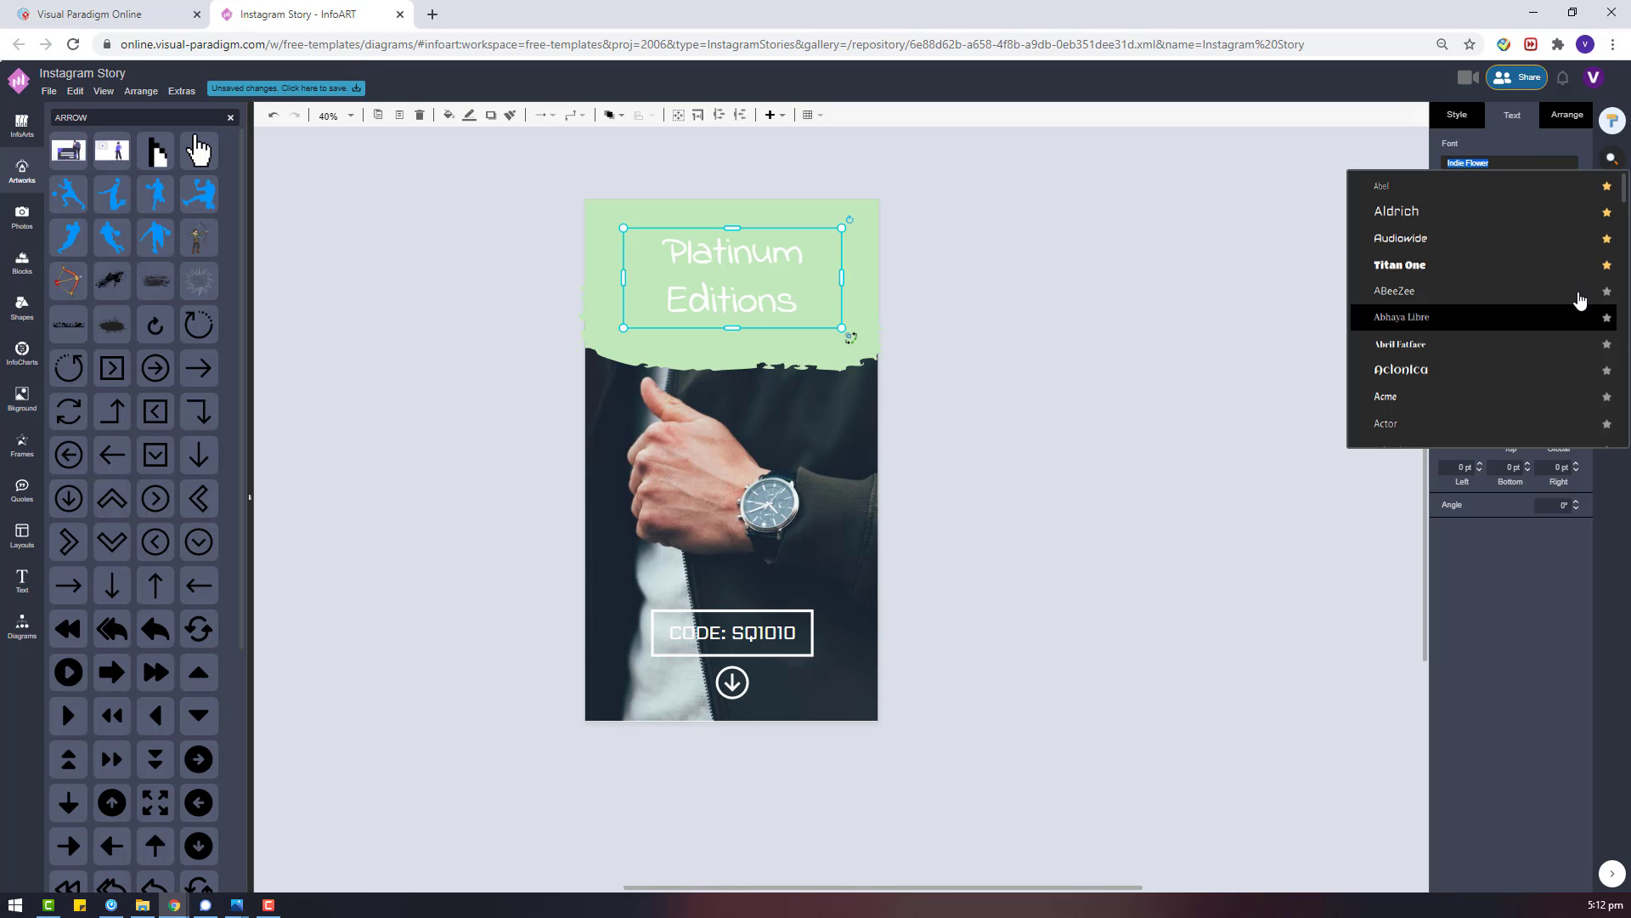
{"action": "scroll", "coordinate": [1598, 315], "scroll_direction": "down", "scroll_amount": 5}
{"action": "scroll", "coordinate": [1604, 319], "scroll_direction": "up", "scroll_amount": 2}
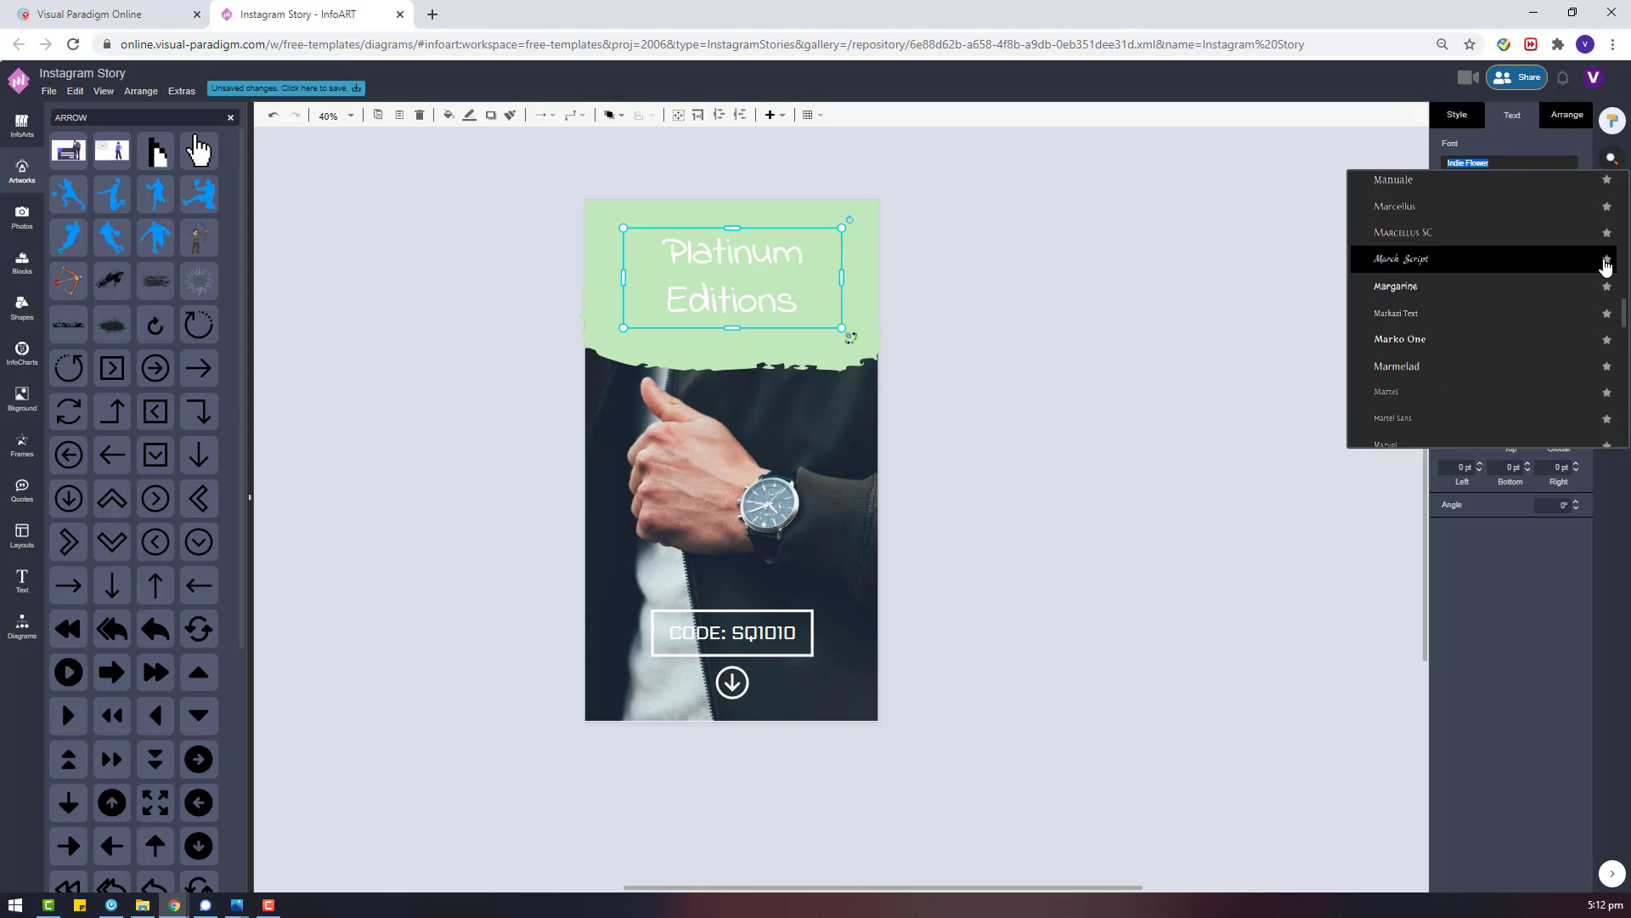
{"action": "left_click", "coordinate": [1556, 269]}
{"action": "left_click", "coordinate": [1493, 169]}
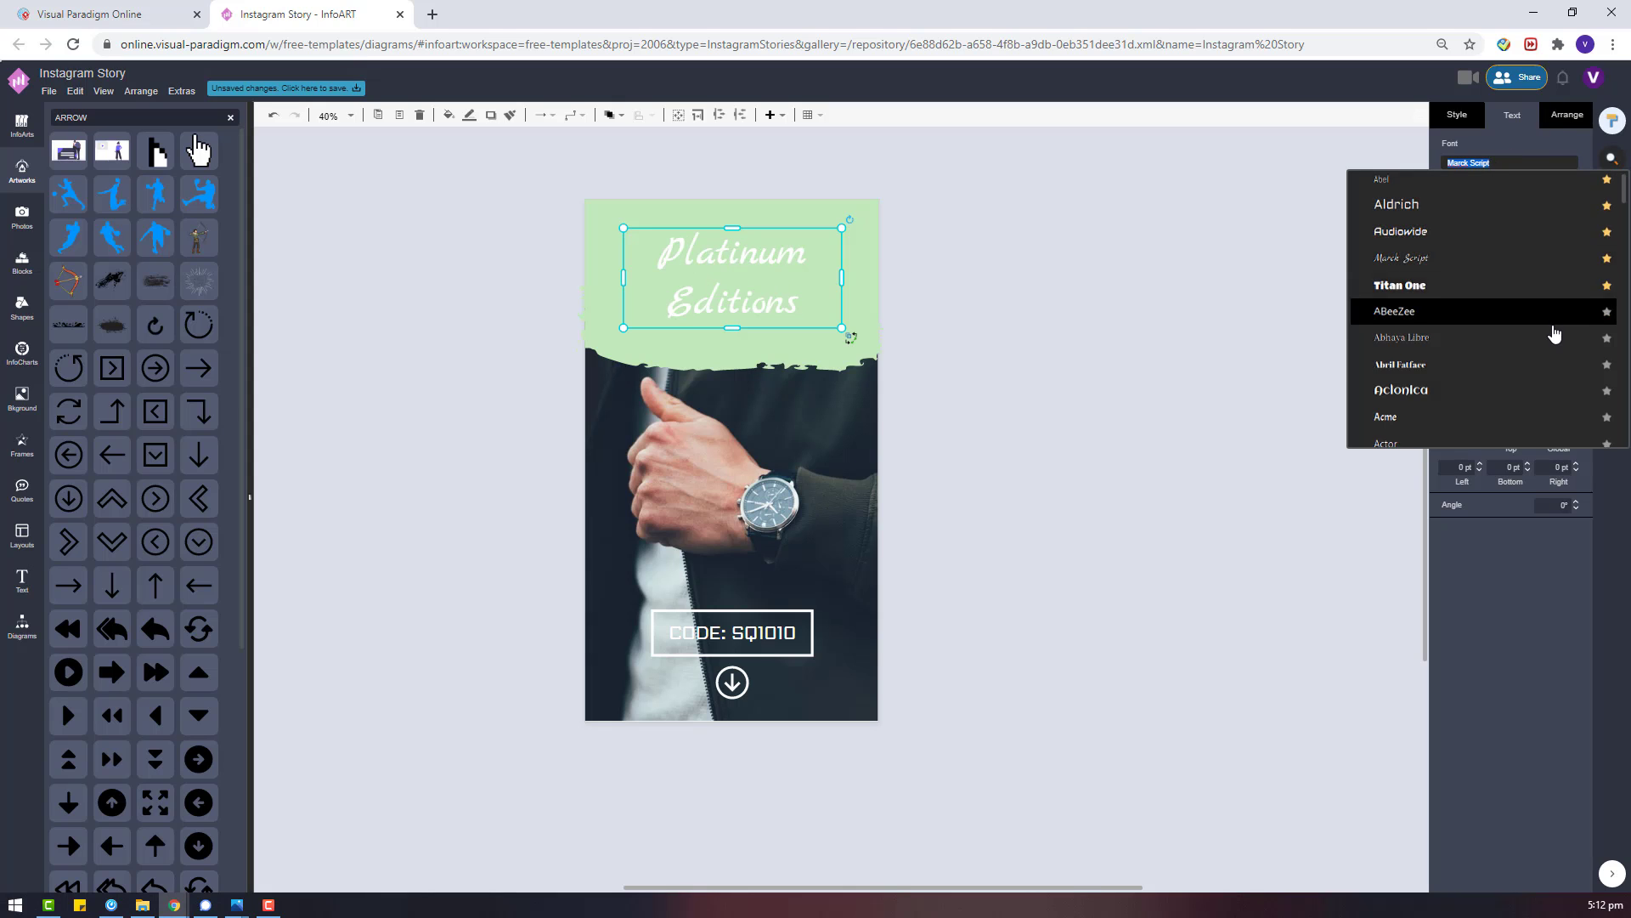
{"action": "left_click", "coordinate": [1517, 161]}
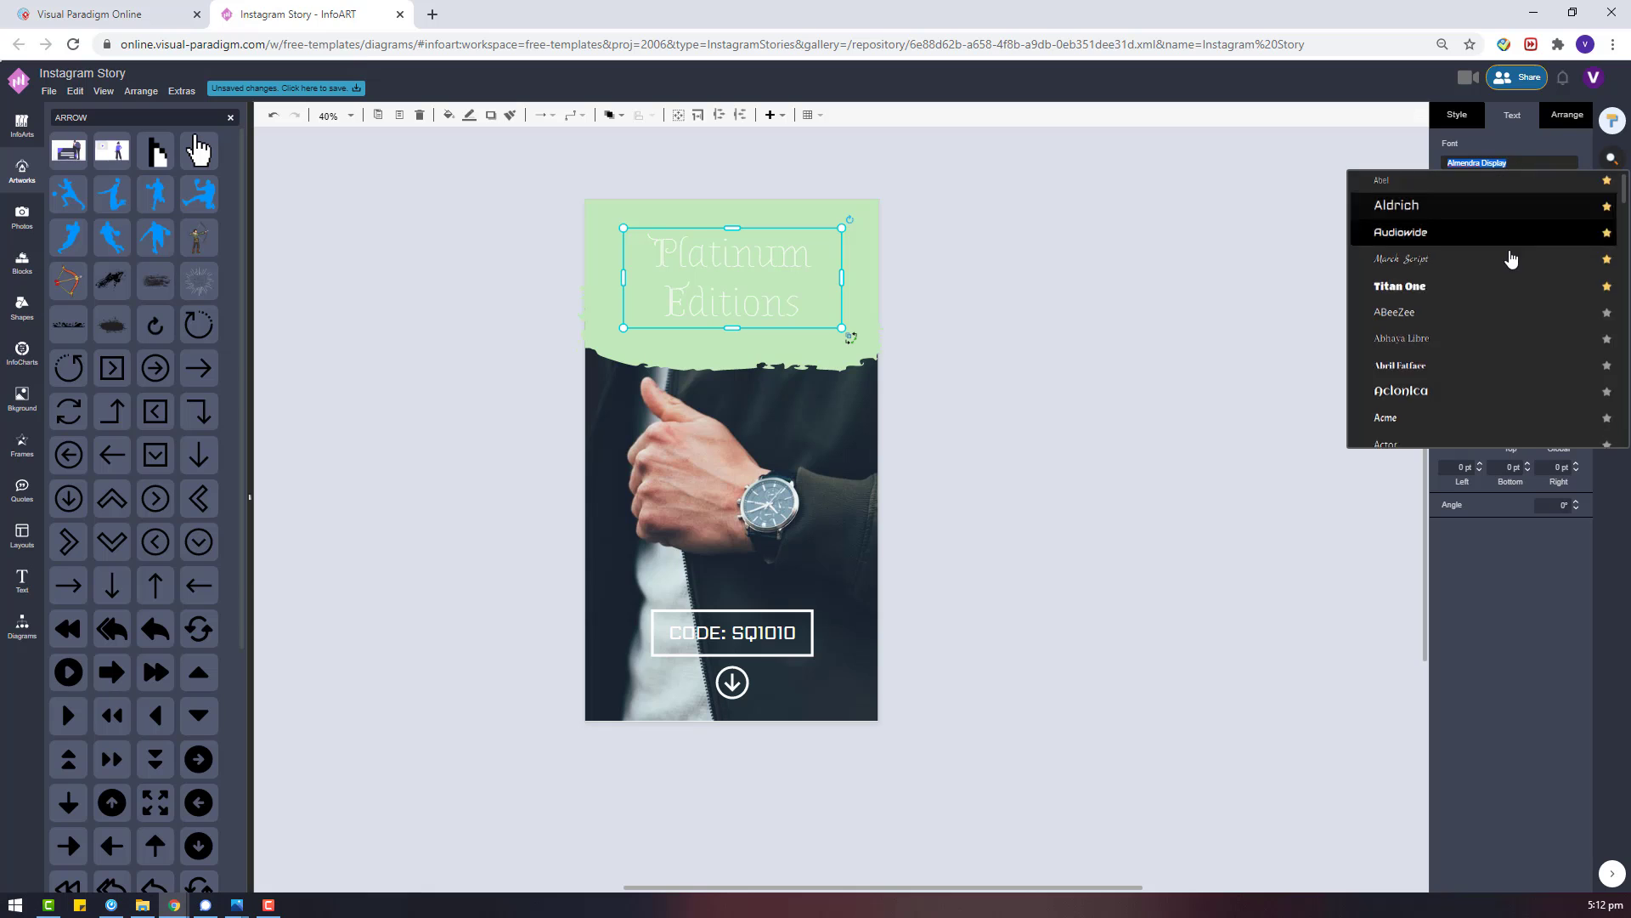
{"action": "left_click", "coordinate": [1489, 231]}
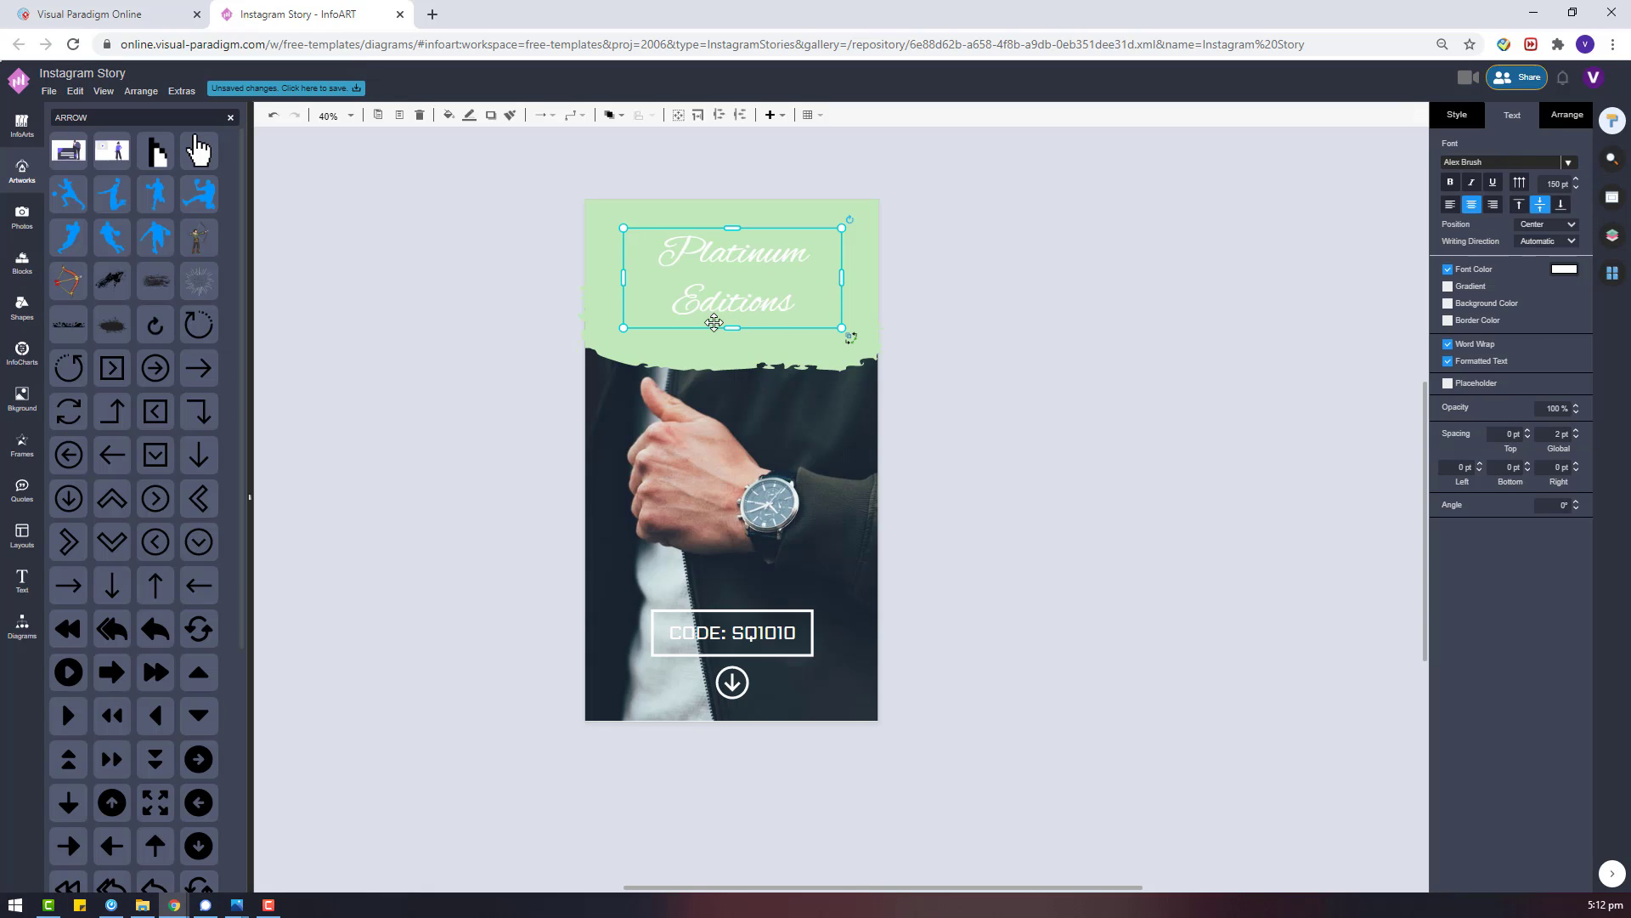
Enlarge the heading to about 212 pt, move it beside the page and place a duplicate below it.
{"action": "left_click_drag", "start_coordinate": [733, 327], "coordinate": [693, 369]}
{"action": "left_click_drag", "start_coordinate": [769, 302], "coordinate": [1074, 349]}
{"action": "key", "text": "ctrl+c"}
{"action": "key", "text": "ctrl+v"}
{"action": "left_click_drag", "start_coordinate": [1131, 424], "coordinate": [1136, 493]}
Reduce the first heading to the word Platinum and its duplicate to the word Editions.
{"action": "triple_click", "coordinate": [1026, 384]}
{"action": "key", "text": "BackSpace"}
{"action": "key", "text": "BackSpace"}
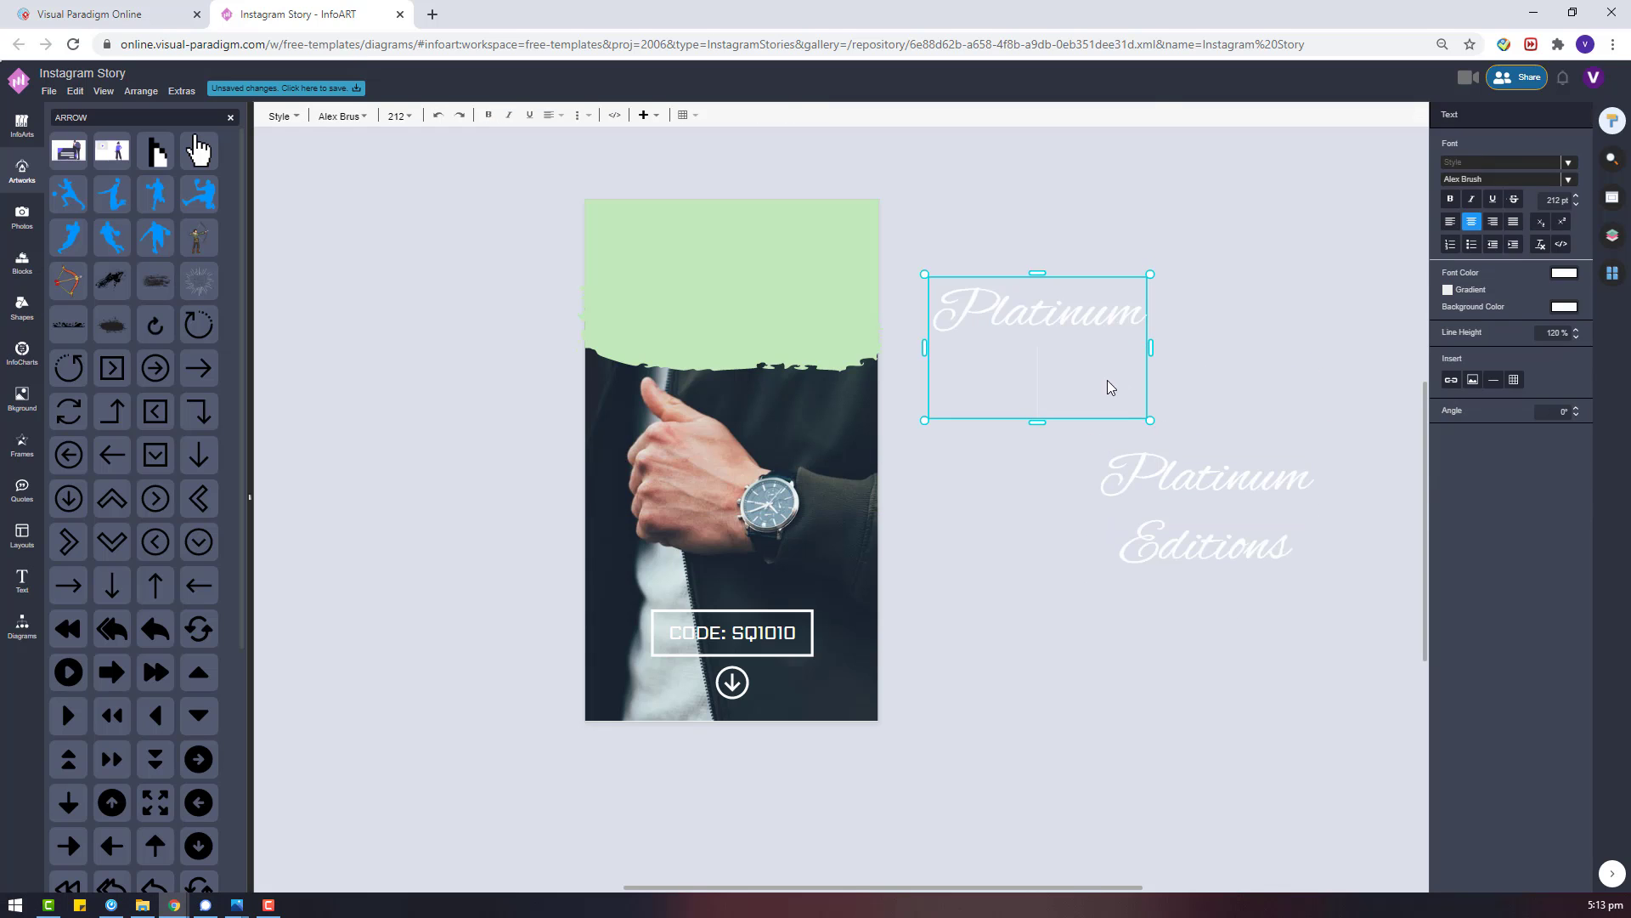
{"action": "left_click", "coordinate": [1177, 416]}
{"action": "triple_click", "coordinate": [1249, 481]}
{"action": "key", "text": "BackSpace"}
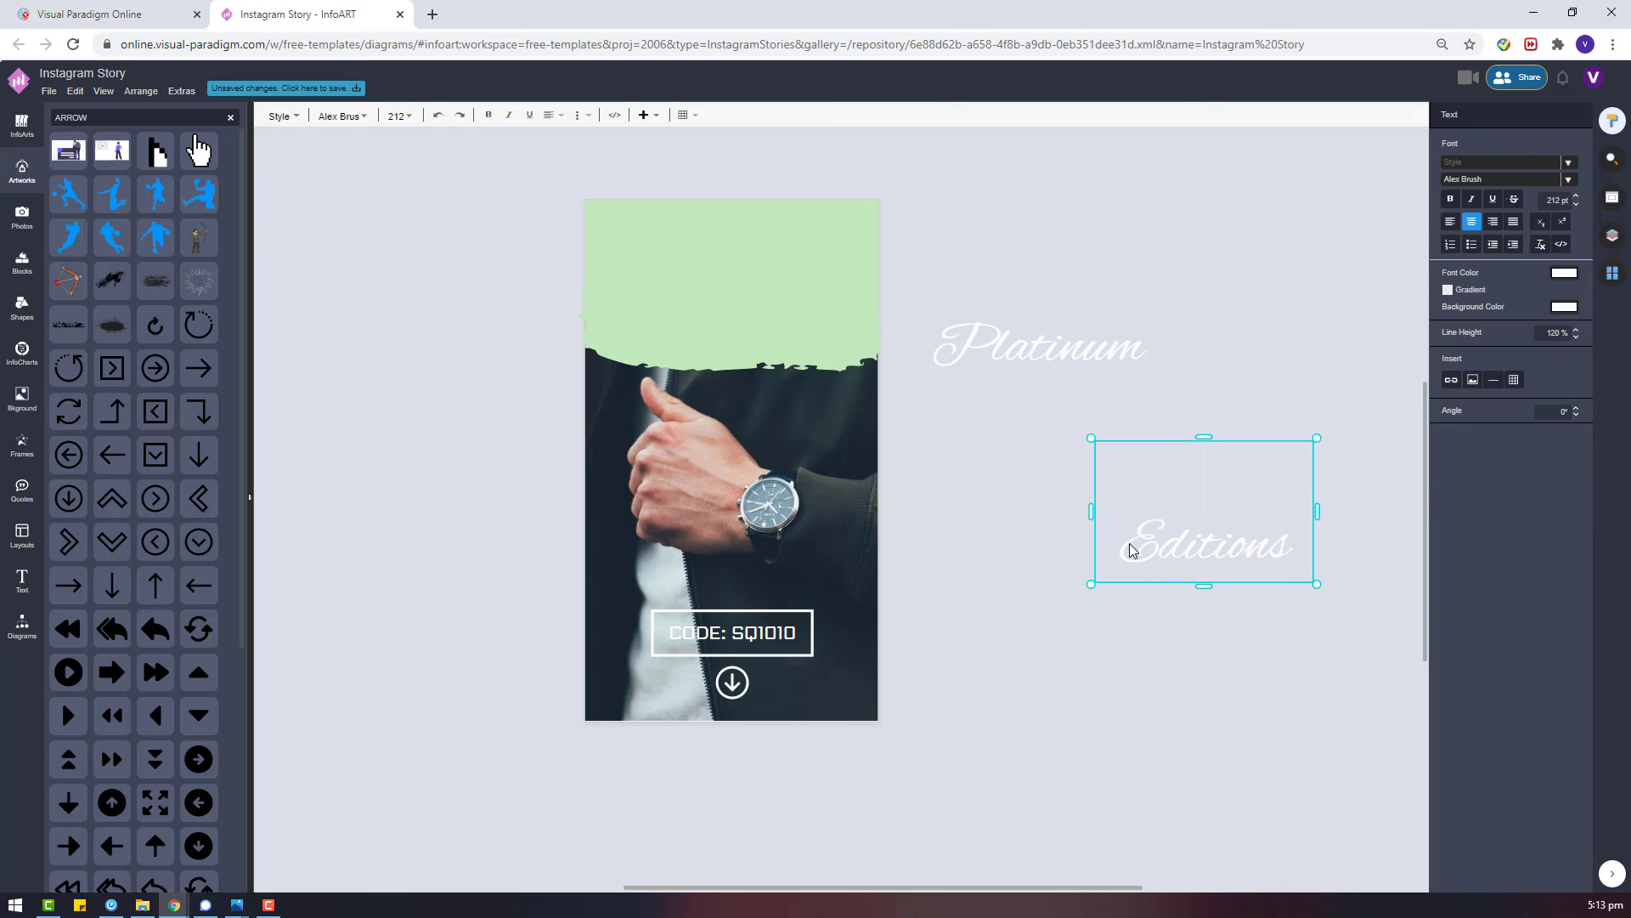
{"action": "key", "text": "Delete"}
Place Editions closely under Platinum, centre-align the two words and move them onto the green band.
{"action": "left_click_drag", "start_coordinate": [1140, 544], "coordinate": [1025, 370]}
{"action": "left_click_drag", "start_coordinate": [1136, 419], "coordinate": [833, 276]}
{"action": "left_click", "coordinate": [1566, 114]}
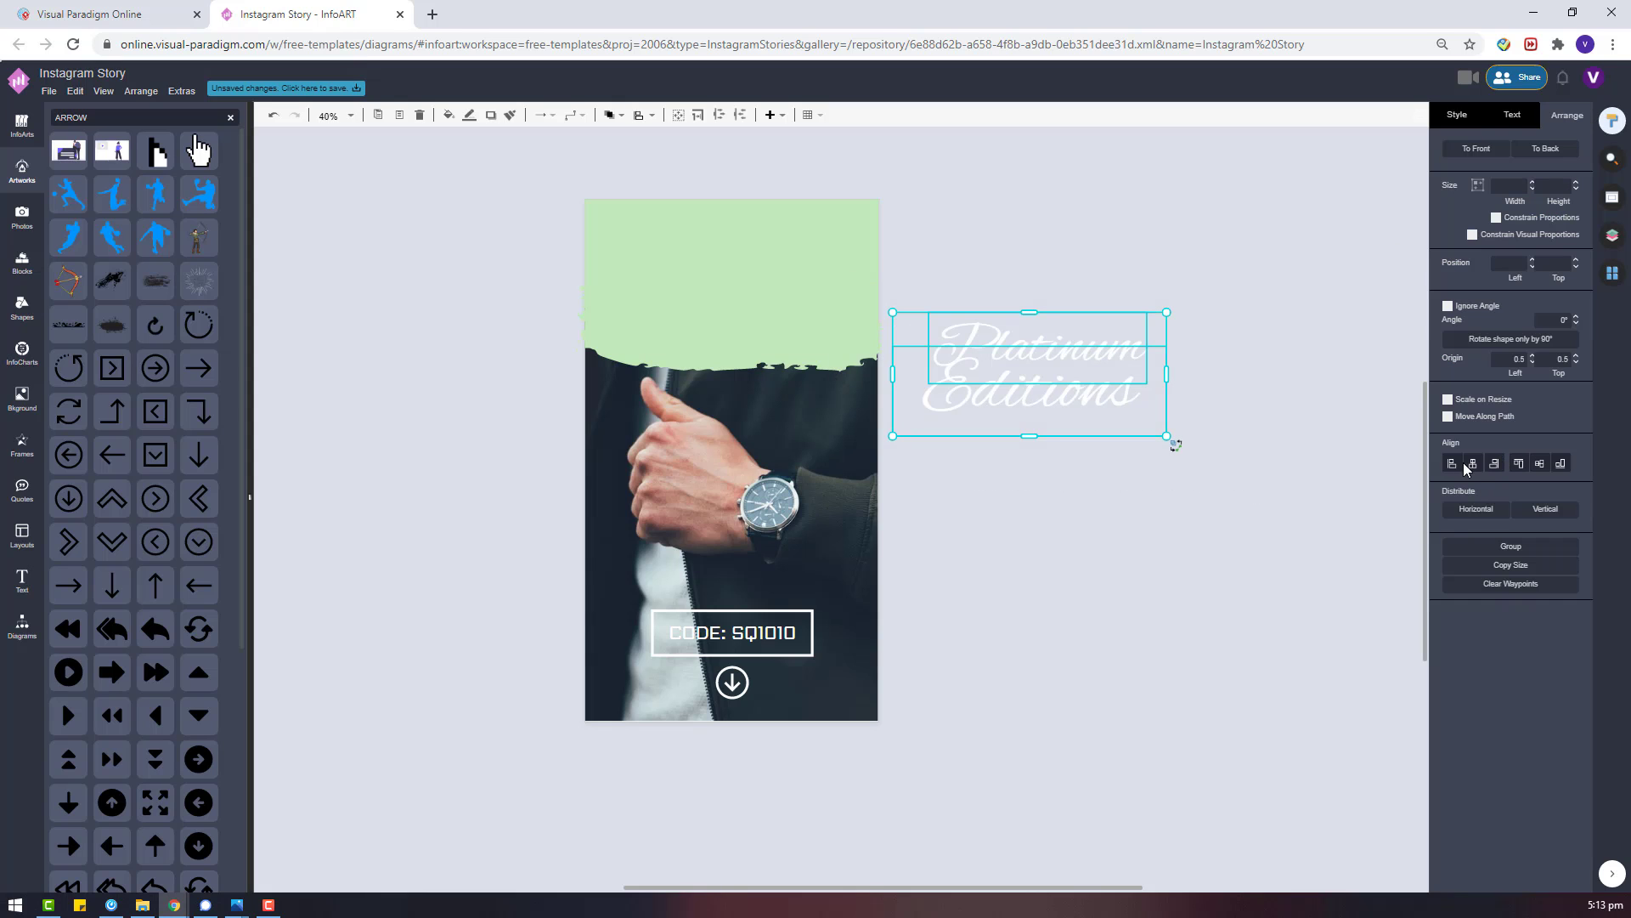
{"action": "left_click", "coordinate": [1473, 463]}
{"action": "left_click_drag", "start_coordinate": [1062, 362], "coordinate": [755, 276]}
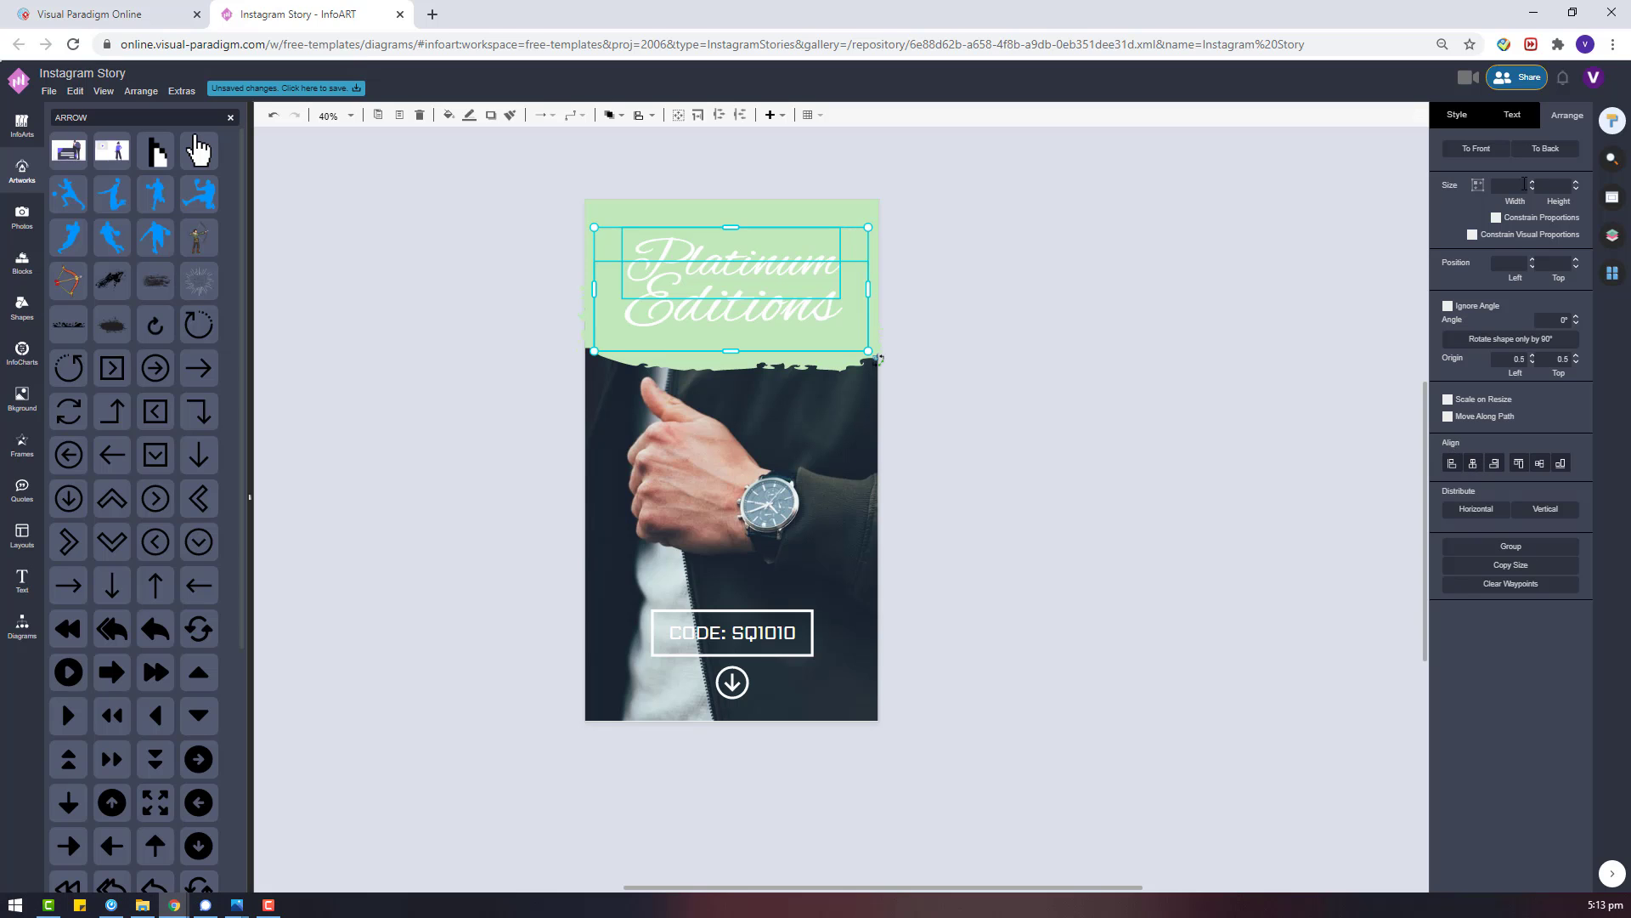
Scale the two heading words down together and position them in the middle of the green band.
{"action": "left_click", "coordinate": [1477, 185]}
{"action": "left_click_drag", "start_coordinate": [822, 287], "coordinate": [742, 259]}
{"action": "left_click", "coordinate": [1050, 274]}
{"action": "left_click_drag", "start_coordinate": [1026, 343], "coordinate": [528, 217]}
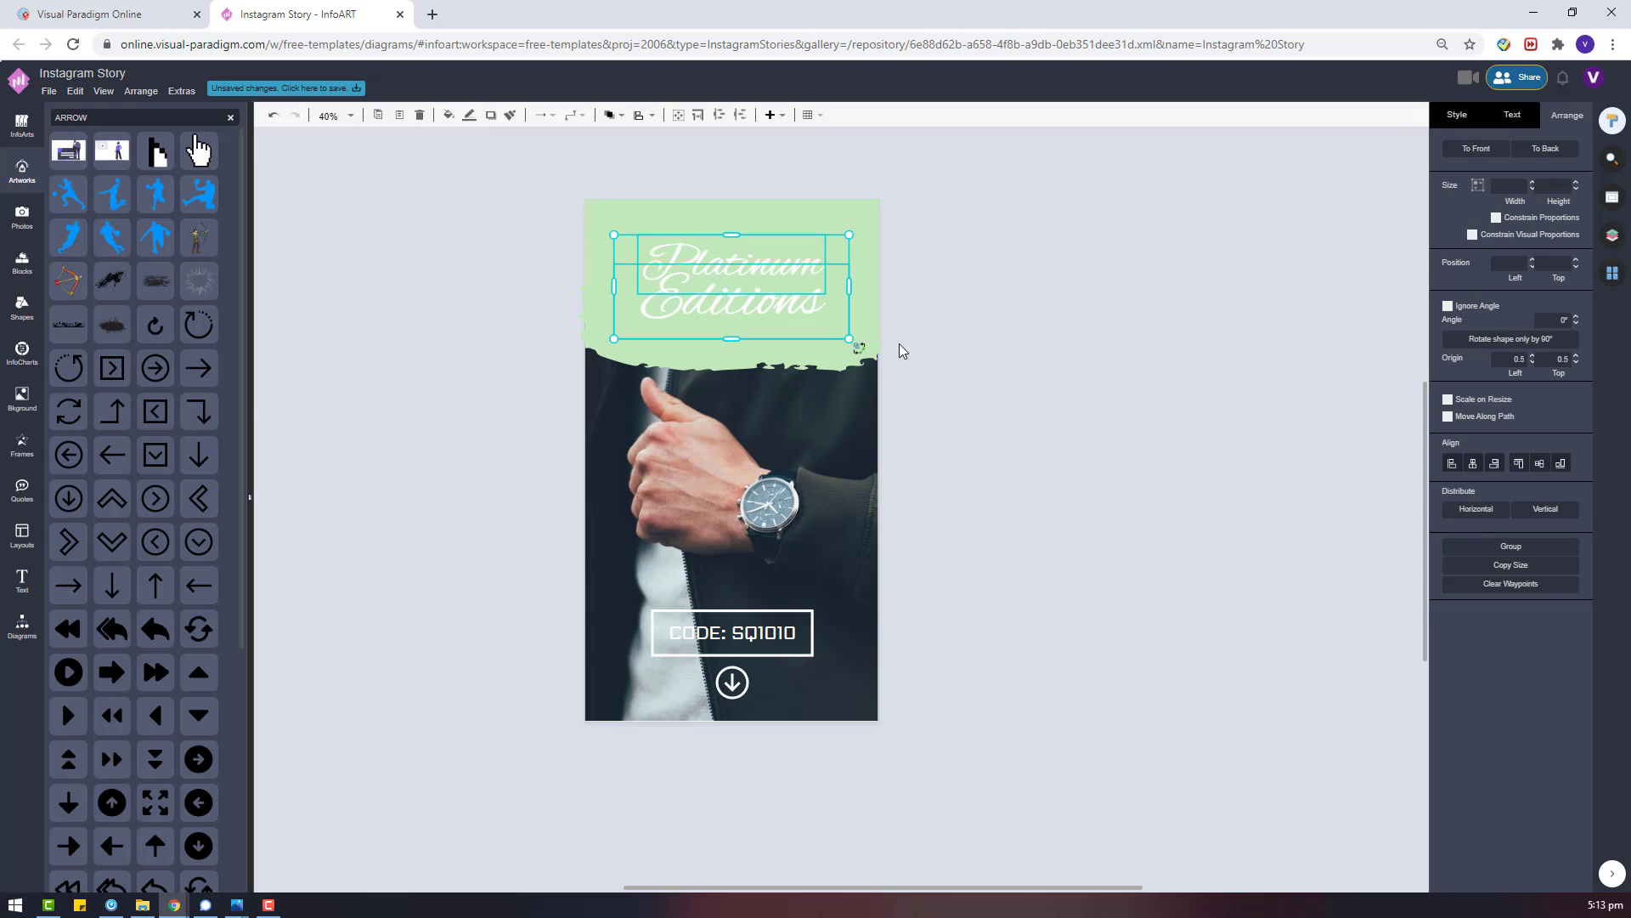
{"action": "mouse_move", "coordinate": [849, 338]}
{"action": "left_mouse_down"}
{"action": "mouse_move", "coordinate": [872, 351]}
{"action": "mouse_move", "coordinate": [863, 341]}
{"action": "left_mouse_up"}
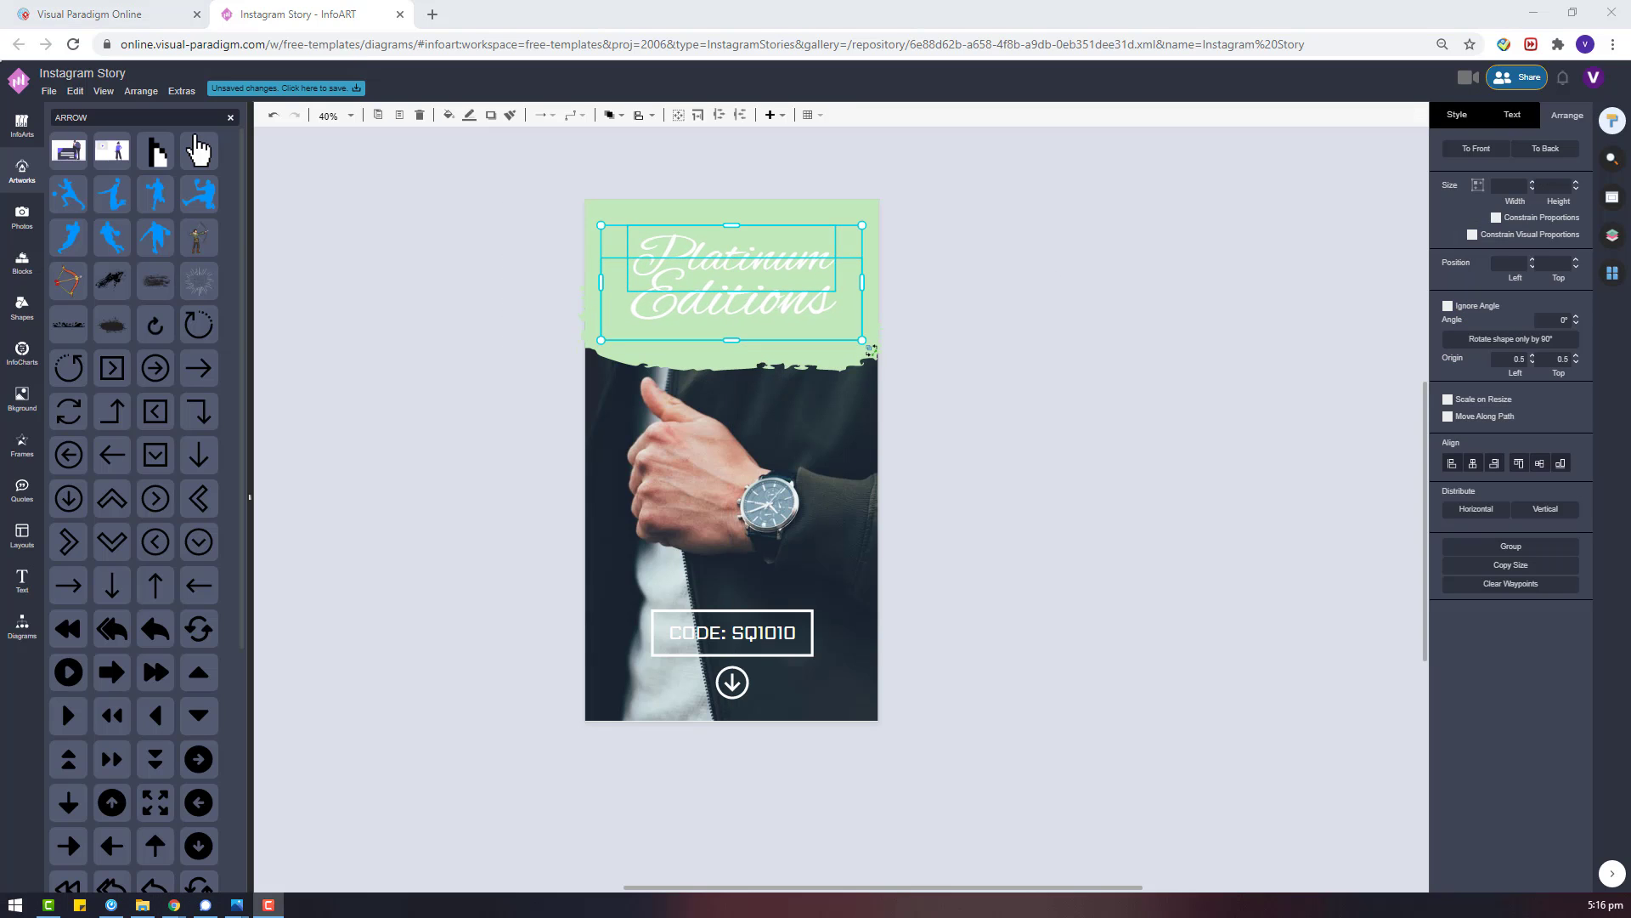
{"action": "left_click_drag", "start_coordinate": [865, 224], "coordinate": [828, 255]}
{"action": "left_click_drag", "start_coordinate": [747, 269], "coordinate": [765, 266]}
Centre-align Platinum and Editions horizontally with the green band shapes.
{"action": "left_click", "coordinate": [746, 291]}
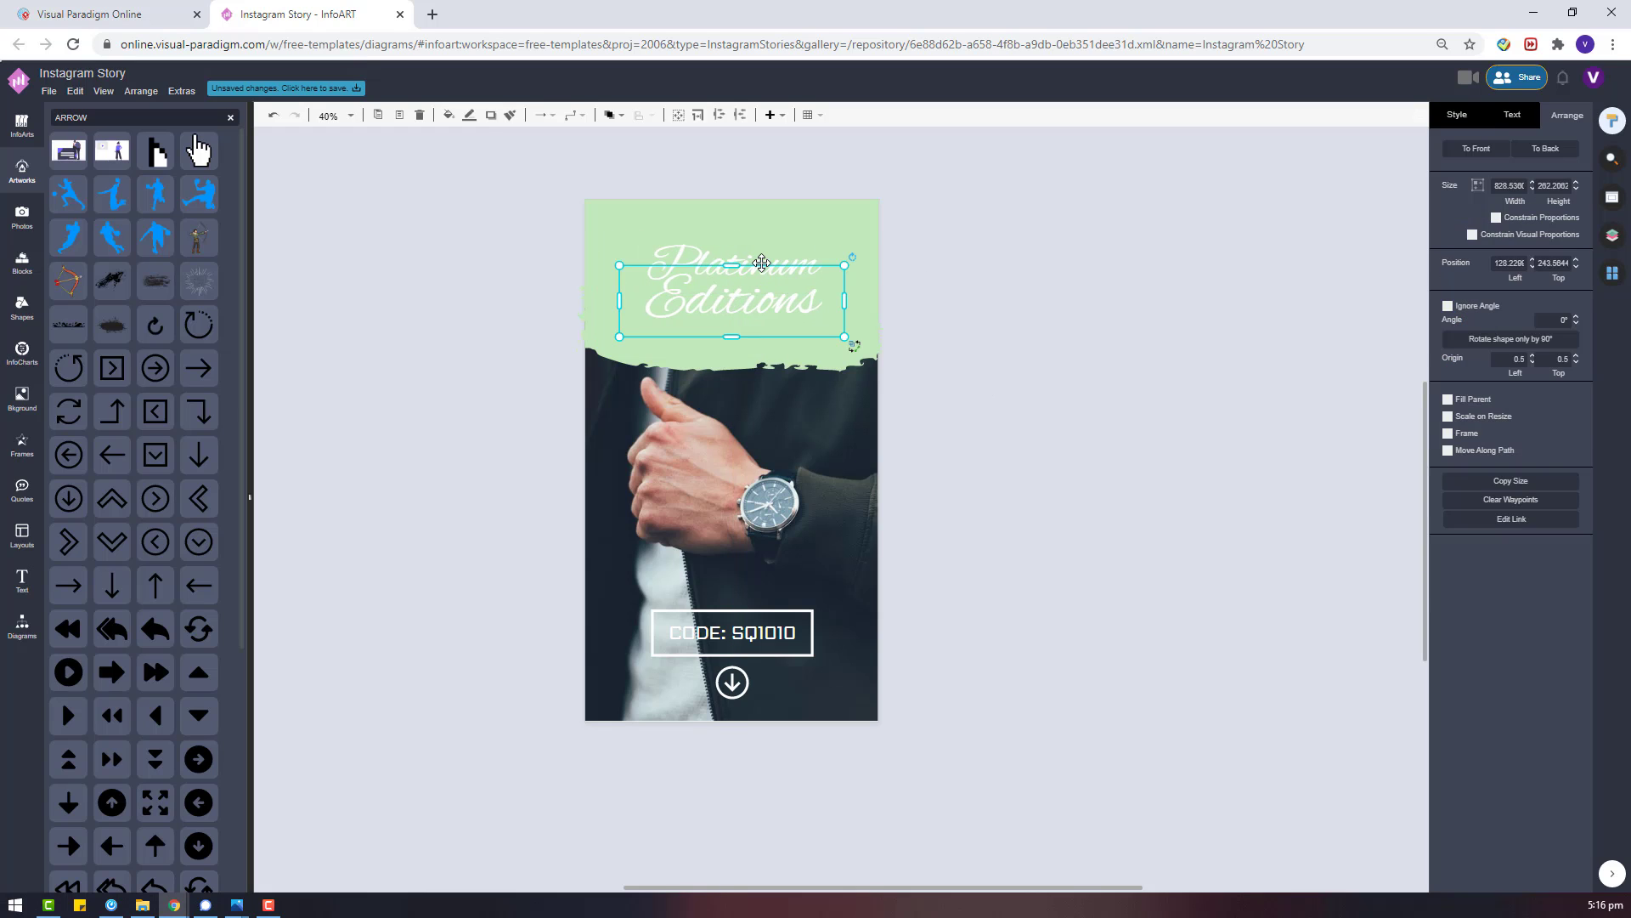
{"action": "left_click", "coordinate": [761, 262]}
{"action": "left_click_drag", "start_coordinate": [530, 194], "coordinate": [925, 400]}
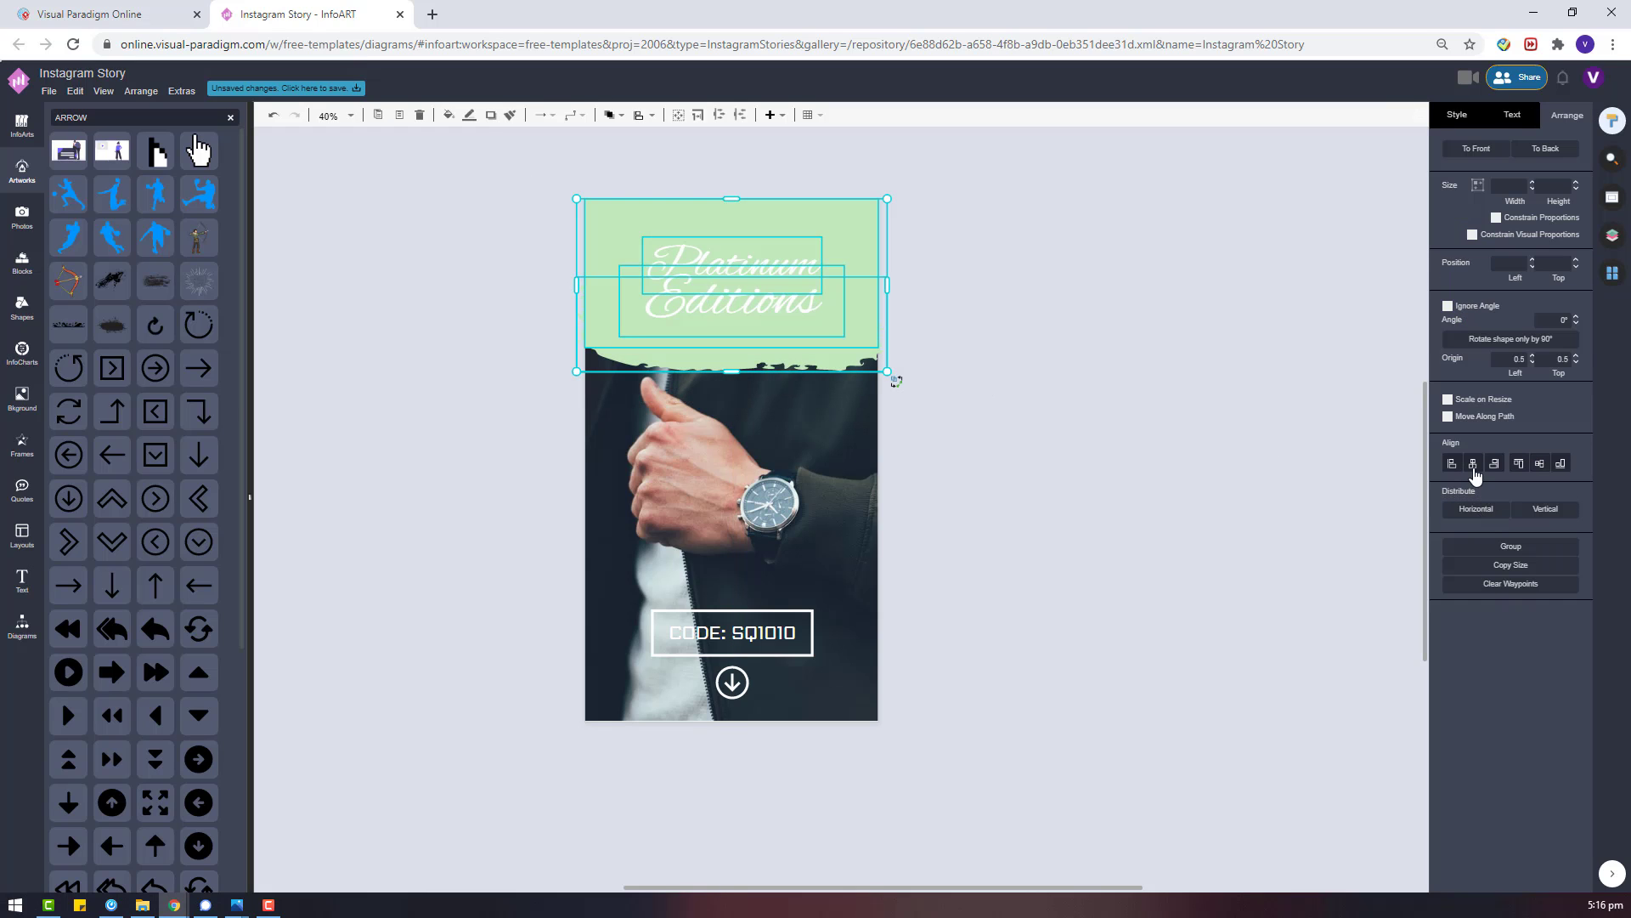
{"action": "left_click", "coordinate": [1072, 398]}
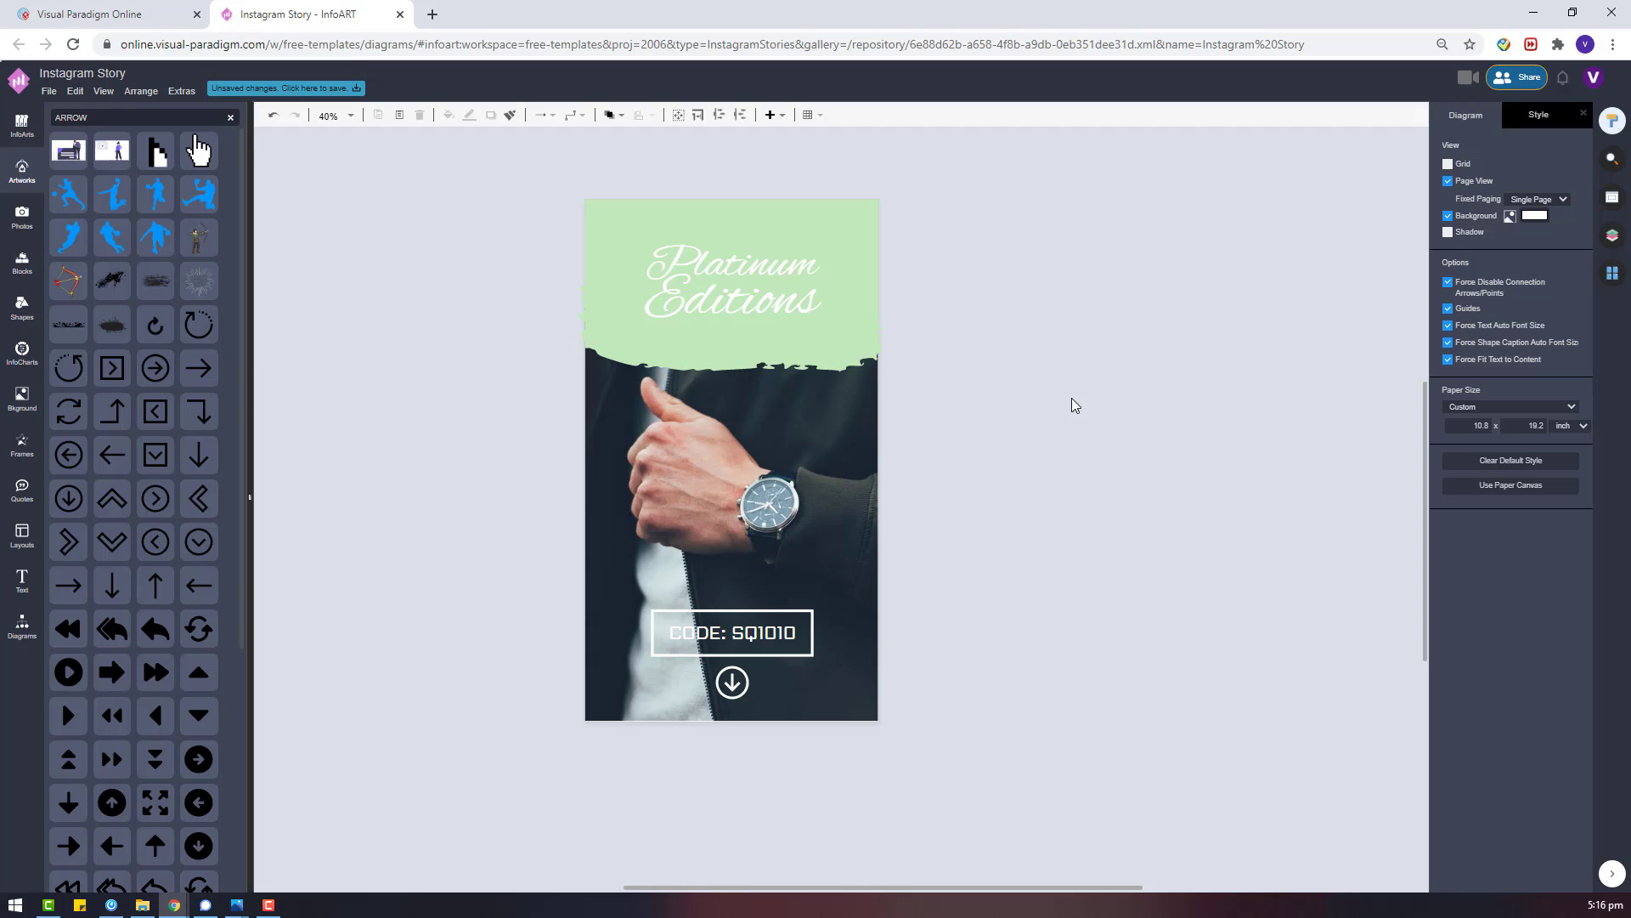
Duplicate the CODE: SQ1010 text in the Abel font and place the copy over the photo just below the green band.
{"action": "left_click", "coordinate": [765, 633]}
{"action": "left_click_drag", "start_coordinate": [765, 633], "coordinate": [977, 643]}
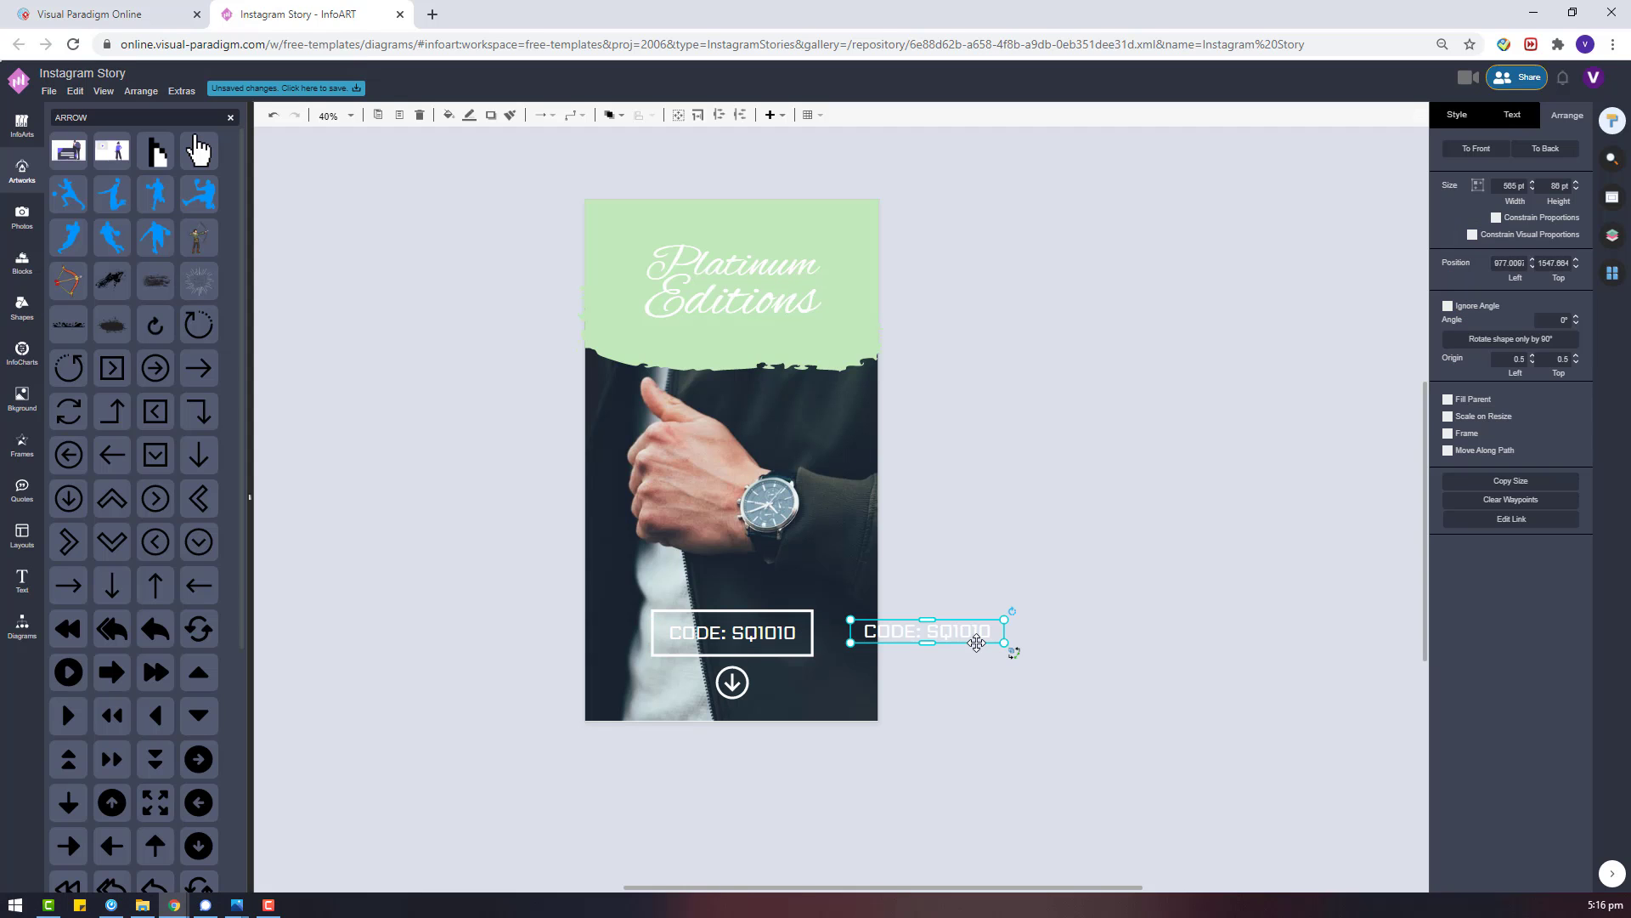
{"action": "left_click", "coordinate": [1515, 117]}
{"action": "left_click", "coordinate": [1463, 165]}
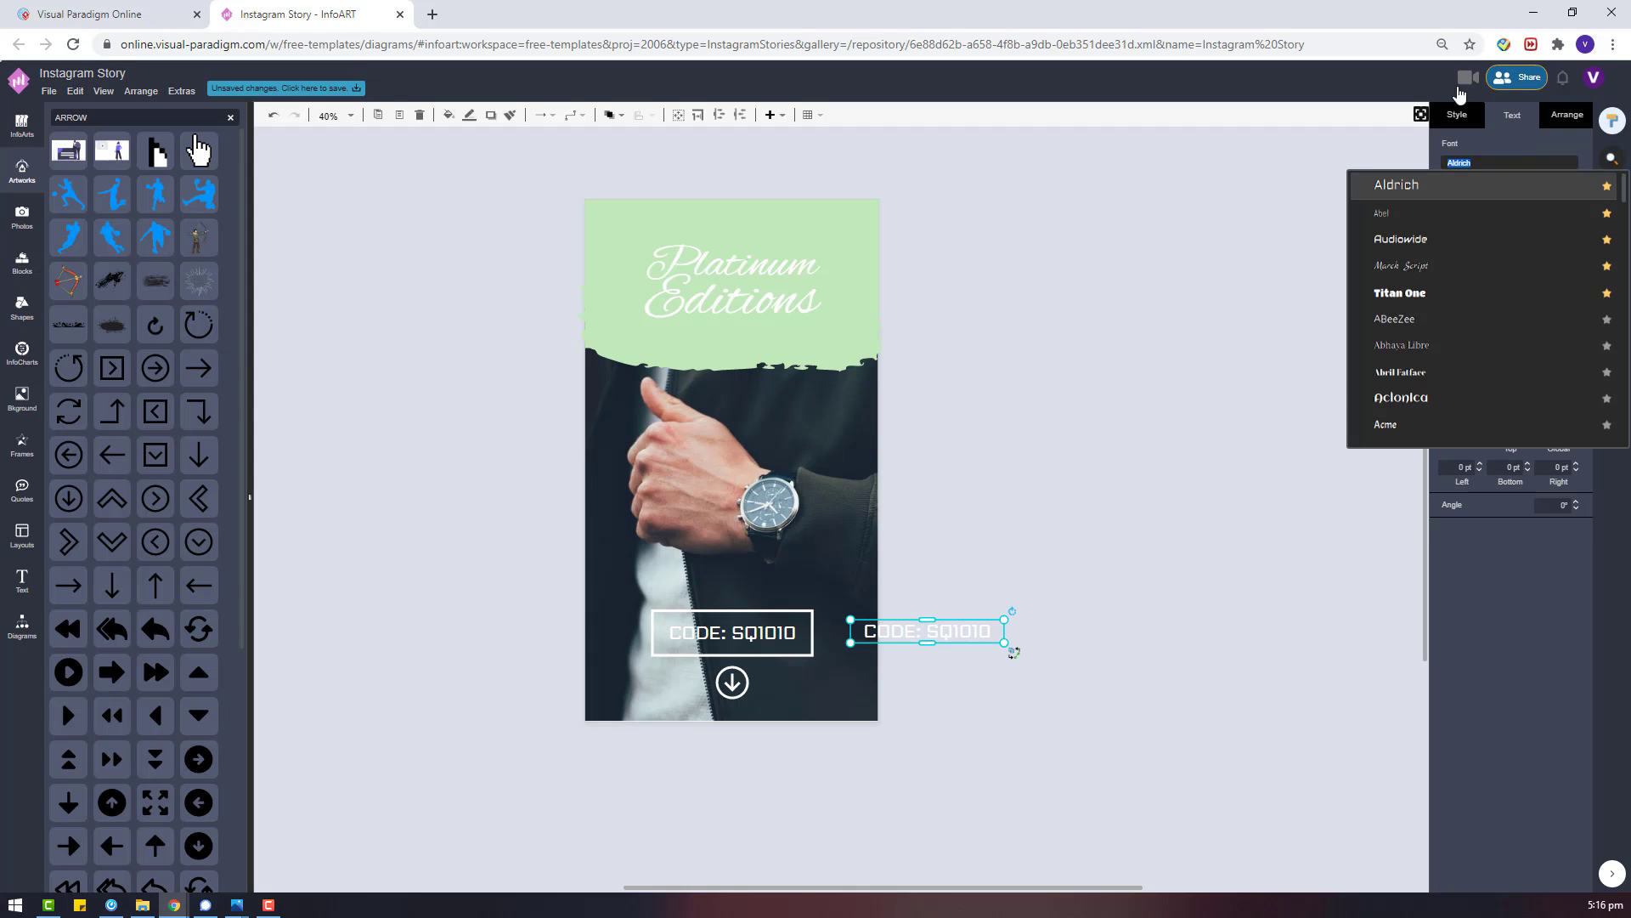
{"action": "left_click", "coordinate": [1452, 219]}
{"action": "left_click", "coordinate": [1107, 602]}
{"action": "left_click_drag", "start_coordinate": [967, 639], "coordinate": [770, 408]}
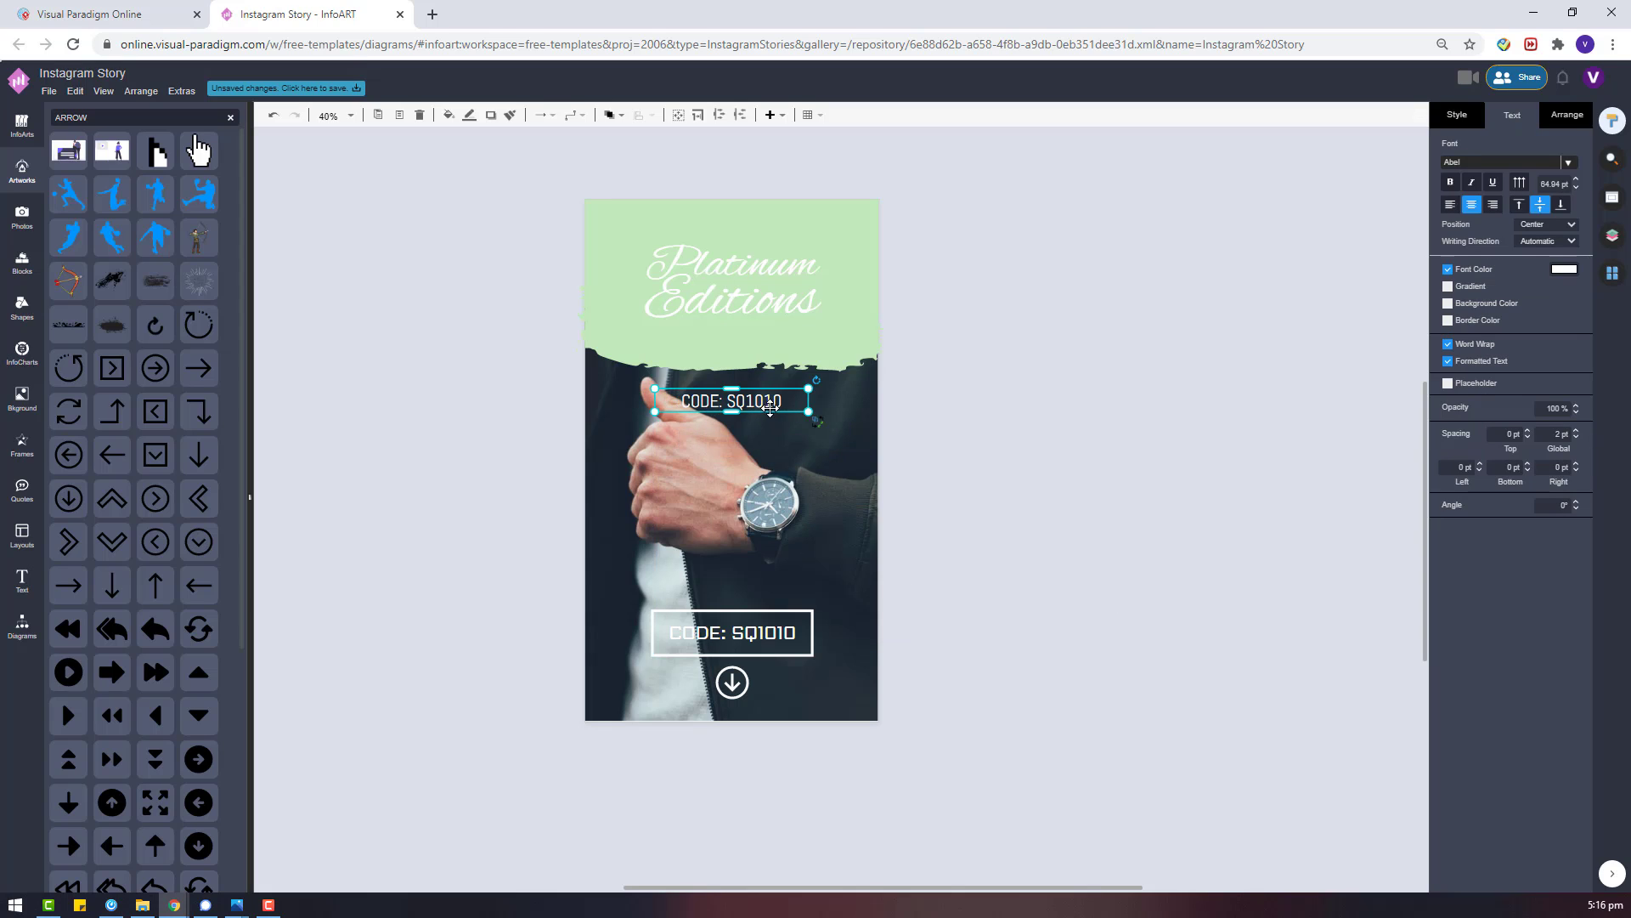
Replace the copied text below the green band with "The Best Quality".
{"action": "double_click", "coordinate": [770, 406]}
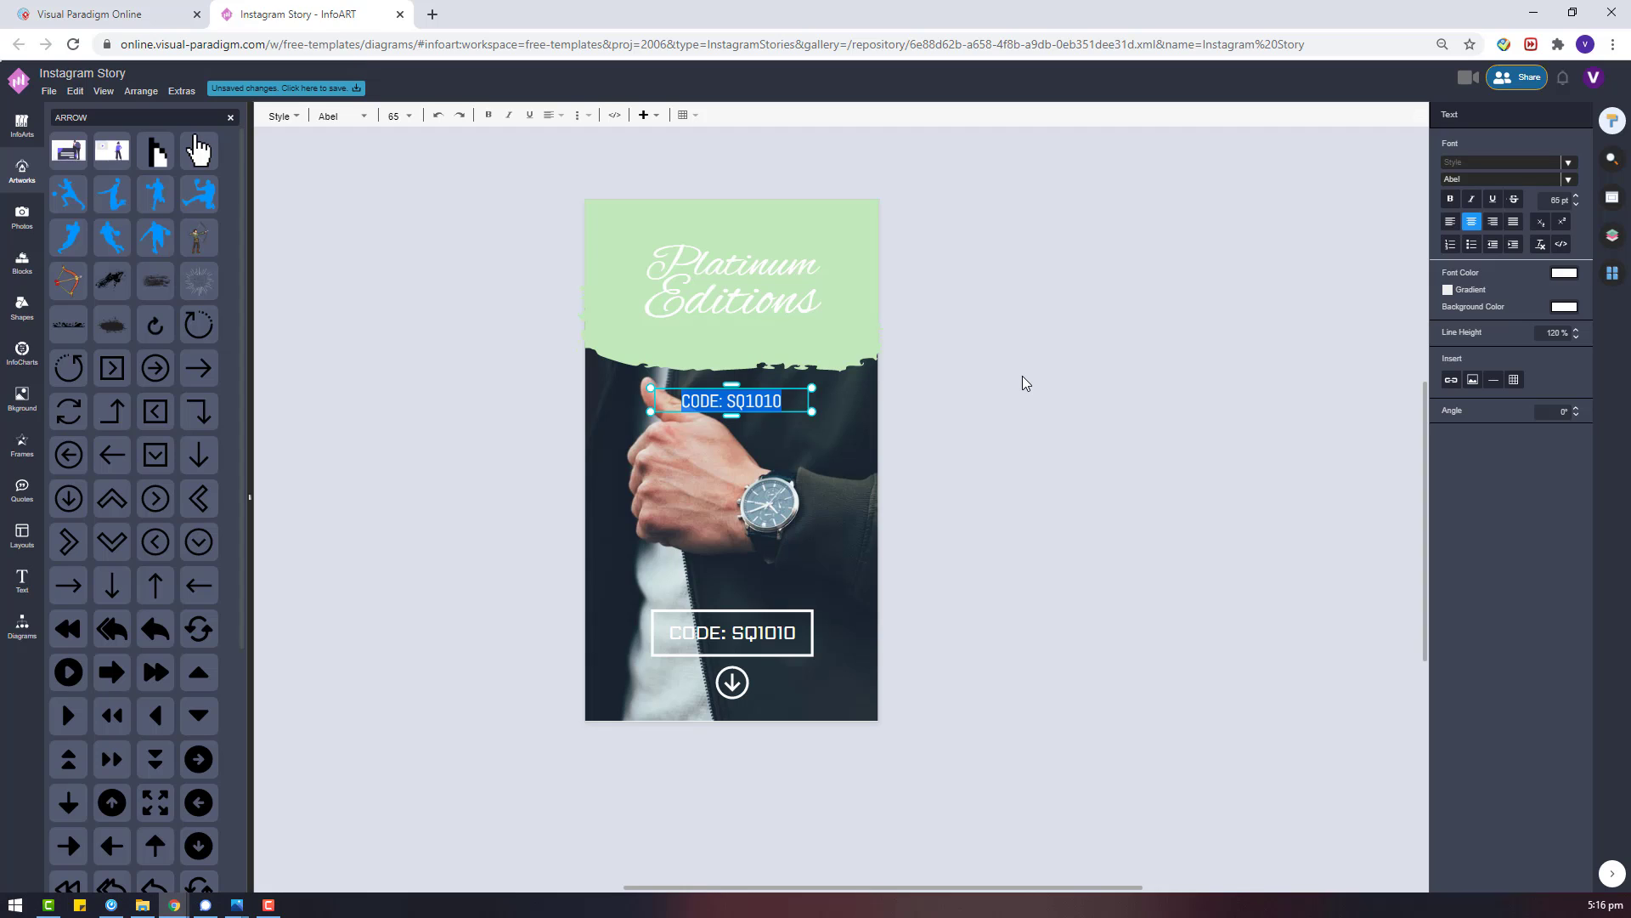
{"action": "type", "text": "The"}
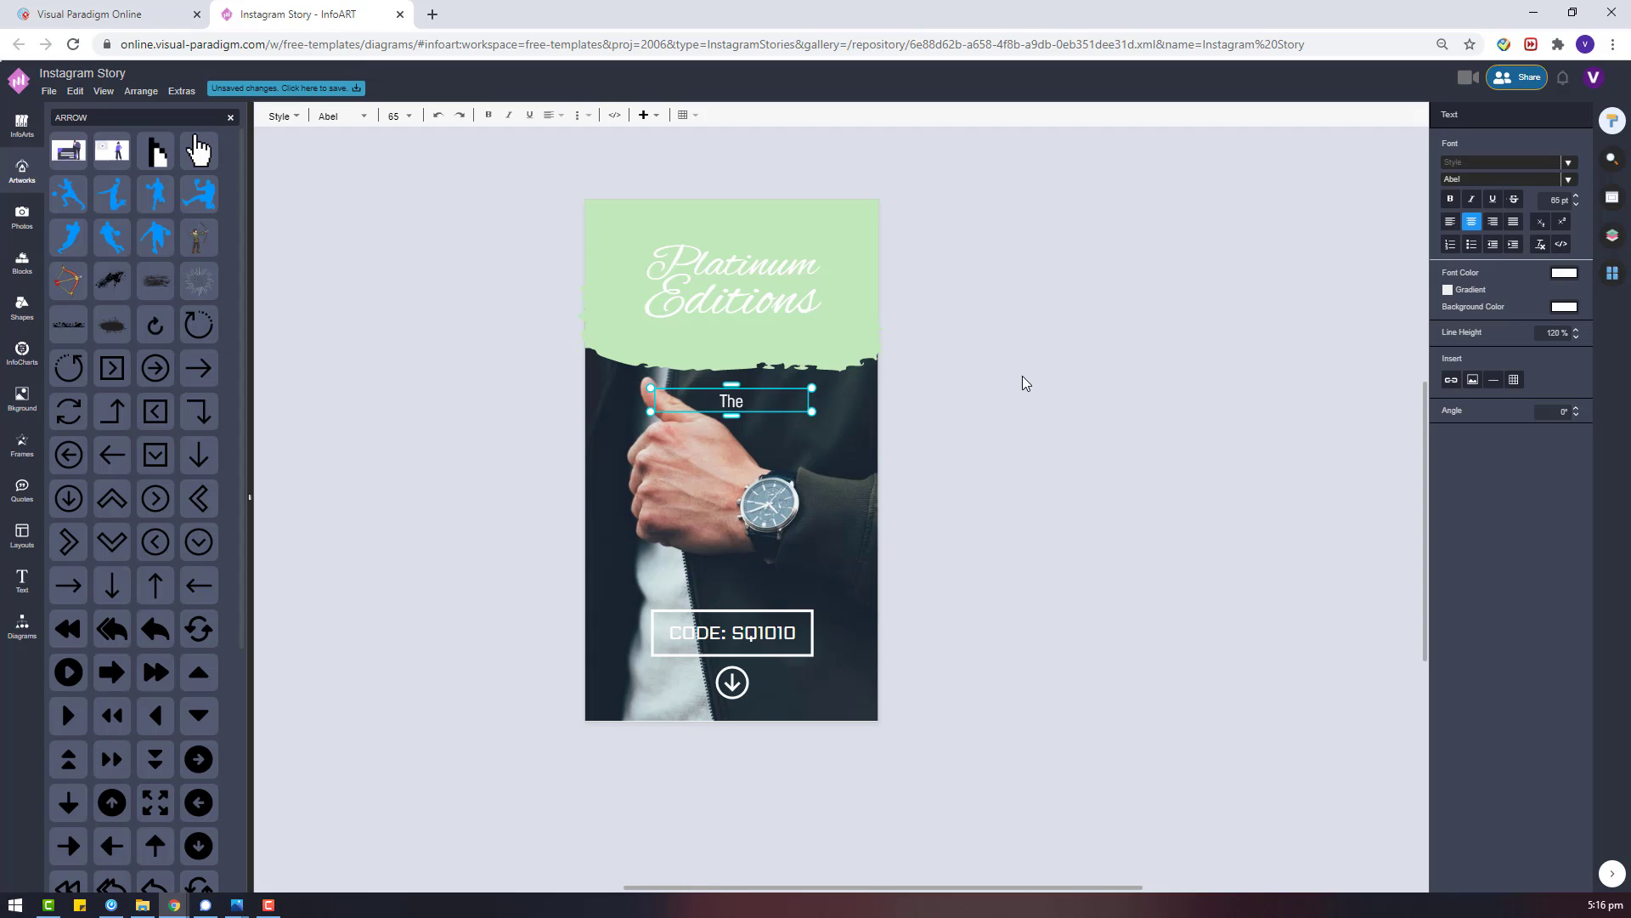
{"action": "type", "text": " Best Quality"}
{"action": "left_click", "coordinate": [1022, 376]}
{"action": "double_click", "coordinate": [767, 401]}
{"action": "left_click", "coordinate": [747, 401]}
{"action": "key", "text": "ctrl+a"}
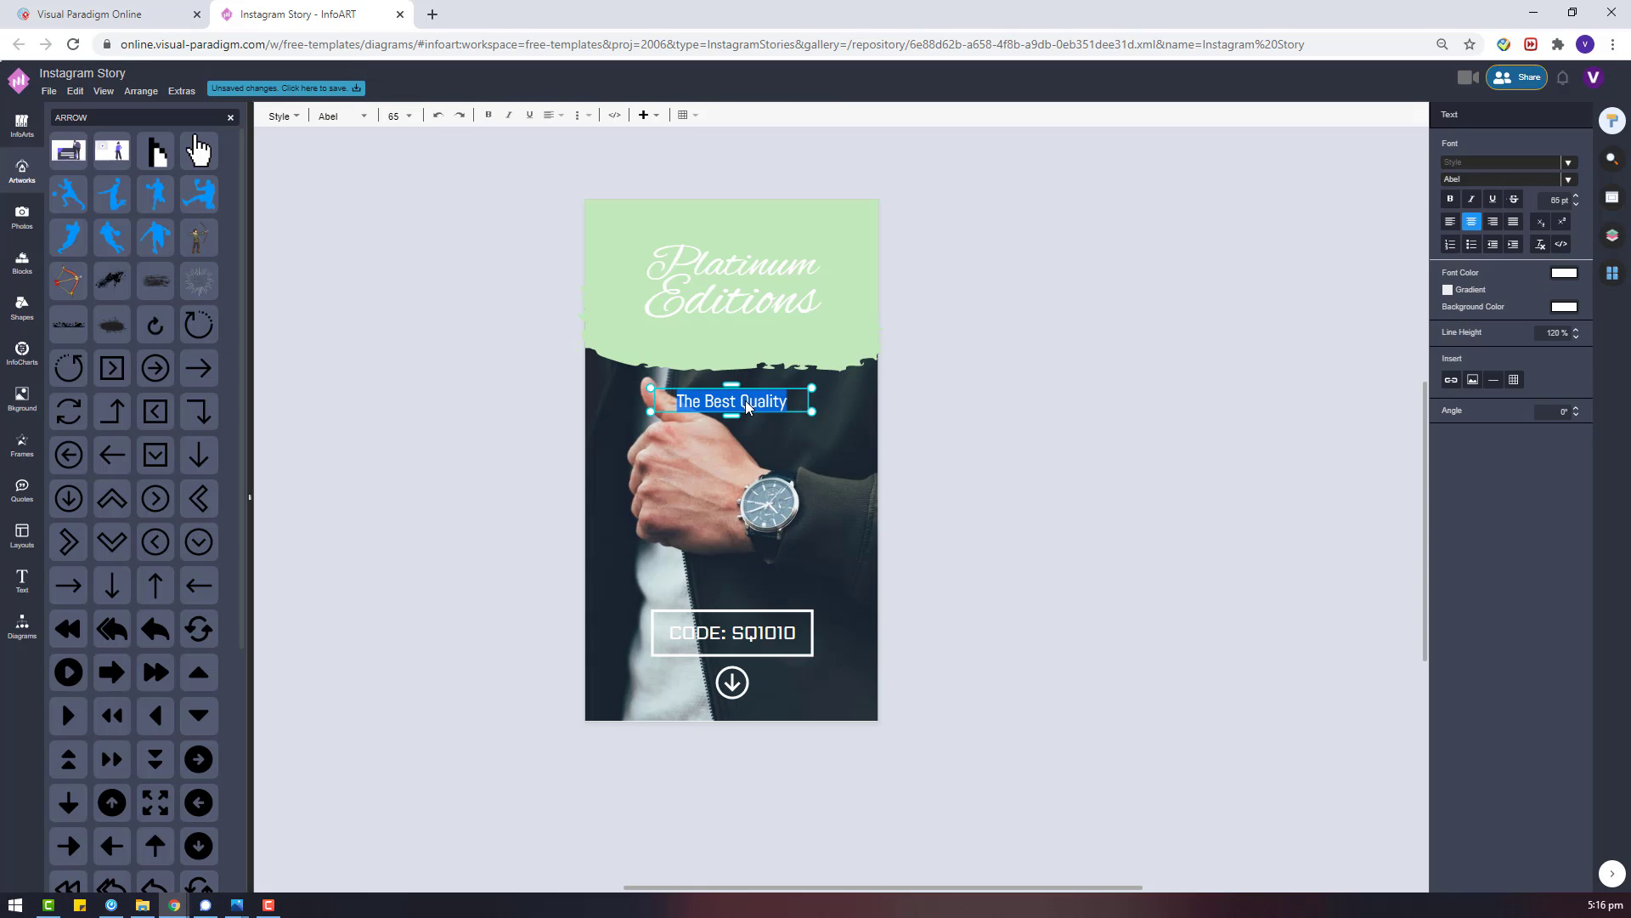
{"action": "type", "text": "Your Best C"}
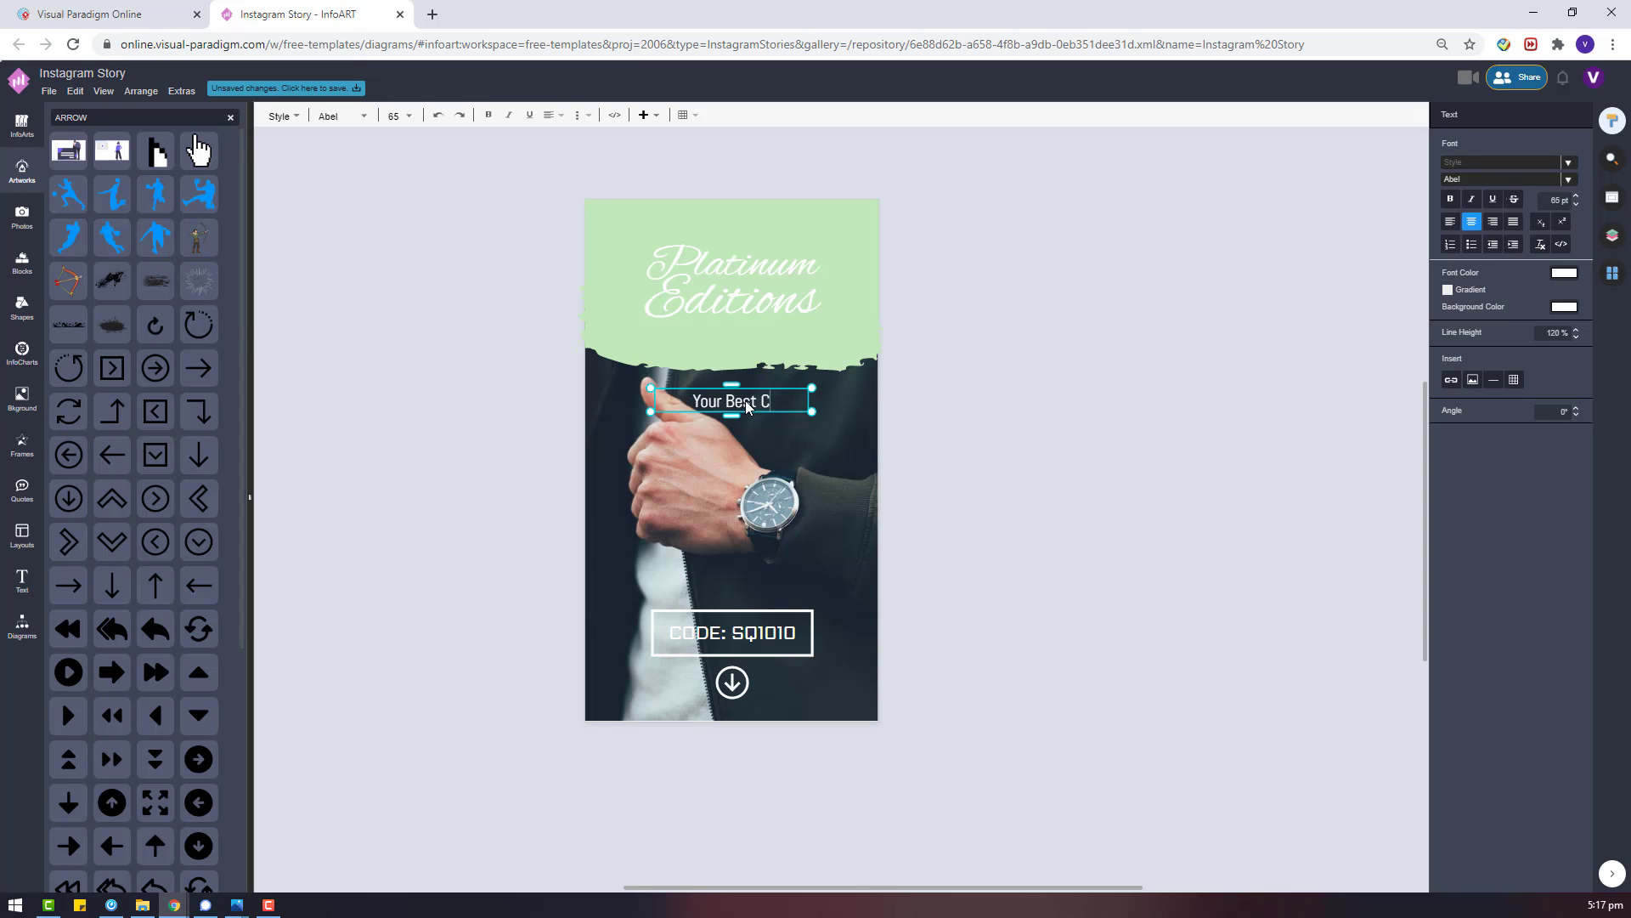
{"action": "type", "text": "ompa"}
{"action": "key", "text": "BackSpace"}
{"action": "key", "text": "BackSpace"}
{"action": "key", "text": "BackSpace"}
{"action": "key", "text": "BackSpace"}
{"action": "key", "text": "BackSpace"}
{"action": "key", "text": "BackSpace"}
{"action": "key", "text": "BackSpace"}
{"action": "key", "text": "BackSpace"}
{"action": "key", "text": "BackSpace"}
{"action": "key", "text": "BackSpace"}
{"action": "key", "text": "BackSpace"}
{"action": "key", "text": "BackSpace"}
{"action": "key", "text": "BackSpace"}
{"action": "key", "text": "BackSpace"}
{"action": "key", "text": "BackSpace"}
Write "It's doesn't just tell you time." and, on a new line, "it's your companion and your identity." in the text box and lower it slightly.
{"action": "type", "text": "It's doesen"}
{"action": "key", "text": "BackSpace"}
{"action": "key", "text": "BackSpace"}
{"action": "key", "text": "BackSpace"}
{"action": "type", "text": "sn't just tell your ti"}
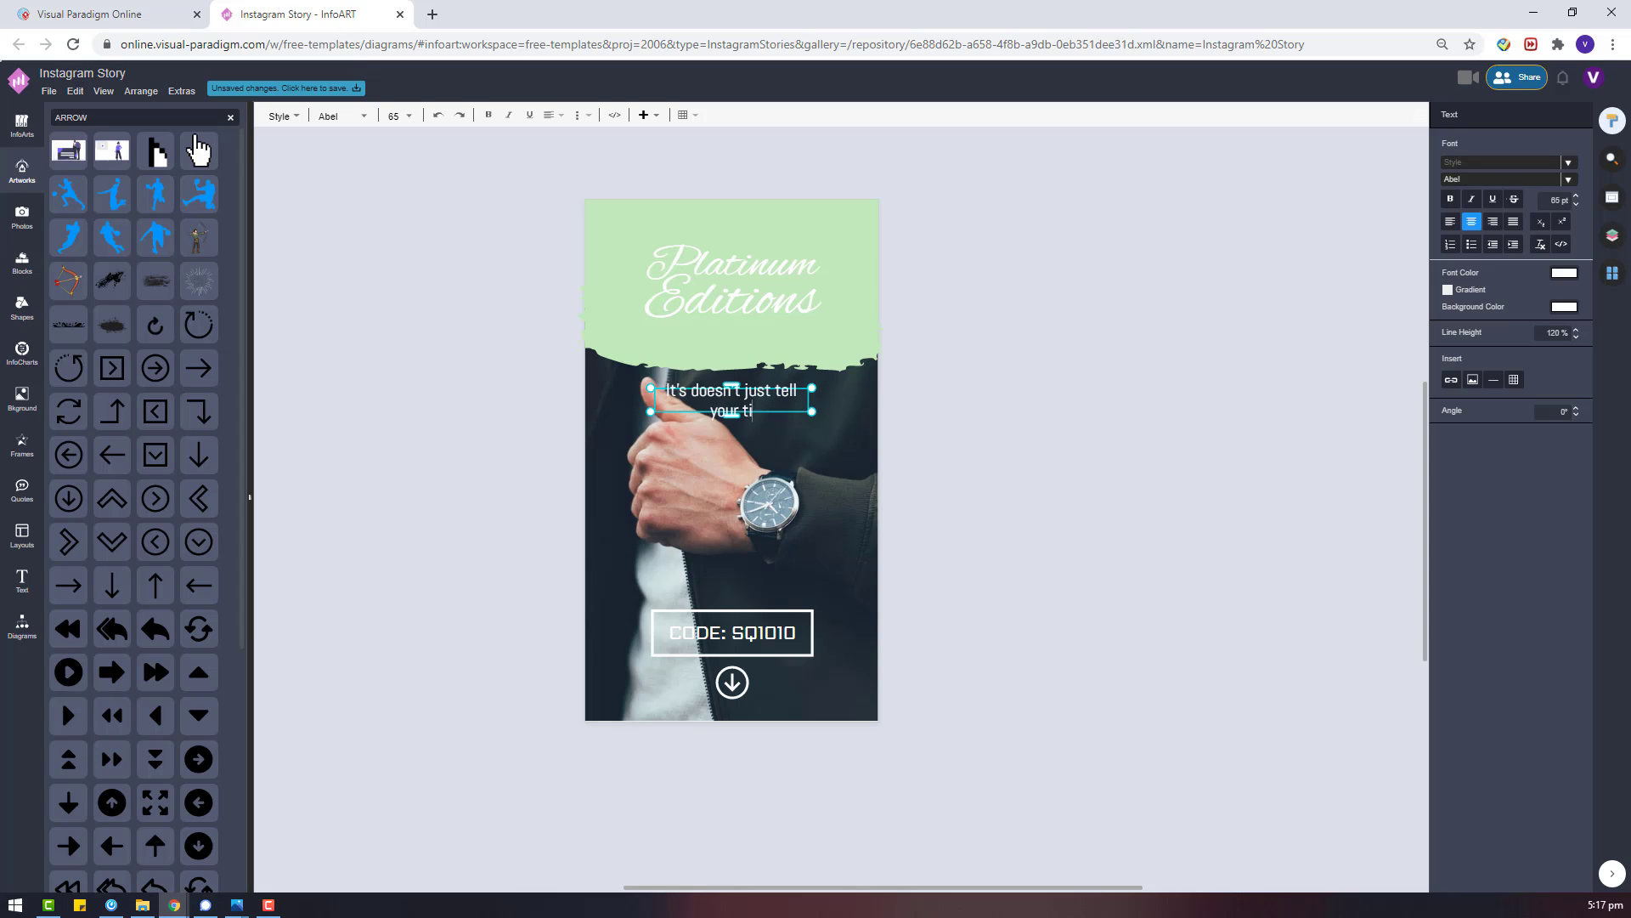
{"action": "type", "text": "me."}
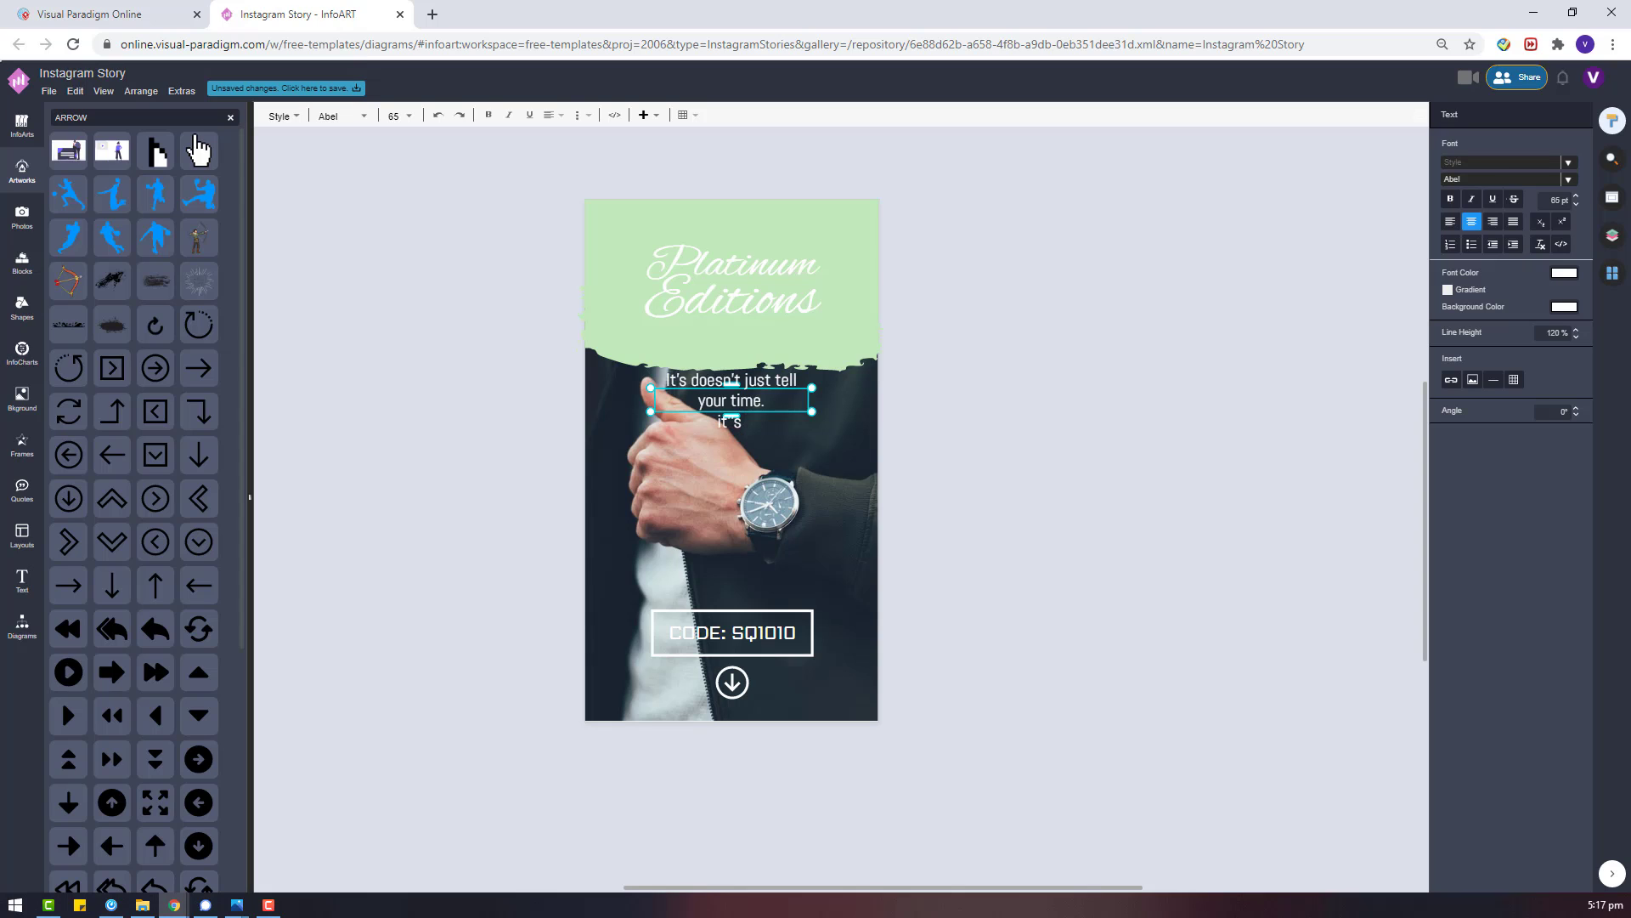
{"action": "key", "text": "Return"}
{"action": "type", "text": "it's your companion and your ide"}
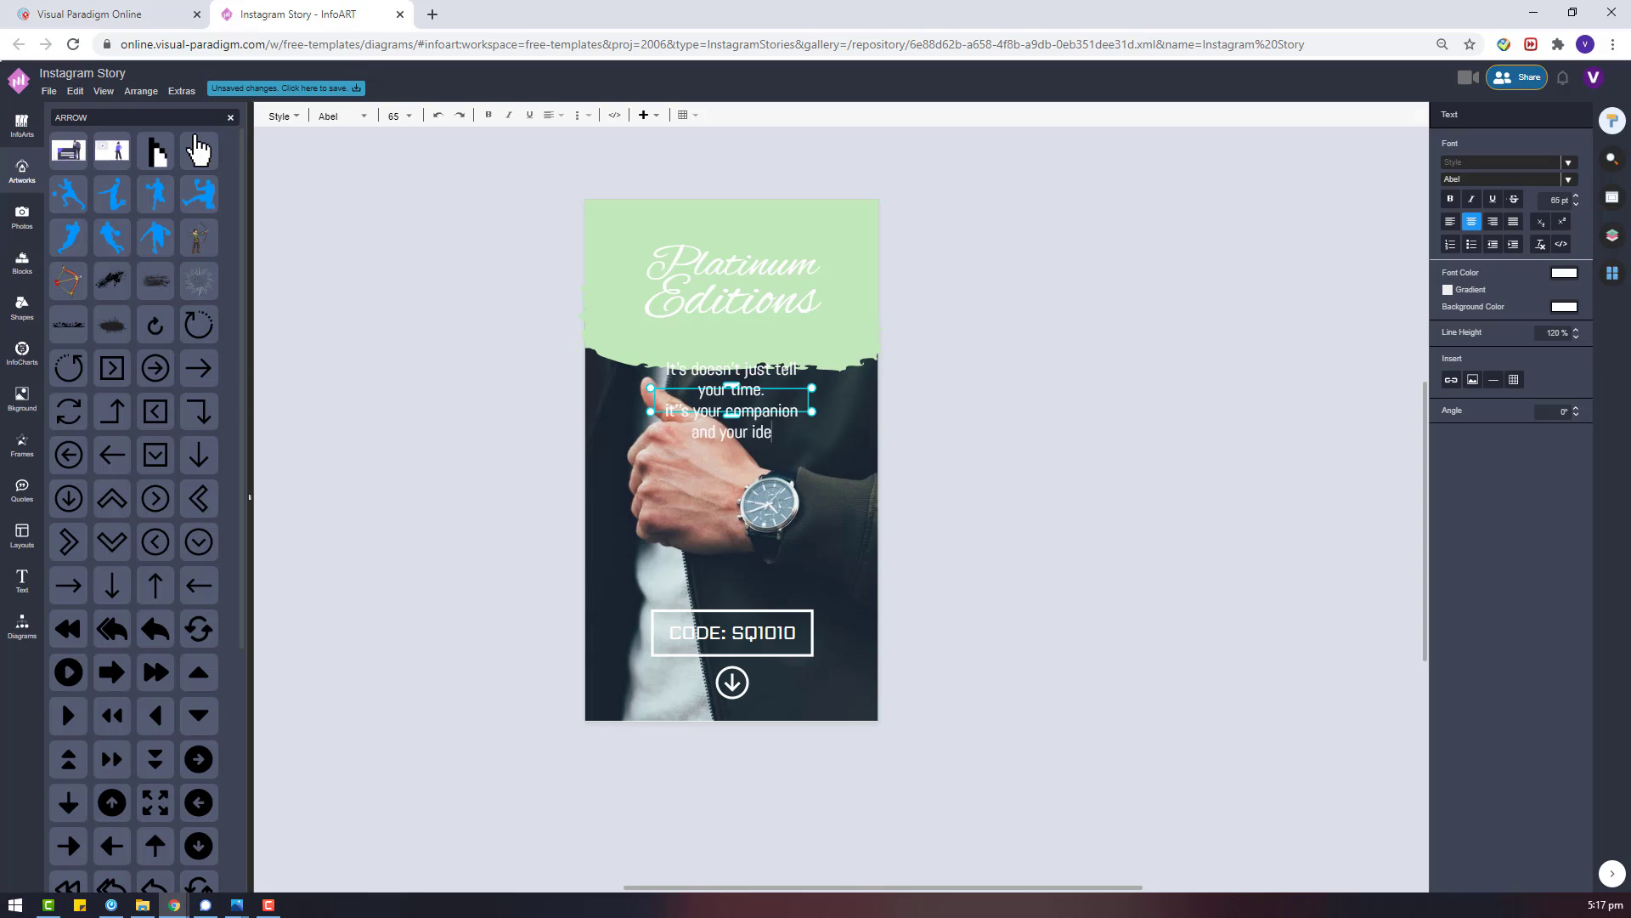
{"action": "type", "text": "ntity."}
{"action": "left_click", "coordinate": [980, 454]}
{"action": "left_click_drag", "start_coordinate": [714, 388], "coordinate": [714, 432]}
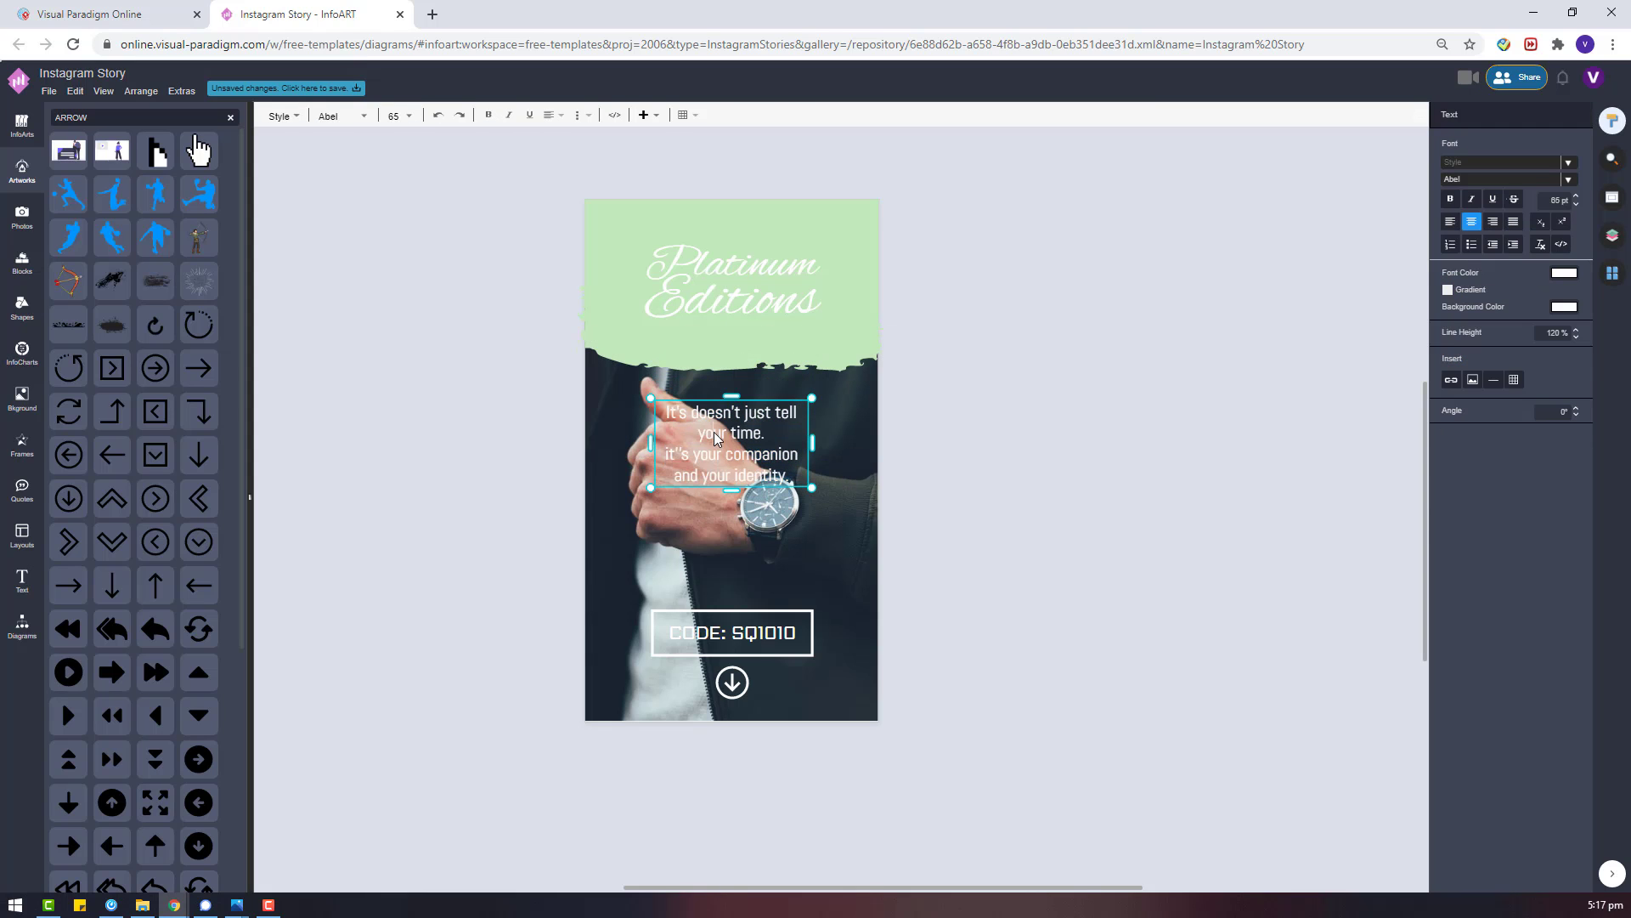
{"action": "left_click", "coordinate": [1024, 421]}
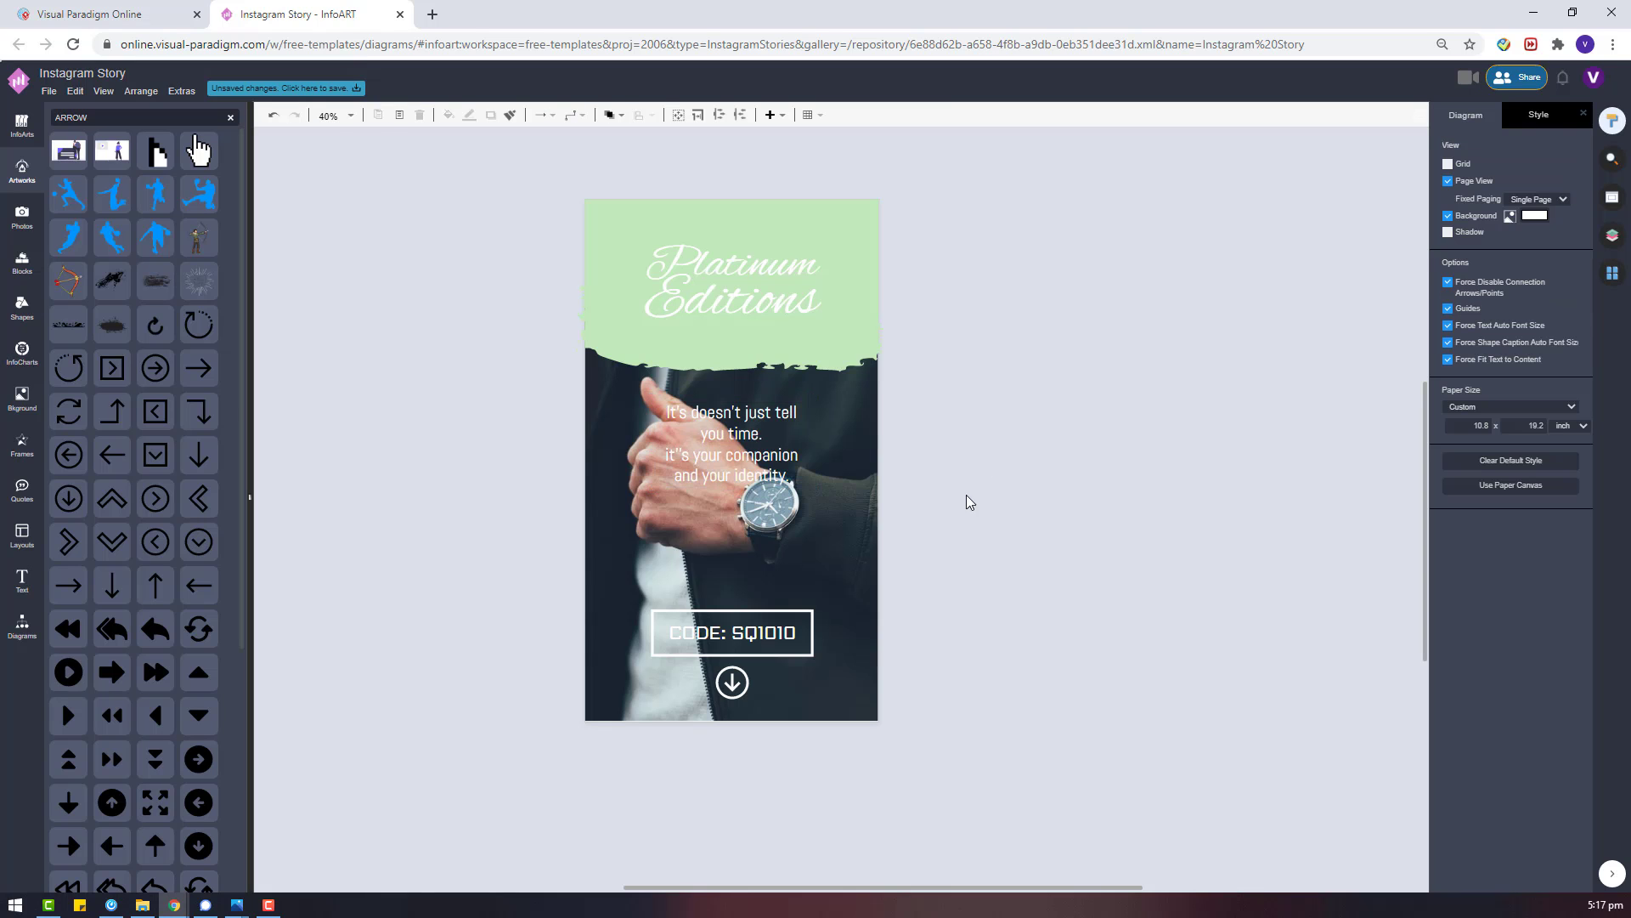
Move the slogan off the page, duplicate it below and change the copy to "Why buy from Starry?".
{"action": "left_click_drag", "start_coordinate": [951, 520], "coordinate": [608, 365]}
{"action": "left_click_drag", "start_coordinate": [734, 429], "coordinate": [1201, 570]}
{"action": "double_click", "coordinate": [1178, 596]}
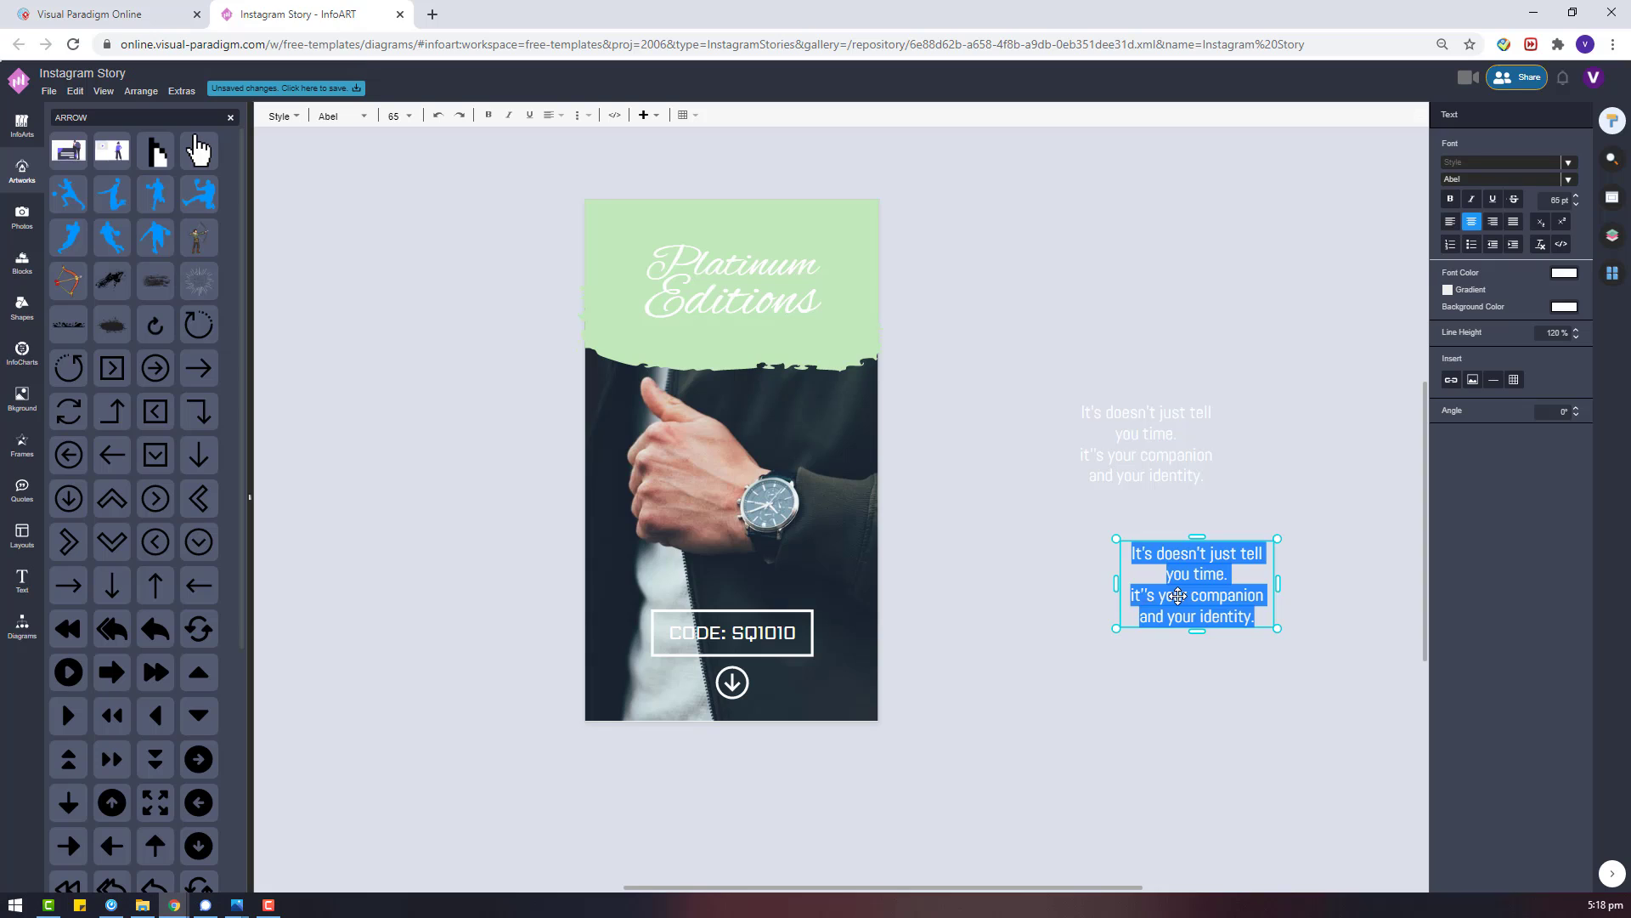
{"action": "type", "text": "w"}
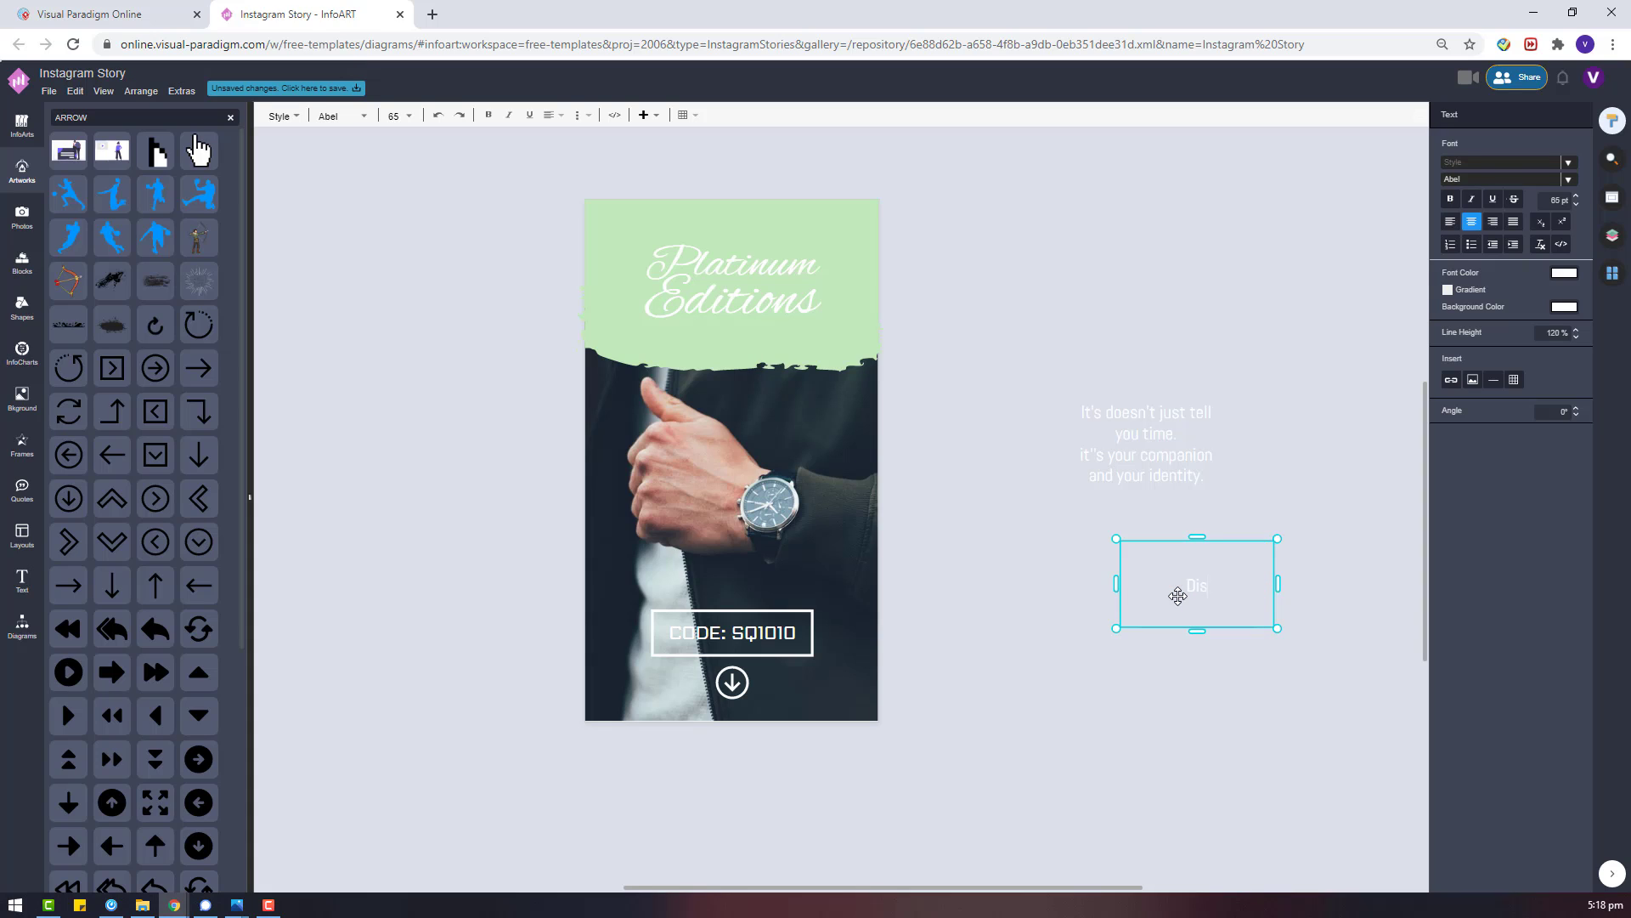
{"action": "type", "text": "hy buy from Starry?"}
{"action": "left_click", "coordinate": [1221, 488]}
Set the slogan's font size to 30 pt and stretch its text box wider on both sides.
{"action": "double_click", "coordinate": [1199, 462]}
{"action": "left_click", "coordinate": [1554, 199]}
{"action": "type", "text": "30"}
{"action": "key", "text": "Return"}
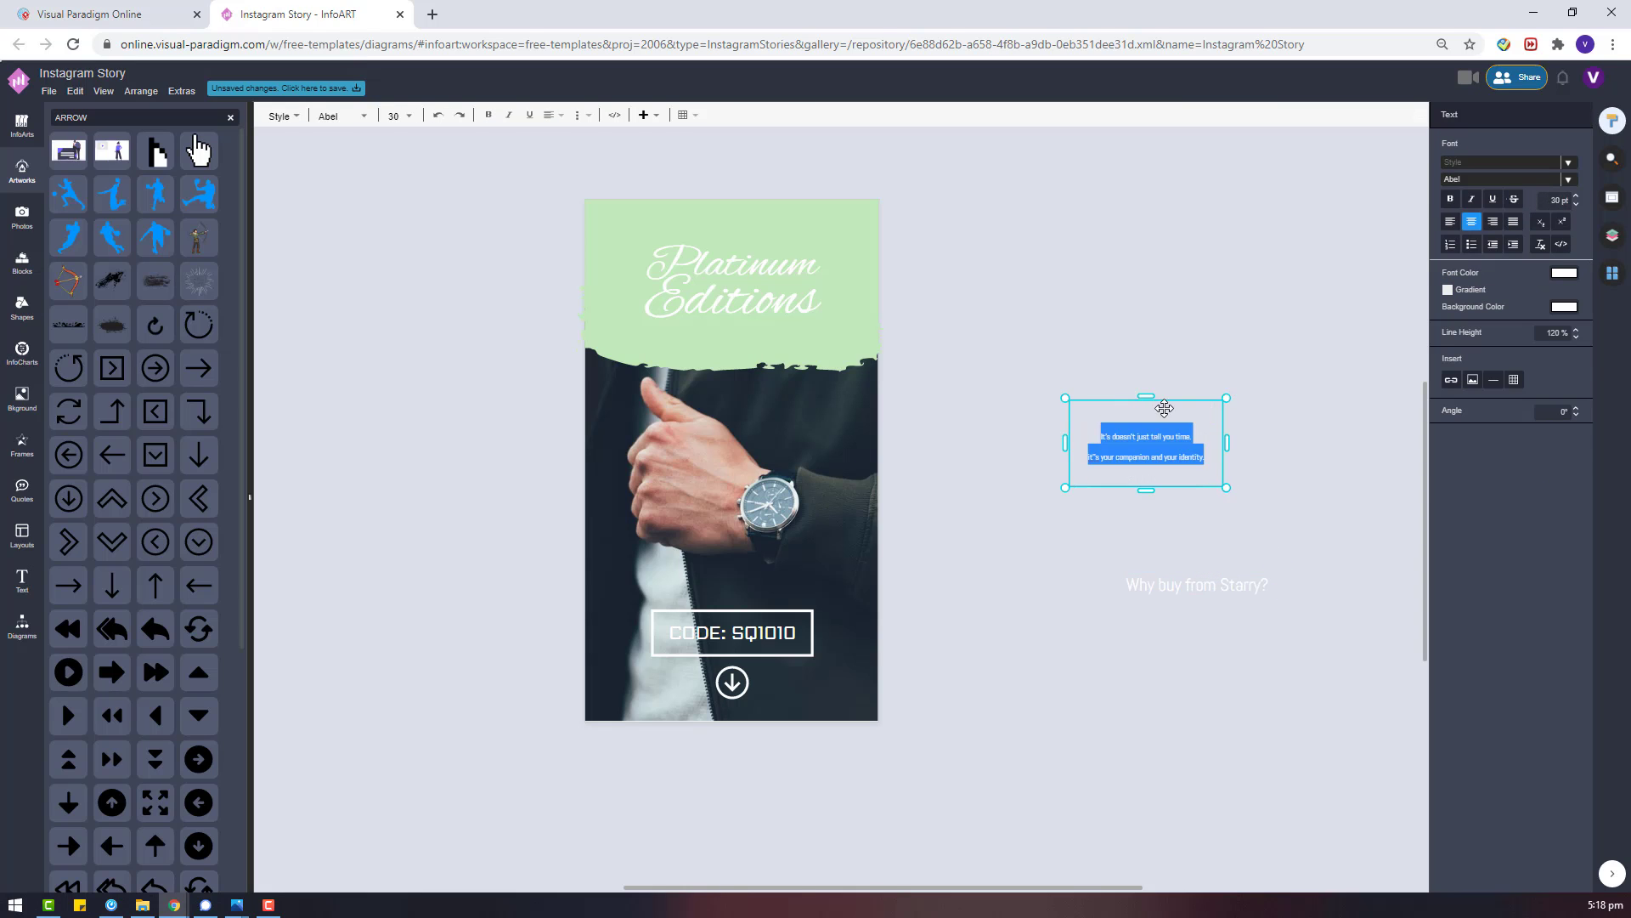
{"action": "left_click", "coordinate": [1268, 443]}
{"action": "left_click", "coordinate": [1169, 462]}
{"action": "left_click_drag", "start_coordinate": [1085, 456], "coordinate": [997, 444]}
{"action": "left_click_drag", "start_coordinate": [1143, 461], "coordinate": [1341, 510]}
Join the slogan's two lines into one paragraph and correct its second sentence to start with "It's".
{"action": "left_click", "coordinate": [1114, 474]}
{"action": "left_click", "coordinate": [1020, 489]}
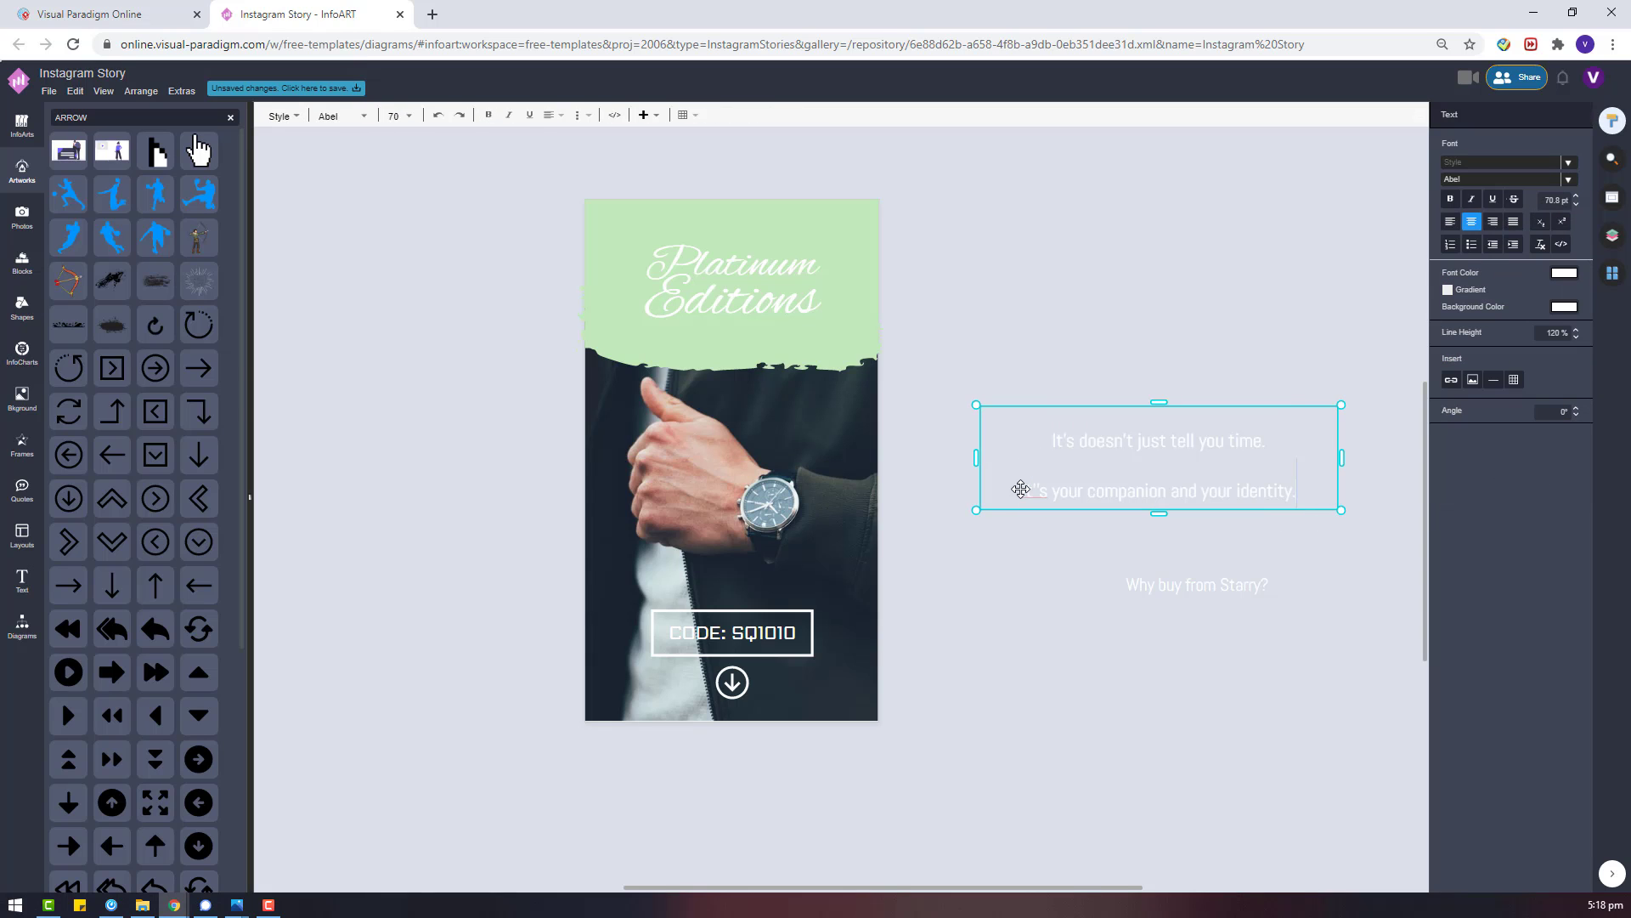
{"action": "key", "text": "BackSpace"}
{"action": "key", "text": "BackSpace"}
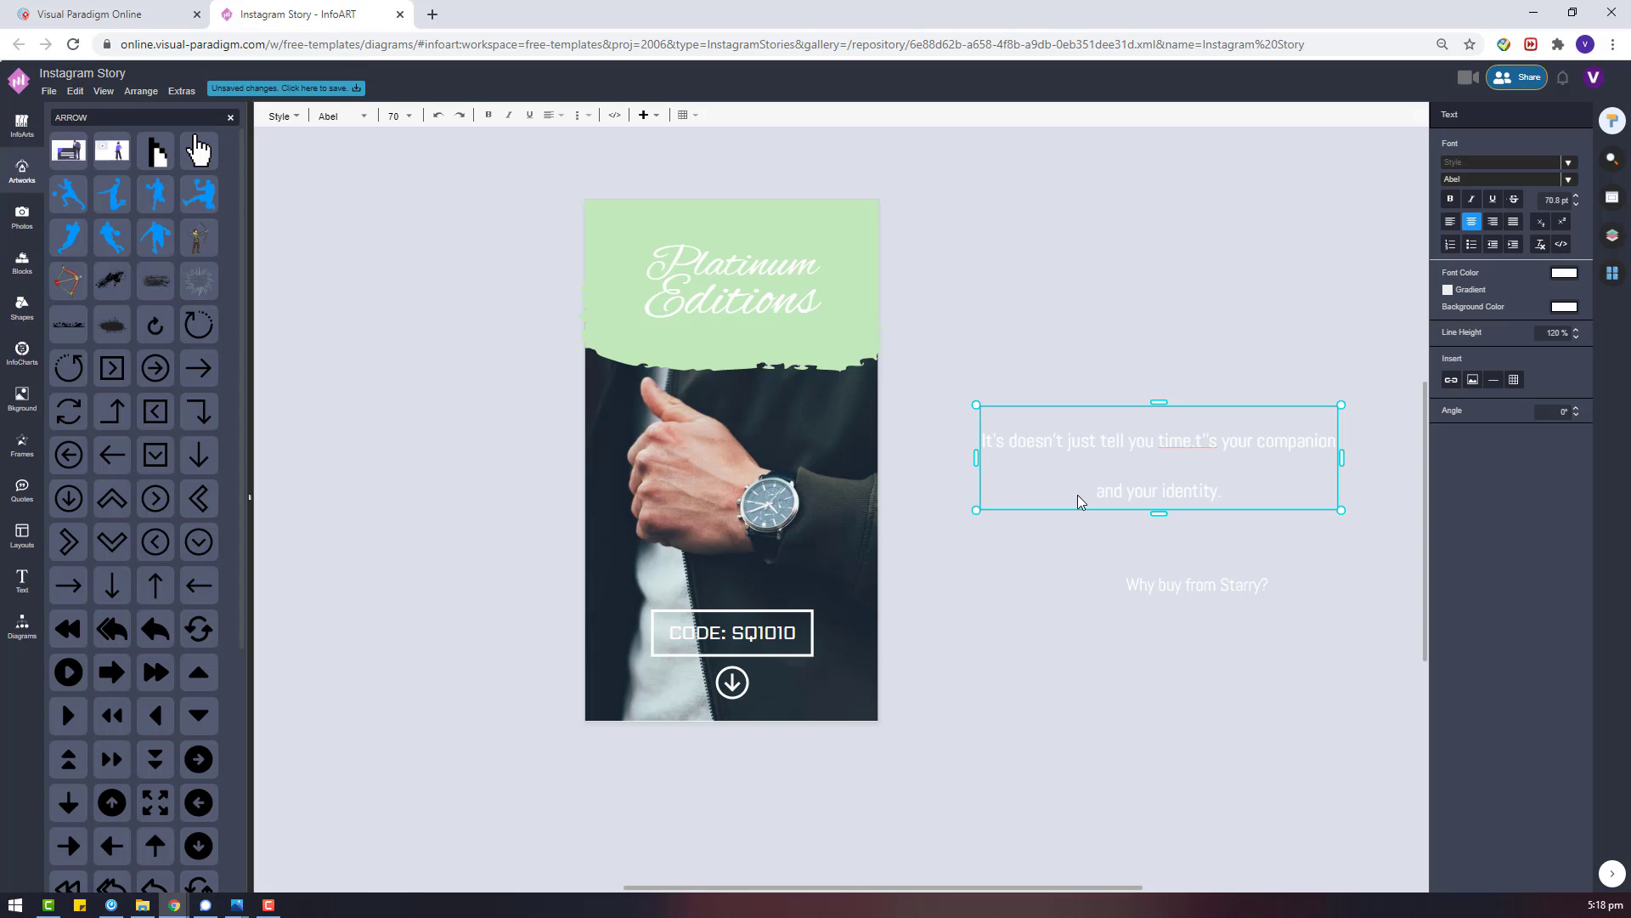
{"action": "type", "text": "I"}
{"action": "key", "text": "BackSpace"}
{"action": "key", "text": "Left"}
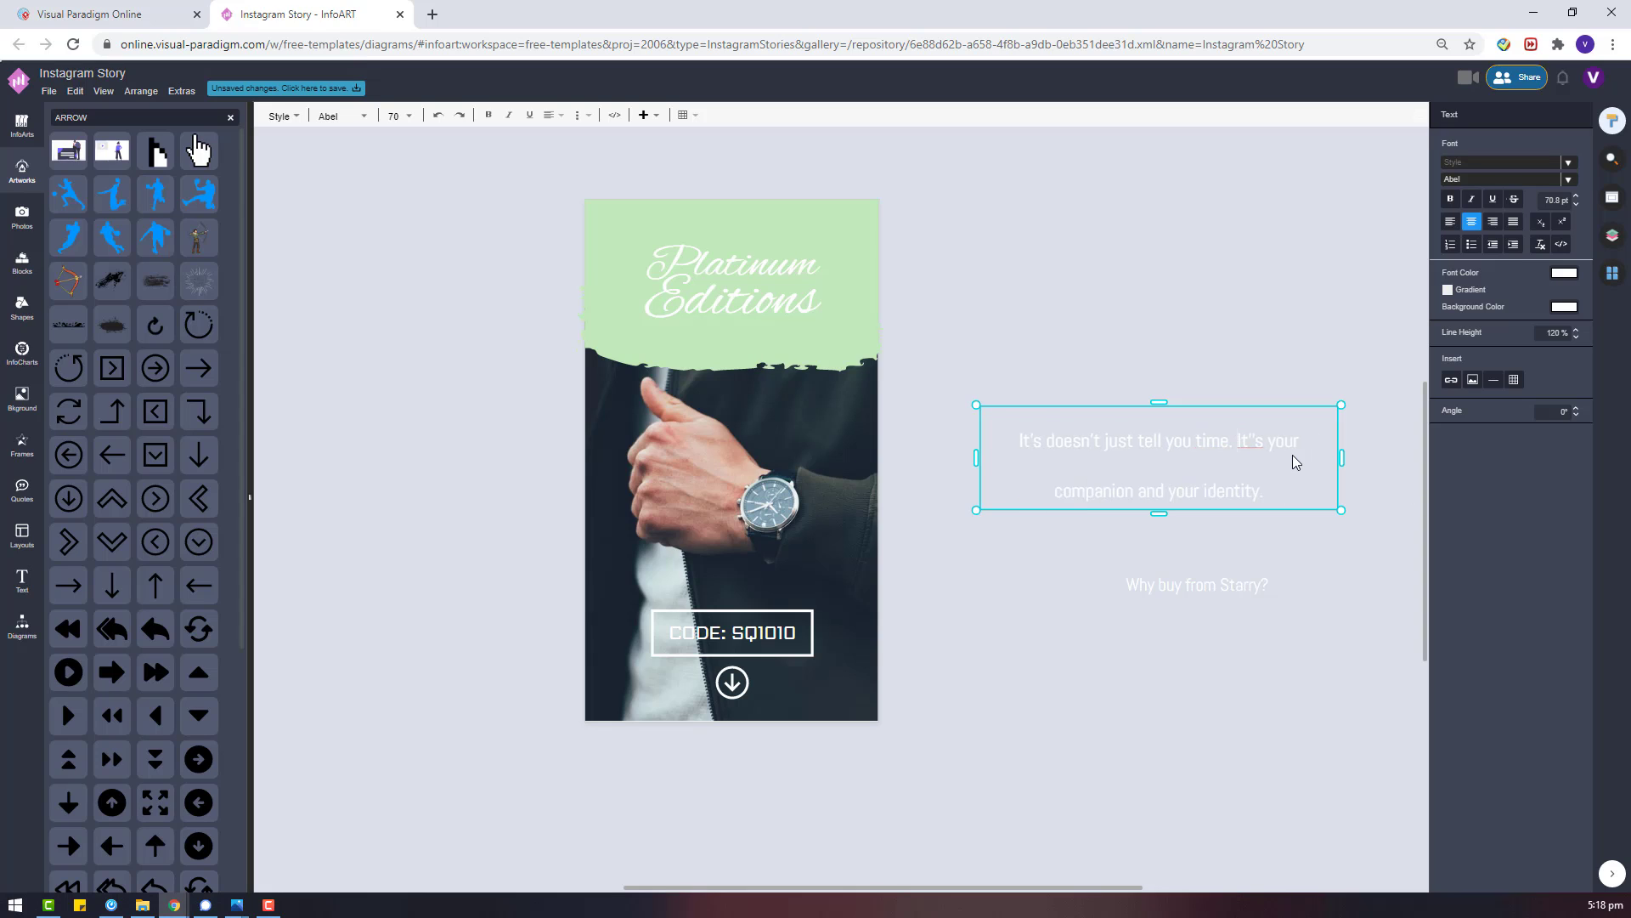
{"action": "right_click", "coordinate": [1249, 440]}
{"action": "left_click", "coordinate": [1230, 457]}
{"action": "key", "text": "BackSpace"}
{"action": "left_click", "coordinate": [1205, 379]}
{"action": "double_click", "coordinate": [1175, 472]}
{"action": "left_click", "coordinate": [1368, 349]}
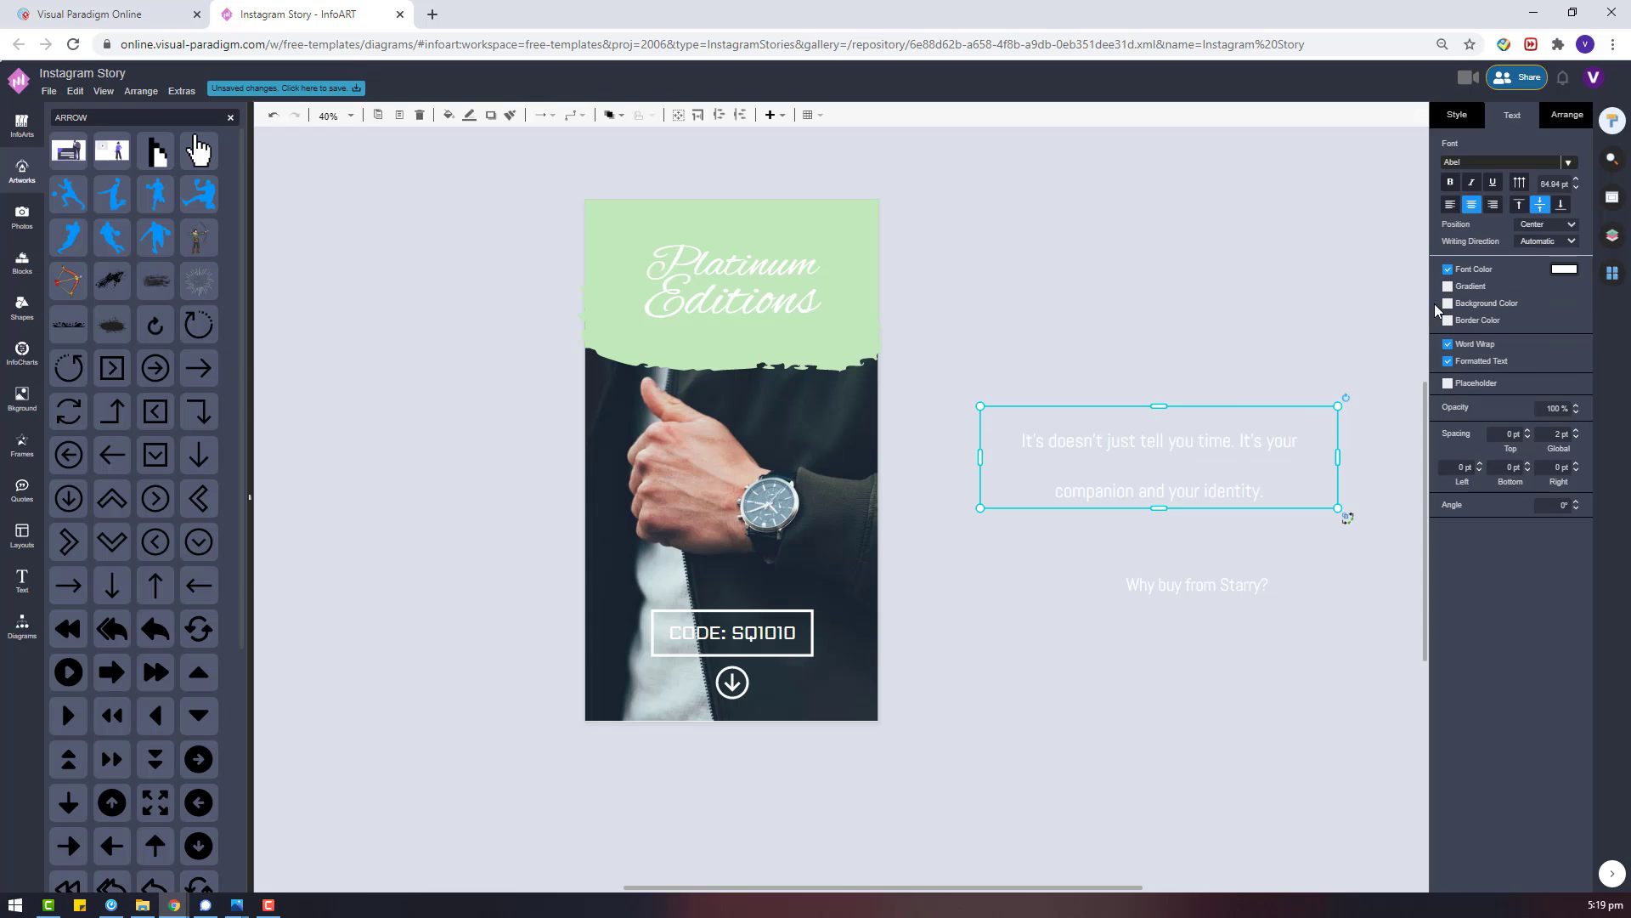
Set the whole slogan text to 30 pt and move it onto the photo below the green band.
{"action": "left_click", "coordinate": [1559, 184]}
{"action": "type", "text": "30"}
{"action": "key", "text": "Return"}
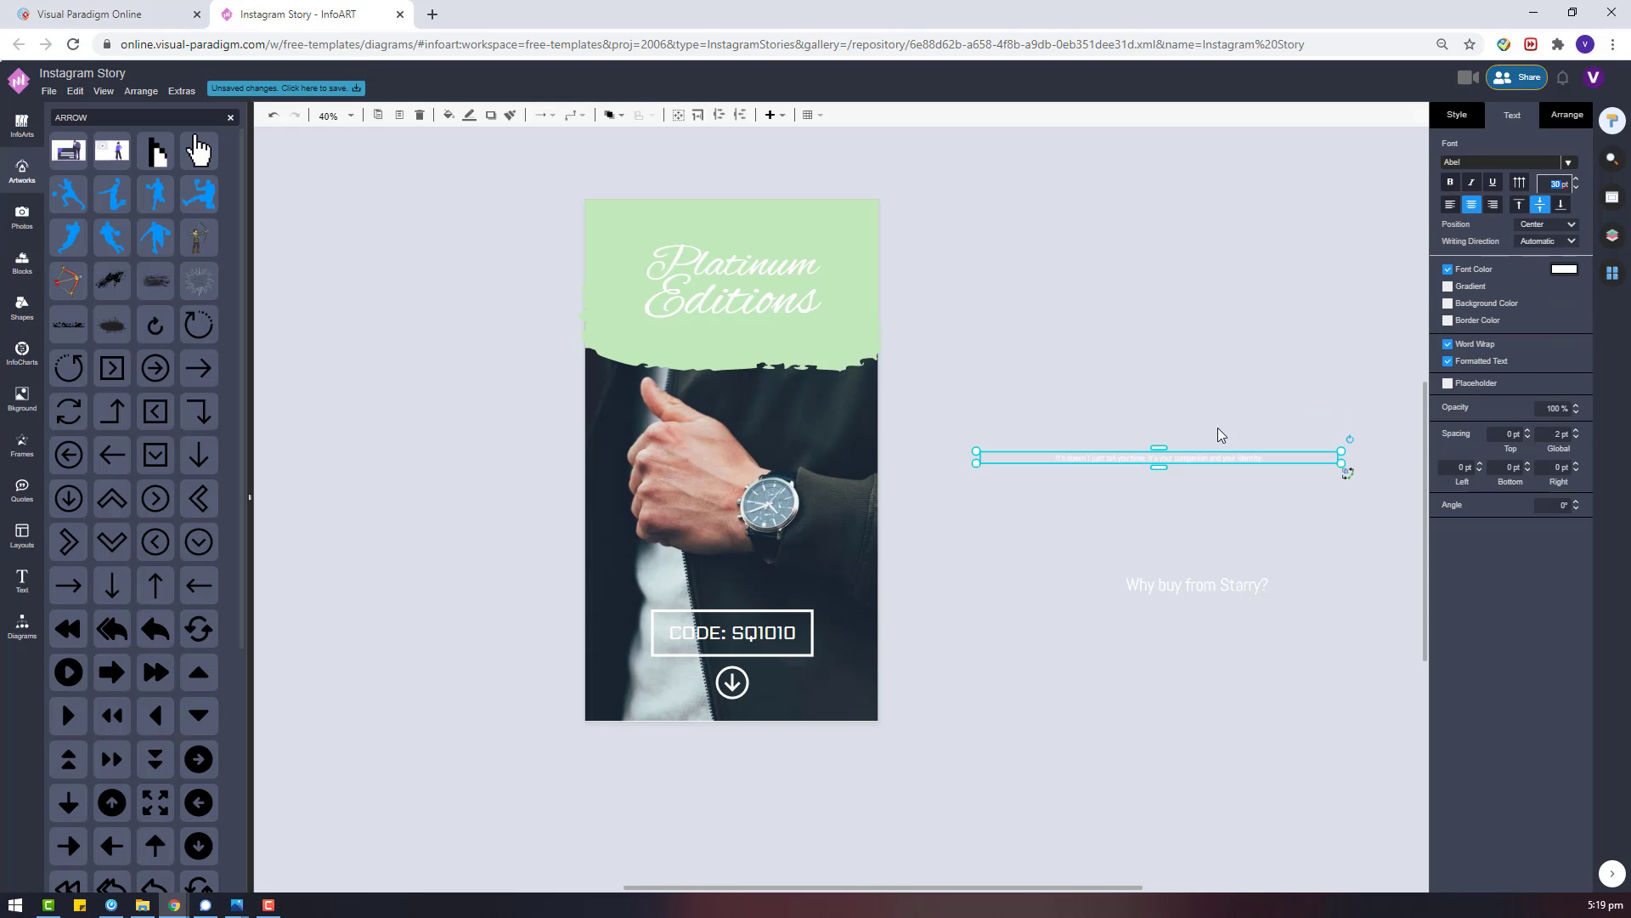
{"action": "left_click_drag", "start_coordinate": [1072, 457], "coordinate": [656, 433]}
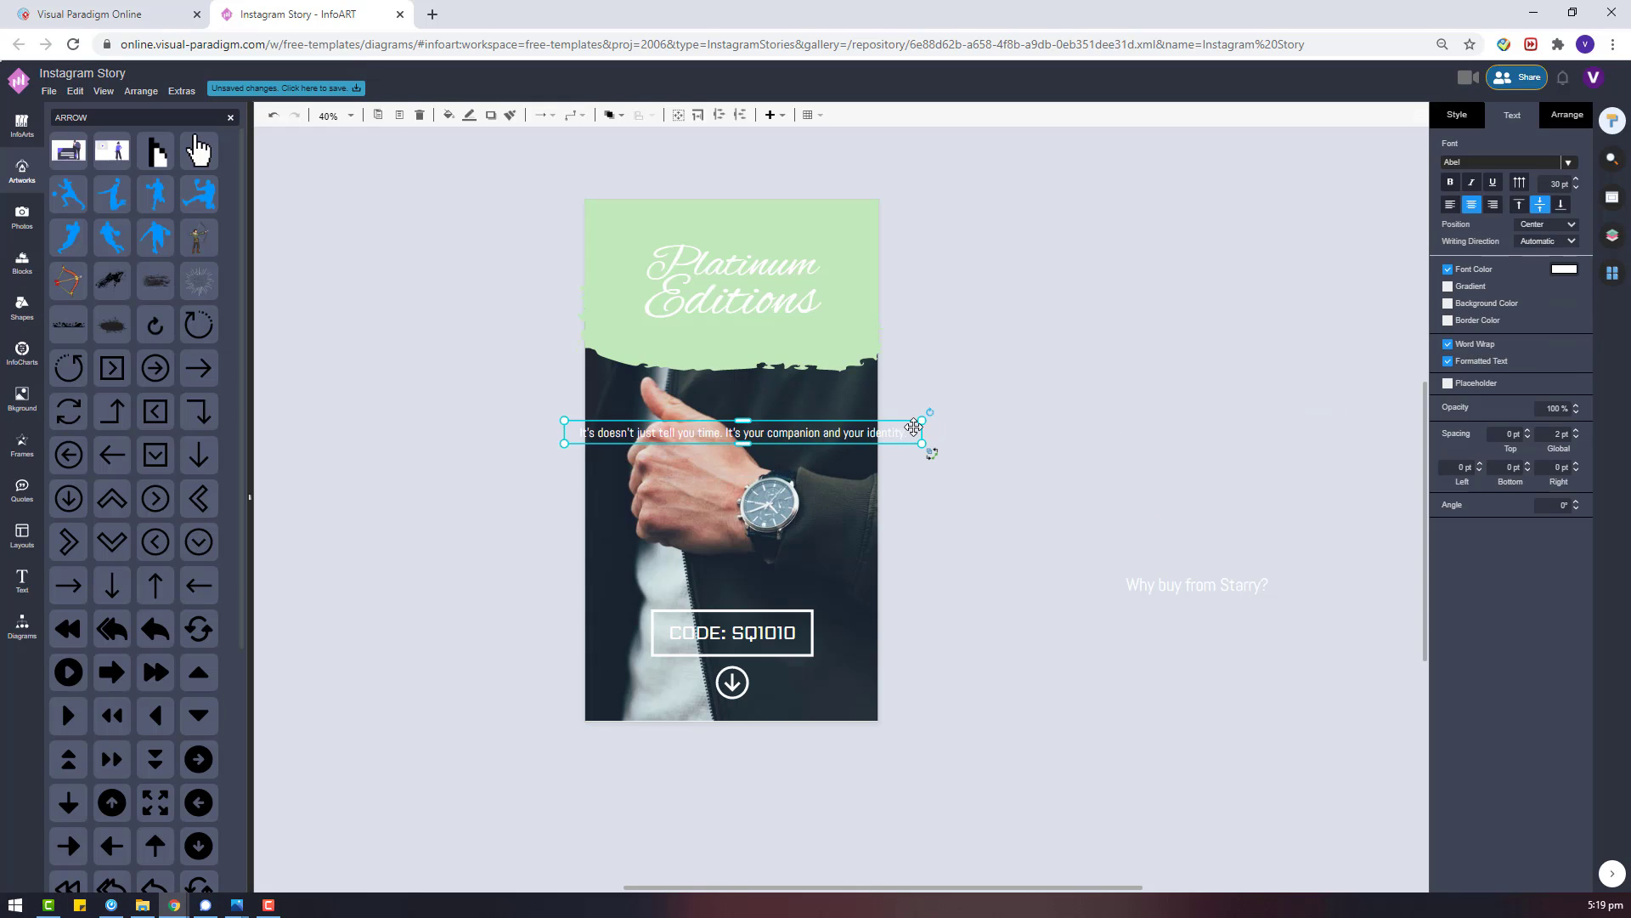
Narrow the slogan's text box to wrap onto two lines and keep it within the photo above the watch.
{"action": "left_click_drag", "start_coordinate": [922, 420], "coordinate": [843, 430]}
{"action": "left_click_drag", "start_coordinate": [828, 433], "coordinate": [882, 435]}
{"action": "left_click_drag", "start_coordinate": [769, 446], "coordinate": [758, 473]}
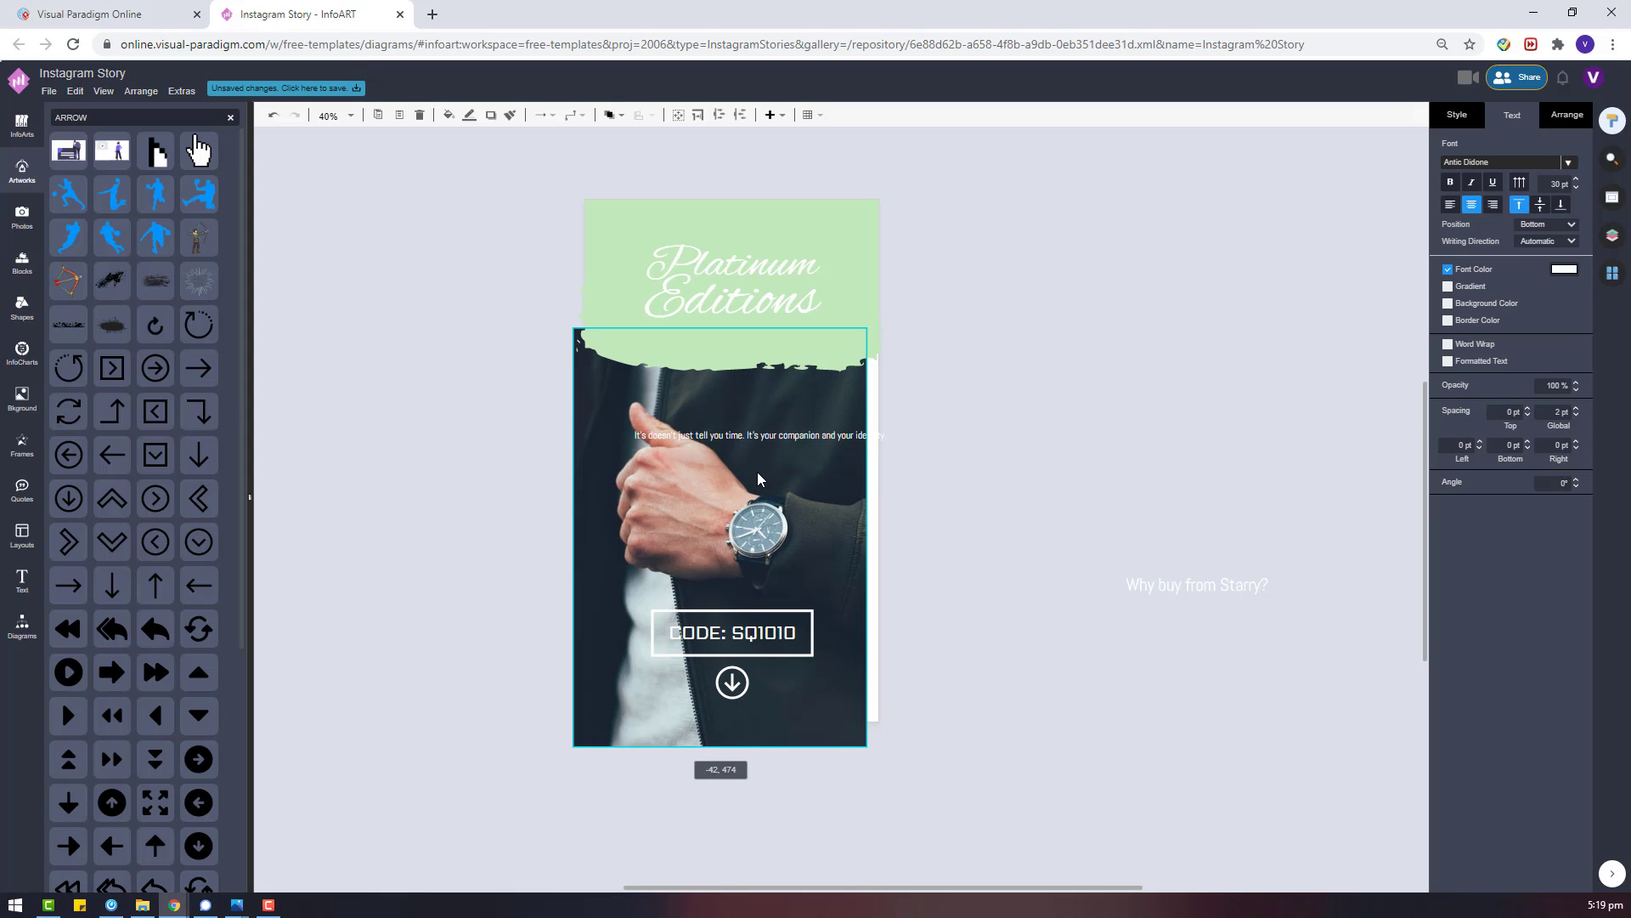
{"action": "key", "text": "ctrl+z"}
{"action": "left_click", "coordinate": [880, 436]}
{"action": "left_click_drag", "start_coordinate": [892, 439], "coordinate": [809, 457]}
{"action": "left_click_drag", "start_coordinate": [752, 441], "coordinate": [781, 449]}
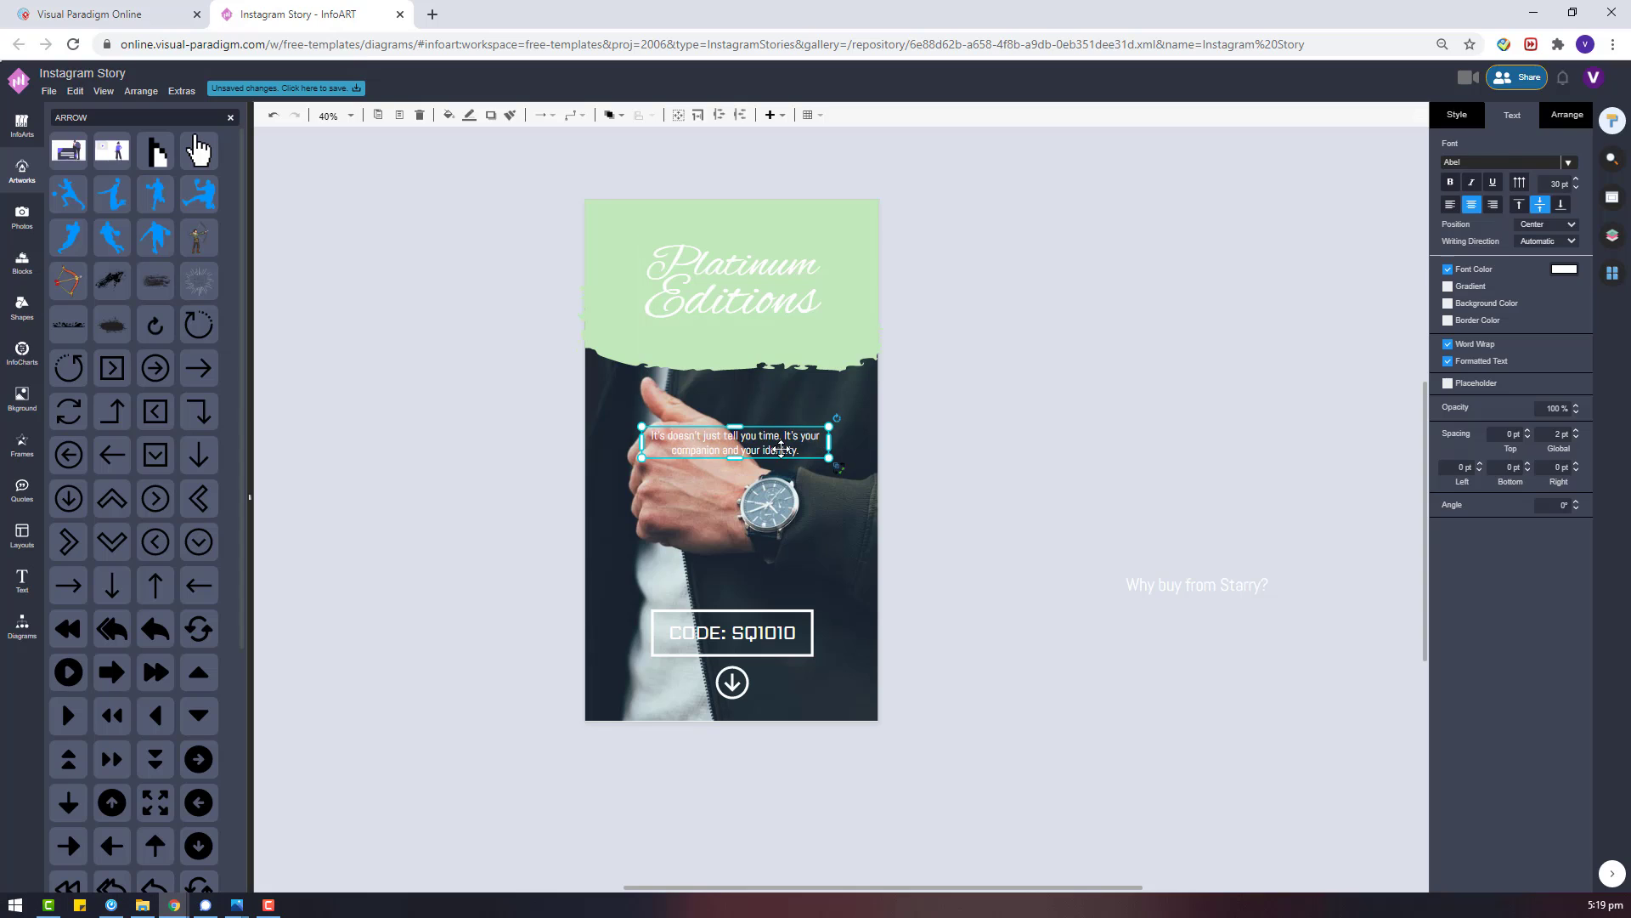
Append "We provide the best out of best quality to fit your needs. This discount is offerd until March 20." to the slogan.
{"action": "double_click", "coordinate": [795, 450]}
{"action": "left_click", "coordinate": [804, 452]}
{"action": "type", "text": "We provide the"}
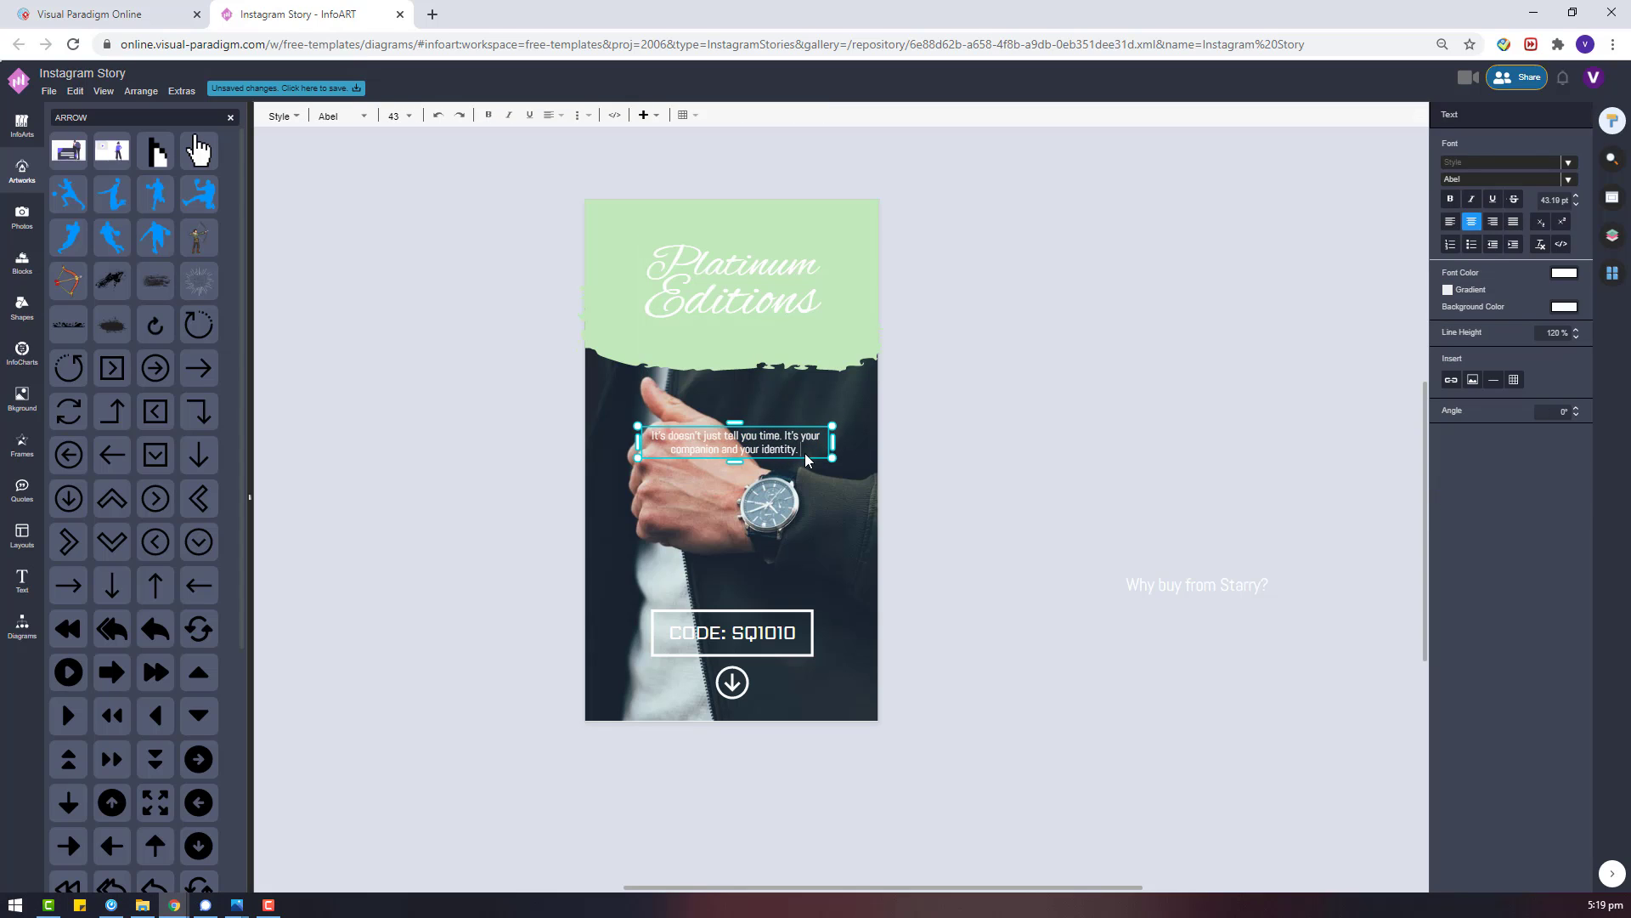
{"action": "type", "text": " best"}
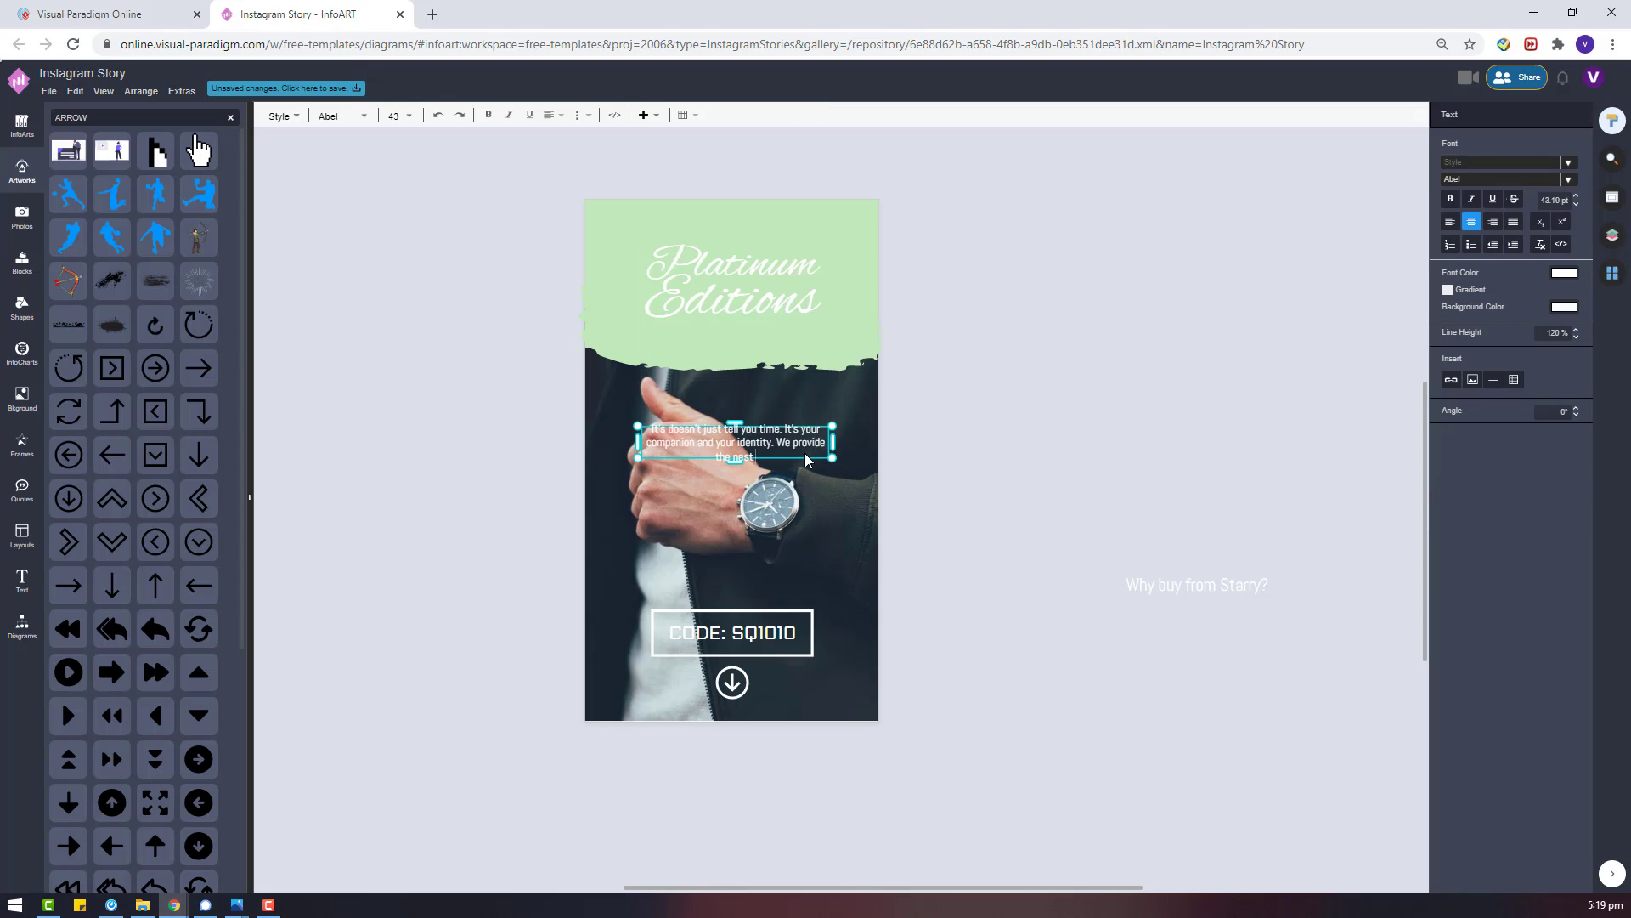
{"action": "type", "text": " out of best quality to fit your need"}
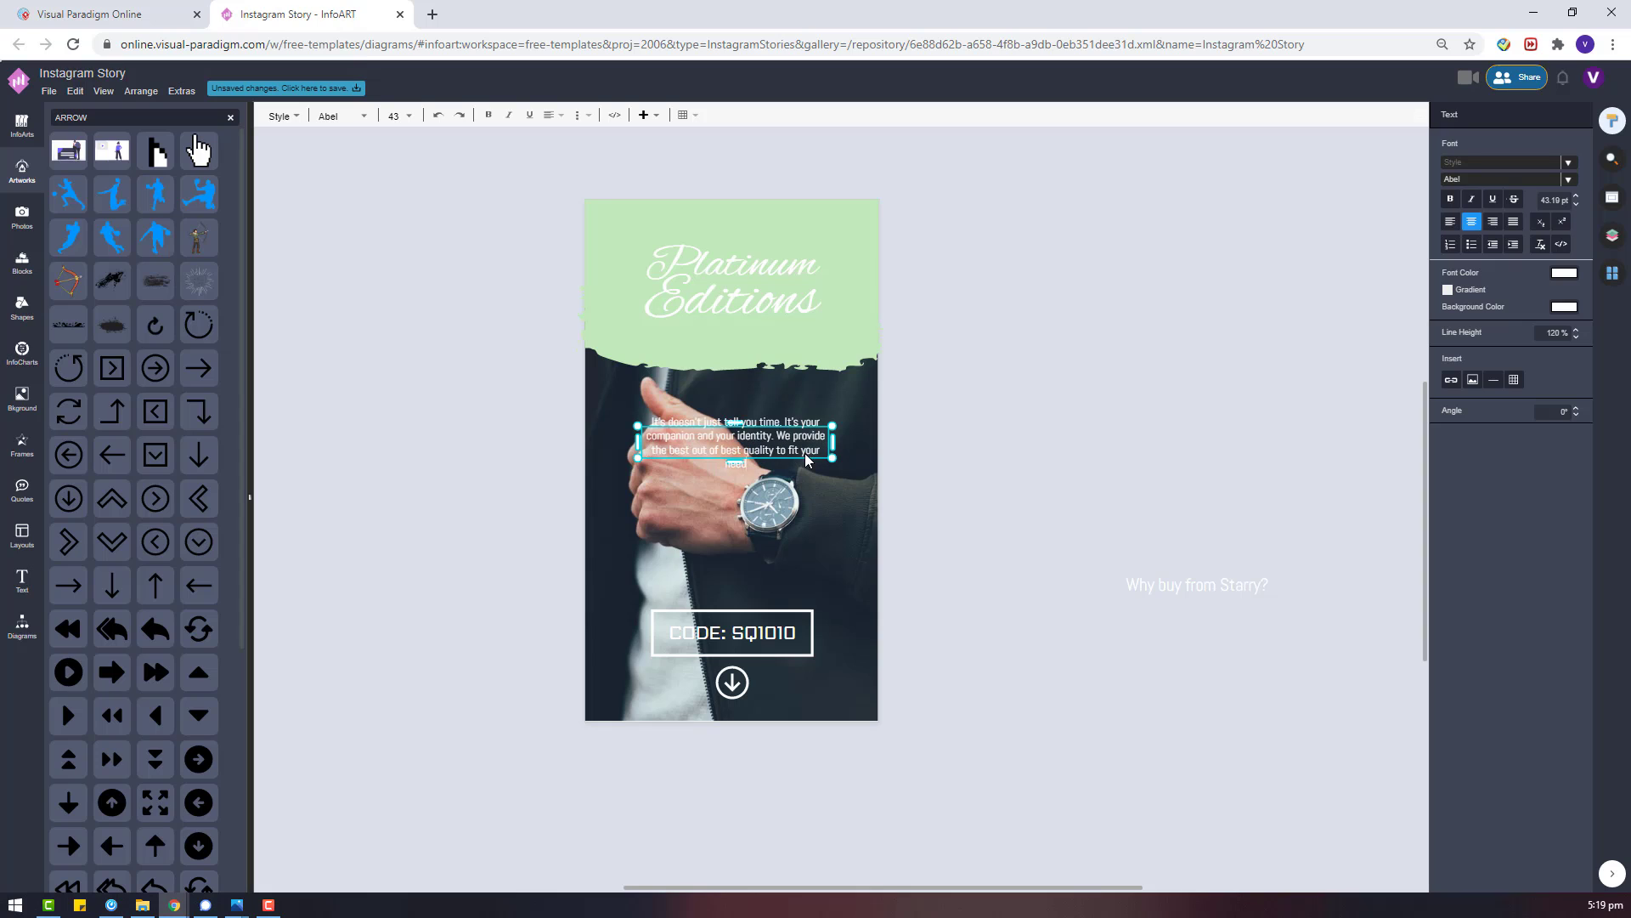
{"action": "type", "text": "s. This discount is of"}
{"action": "type", "text": "ferd unt"}
{"action": "type", "text": "il March"}
{"action": "type", "text": " 20"}
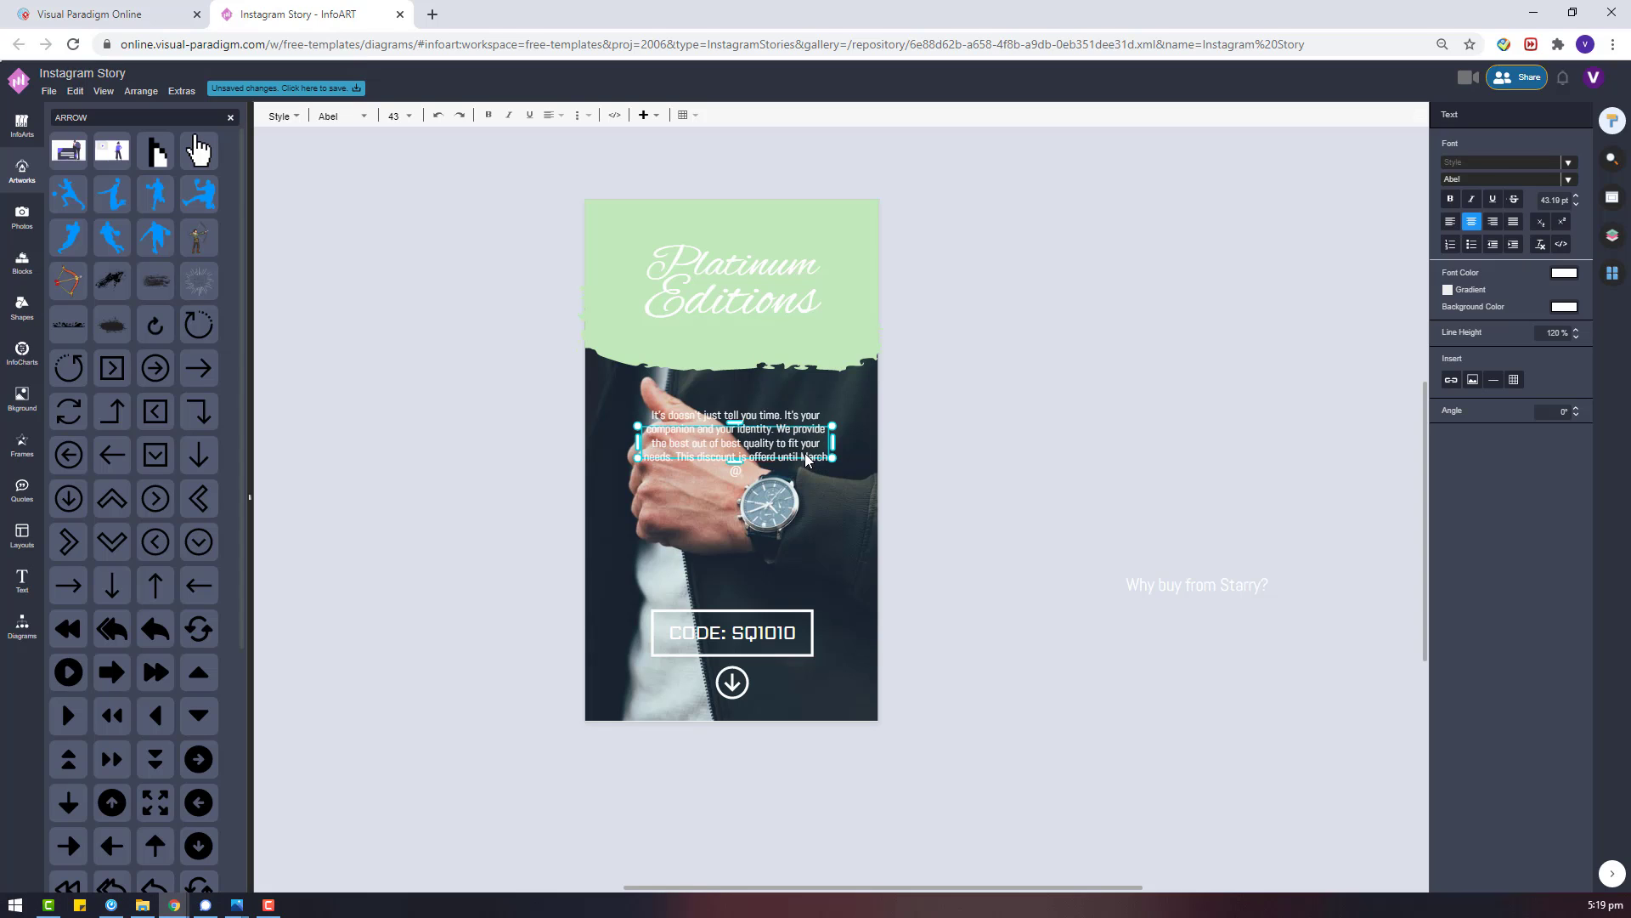
{"action": "type", "text": "."}
{"action": "left_click", "coordinate": [992, 436]}
Make the description paragraph bold, trying italic on it and removing it again.
{"action": "left_click", "coordinate": [1452, 186]}
{"action": "left_click", "coordinate": [1577, 188]}
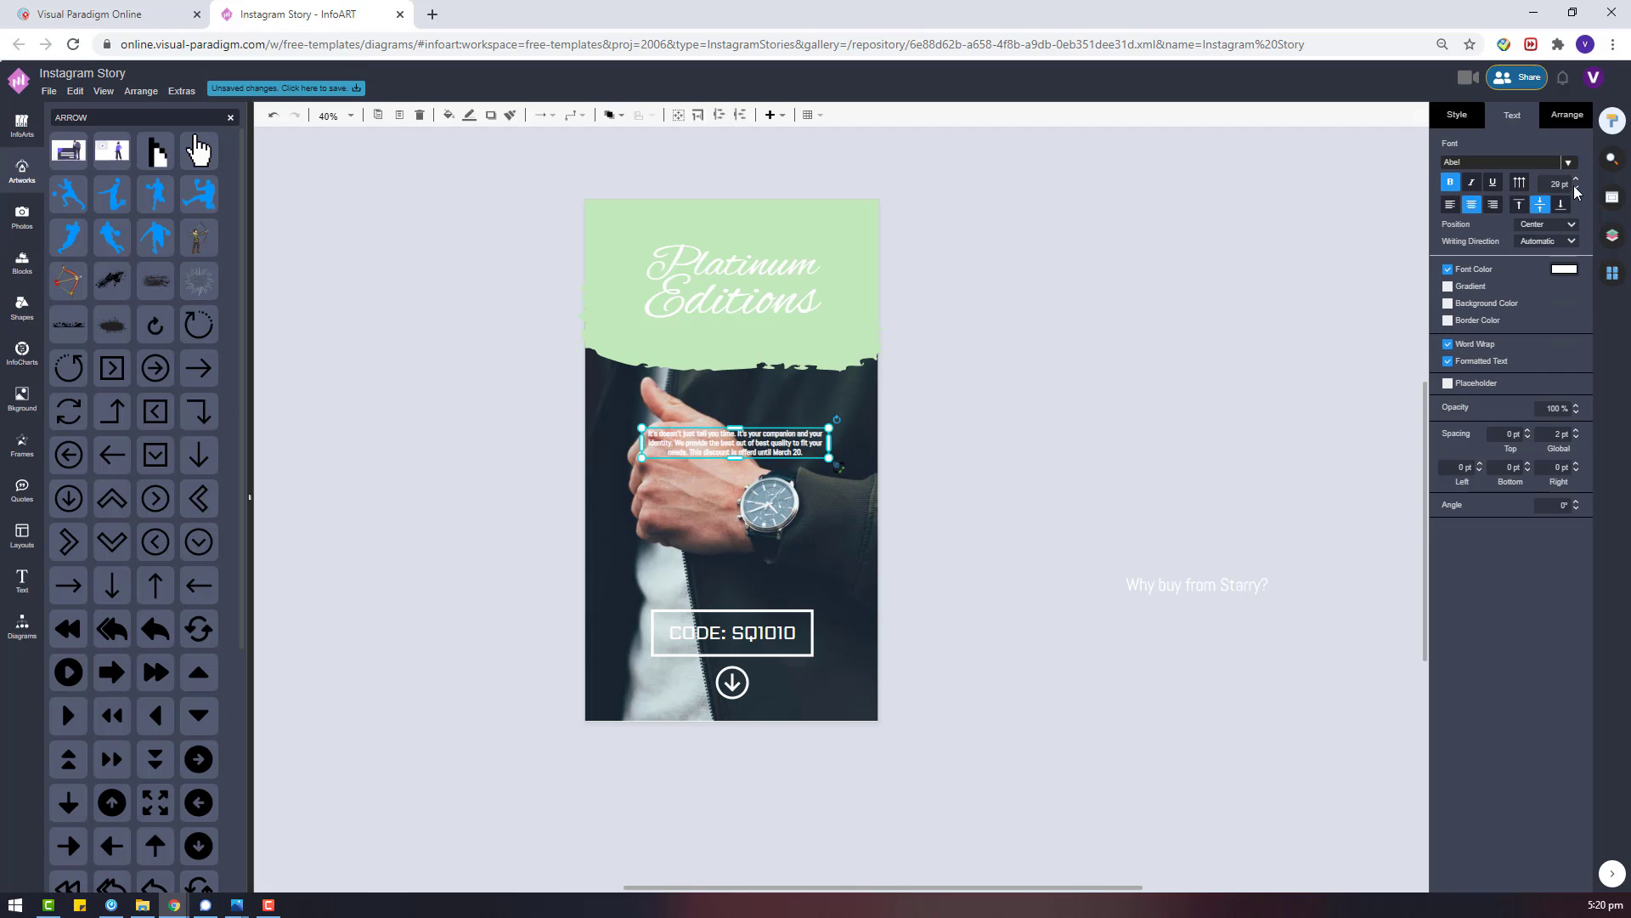
{"action": "left_click", "coordinate": [1466, 189]}
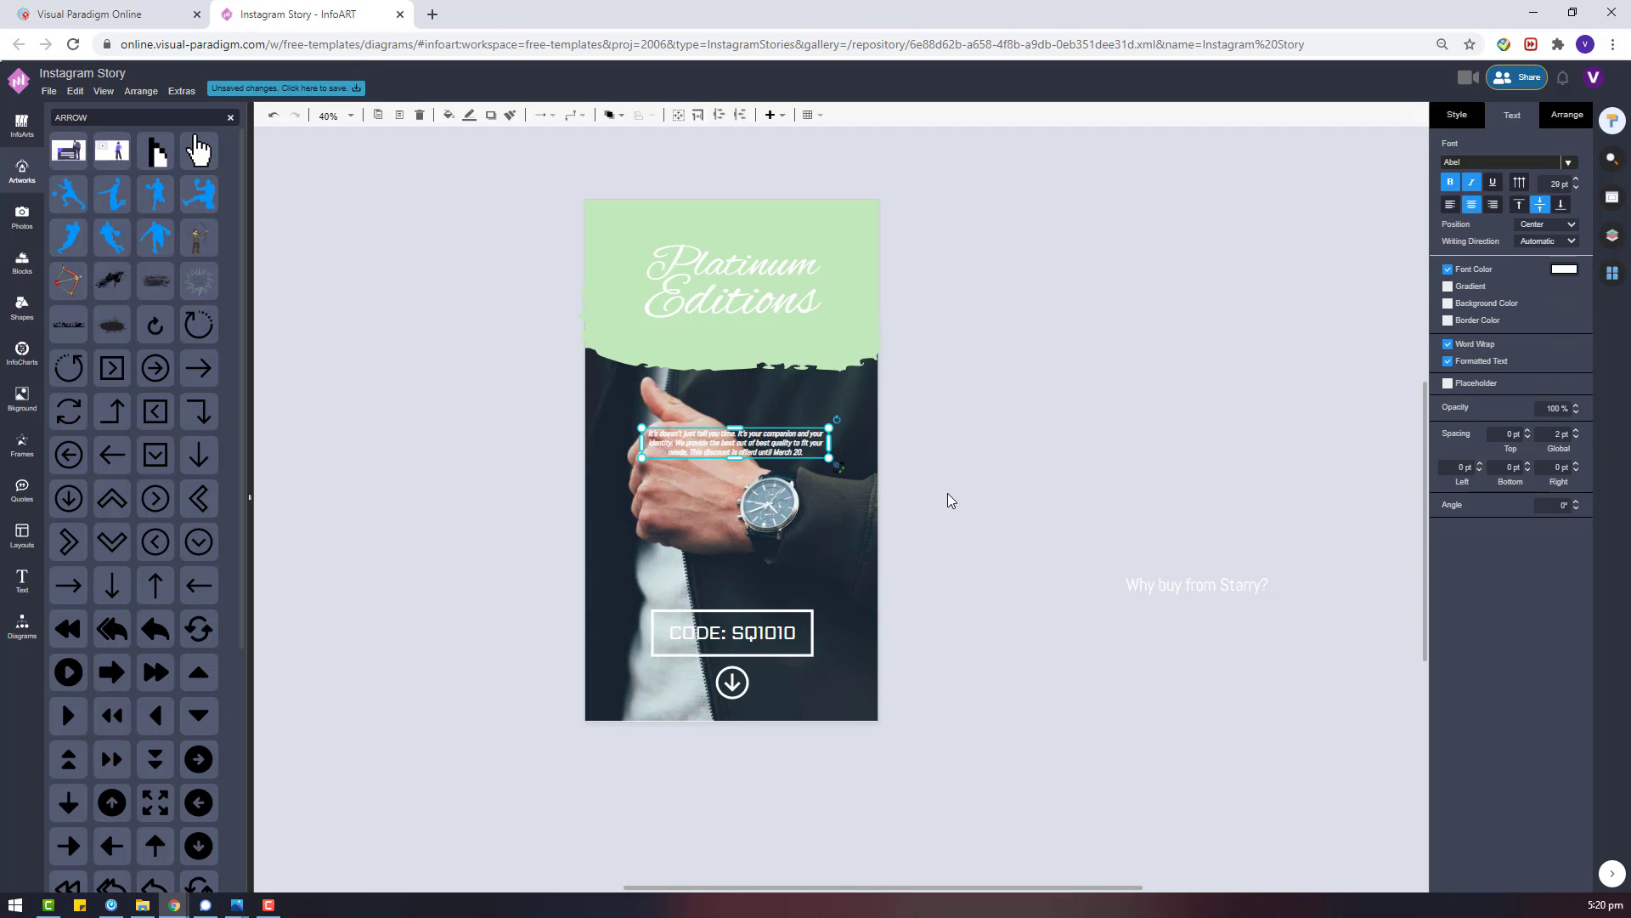
{"action": "left_click", "coordinate": [1119, 455]}
{"action": "left_click", "coordinate": [775, 441]}
{"action": "left_click", "coordinate": [1472, 185]}
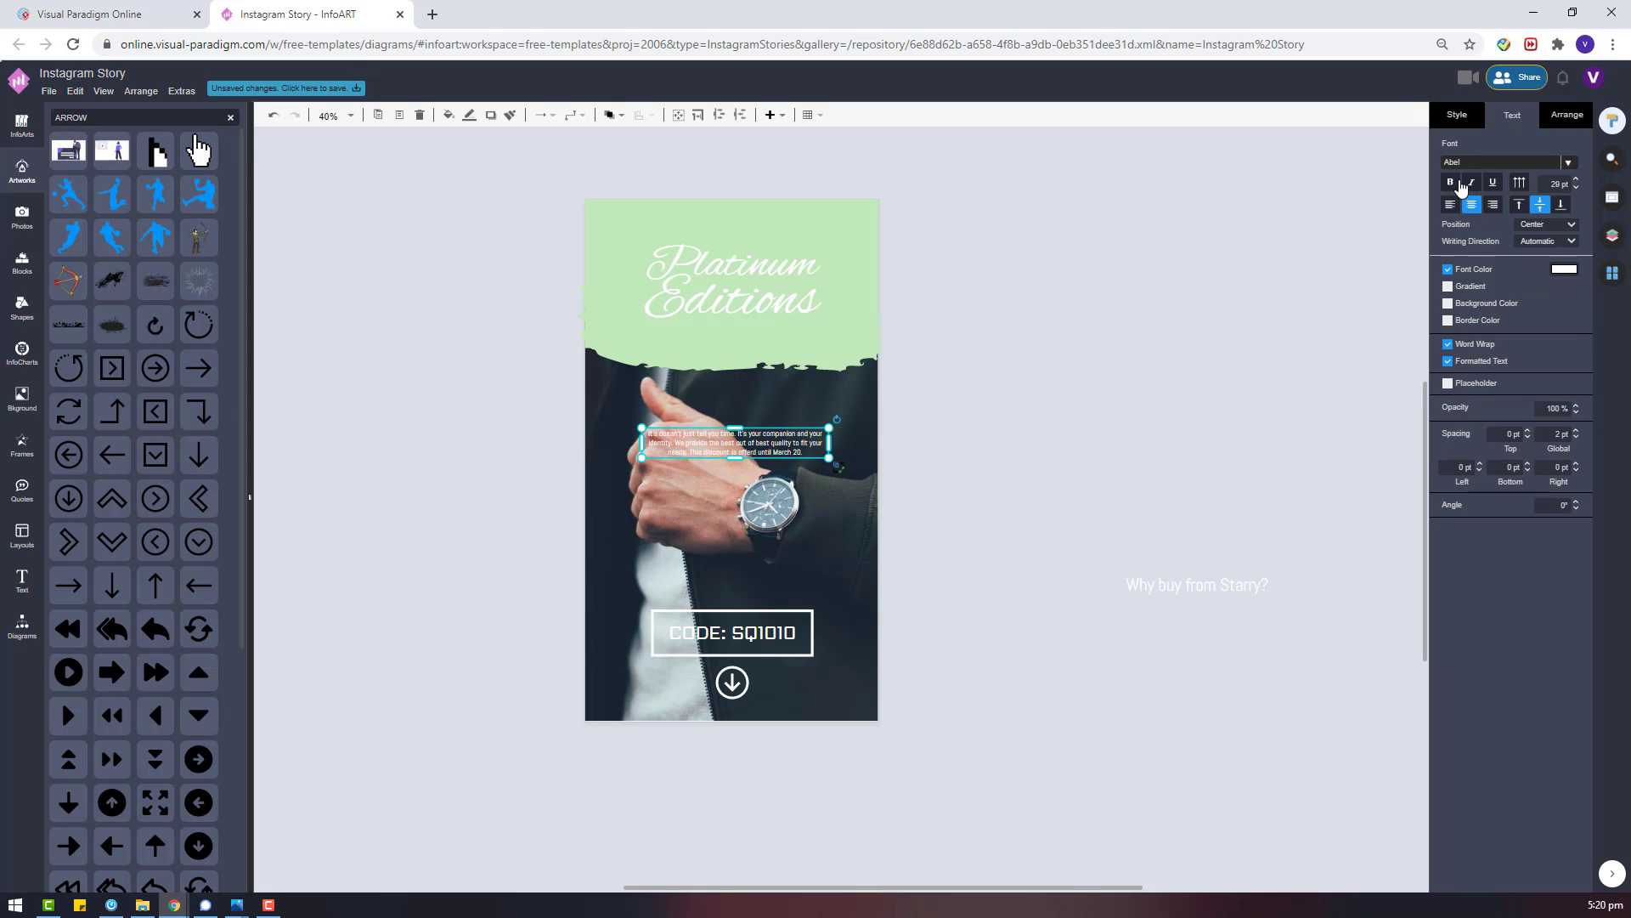
{"action": "left_click", "coordinate": [1451, 184]}
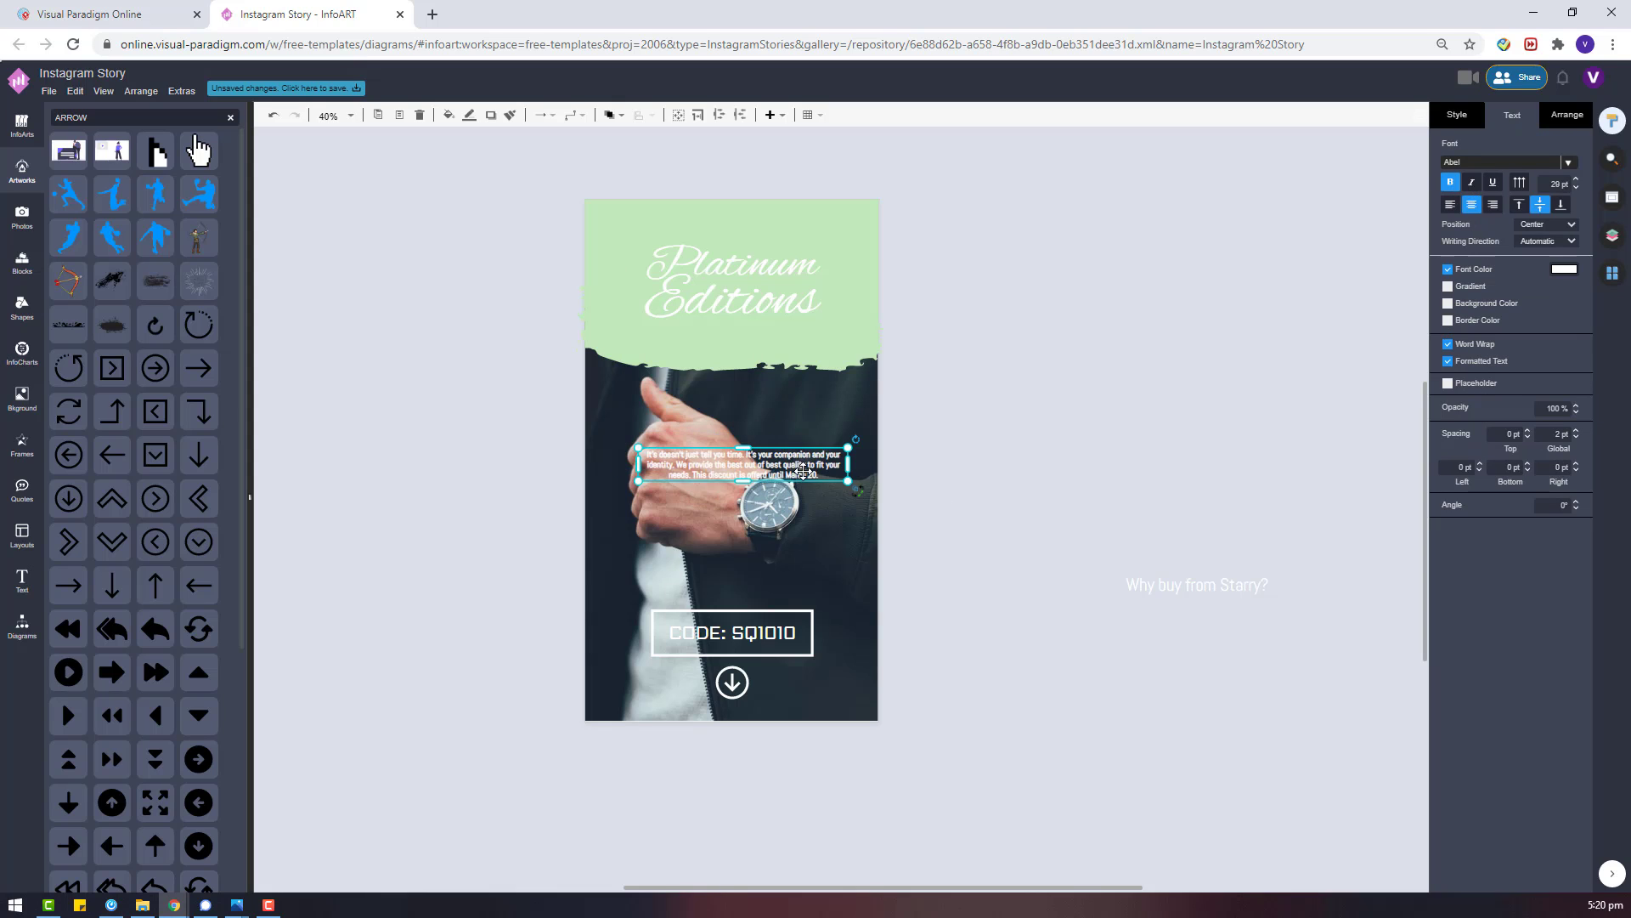
Centre-align the paragraph beneath "Why buy from Starry?" and move both texts to just above the outlined code label.
{"action": "left_click_drag", "start_coordinate": [824, 456], "coordinate": [1279, 627]}
{"action": "left_click_drag", "start_coordinate": [1412, 519], "coordinate": [1410, 520]}
{"action": "left_click", "coordinate": [1566, 115]}
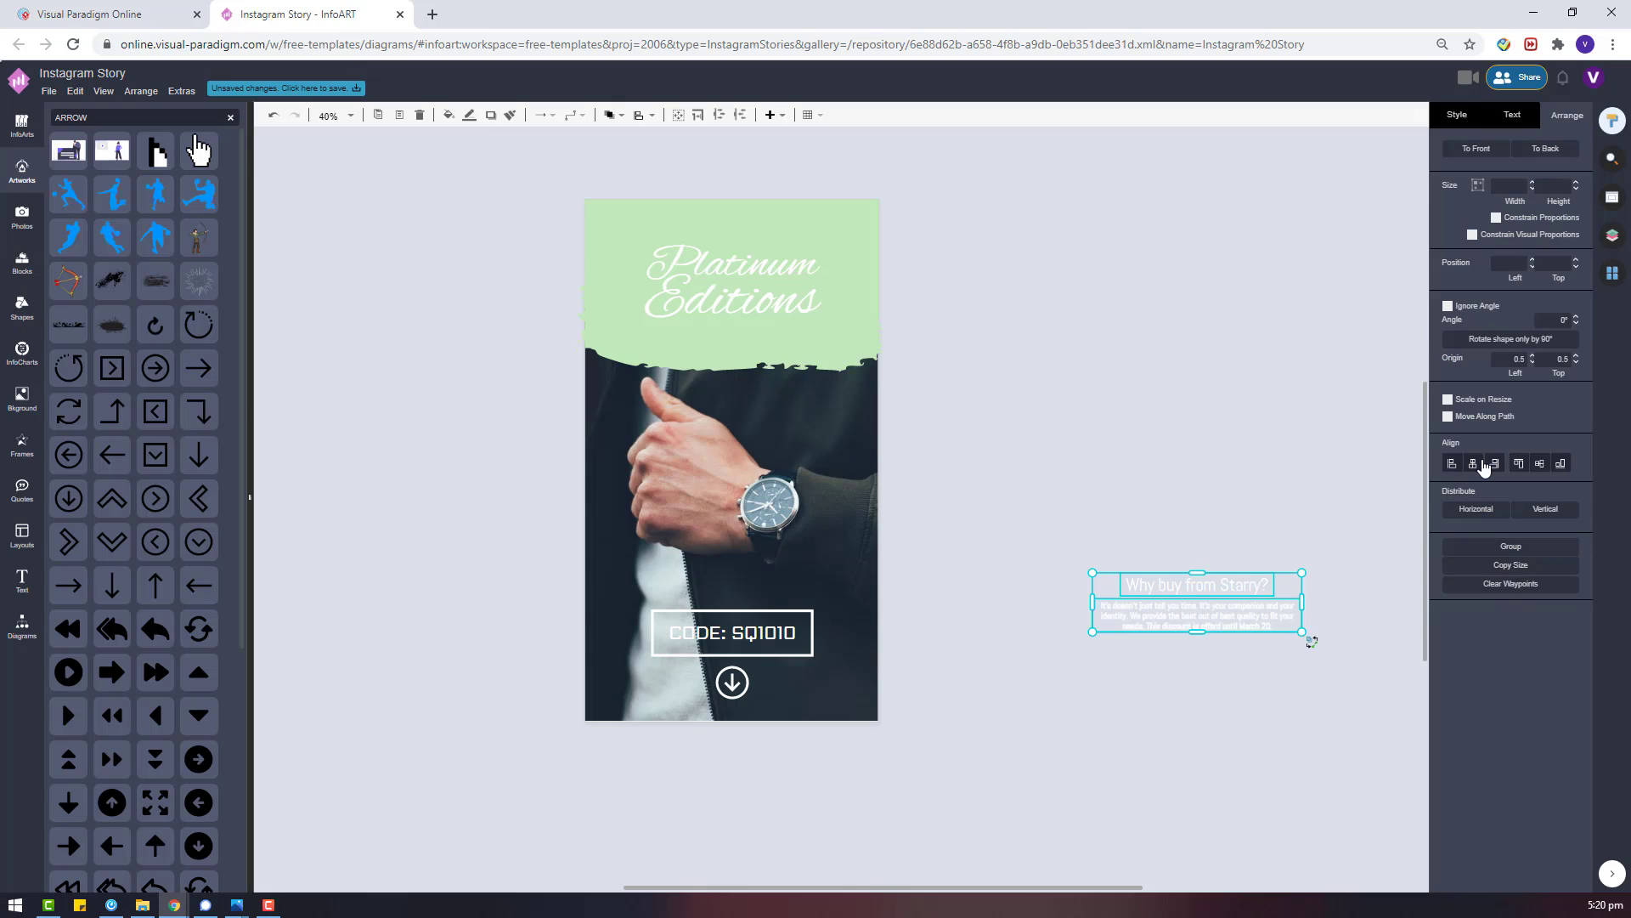
{"action": "left_click_drag", "start_coordinate": [1233, 608], "coordinate": [777, 574]}
{"action": "left_click", "coordinate": [1005, 538]}
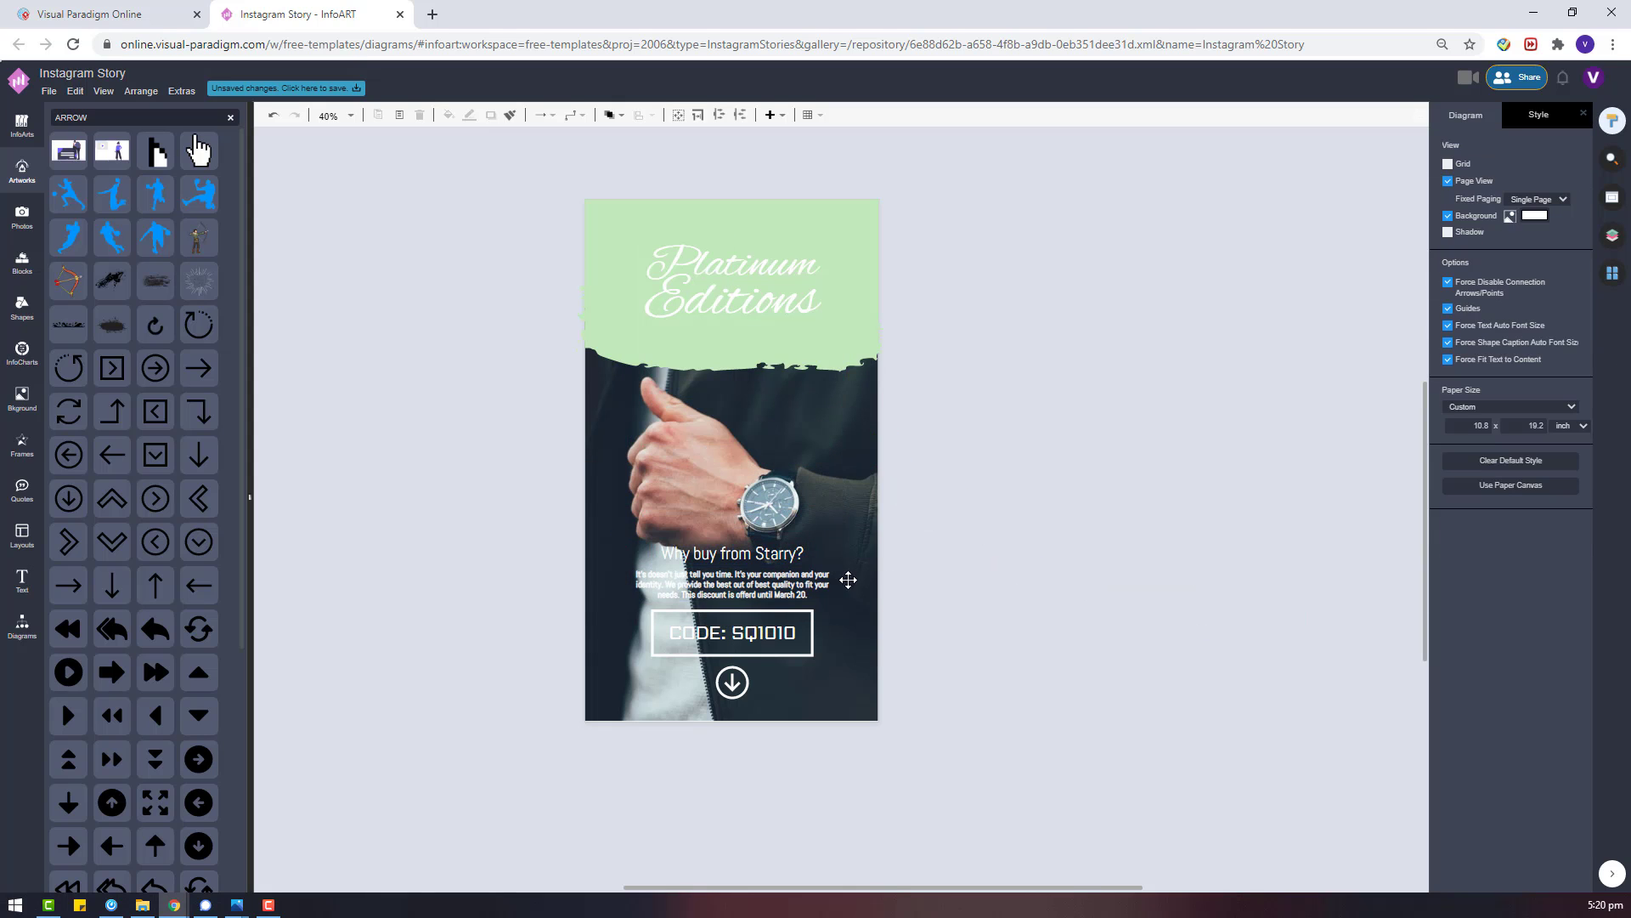
Change the font colour of the "Why buy from Starry?" heading and its paragraph to the band's pale green.
{"action": "left_click", "coordinate": [762, 581]}
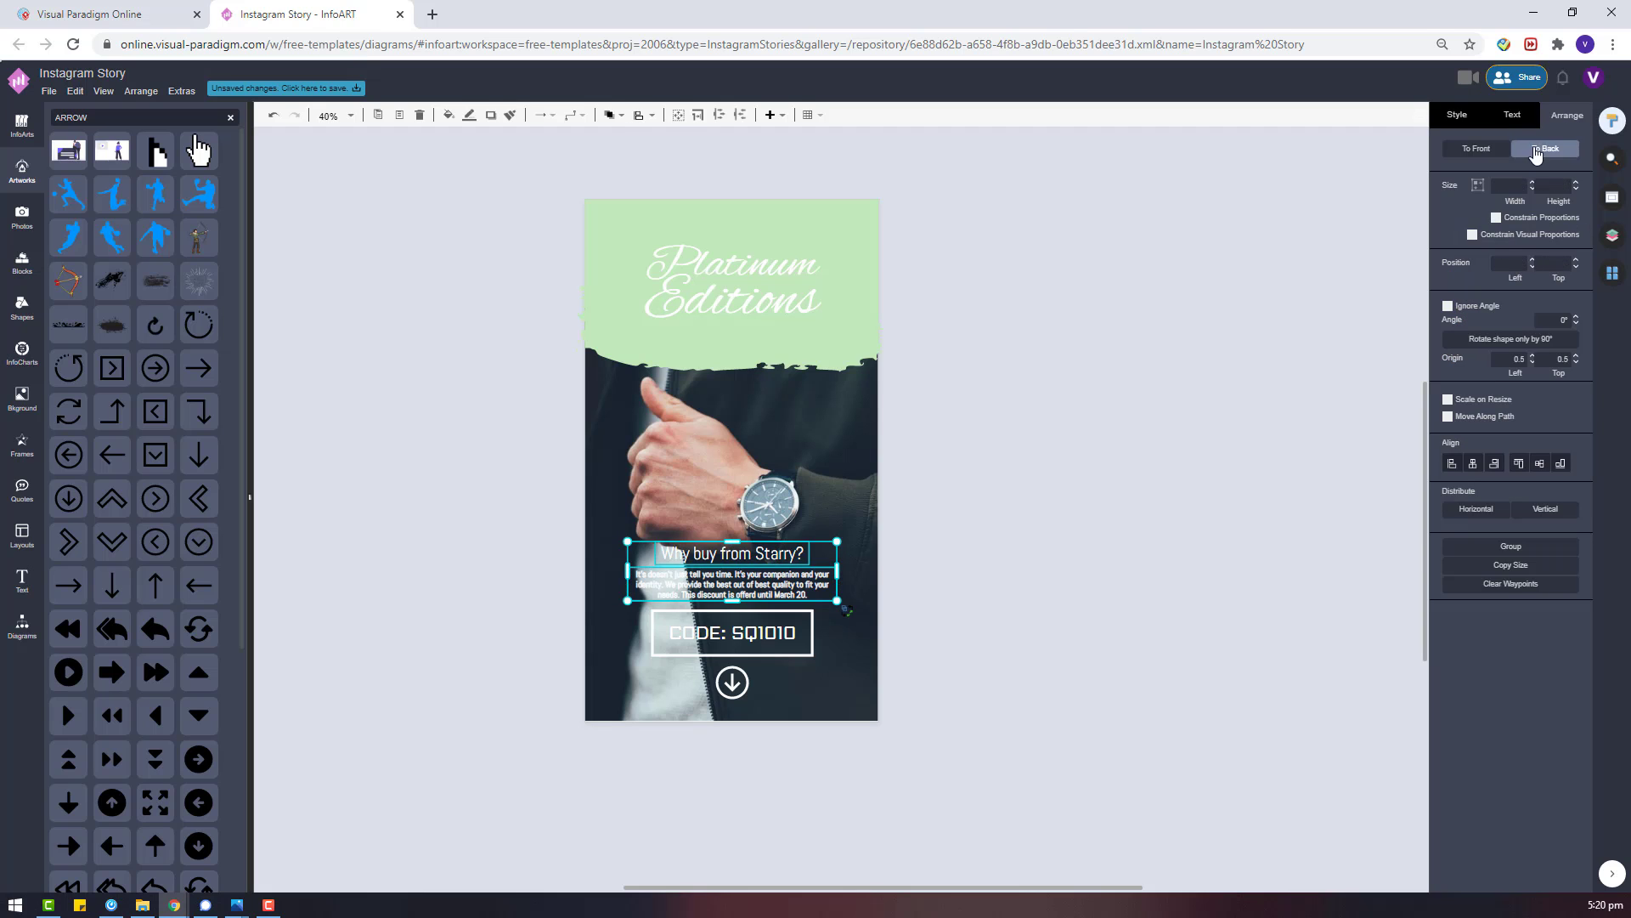
{"action": "left_click", "coordinate": [1513, 115]}
{"action": "left_click", "coordinate": [1553, 278]}
{"action": "left_click", "coordinate": [1020, 543]}
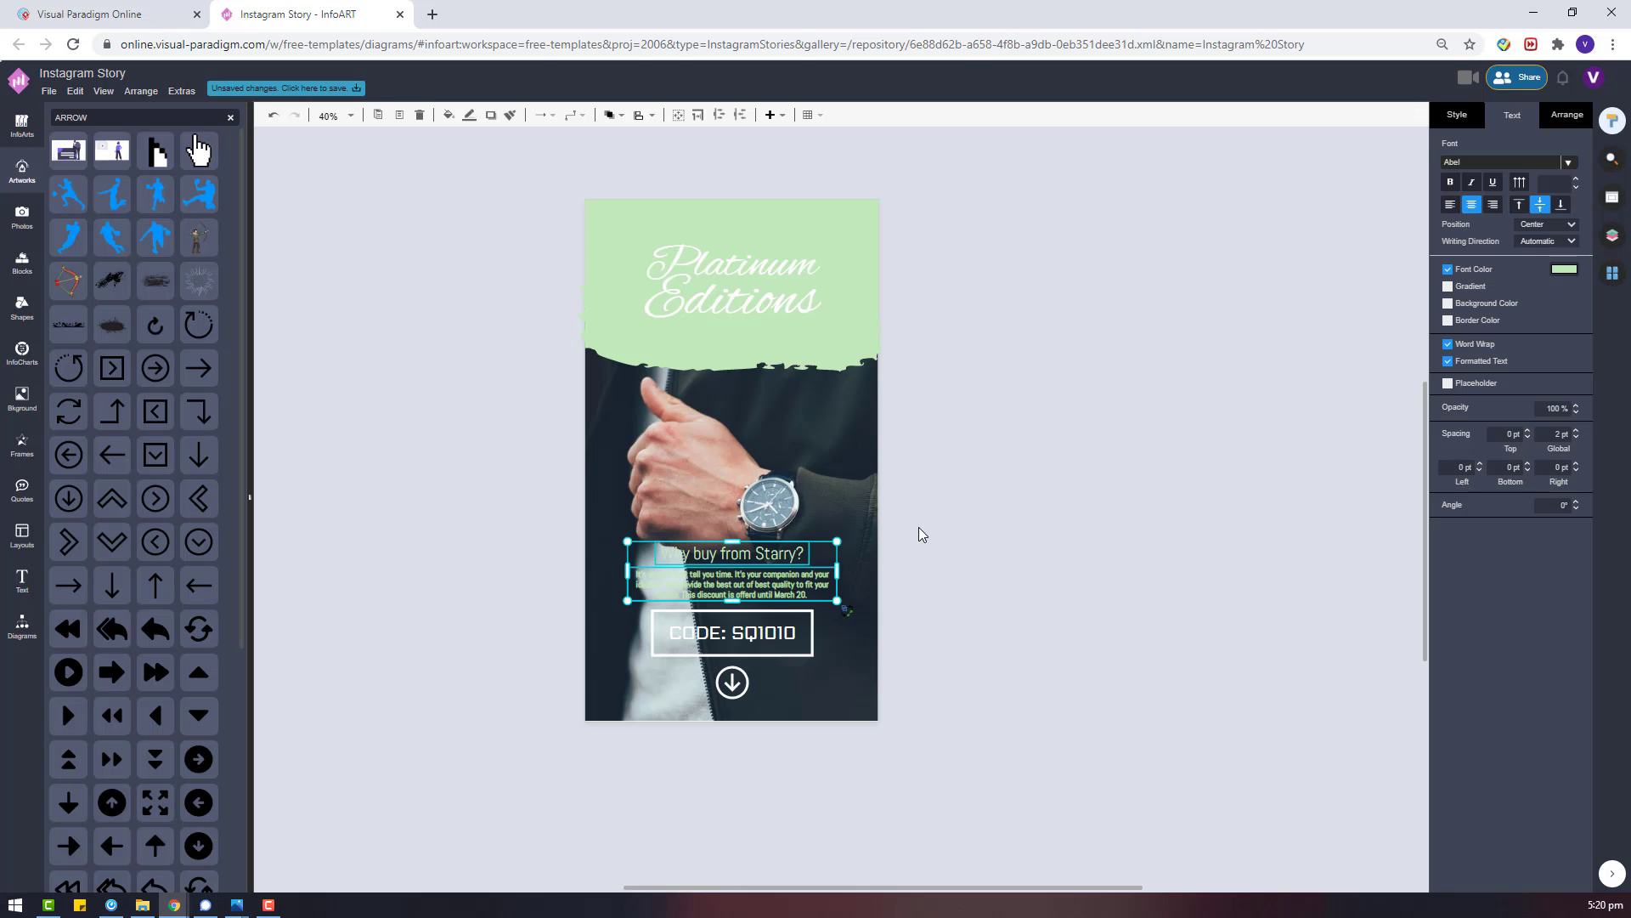
Apply a light overlay in dark teal 216B83 to the watch photo.
{"action": "left_click", "coordinate": [828, 444]}
{"action": "left_click", "coordinate": [1465, 119]}
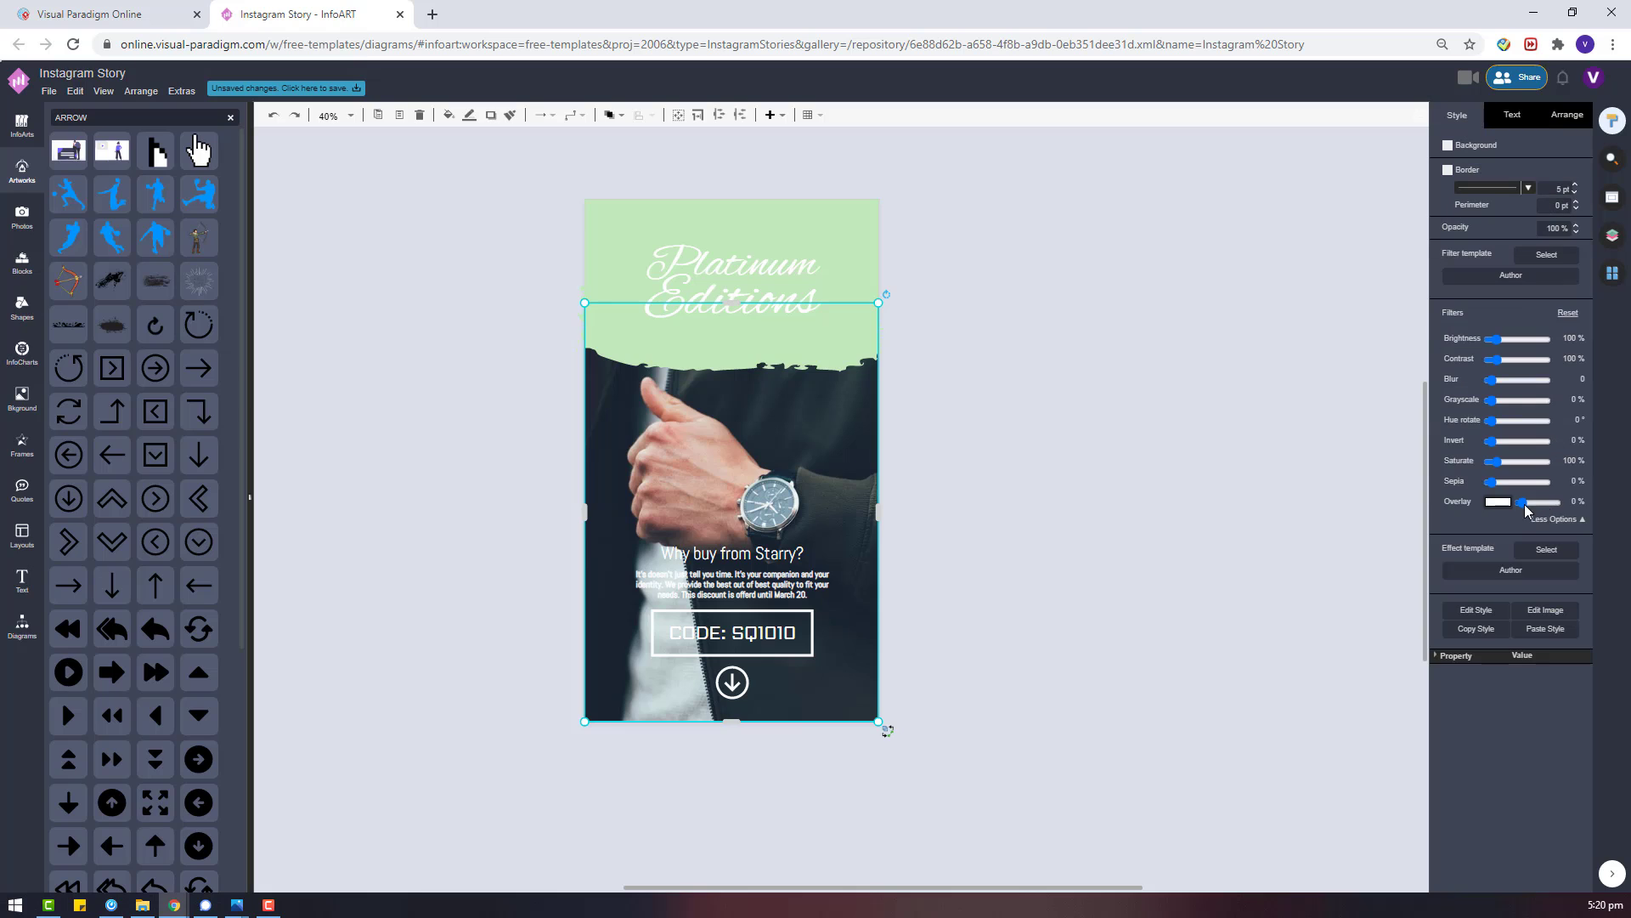
{"action": "left_click", "coordinate": [1499, 501]}
{"action": "left_click", "coordinate": [1504, 635]}
{"action": "left_click", "coordinate": [1513, 635]}
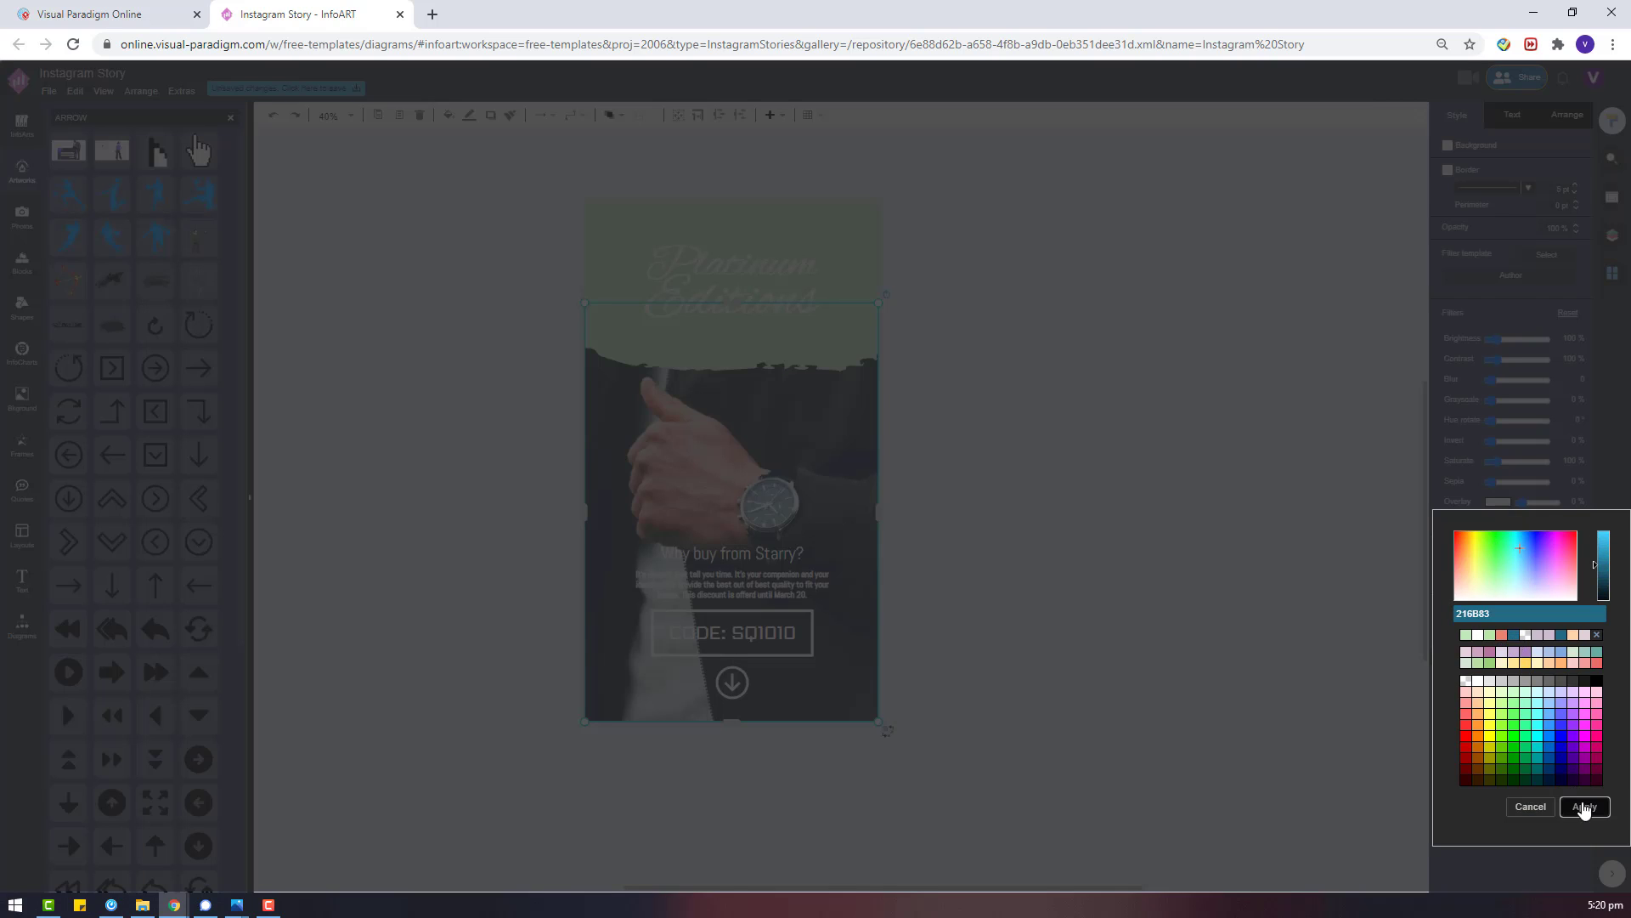
{"action": "left_click", "coordinate": [1583, 806]}
{"action": "left_click_drag", "start_coordinate": [1521, 502], "coordinate": [1531, 503]}
{"action": "left_click", "coordinate": [859, 763]}
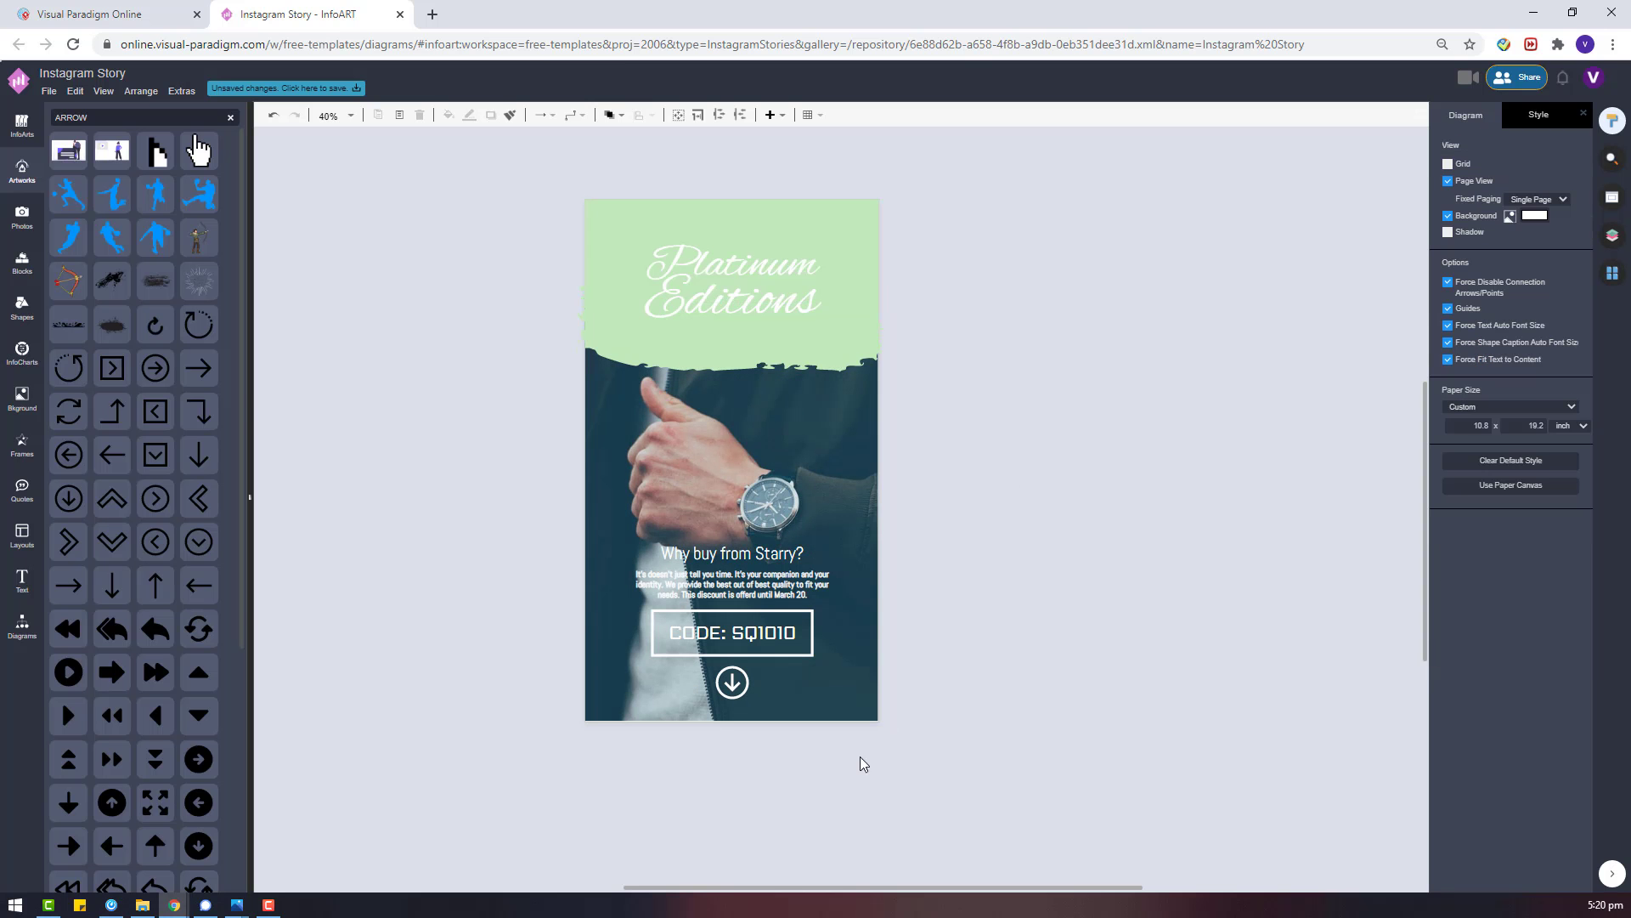
Remove the bold formatting from the description paragraph beneath "Why buy from Starry?".
{"action": "left_click", "coordinate": [779, 571]}
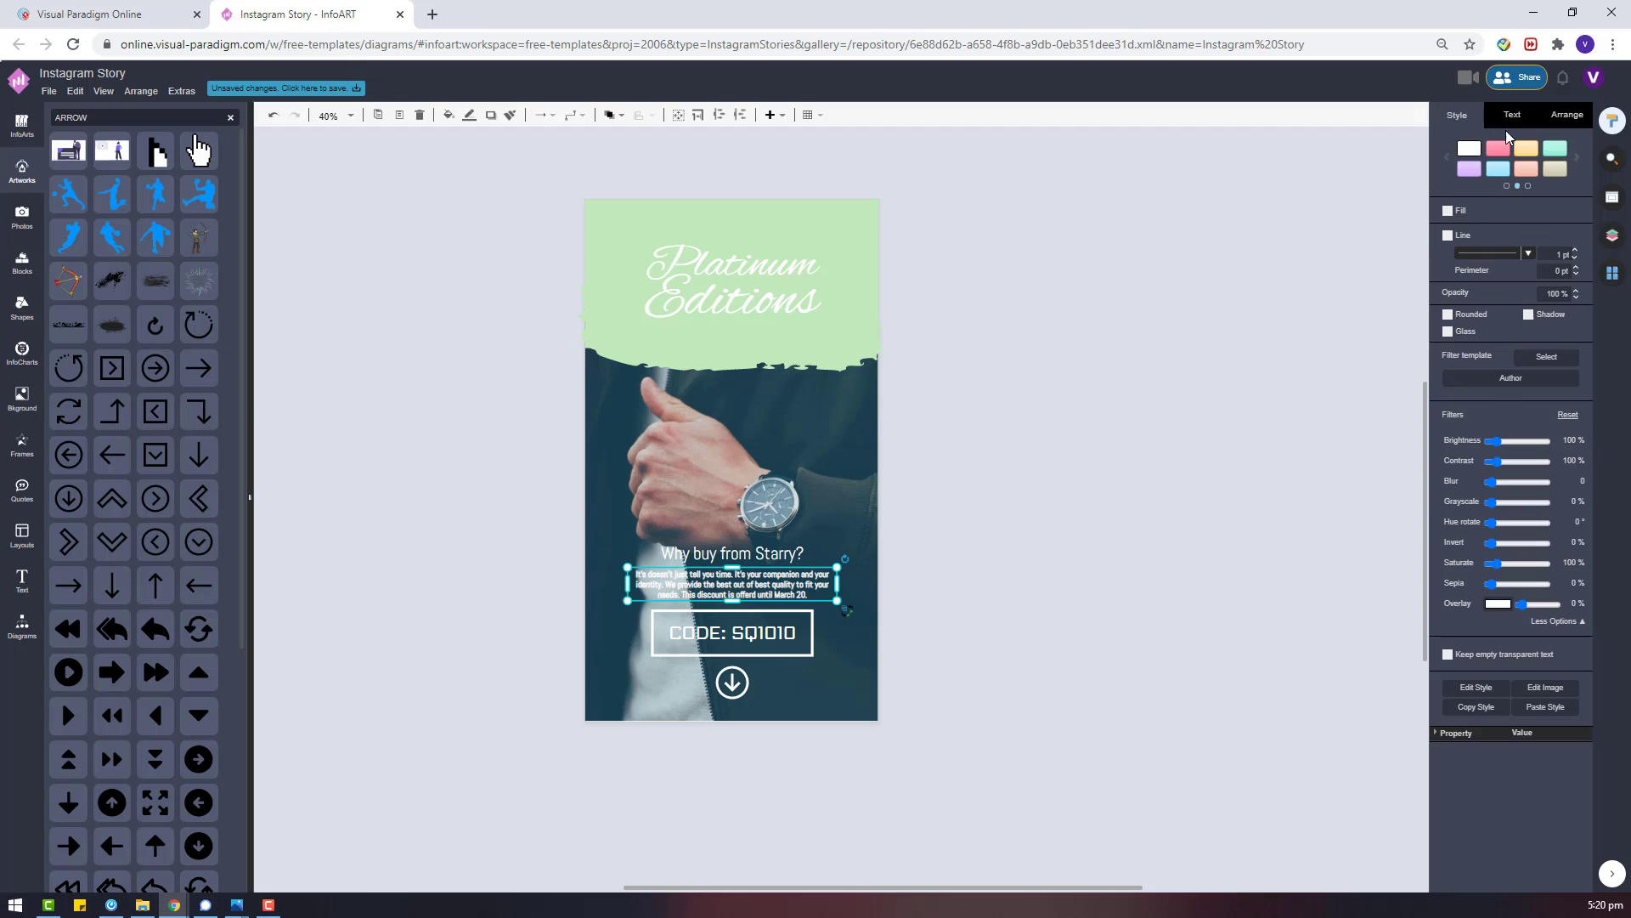
{"action": "left_click", "coordinate": [1015, 630]}
{"action": "left_click_drag", "start_coordinate": [838, 552], "coordinate": [615, 493]}
{"action": "left_click_drag", "start_coordinate": [992, 603], "coordinate": [602, 520]}
{"action": "left_click", "coordinate": [898, 466]}
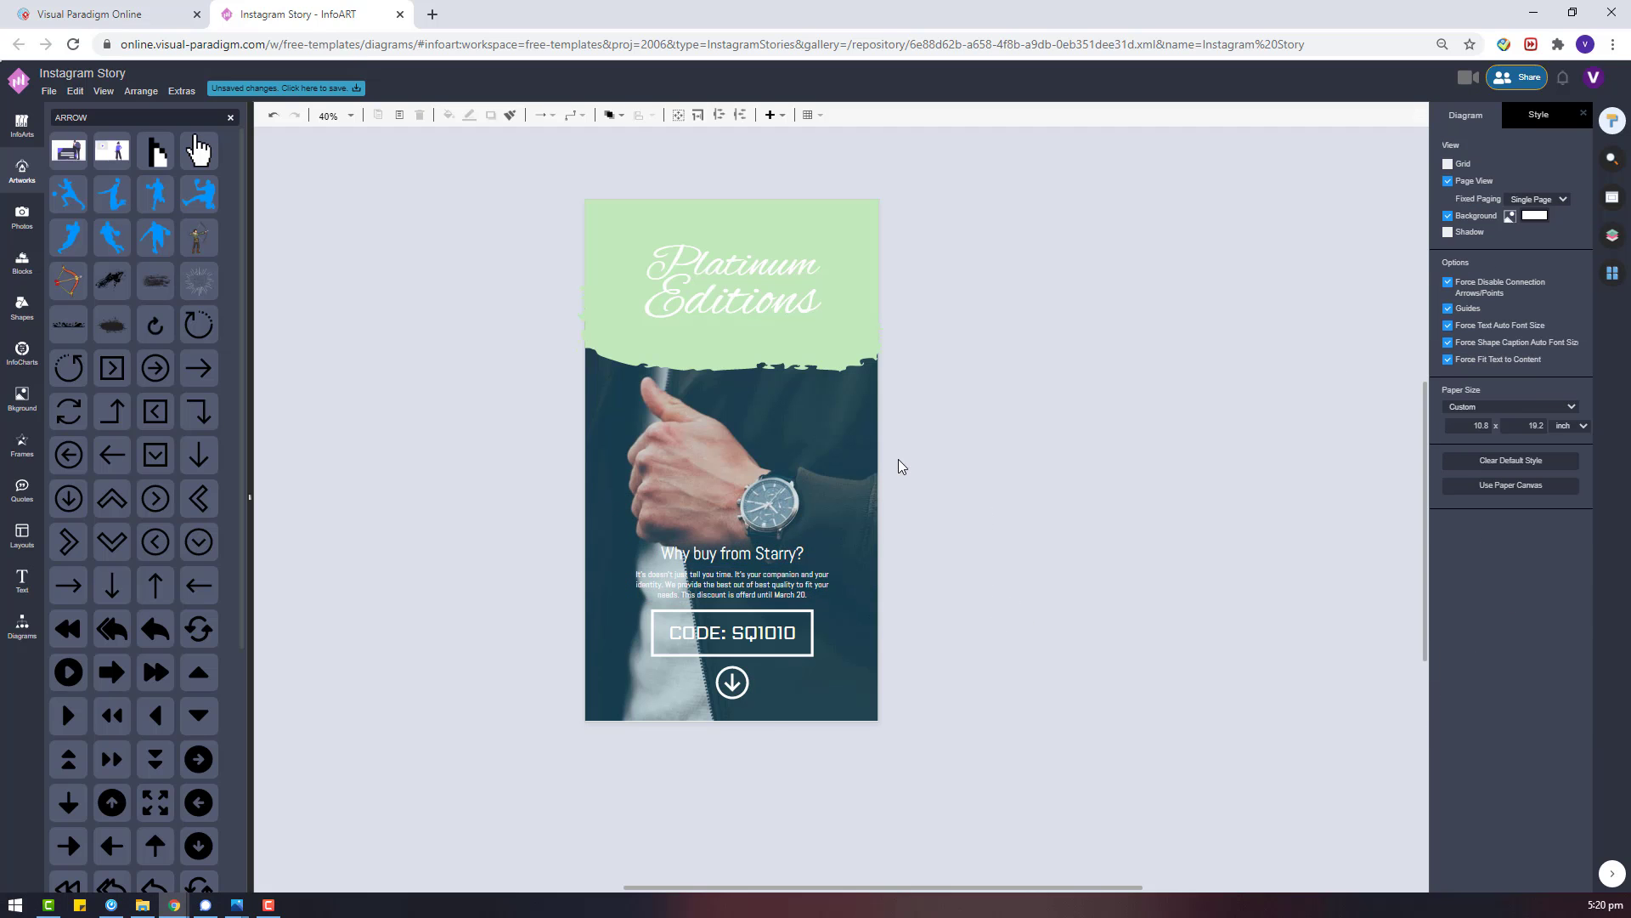
Duplicate the white outlined rectangle around the code label.
{"action": "left_click", "coordinate": [762, 591]}
{"action": "left_click", "coordinate": [779, 617]}
{"action": "left_click", "coordinate": [788, 612]}
{"action": "key", "text": "ctrl+c"}
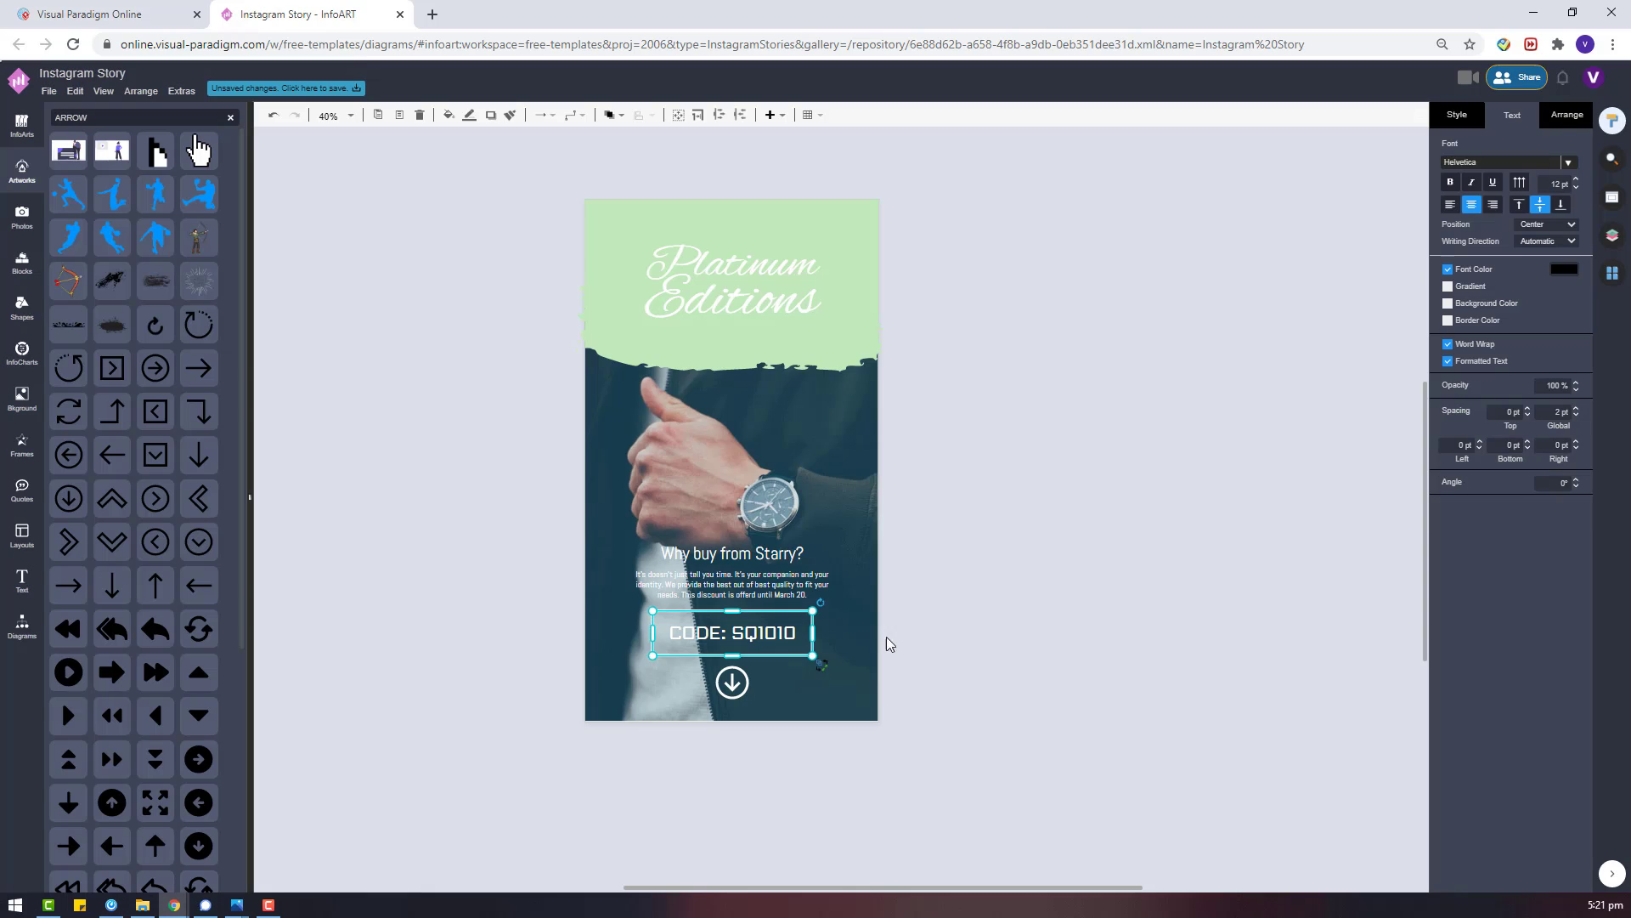
{"action": "key", "text": "ctrl+v"}
Stretch the copied rectangle into a tall frame inset from the story's top and side edges and running past its bottom edge.
{"action": "left_click_drag", "start_coordinate": [1034, 639], "coordinate": [1033, 339]}
{"action": "left_click_drag", "start_coordinate": [1103, 511], "coordinate": [1142, 510]}
{"action": "left_click_drag", "start_coordinate": [1117, 572], "coordinate": [787, 453]}
{"action": "left_click_drag", "start_coordinate": [816, 381], "coordinate": [858, 381]}
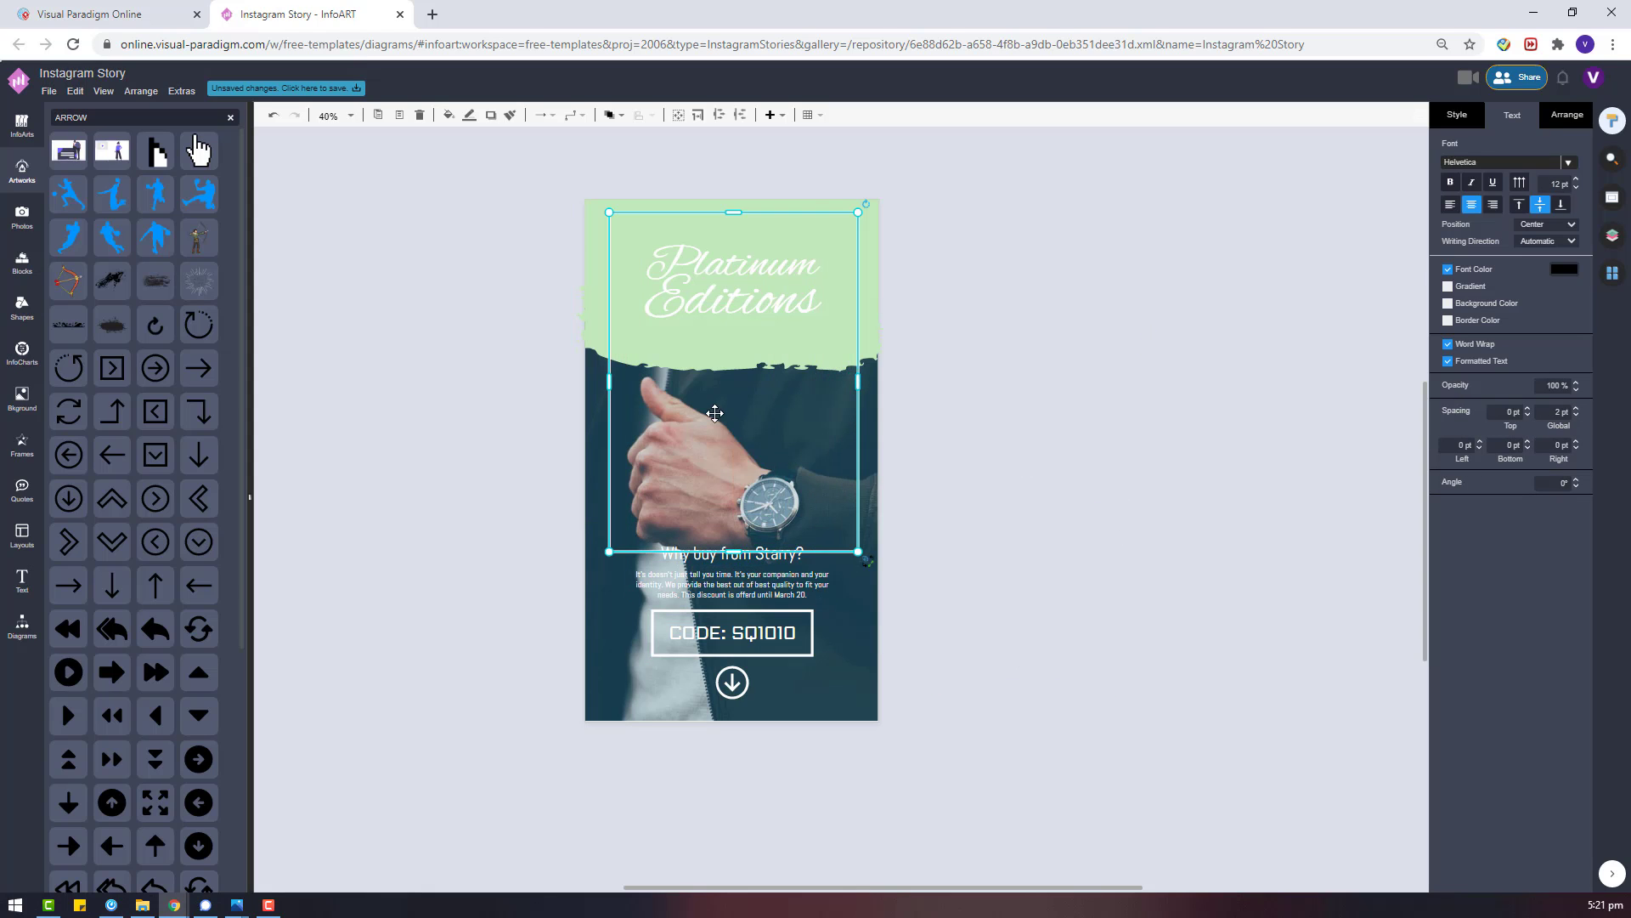
{"action": "left_click_drag", "start_coordinate": [608, 382], "coordinate": [600, 381]}
{"action": "left_click_drag", "start_coordinate": [733, 552], "coordinate": [728, 802]}
Send the tall frame to the back, and move the photo and green band pieces behind it.
{"action": "right_click", "coordinate": [863, 810]}
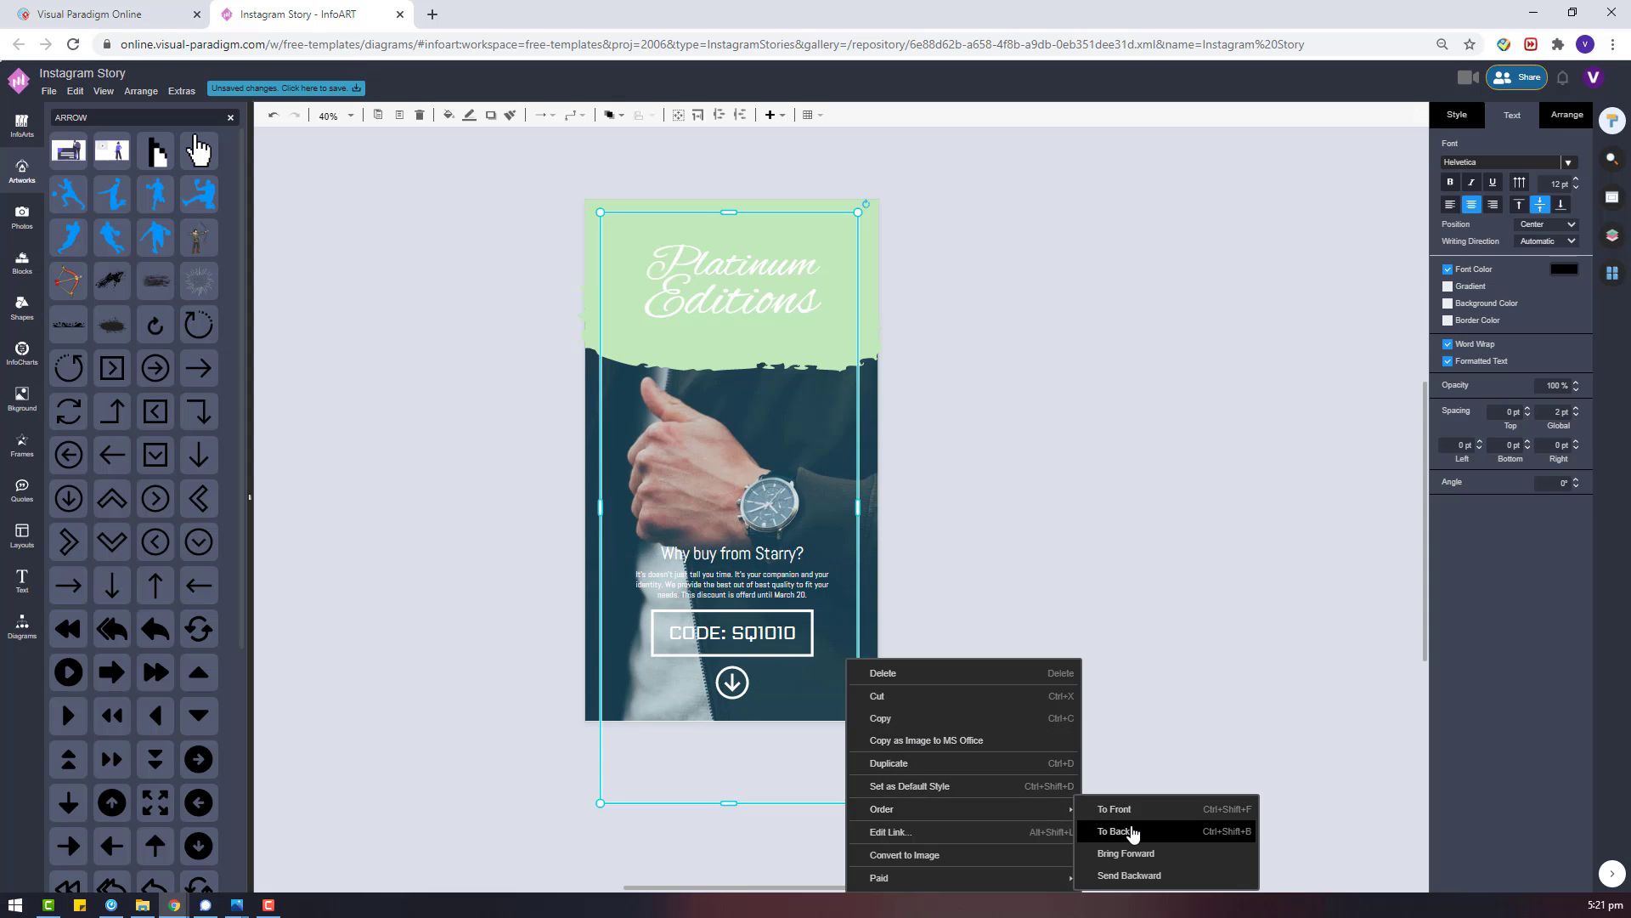
{"action": "left_click", "coordinate": [1132, 830]}
{"action": "left_click", "coordinate": [836, 241]}
{"action": "right_click", "coordinate": [838, 241]}
{"action": "mouse_move", "coordinate": [936, 366]}
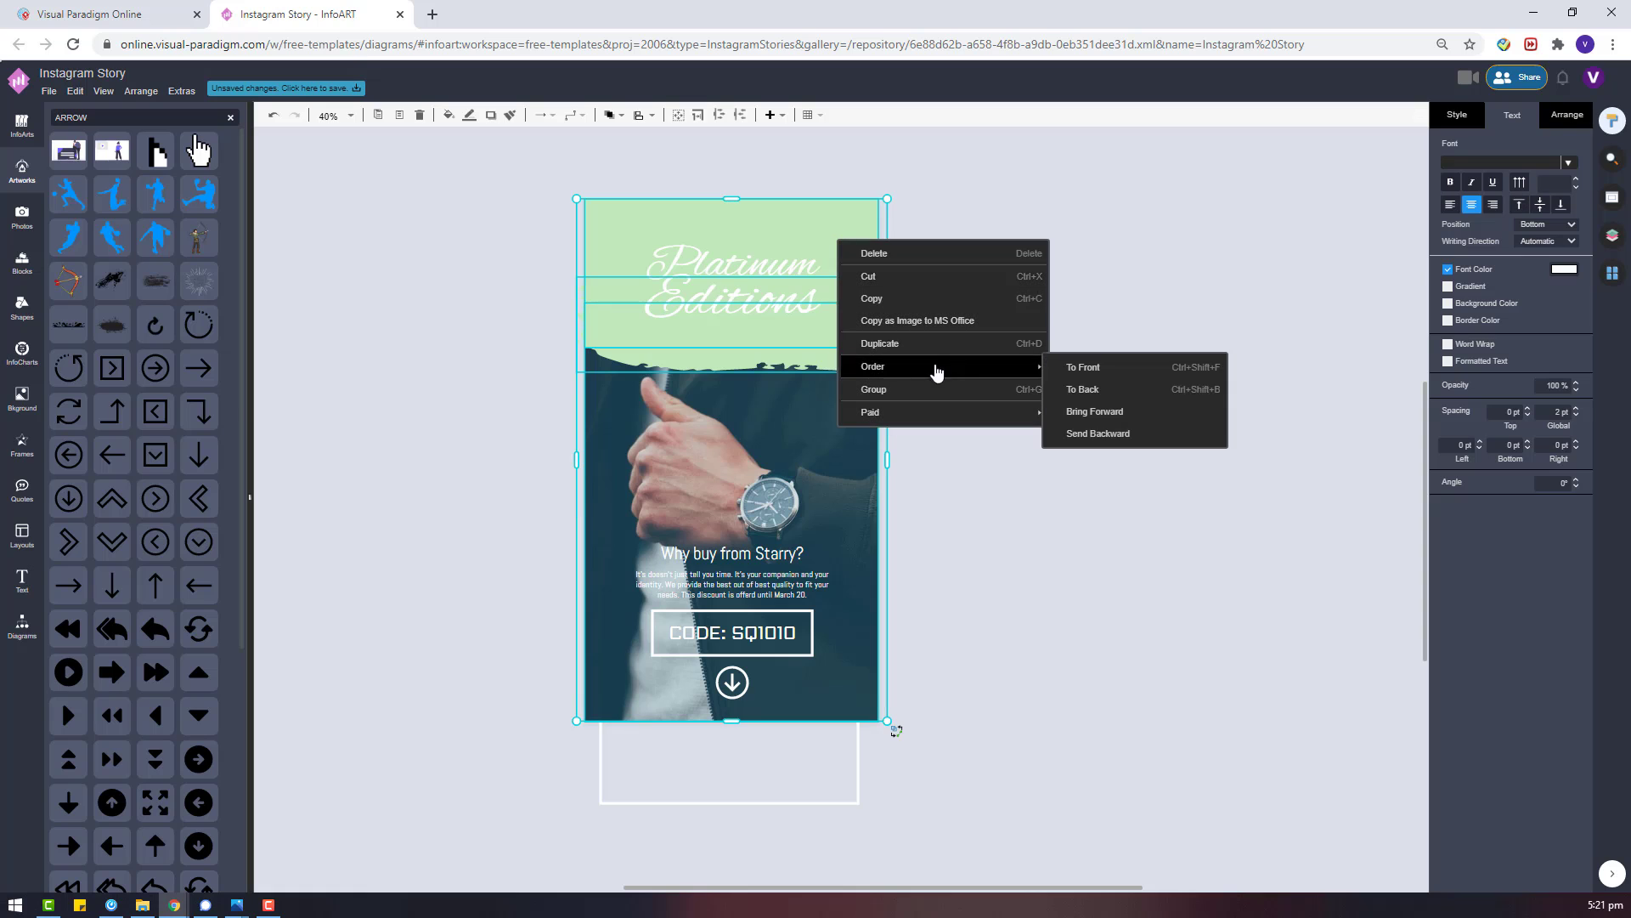
{"action": "left_click", "coordinate": [1110, 390]}
Select all elements of the story and align their horizontal centres.
{"action": "left_click_drag", "start_coordinate": [952, 843], "coordinate": [516, 131]}
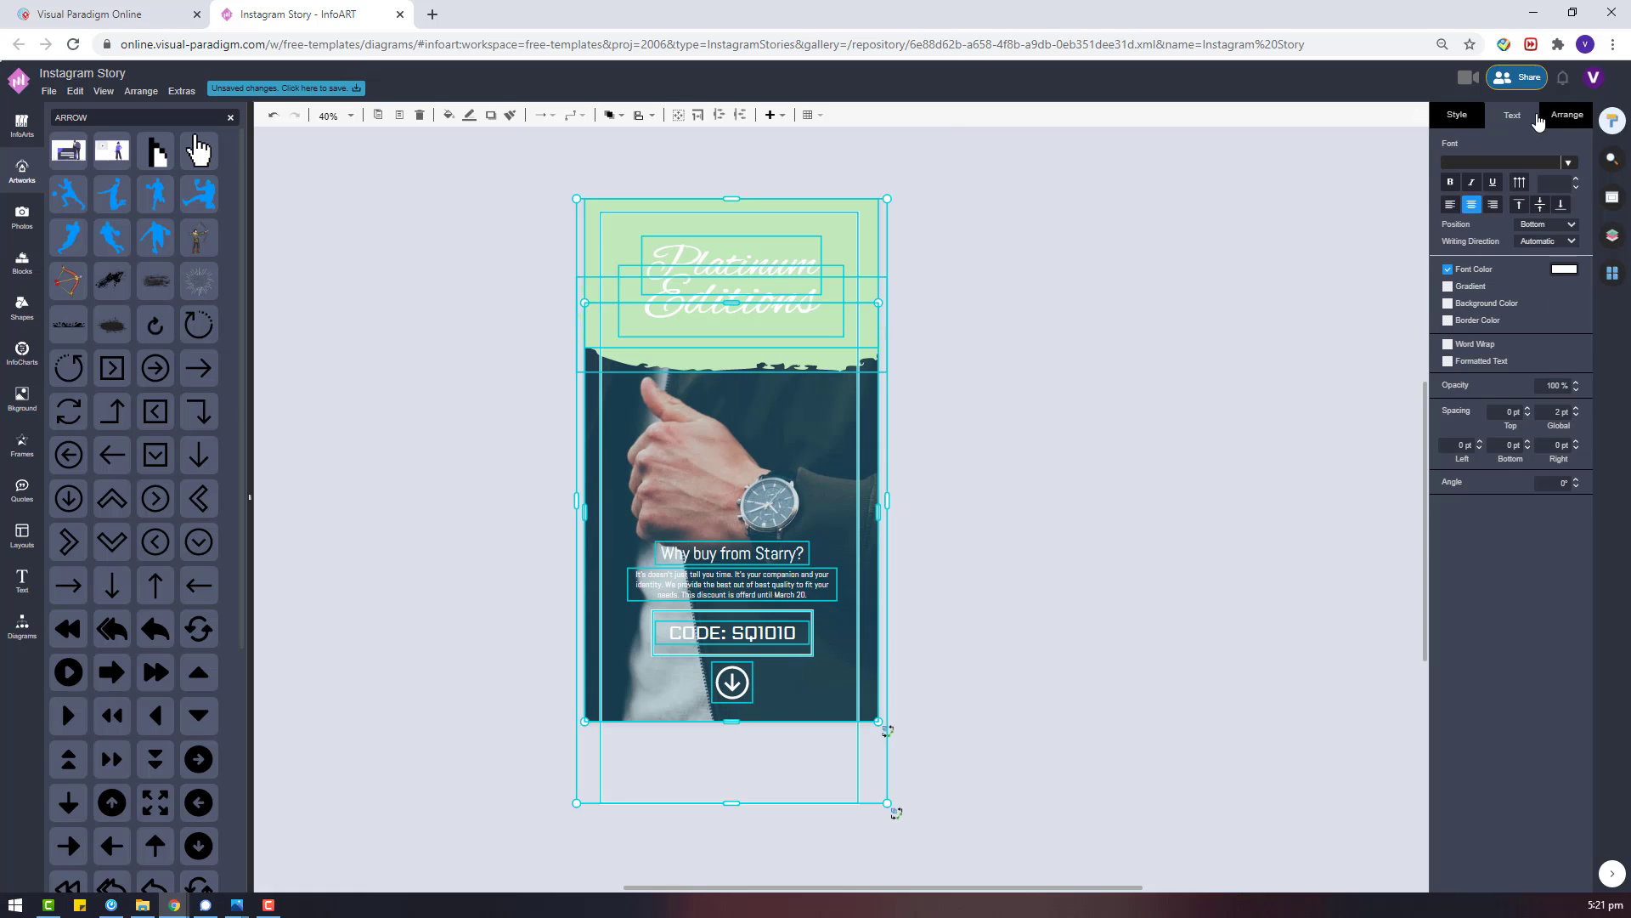
{"action": "left_click", "coordinate": [1548, 117]}
{"action": "left_click", "coordinate": [1473, 466]}
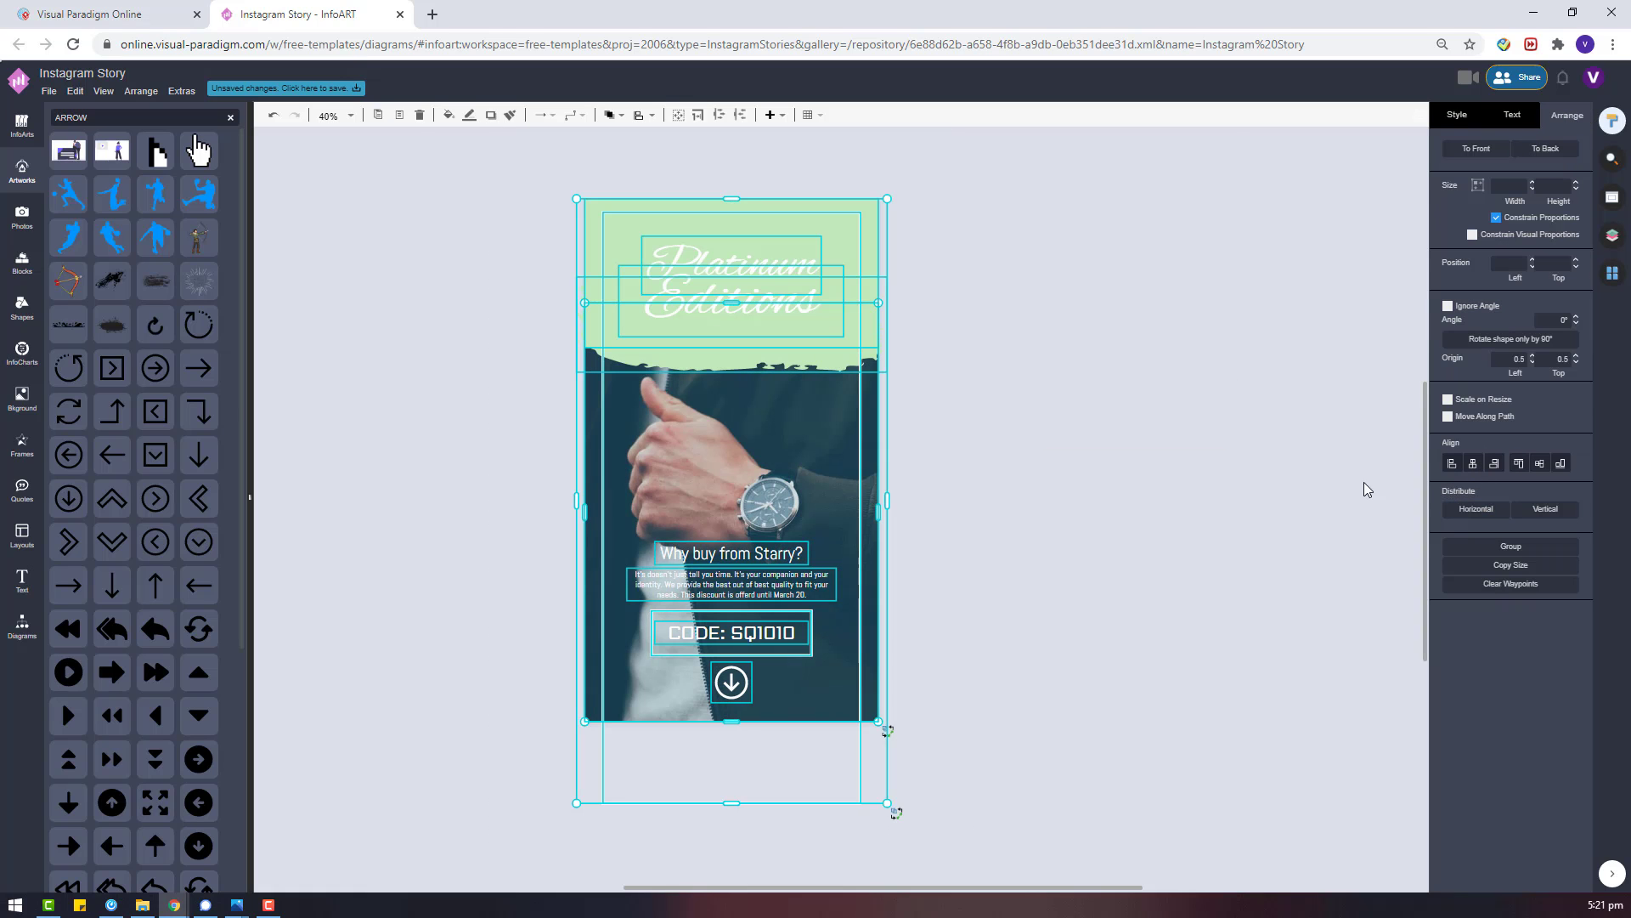
{"action": "left_click", "coordinate": [1134, 357]}
{"action": "left_click_drag", "start_coordinate": [511, 178], "coordinate": [951, 857]}
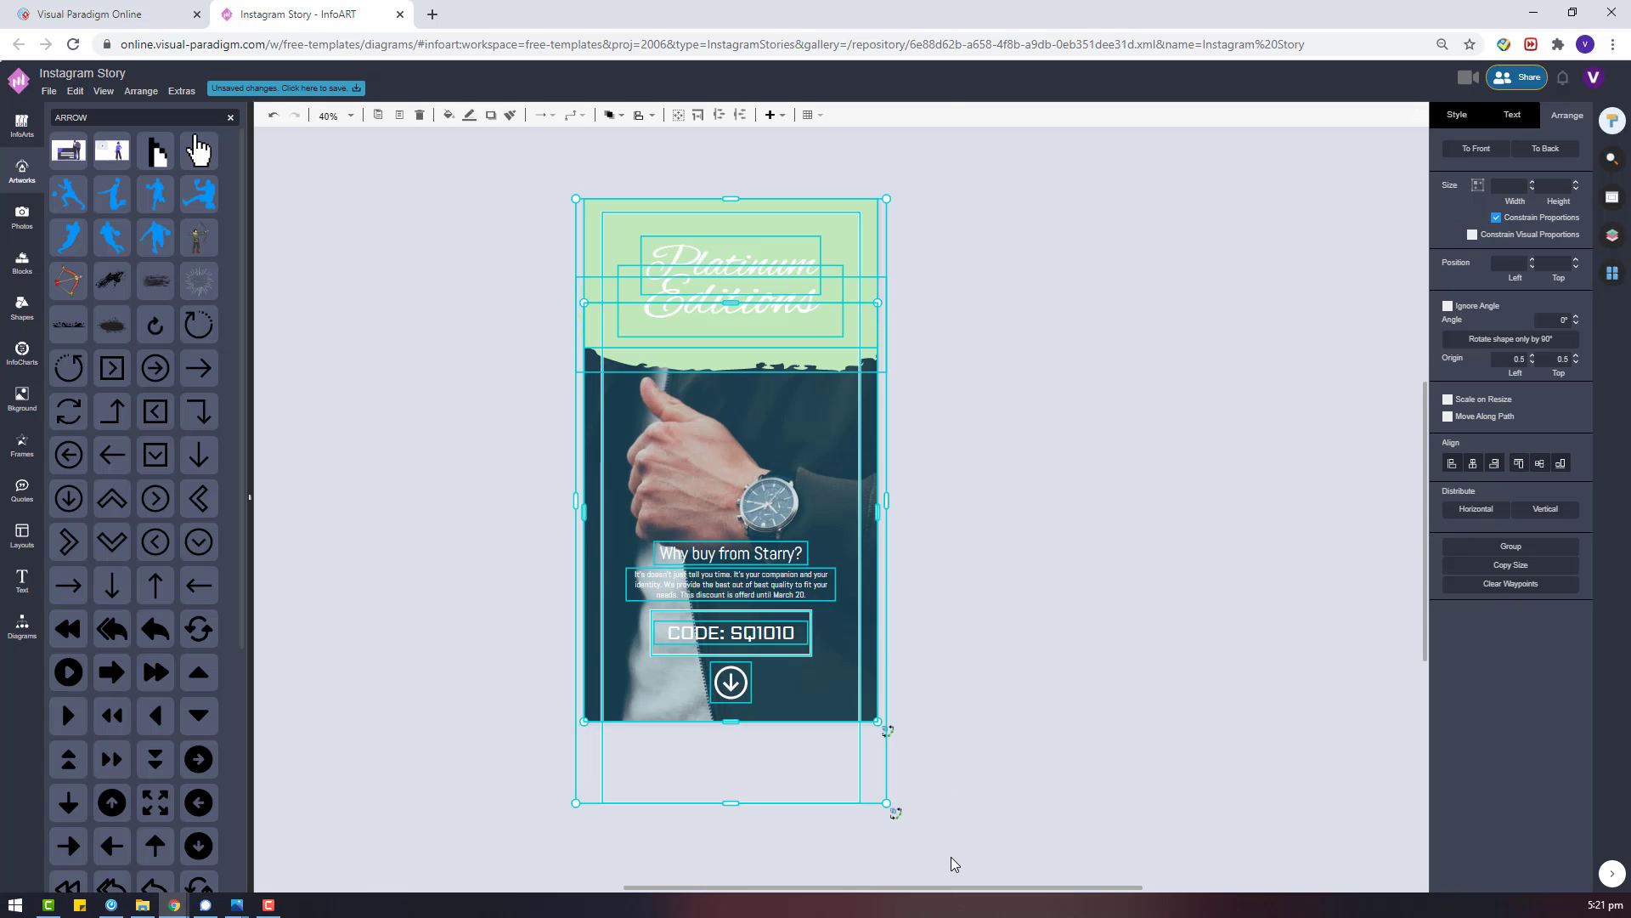
{"action": "left_click", "coordinate": [1073, 759]}
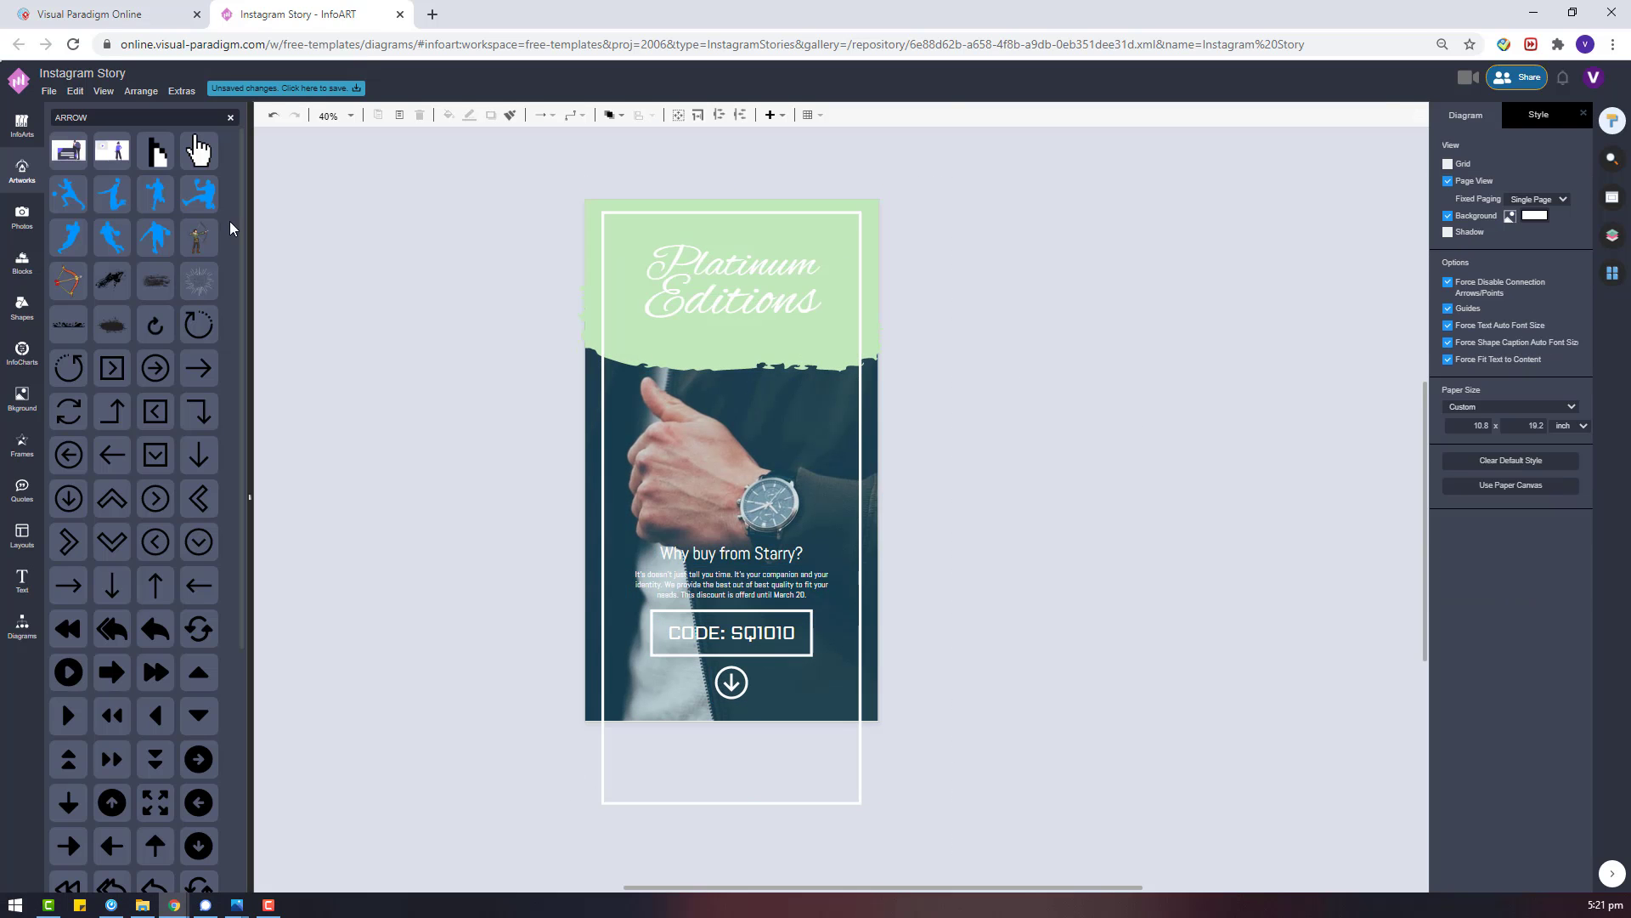
Rename the file as "Product Display Instagram Story".
{"action": "left_click", "coordinate": [49, 91]}
{"action": "left_click", "coordinate": [68, 219]}
{"action": "type", "text": "Product Displauy"}
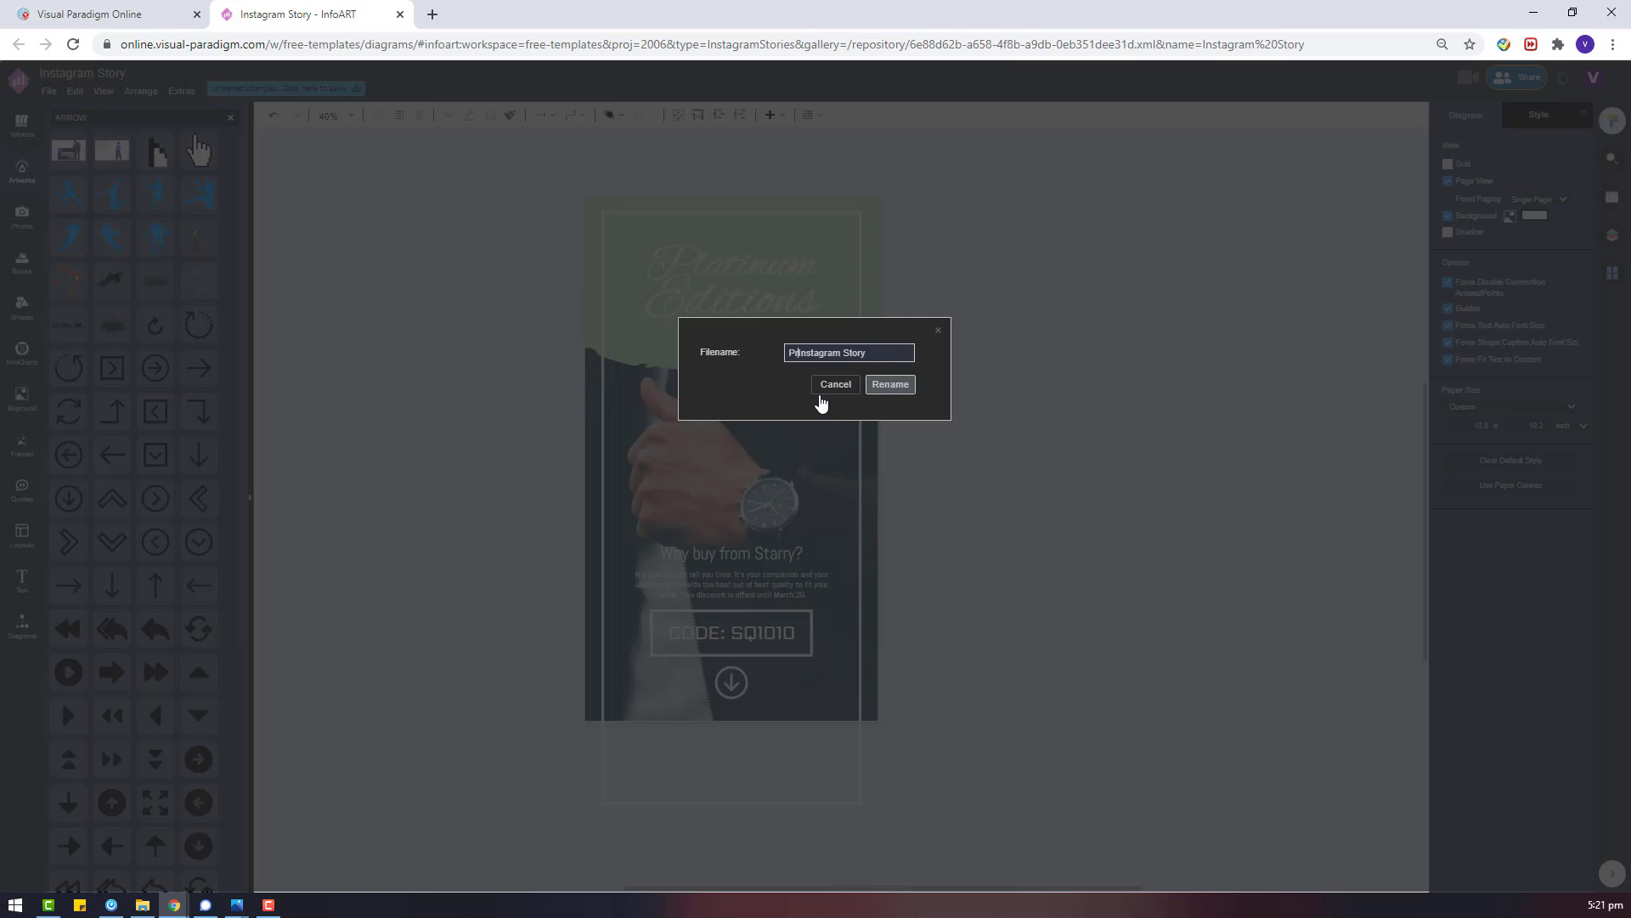
{"action": "key", "text": "BackSpace"}
{"action": "key", "text": "BackSpace"}
{"action": "type", "text": "y"}
{"action": "left_click", "coordinate": [889, 385]}
Export the story as a JPG, download it and open the downloaded image in Photos.
{"action": "left_click", "coordinate": [48, 90]}
{"action": "mouse_move", "coordinate": [204, 323]}
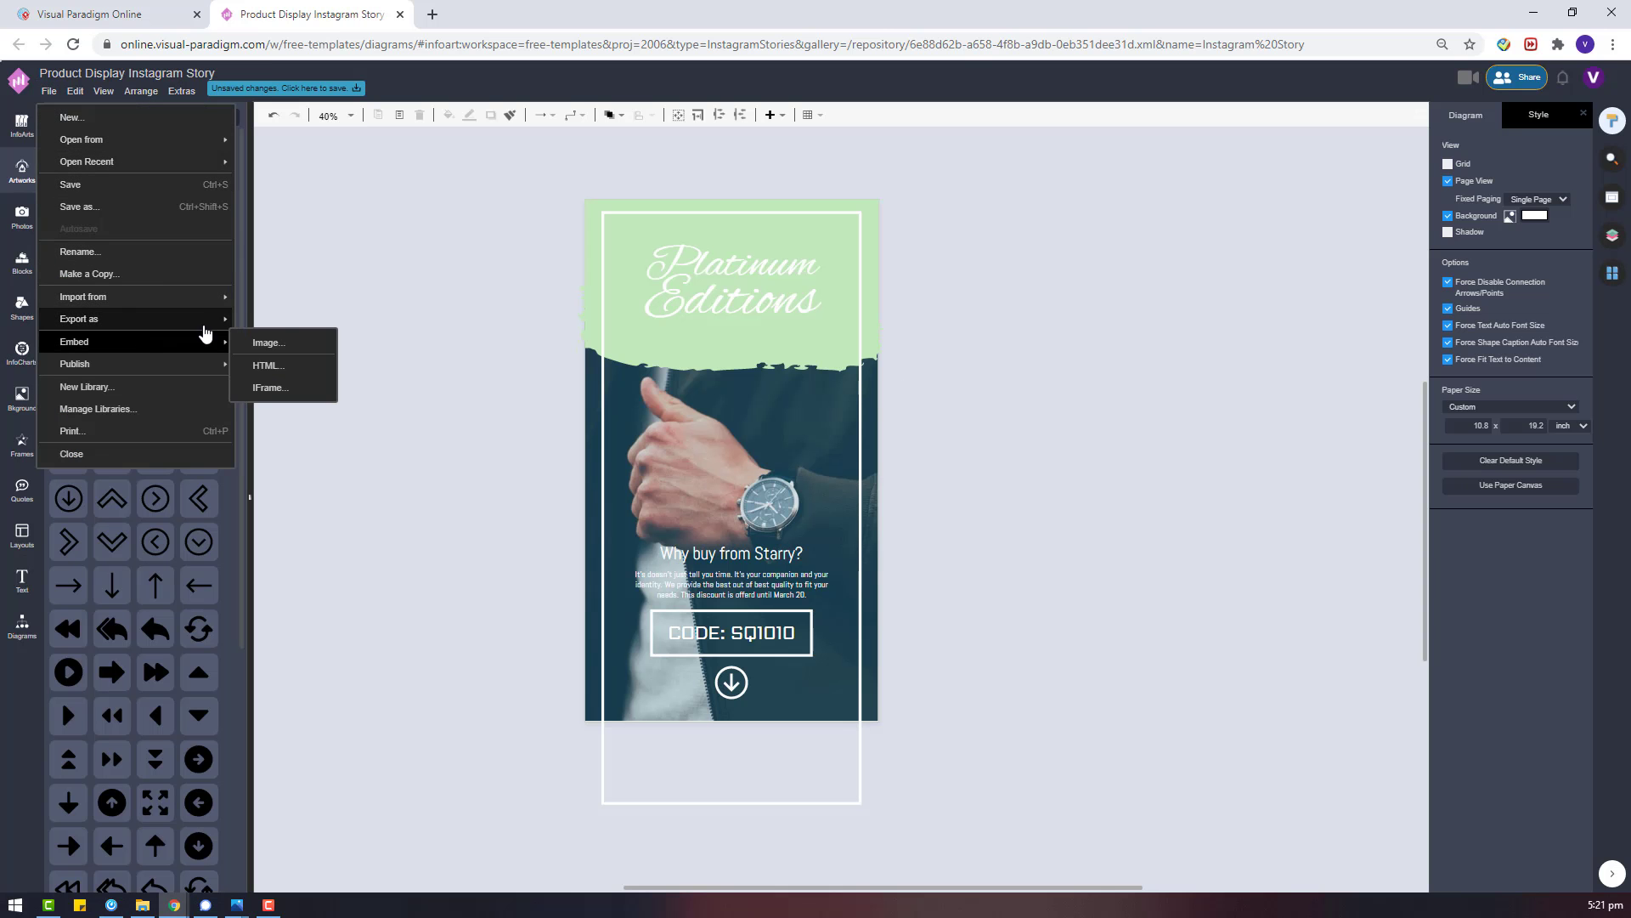
{"action": "left_click", "coordinate": [268, 320]}
{"action": "left_click", "coordinate": [843, 458]}
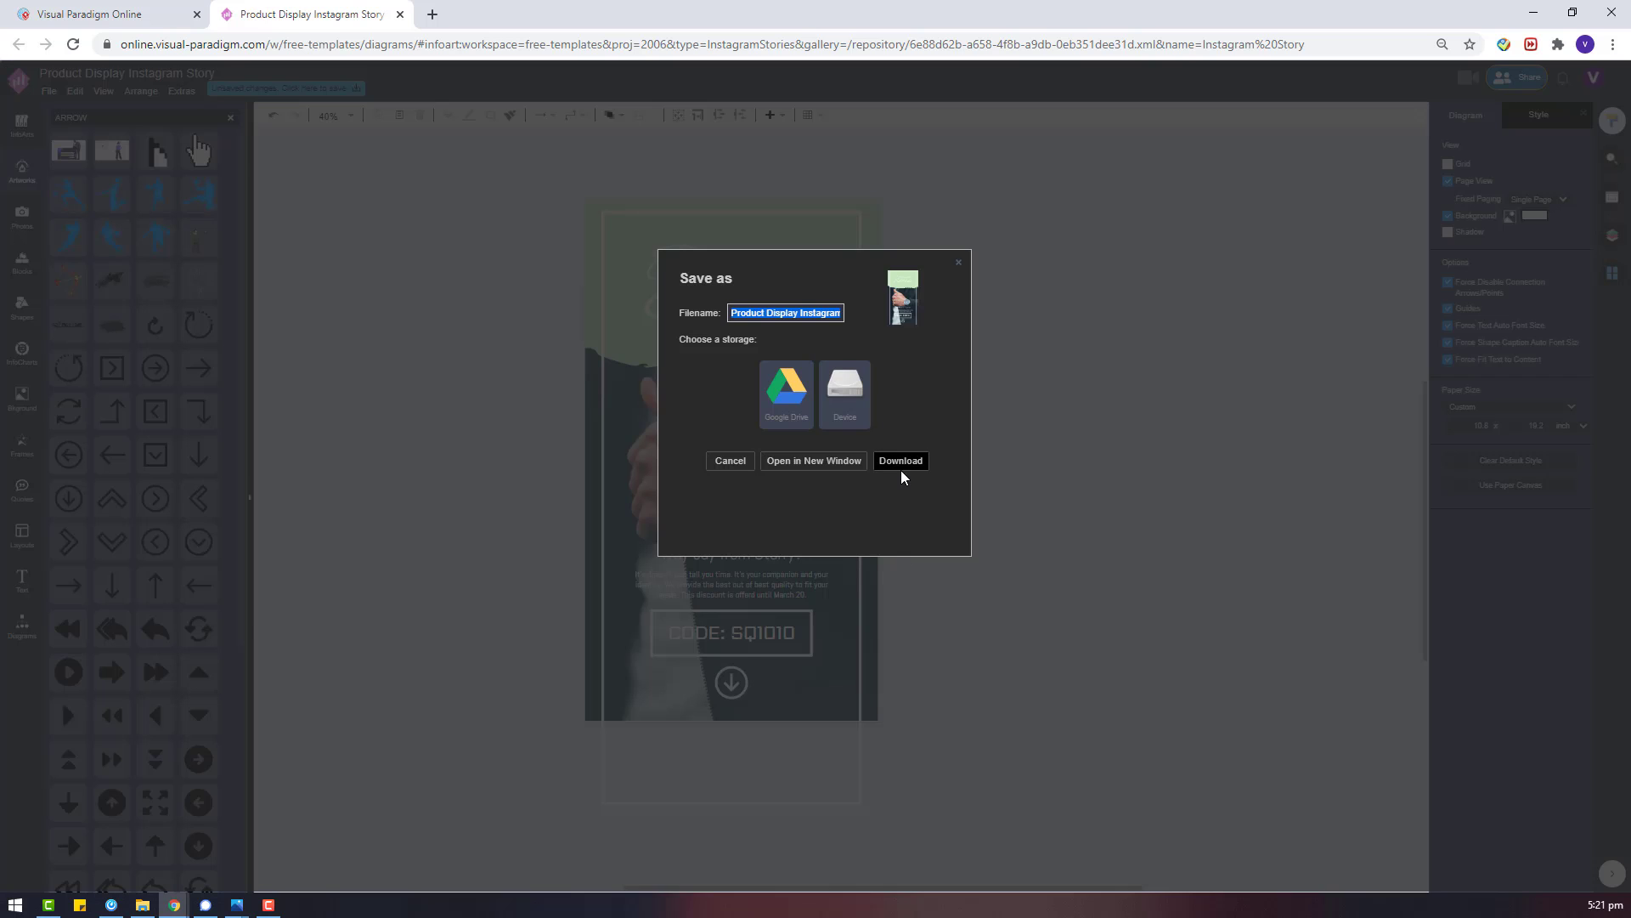
{"action": "left_click", "coordinate": [901, 465]}
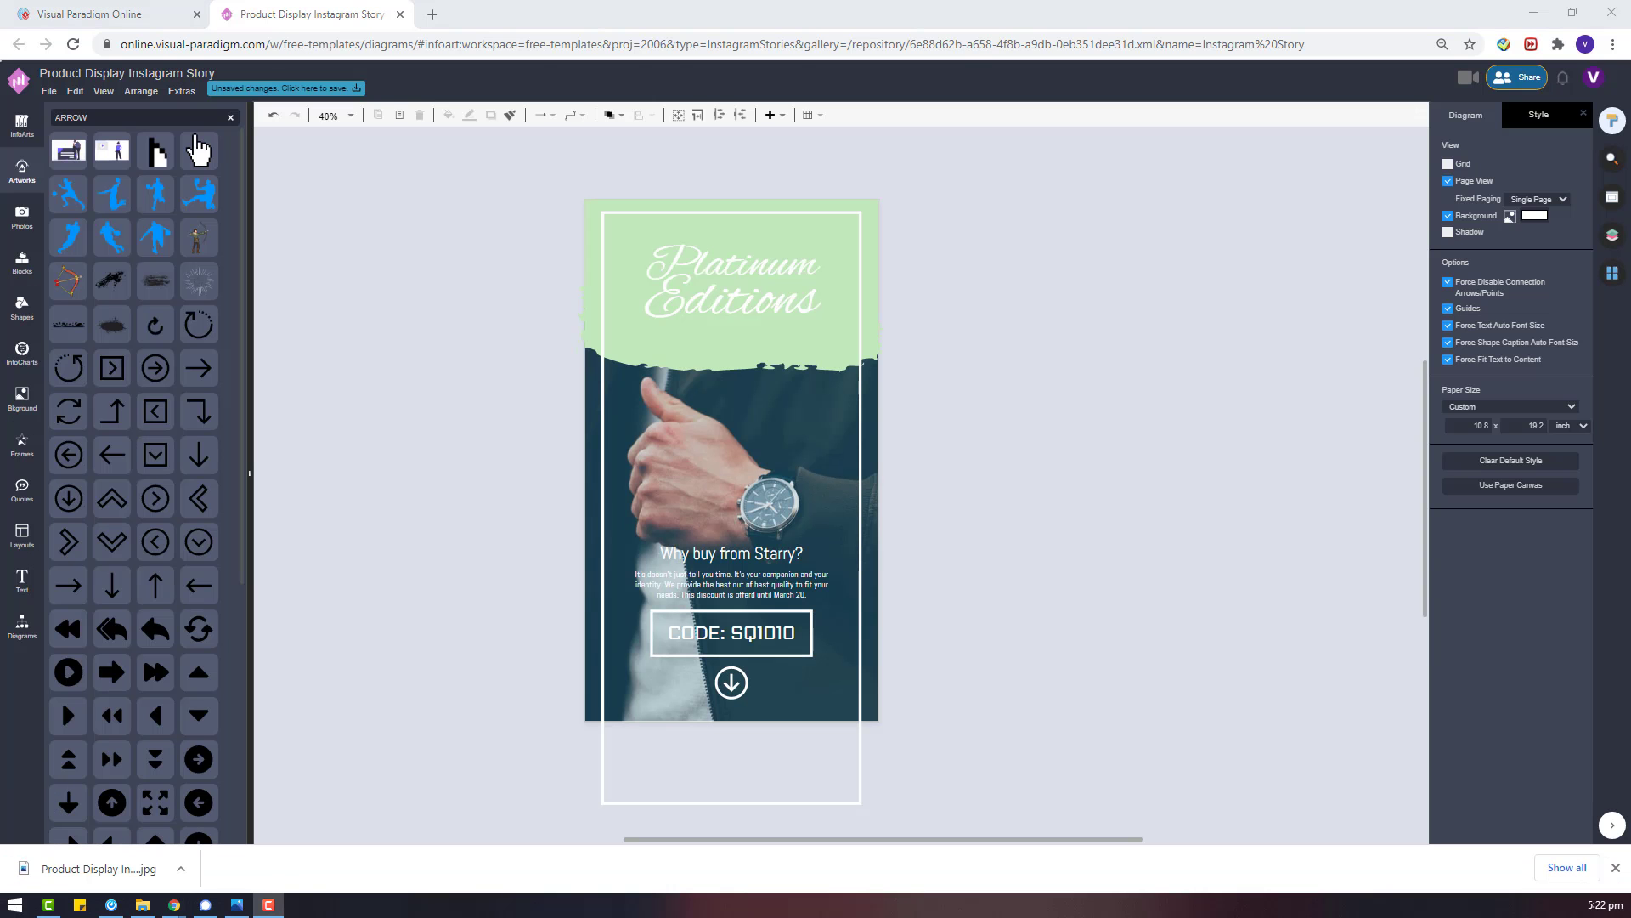
{"action": "left_click", "coordinate": [85, 868]}
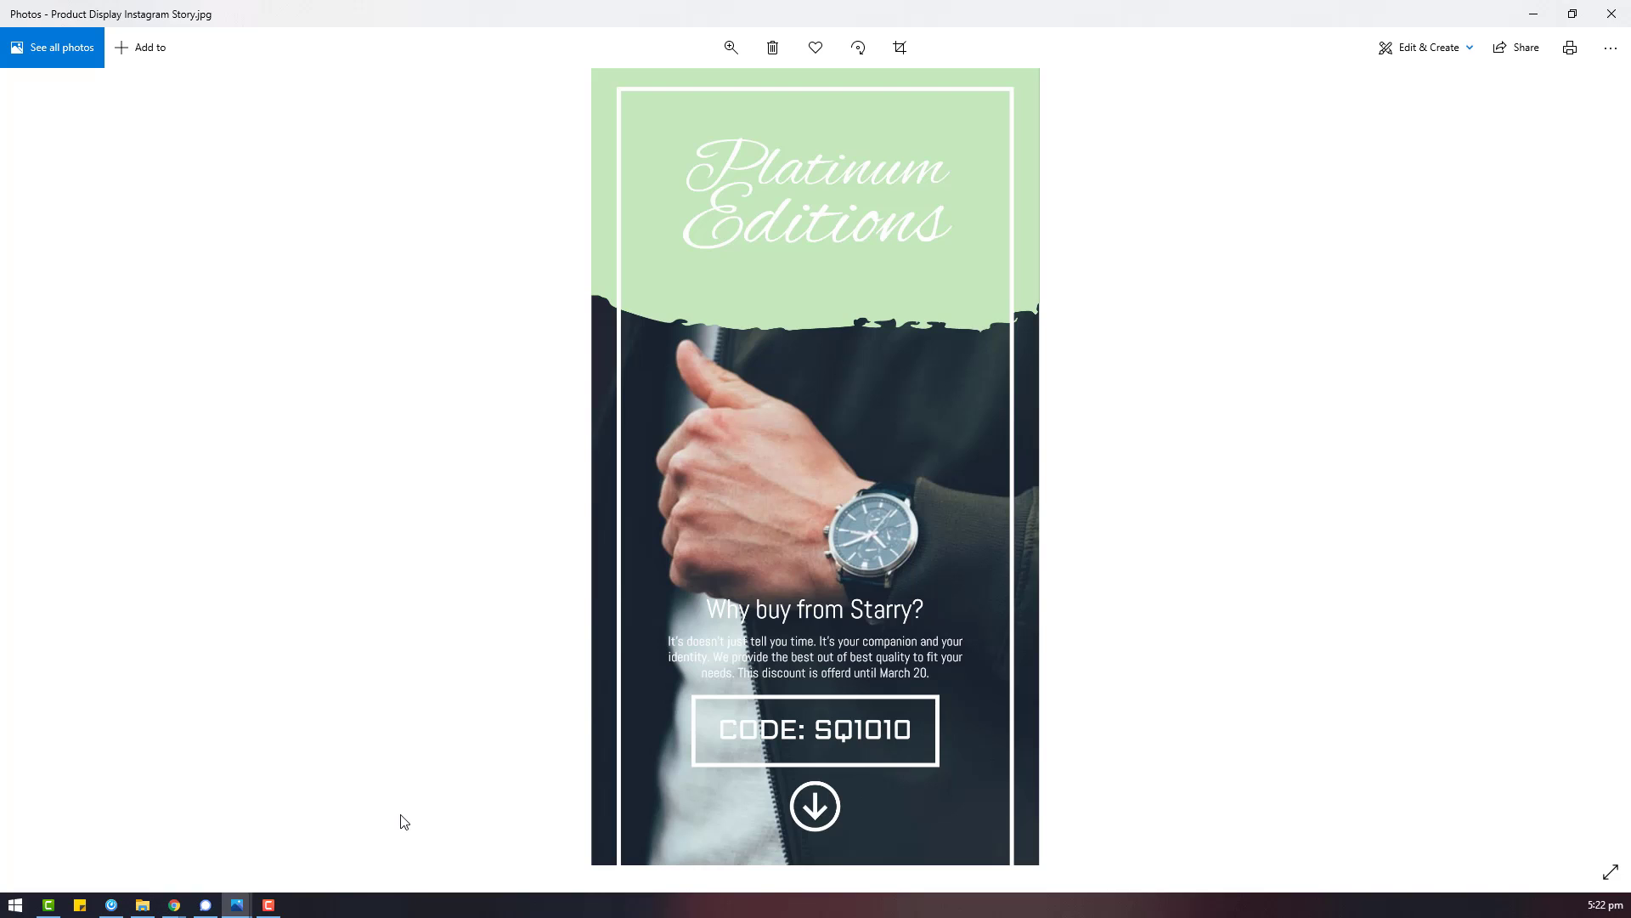